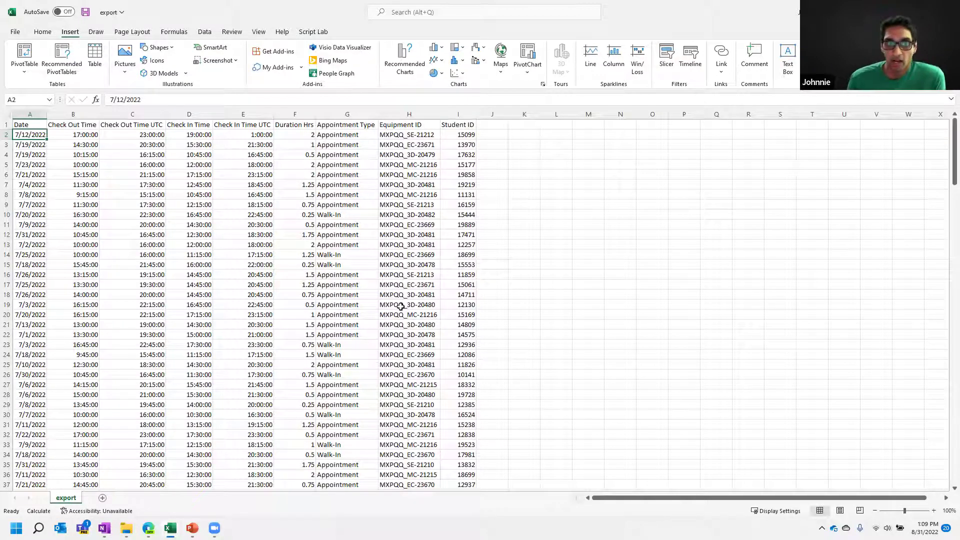
Review the column headings of the export sheet from Date across to Student ID.
key("Up")
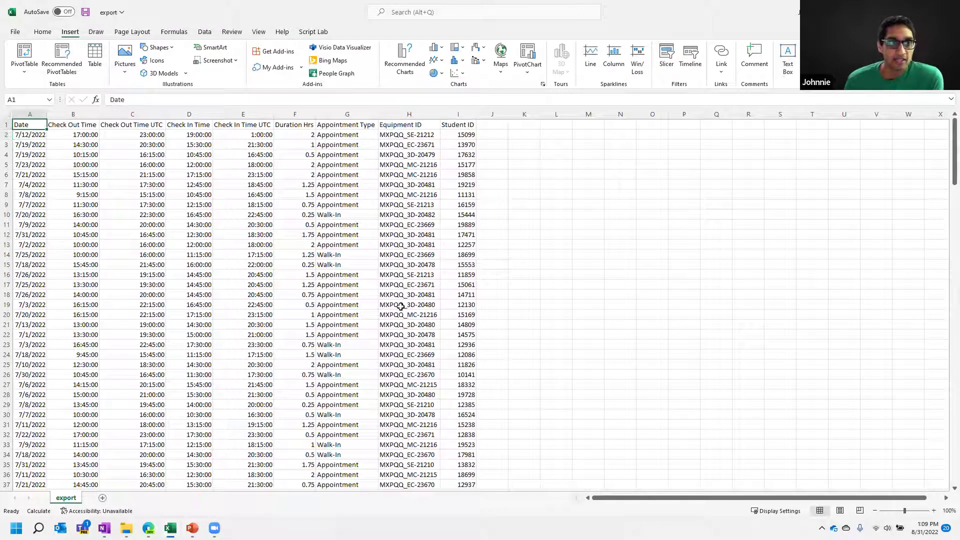
key("Right")
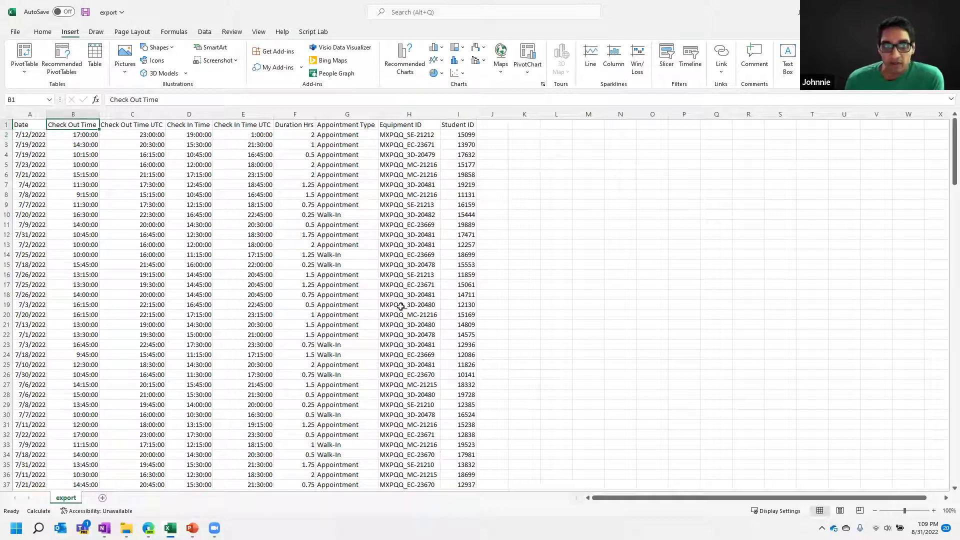
key("Right")
key("Right")
key("Right")
key("Right")
key("Right")
key("Right")
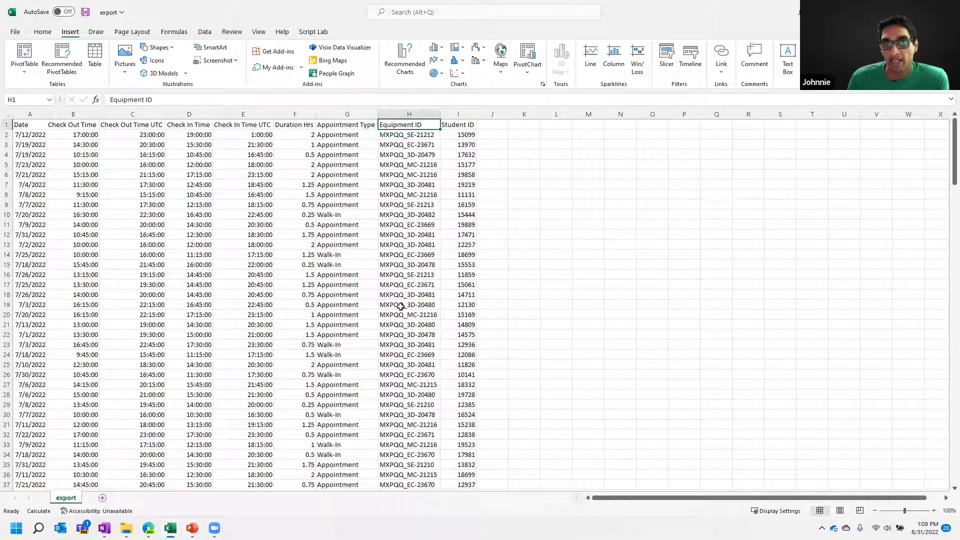
key("Right")
key("Left")
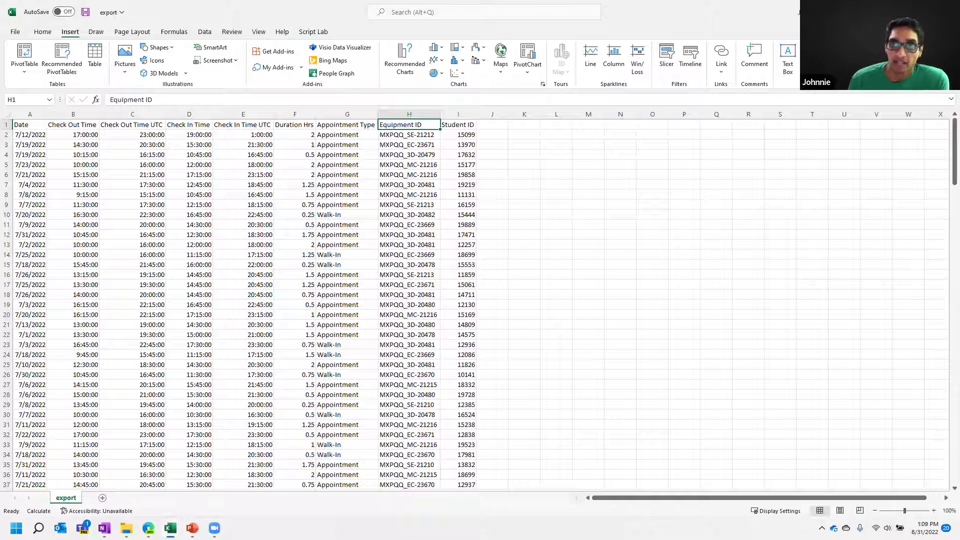
Close export.csv without saving its changes.
key("ctrl+w")
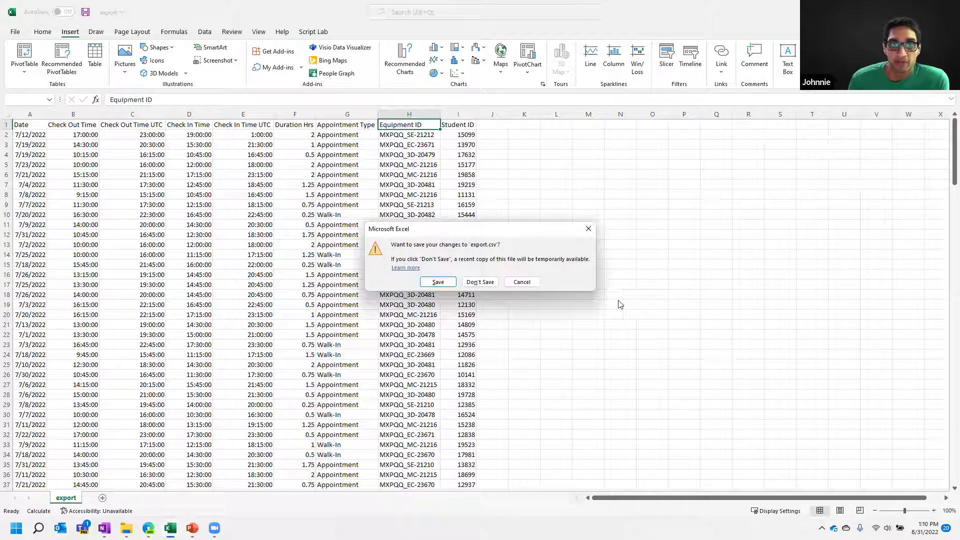
left_click(480, 282)
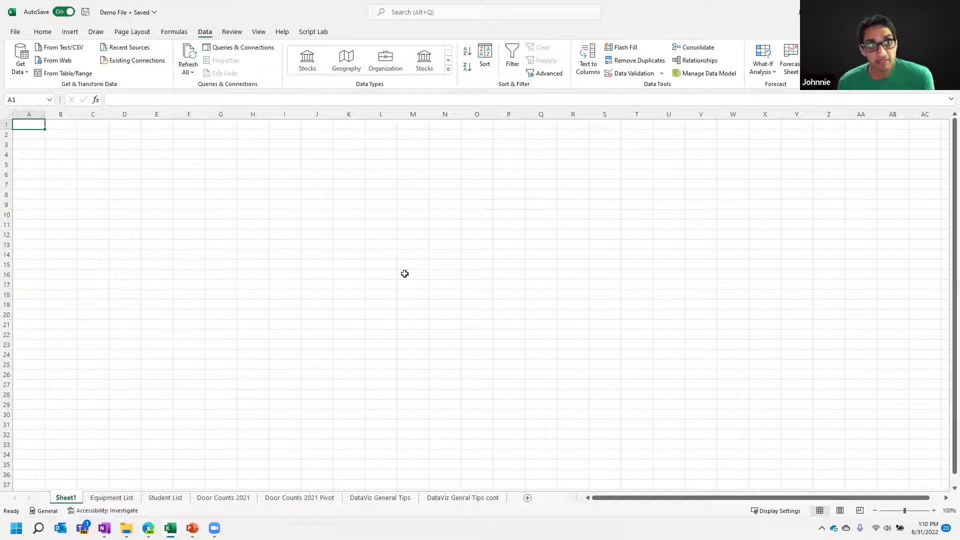
Review the available external data source types and start an import from a Text/CSV file into the Demo File workbook.
left_click(43, 32)
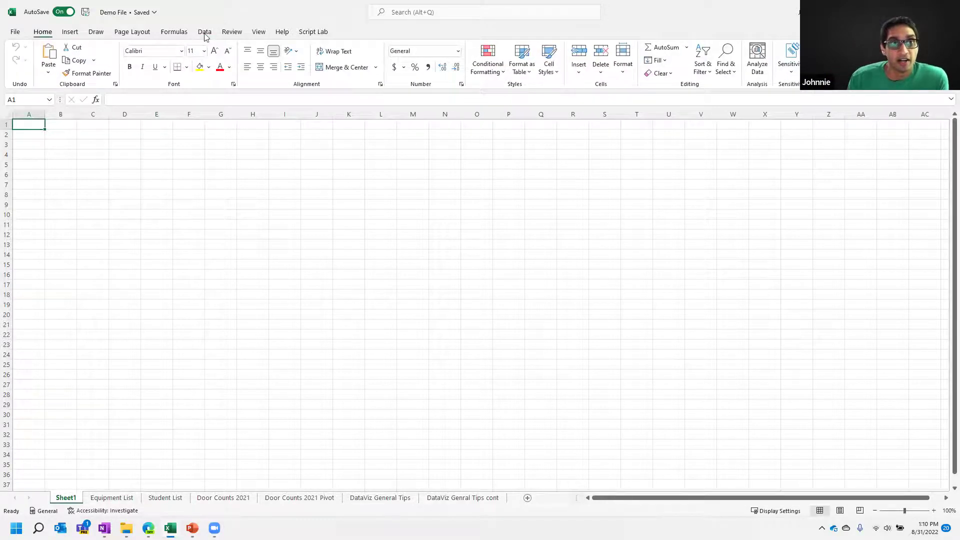
left_click(204, 33)
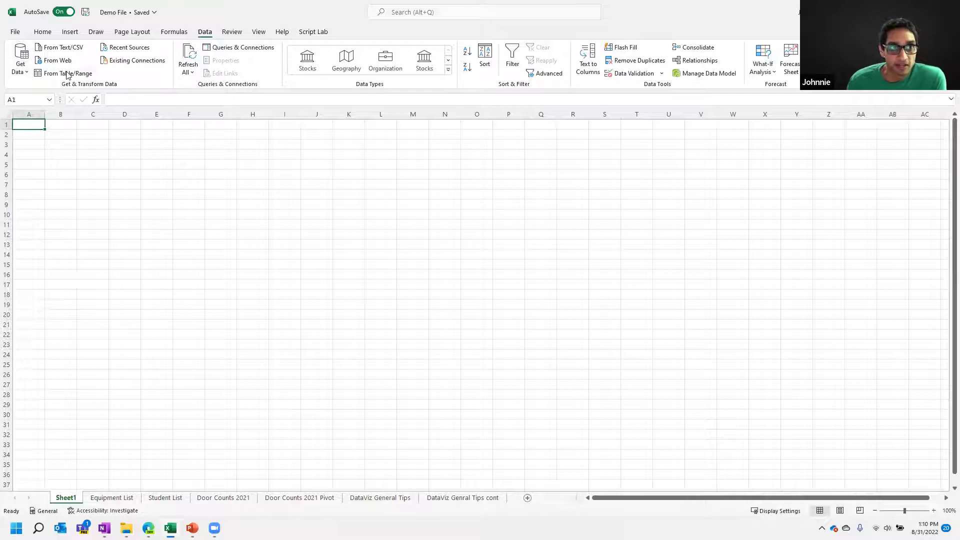
left_click(22, 71)
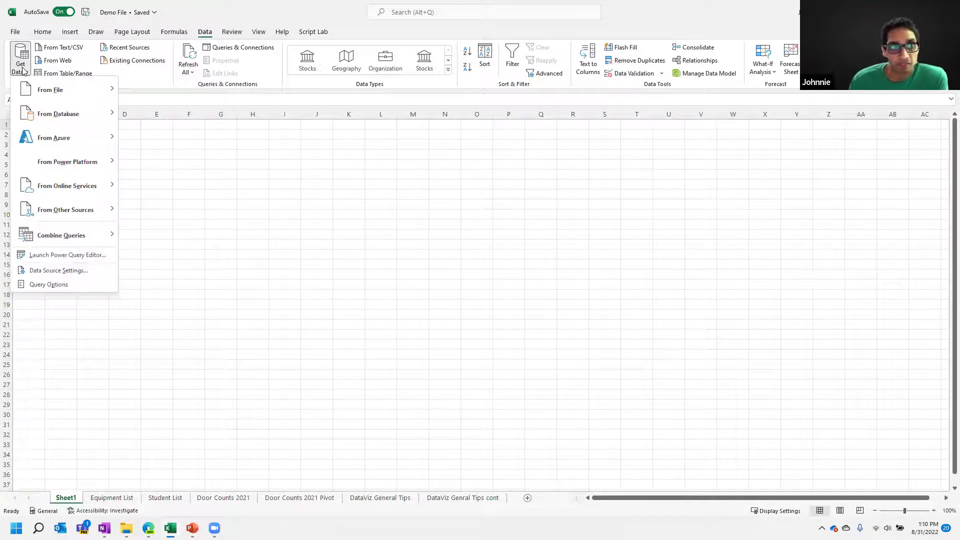
mouse_move(43, 86)
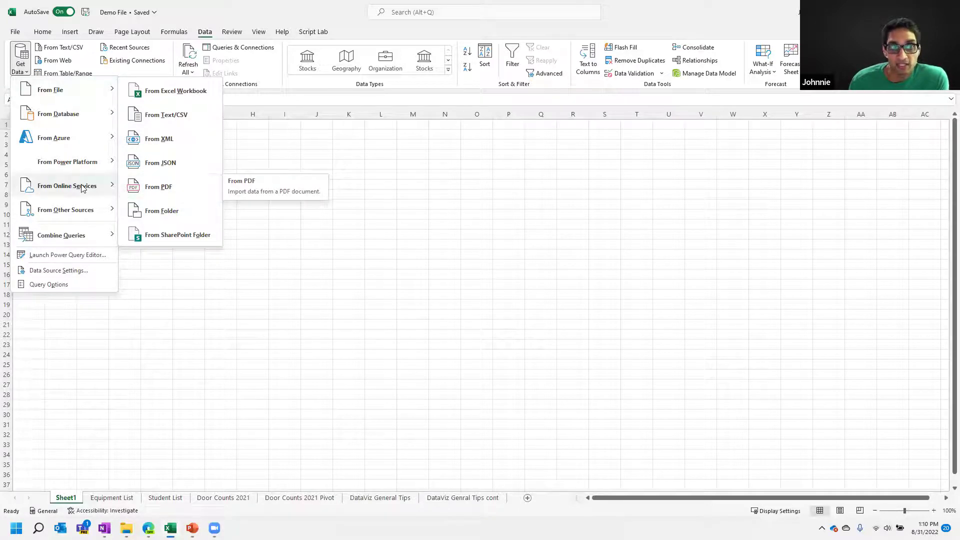
mouse_move(83, 188)
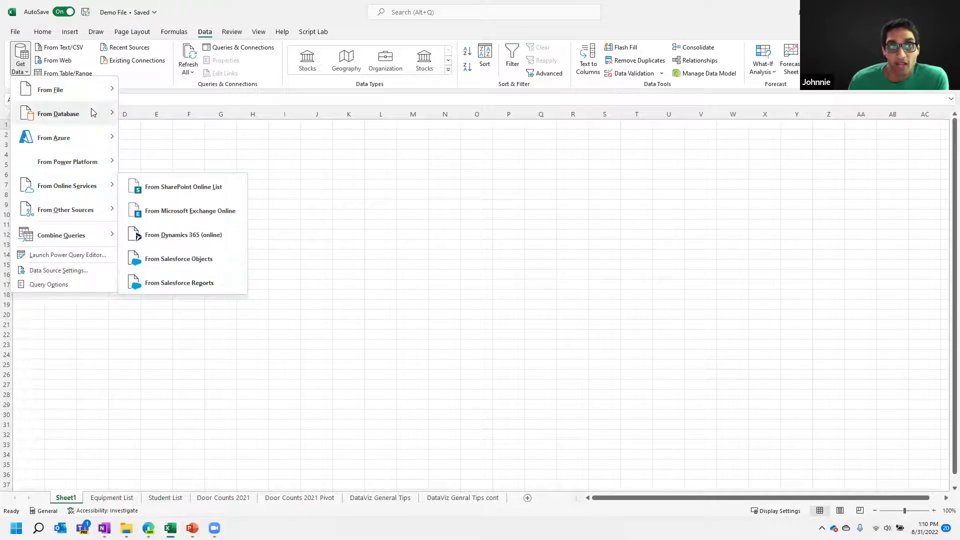
mouse_move(93, 112)
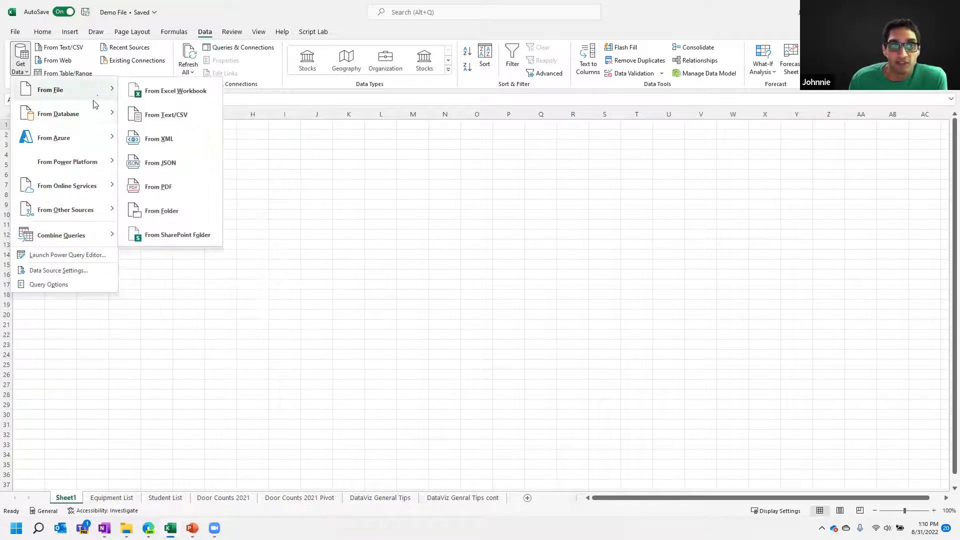
mouse_move(76, 216)
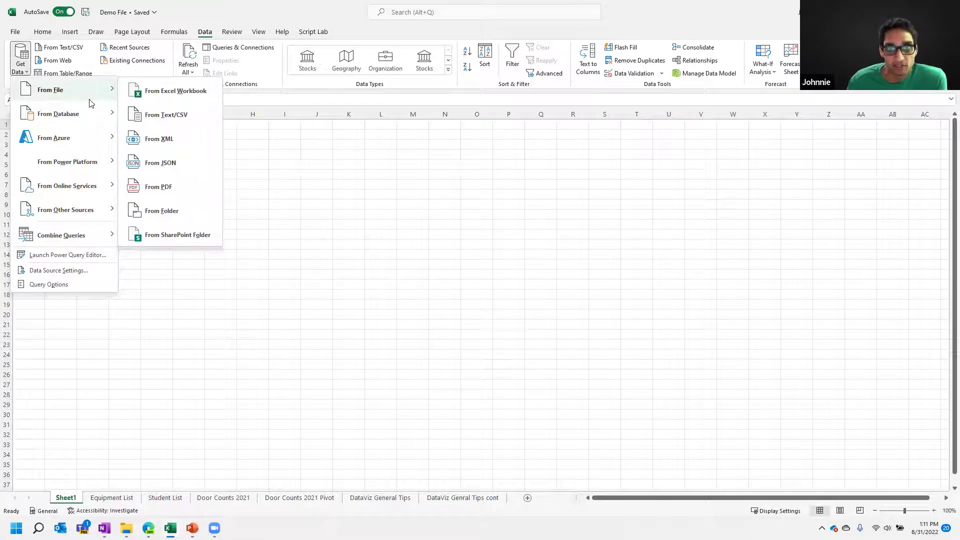
left_click(172, 118)
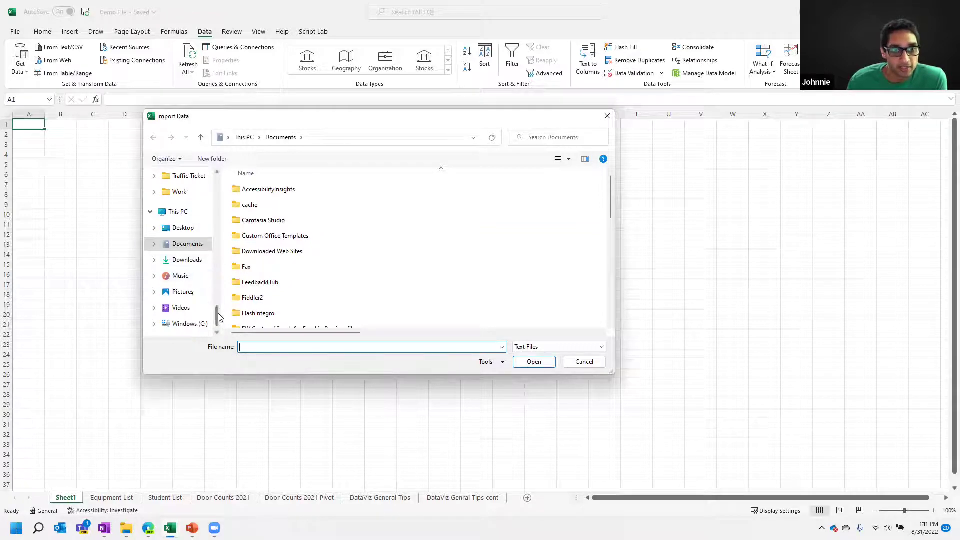
Copy the path of the Makerspace Librarians 2022-08 folder from File Explorer and open that folder in the Import Data dialog.
key("alt+Tab")
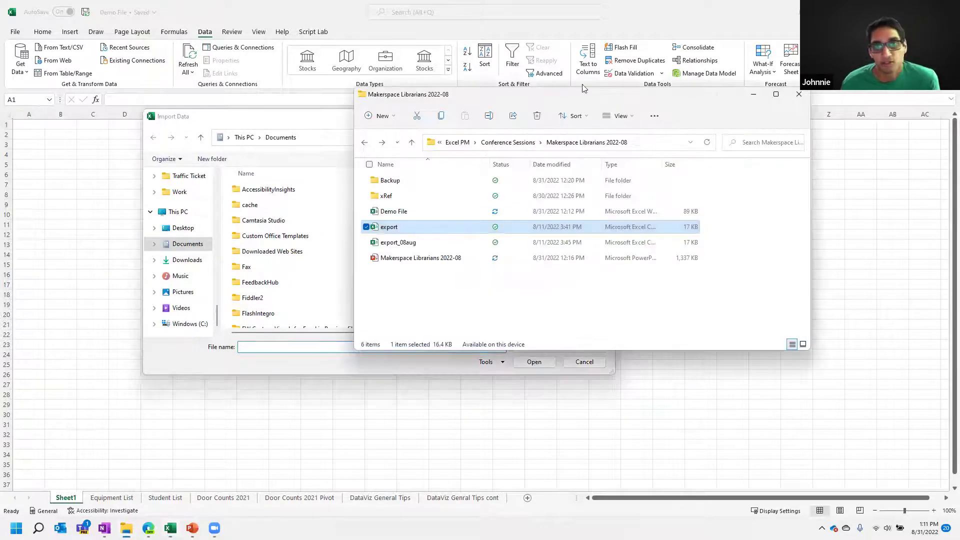
left_click(642, 142)
left_click(334, 181)
key("ctrl+v")
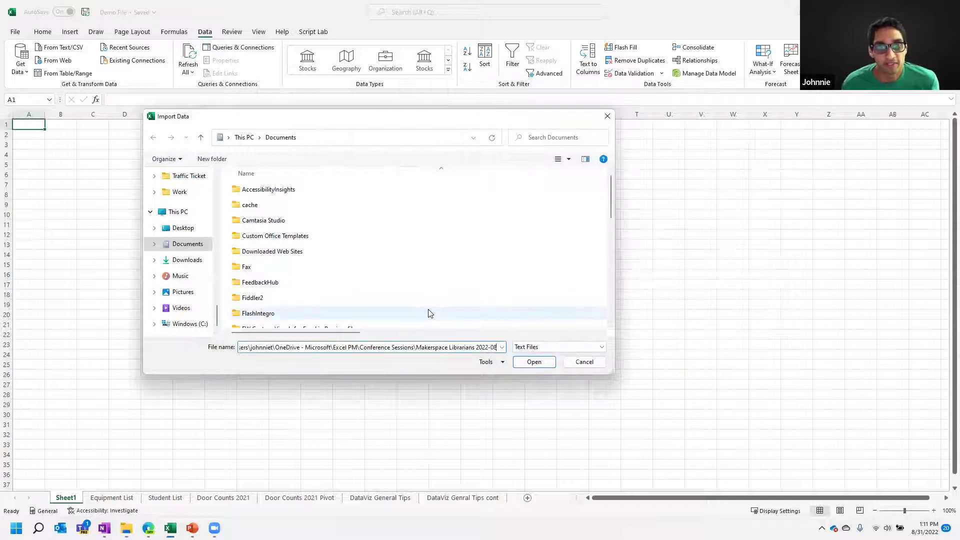
key("Return")
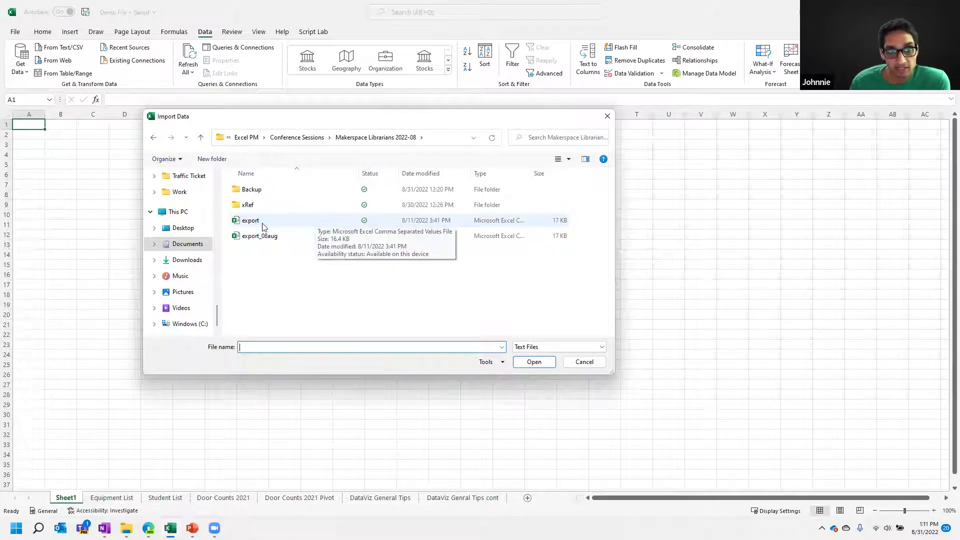
Import export.csv with the comma delimiter and open it in Power Query Editor for transformation instead of loading it directly.
left_click(278, 222)
left_click(533, 362)
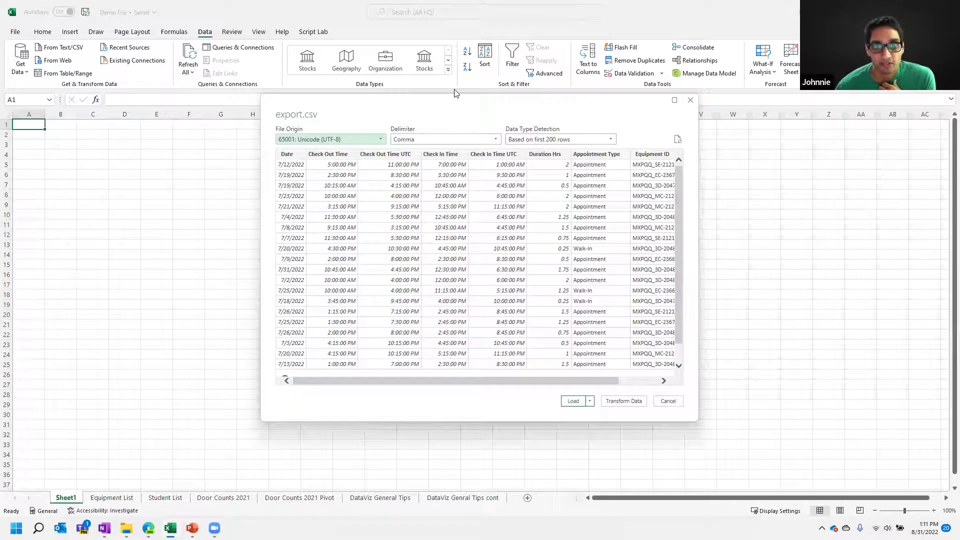
left_click_drag(454, 103, 393, 97)
left_click_drag(288, 380, 249, 362)
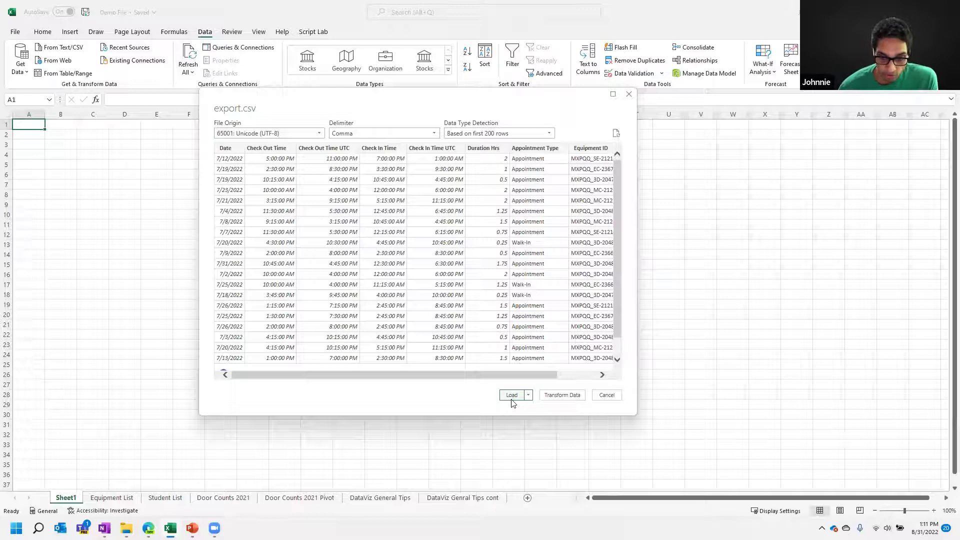
left_click(563, 400)
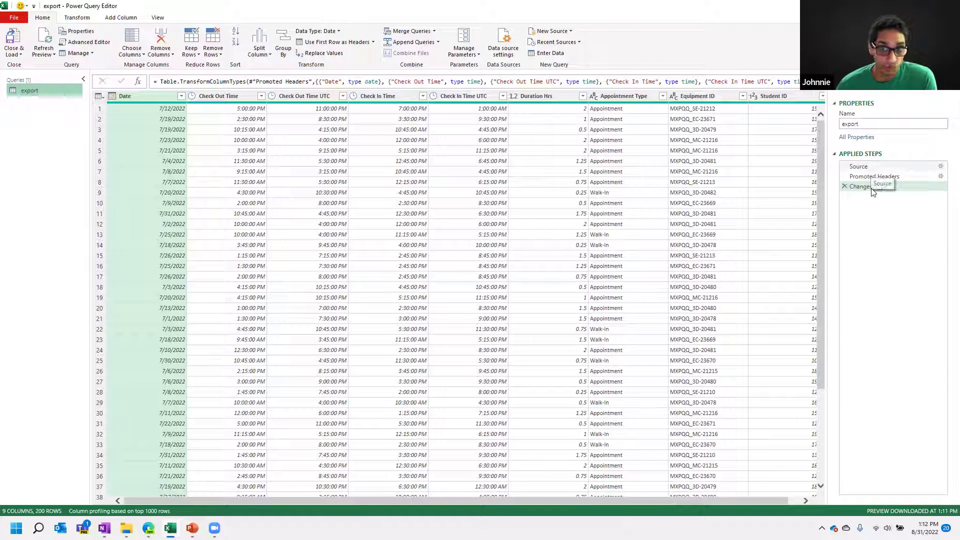
Examine the data at each applied query step: Source, Promoted Headers and Changed Type.
left_click(875, 166)
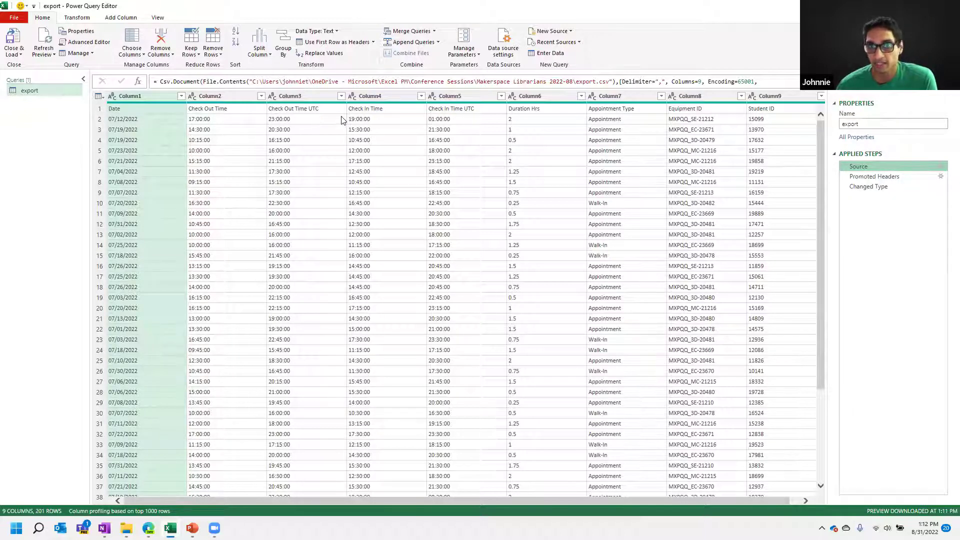
left_click(890, 177)
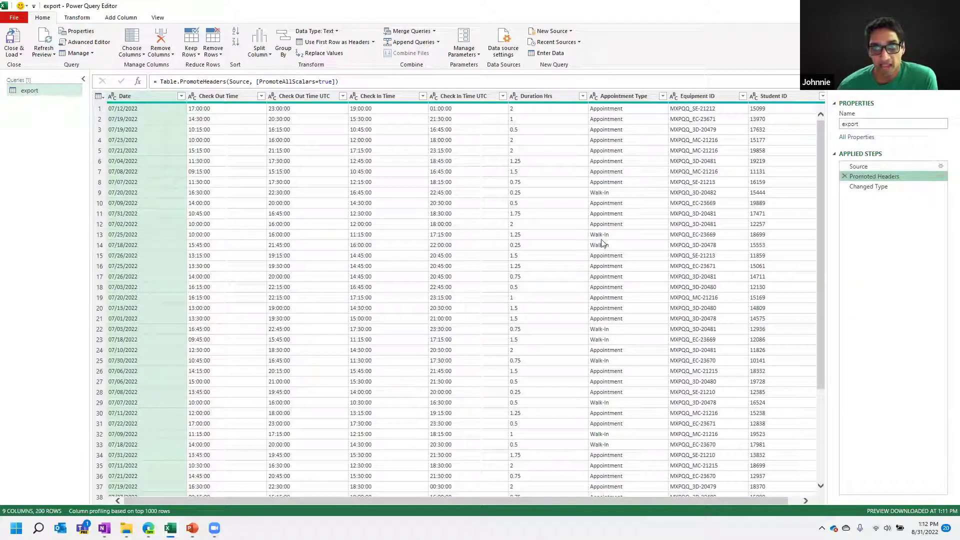
left_click(874, 190)
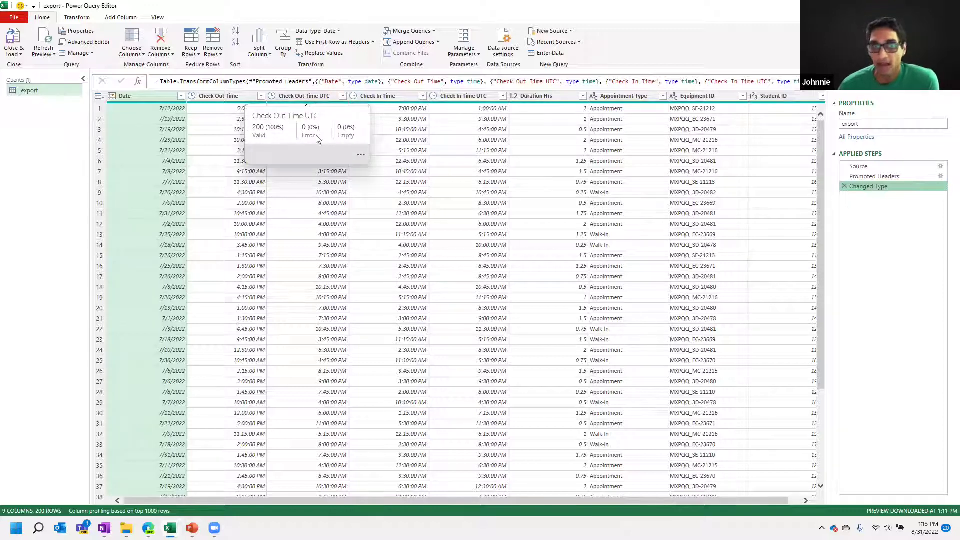
Remove the Check Out Time UTC and Check In Time UTC columns from the export query.
left_click(316, 96)
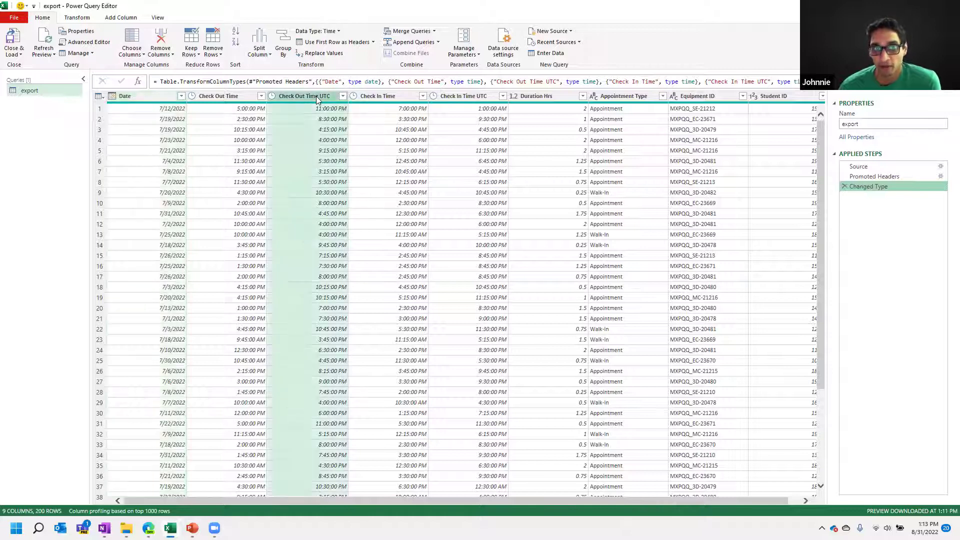
left_click(161, 39)
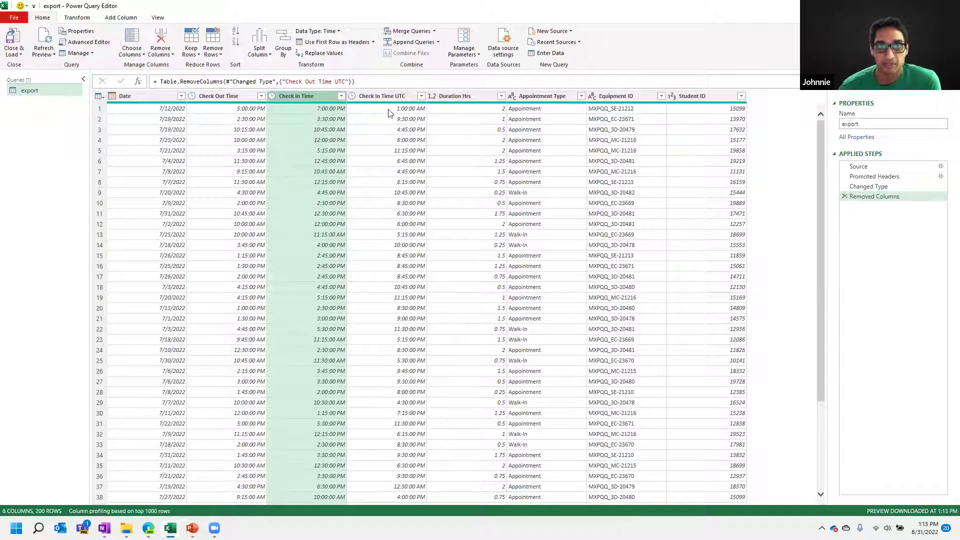
left_click(385, 96)
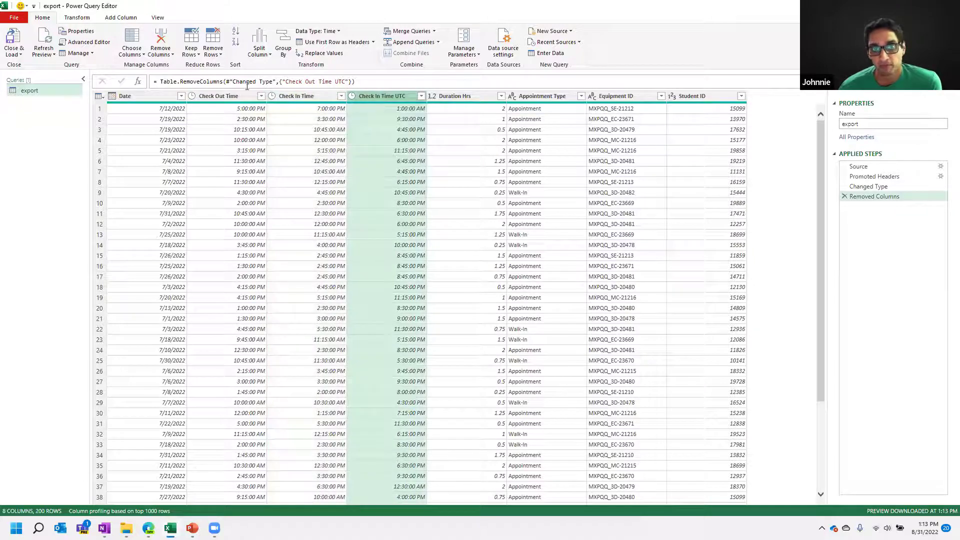
left_click(166, 38)
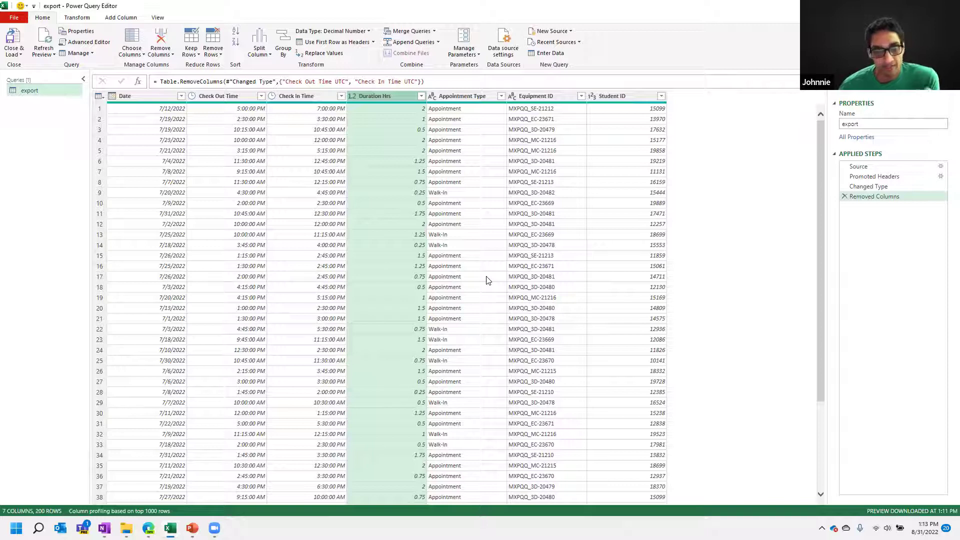
Add a column from examples that extracts the Equipment ID text after the underscore, using SE-21212 as the first row's example.
left_click(552, 98)
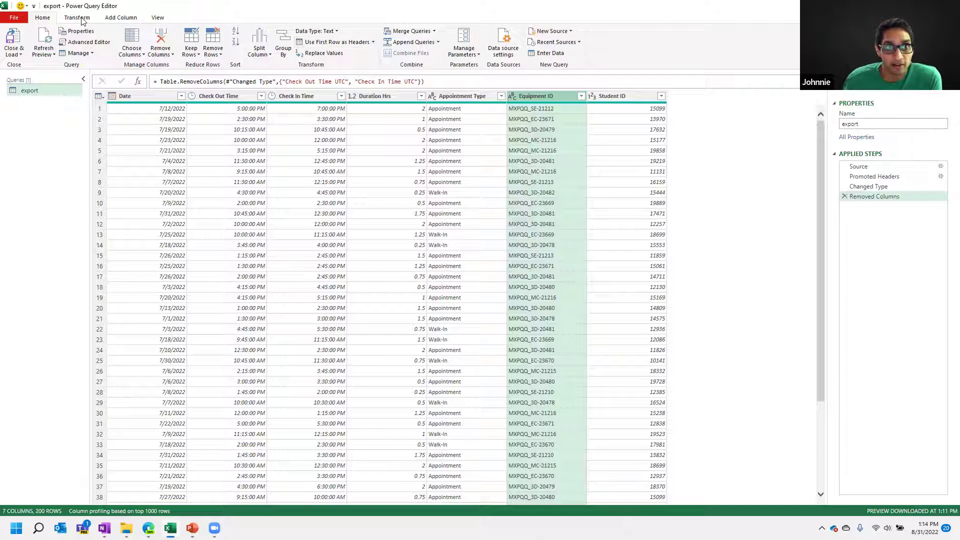
left_click(118, 20)
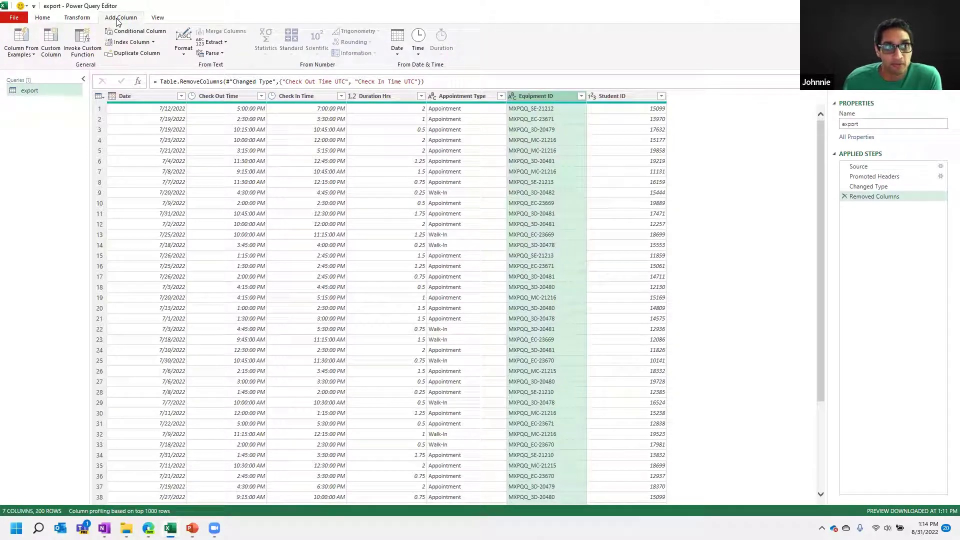
left_click(22, 59)
left_click(23, 41)
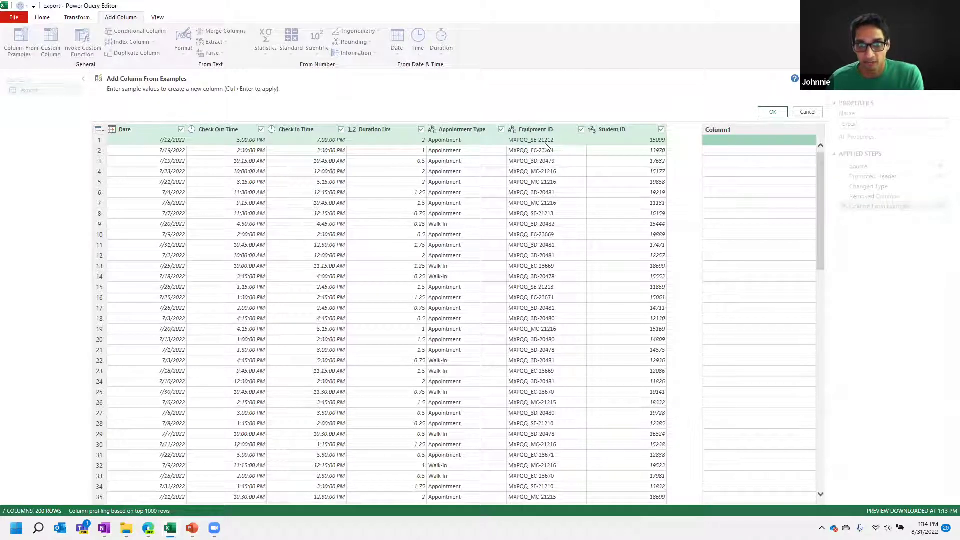
left_click(763, 142)
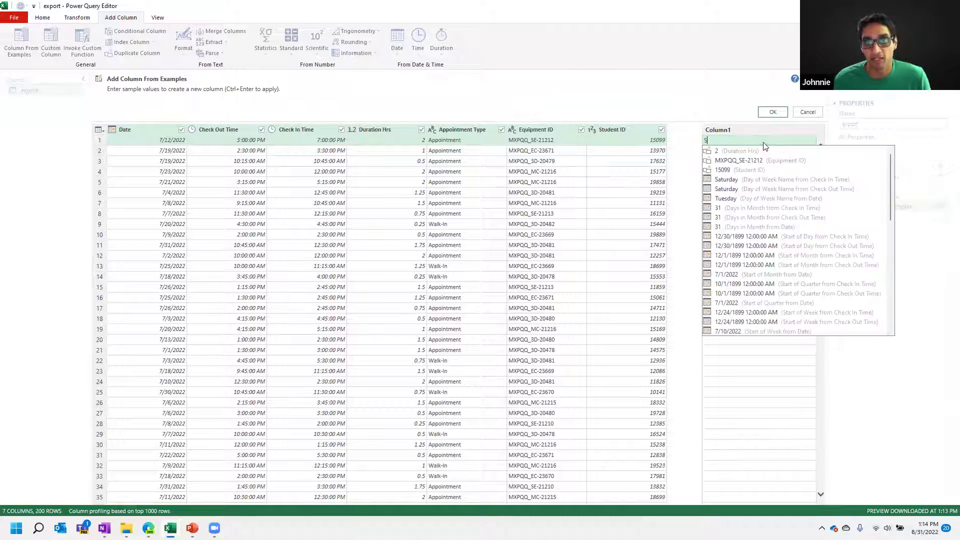
type("SE-2")
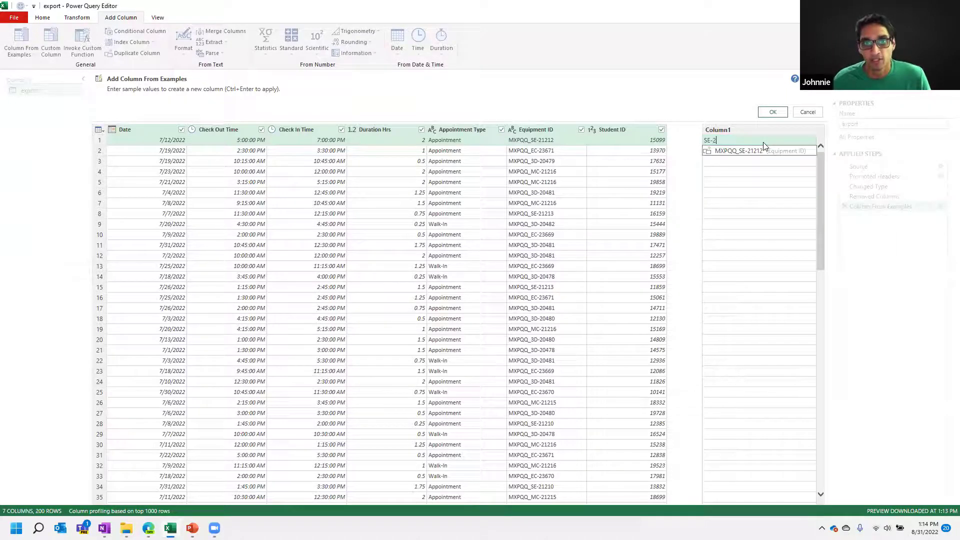
type("1212")
key("Return")
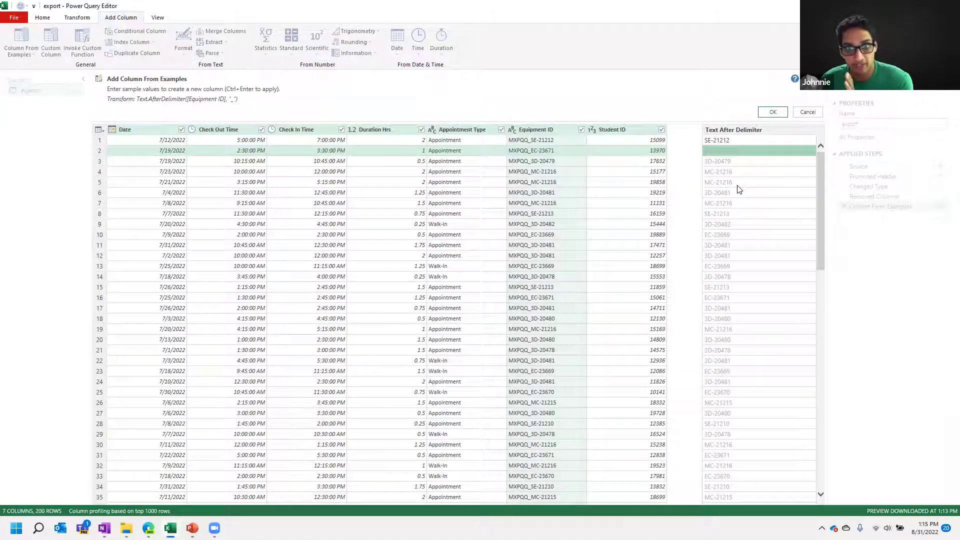
left_click(773, 112)
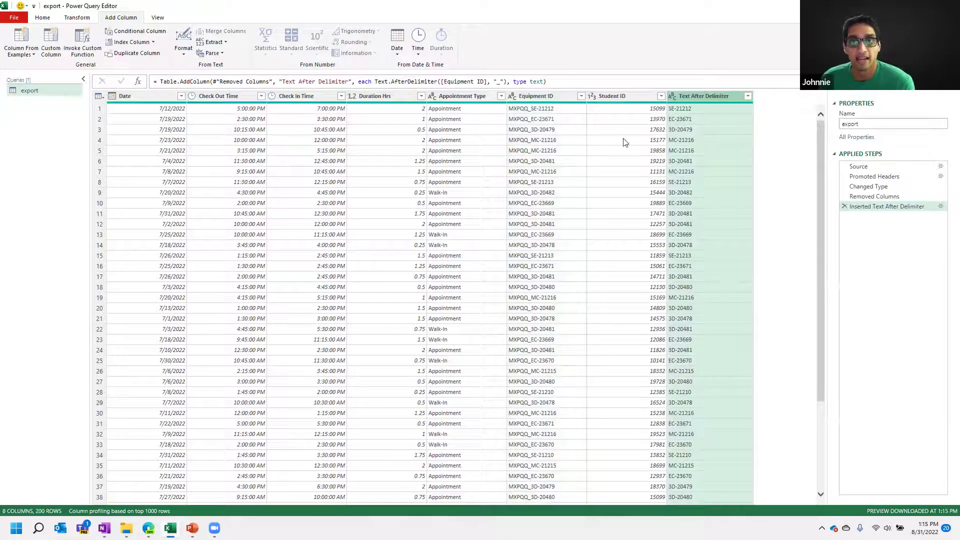
Remove the original Equipment ID column from the export query.
left_click(536, 97)
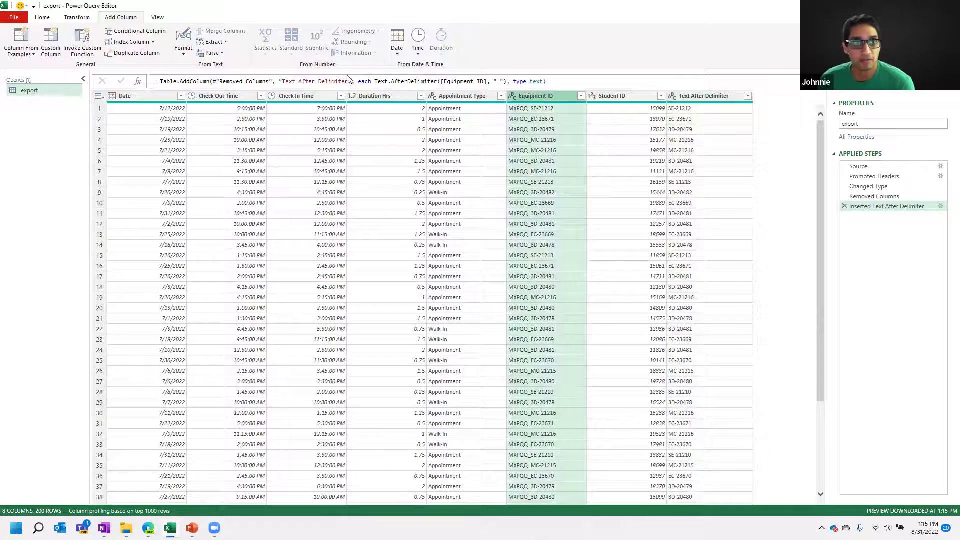
left_click(42, 18)
left_click(160, 38)
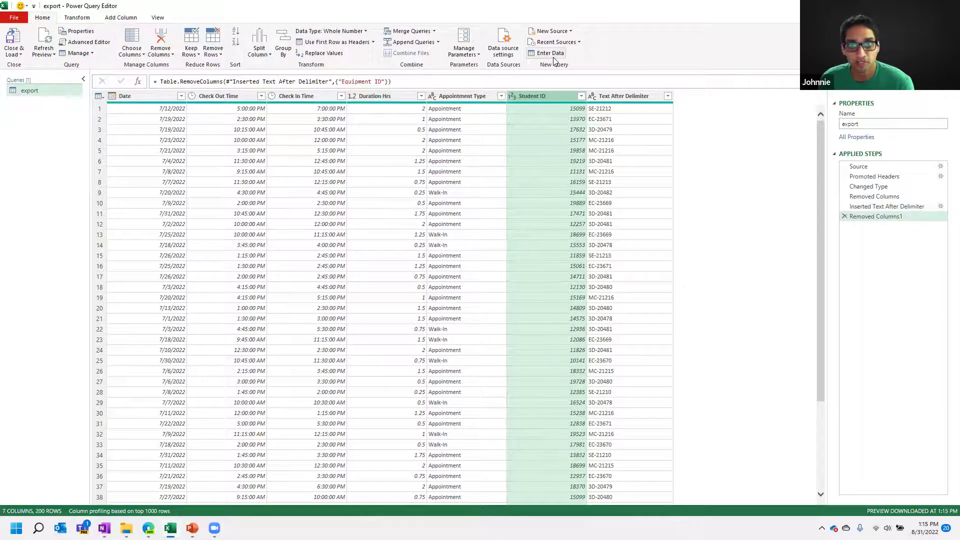
Rename the Text After Delimiter column as Equipment ID.
left_click(633, 97)
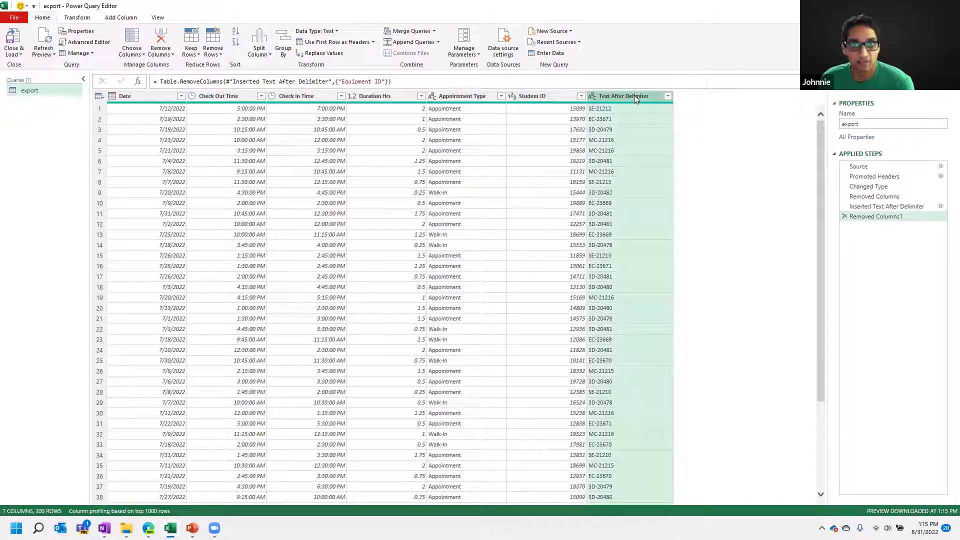
double_click(634, 96)
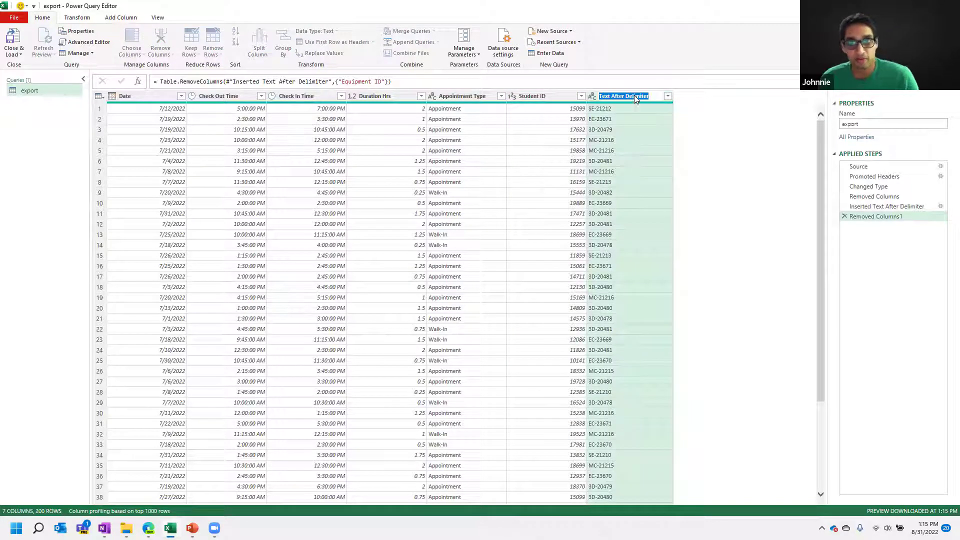
right_click(634, 96)
key("Escape")
key("Escape")
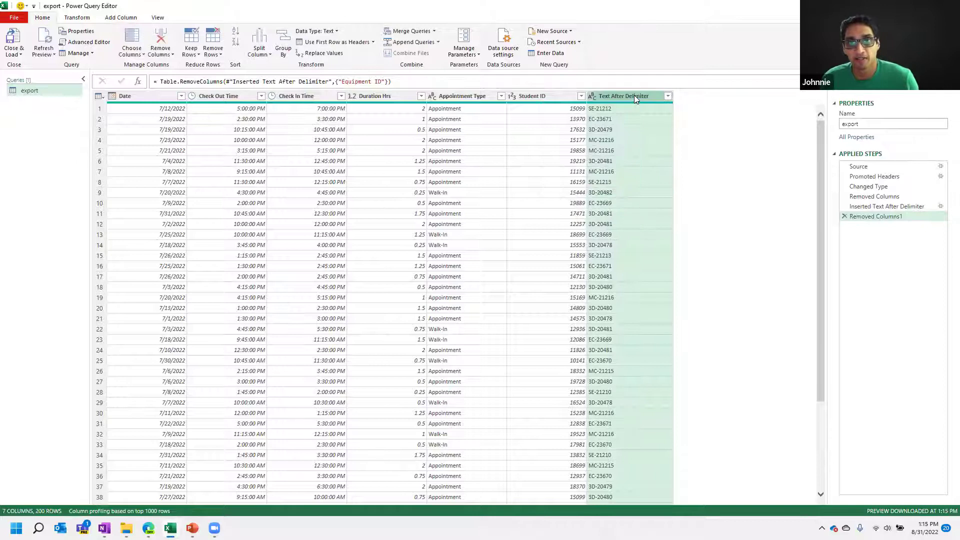
right_click(634, 95)
left_click(683, 306)
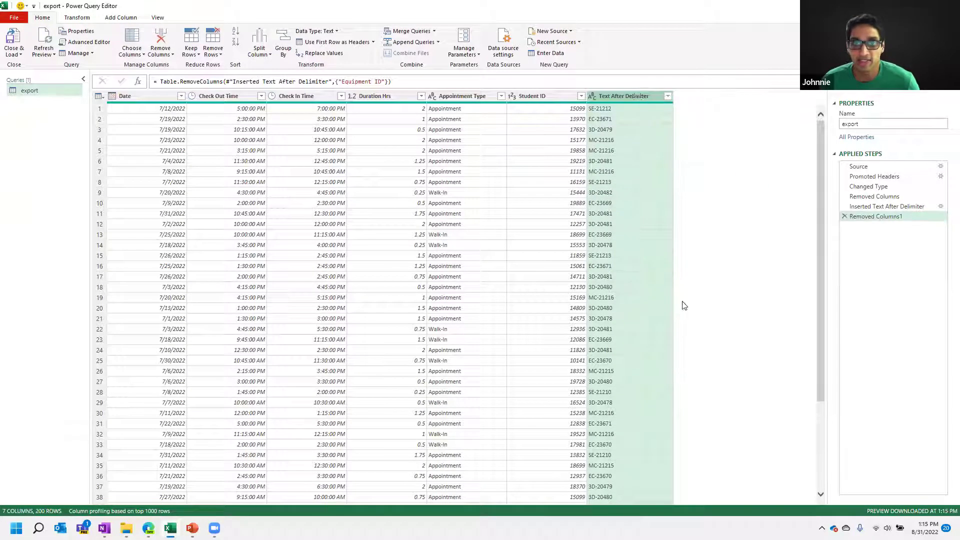
type("Equipment ID")
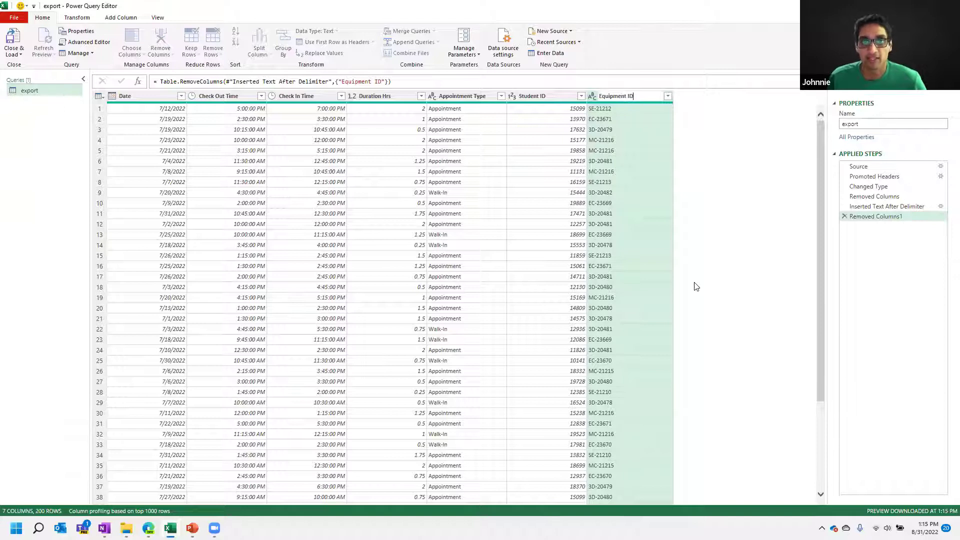
key("Return")
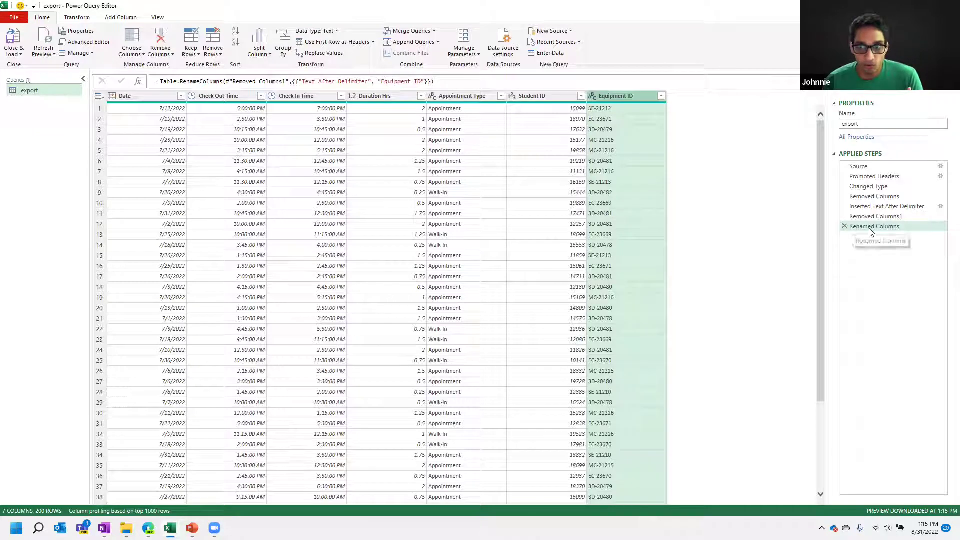
Review the data at the Changed Type step, return to Renamed Columns, and load the query into the workbook.
left_click(880, 196)
left_click(884, 187)
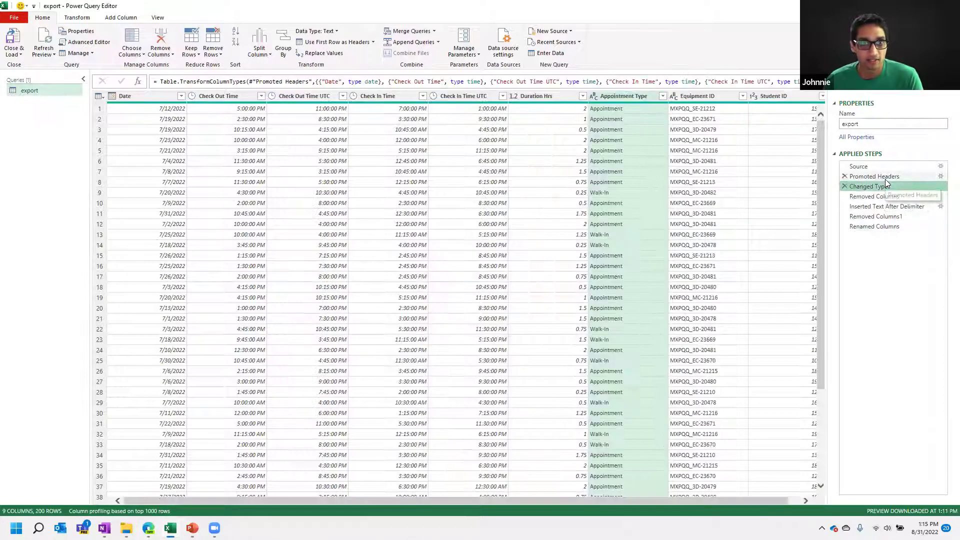
left_click(870, 227)
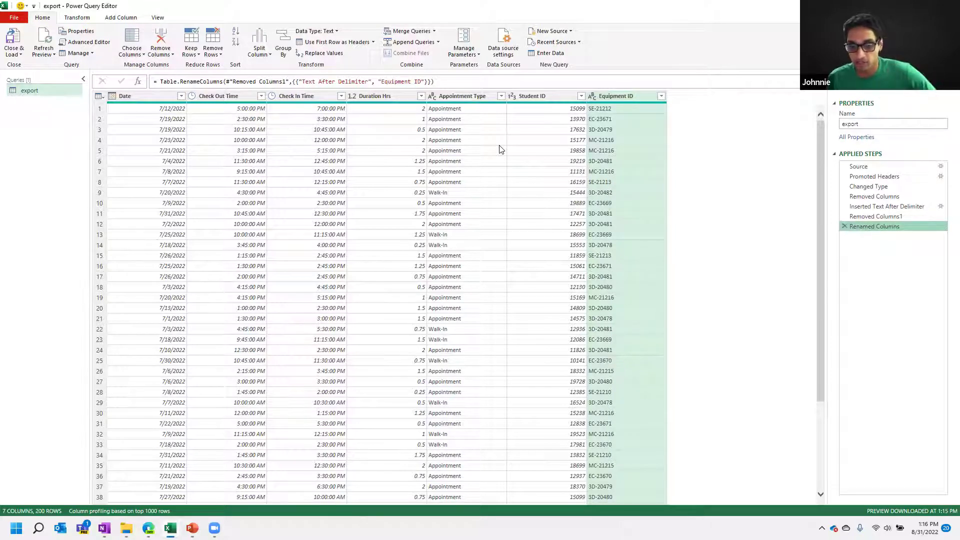
left_click(10, 40)
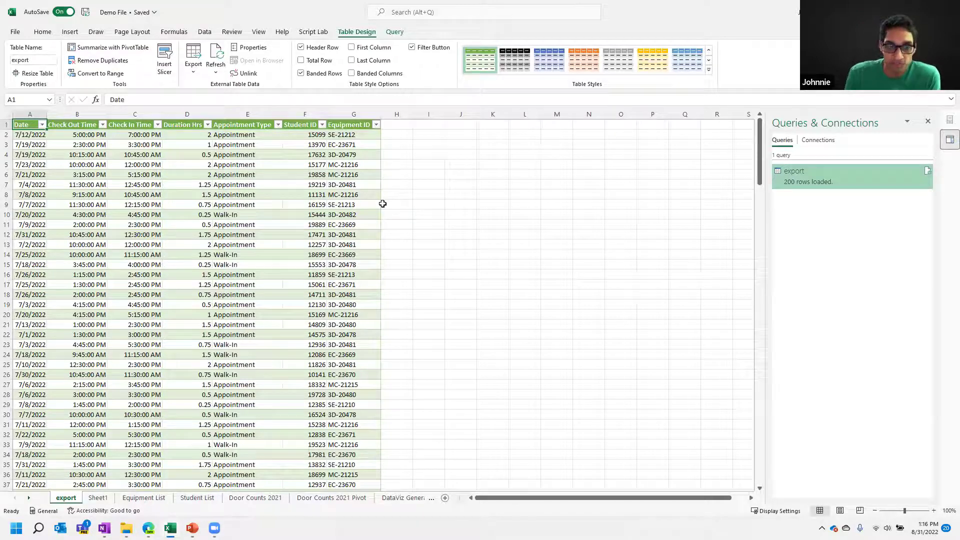
Switch to File Explorer and place the Makerspace Librarians 2022-08 folder window beside the imported table.
left_click(126, 528)
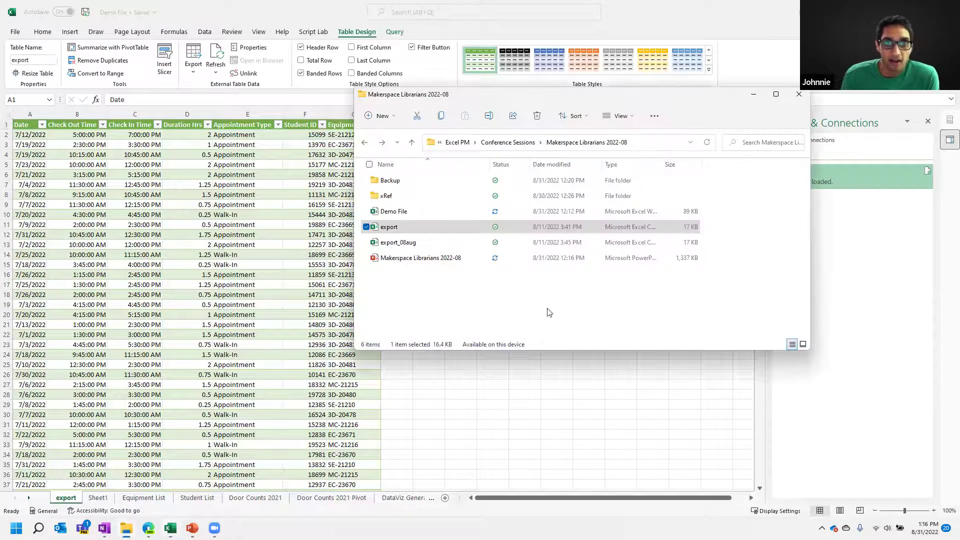
left_click_drag(535, 97, 600, 100)
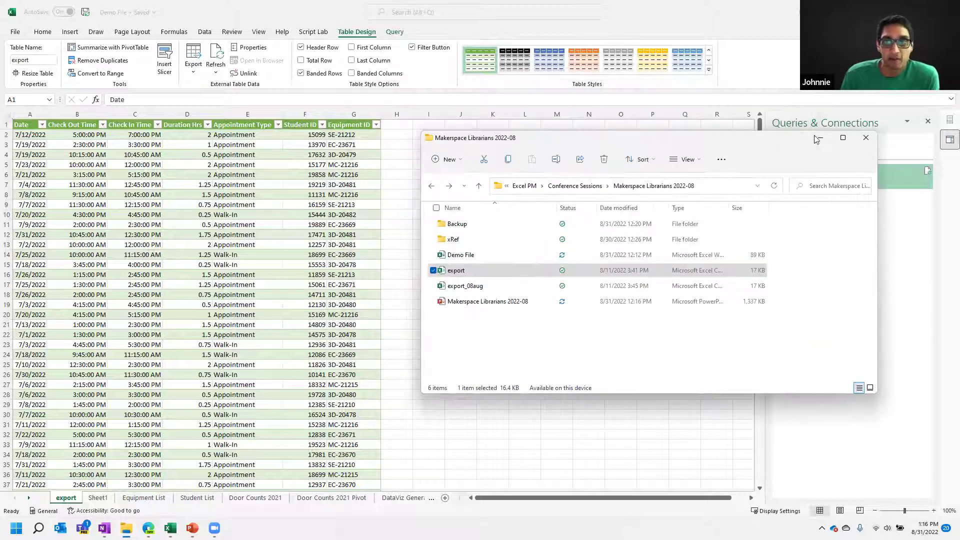
left_click(80, 188)
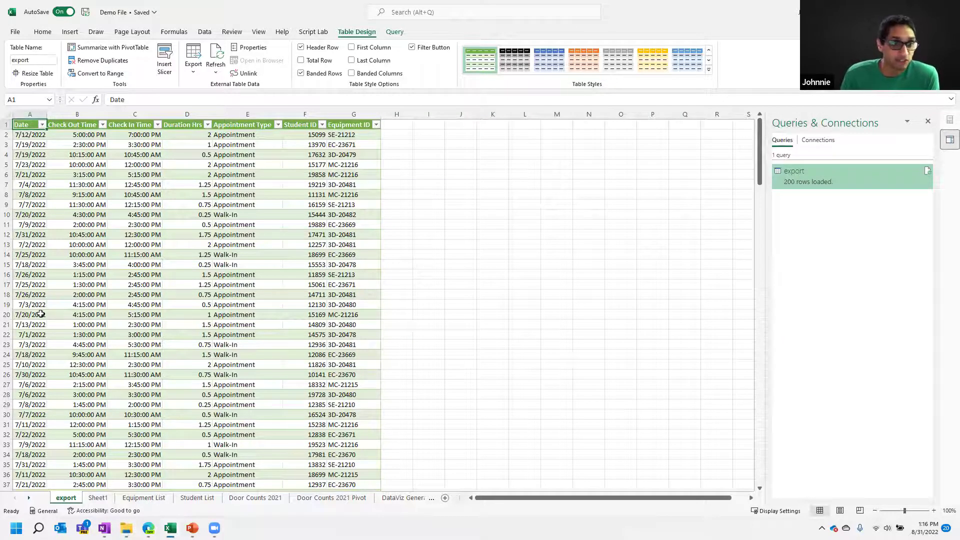
mouse_move(126, 528)
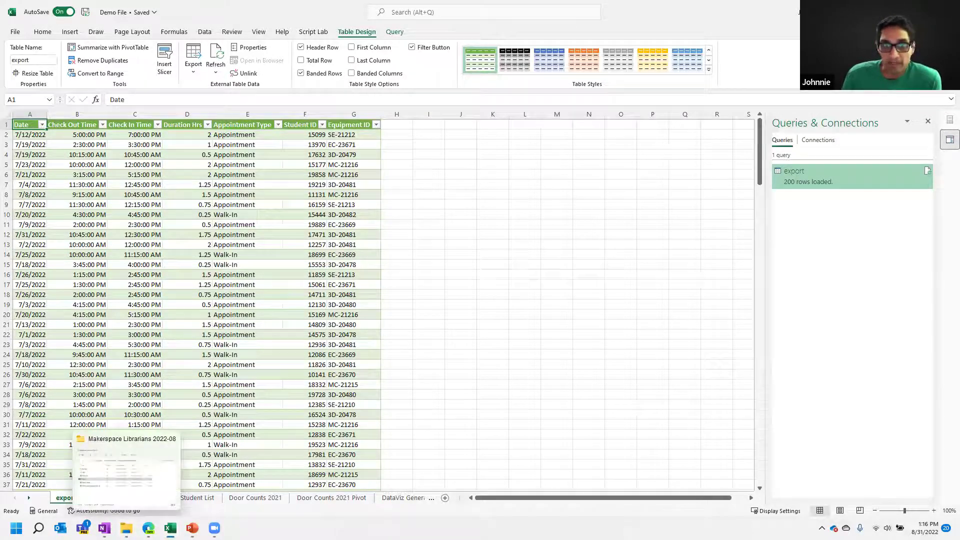
left_click(126, 468)
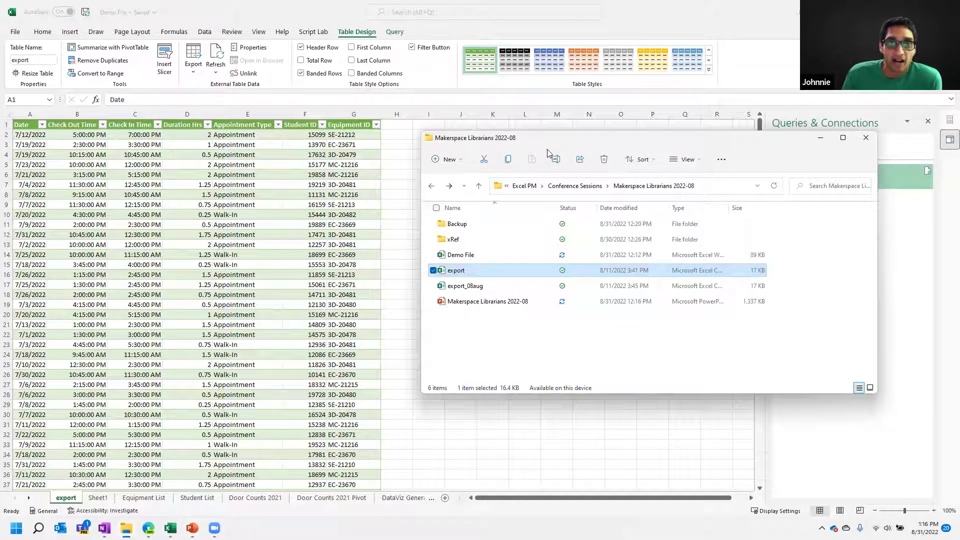
left_click_drag(570, 141, 628, 130)
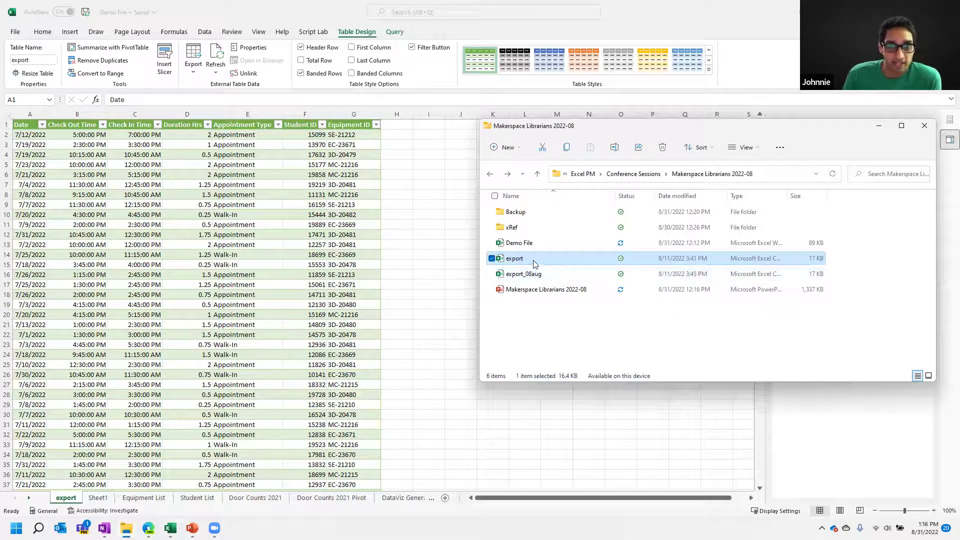
Try to delete the export CSV file from the Makerspace Librarians 2022-08 folder.
left_click(579, 278)
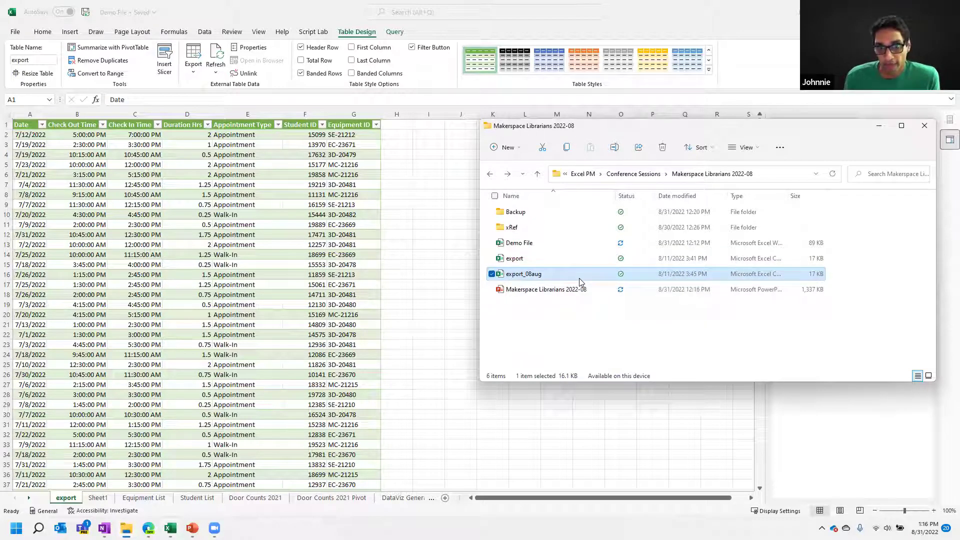
key("Up")
key("Delete")
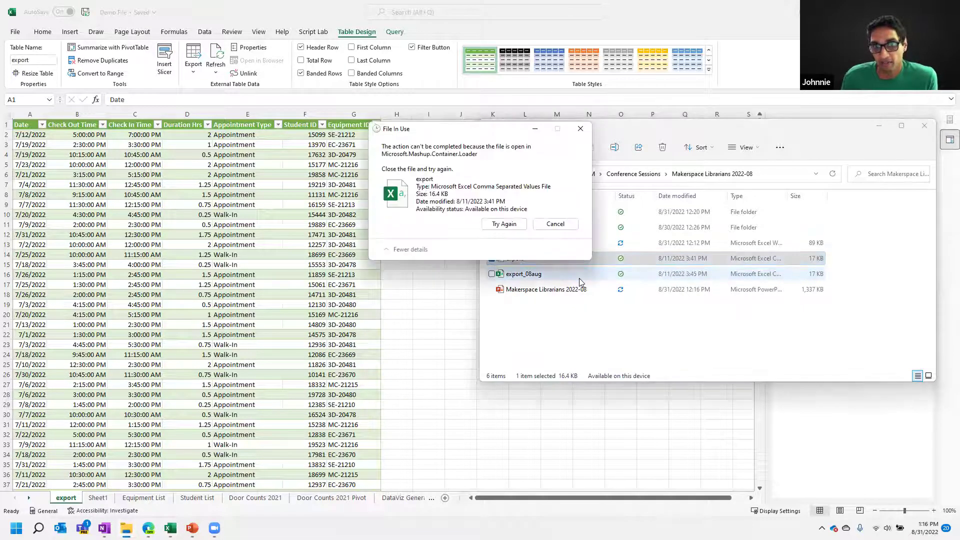
key("Escape")
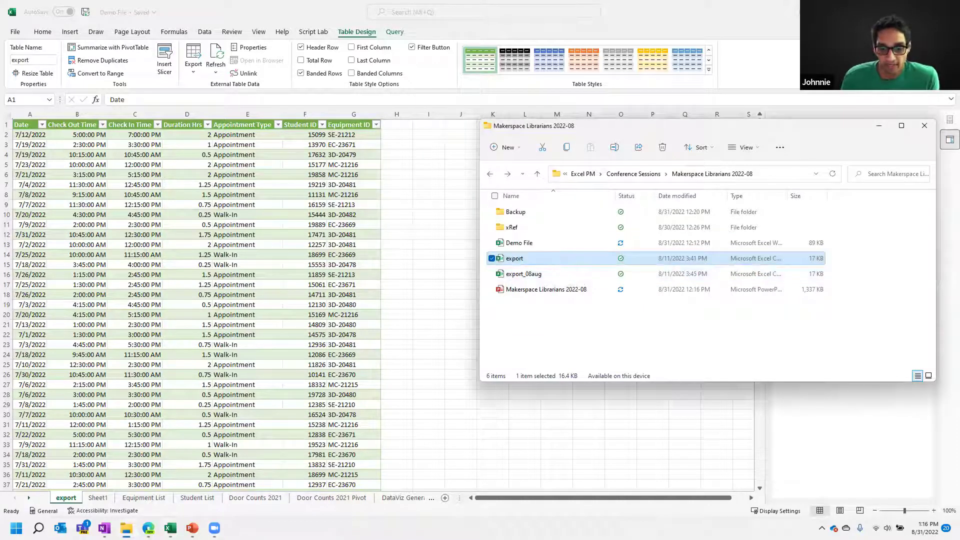
key("alt+Tab")
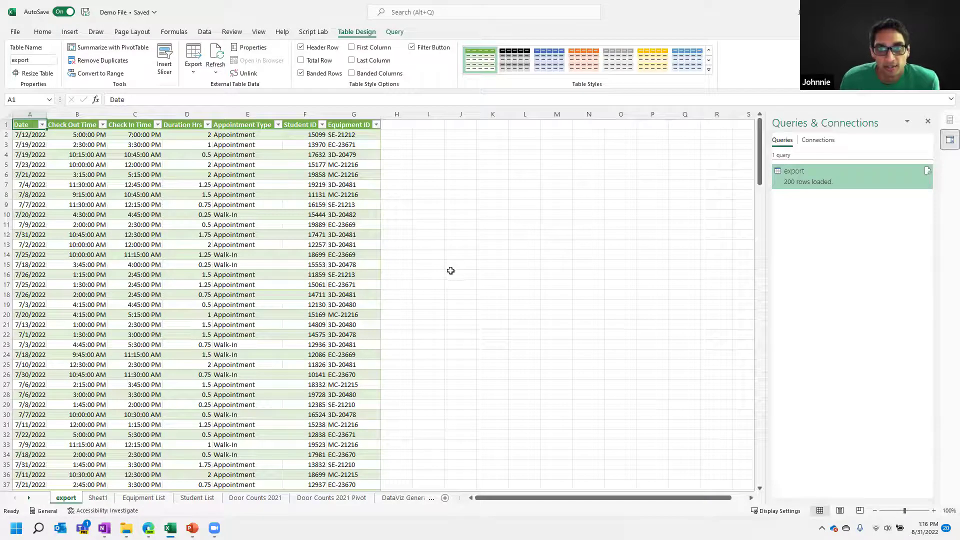
key("alt+Tab")
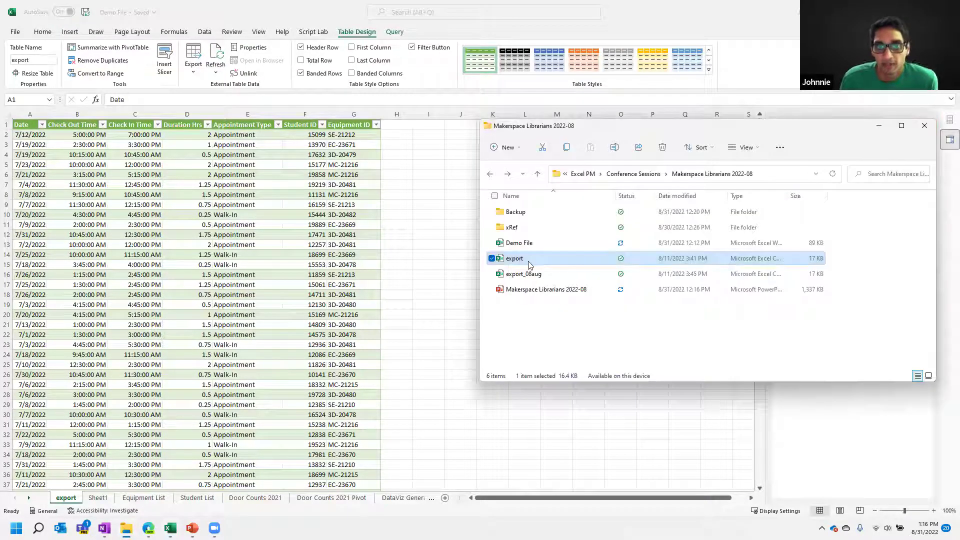
key("Delete")
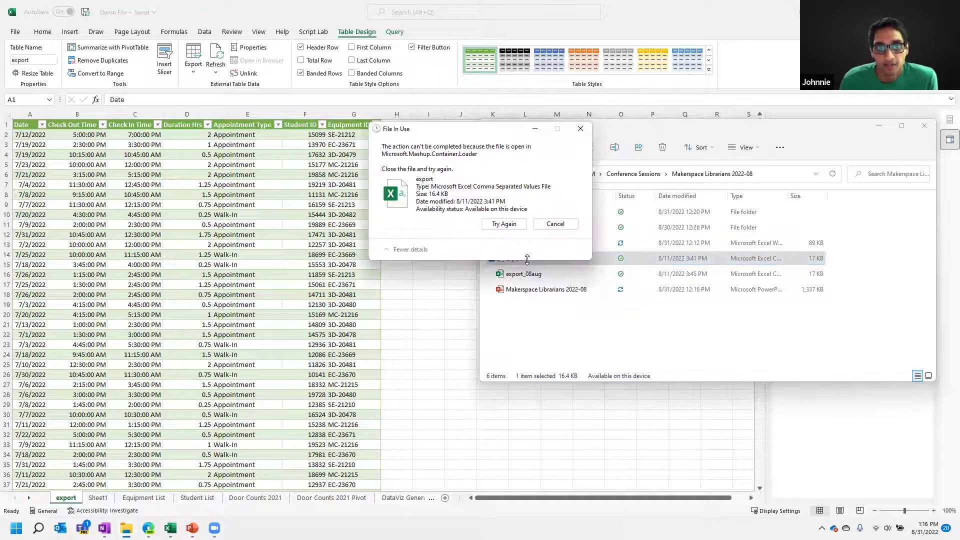
key("Escape")
Close the workbook's Queries & Connections list and try again to delete the export CSV file in File Explorer.
mouse_move(171, 528)
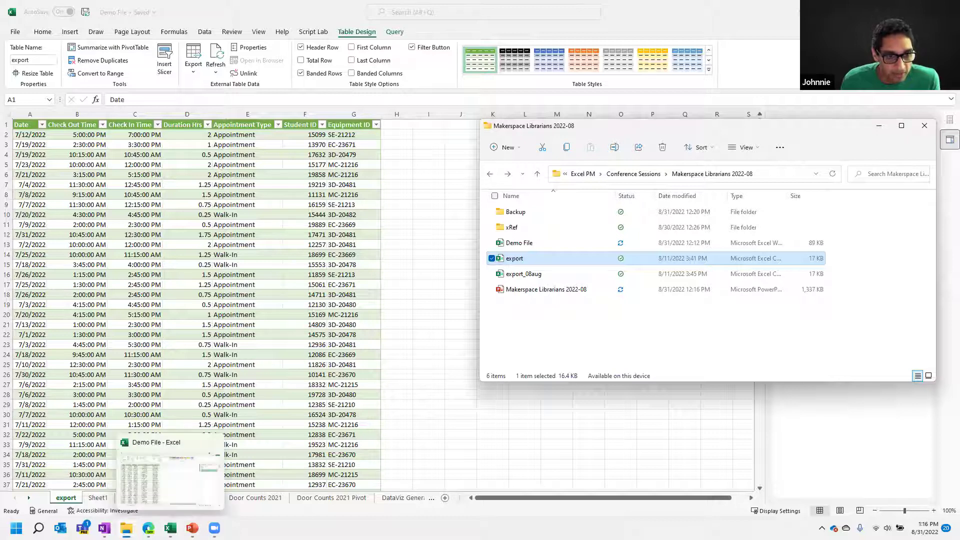
left_click(612, 358)
left_click(925, 126)
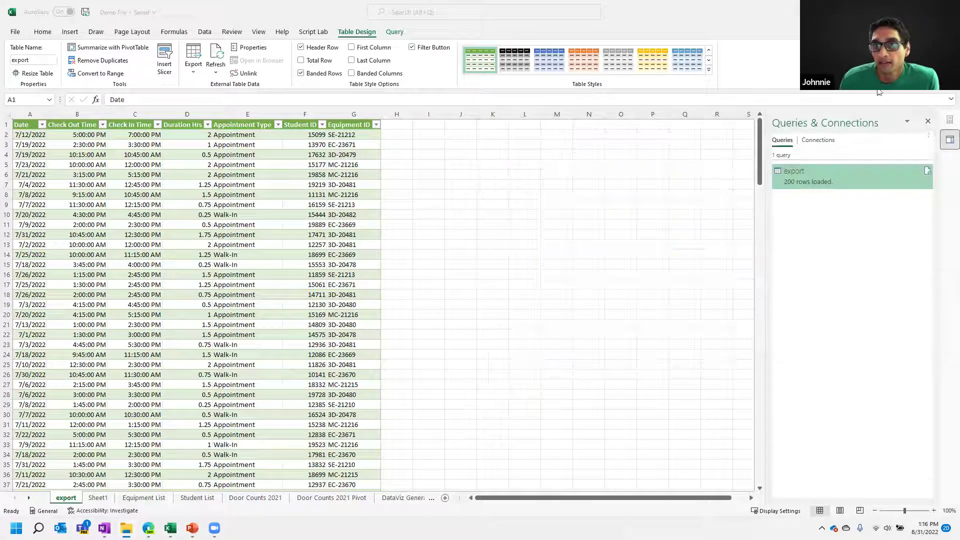
left_click(927, 121)
left_click(514, 220)
key("alt+Tab")
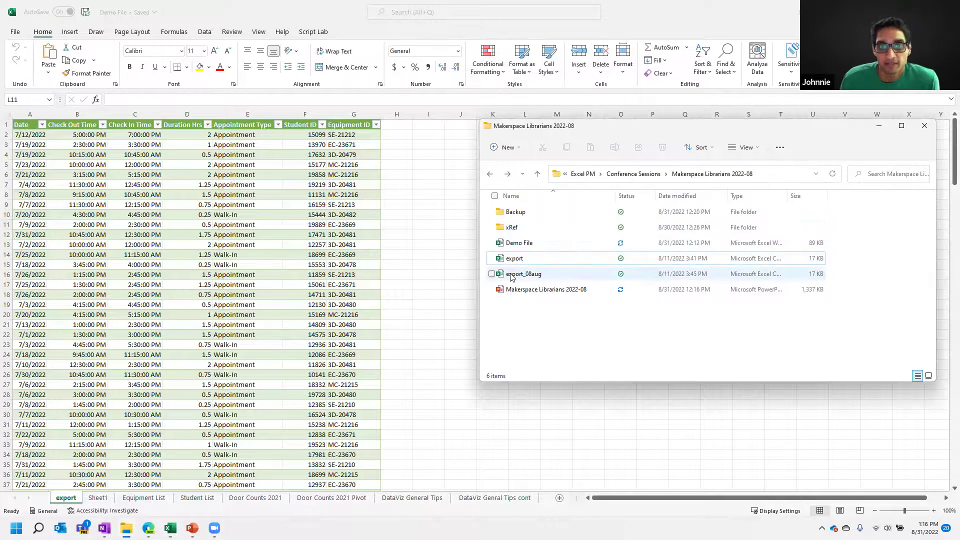
left_click(514, 258)
key("Delete")
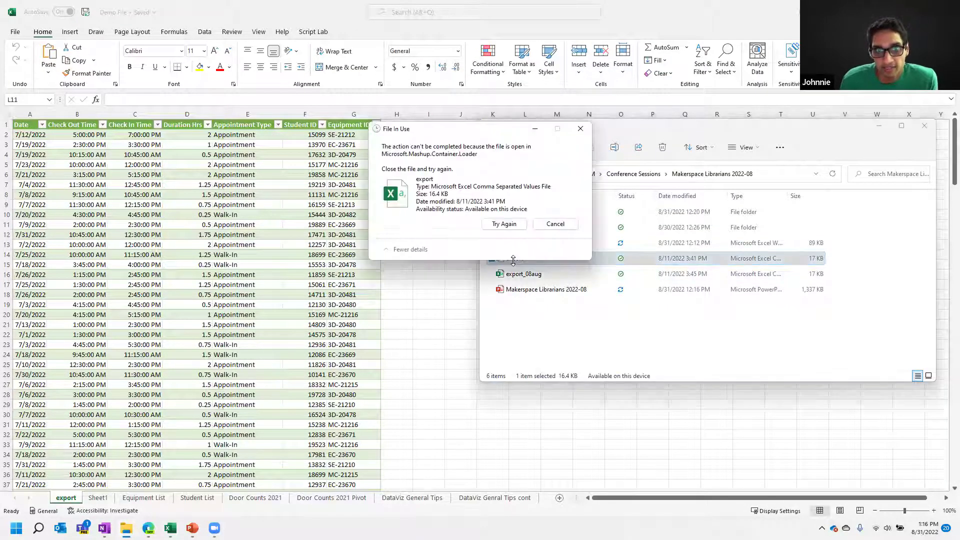
left_click(555, 224)
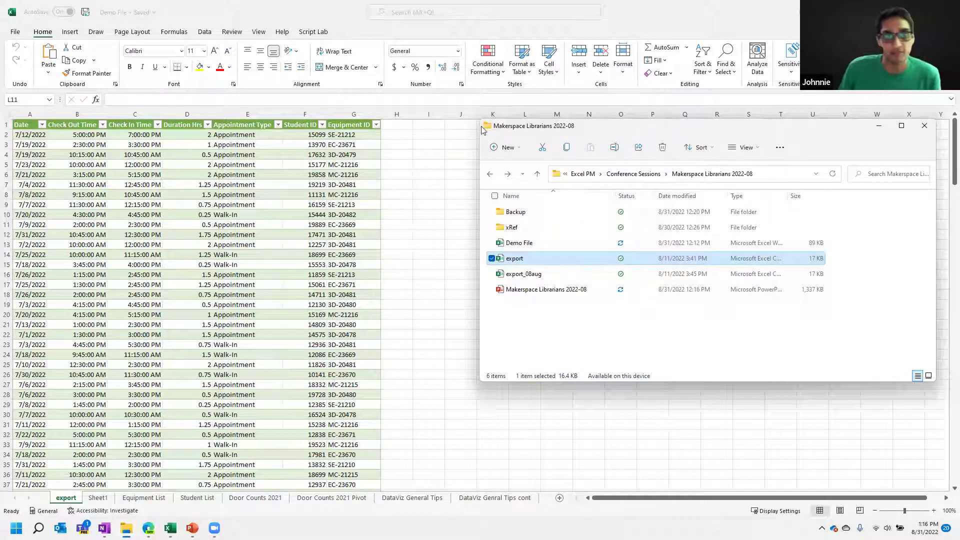
Switch back to the Demo File workbook in Excel and open its export query for editing in Power Query Editor.
key("alt+Tab")
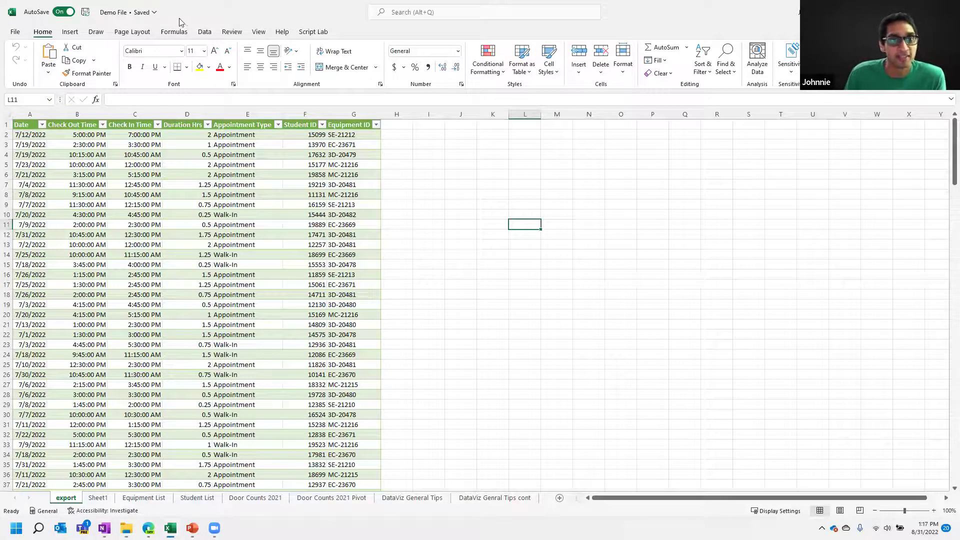
left_click(209, 313)
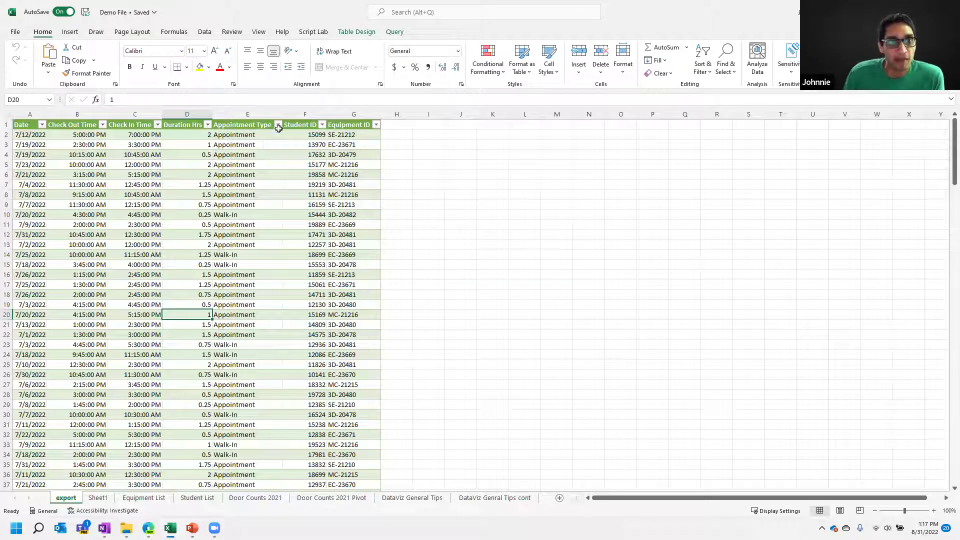
left_click(205, 33)
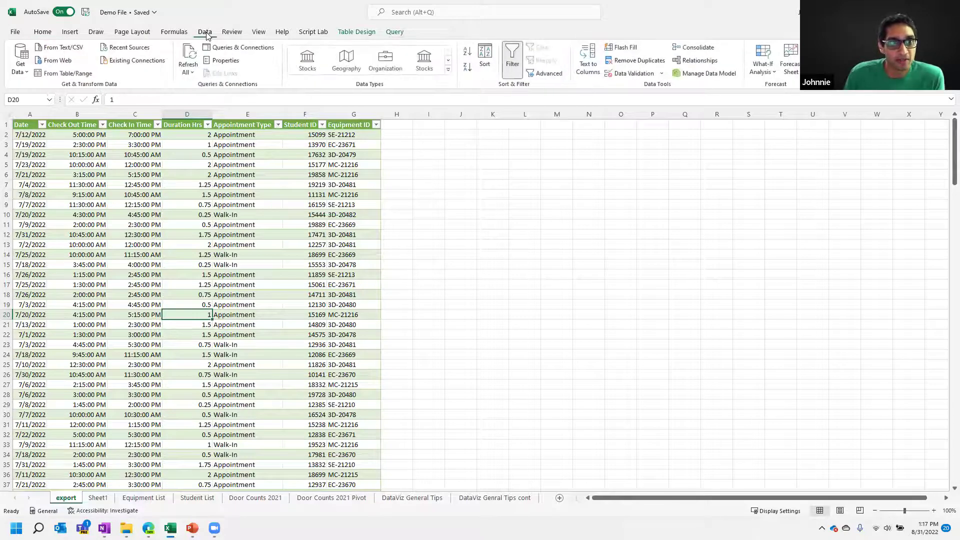
left_click(250, 49)
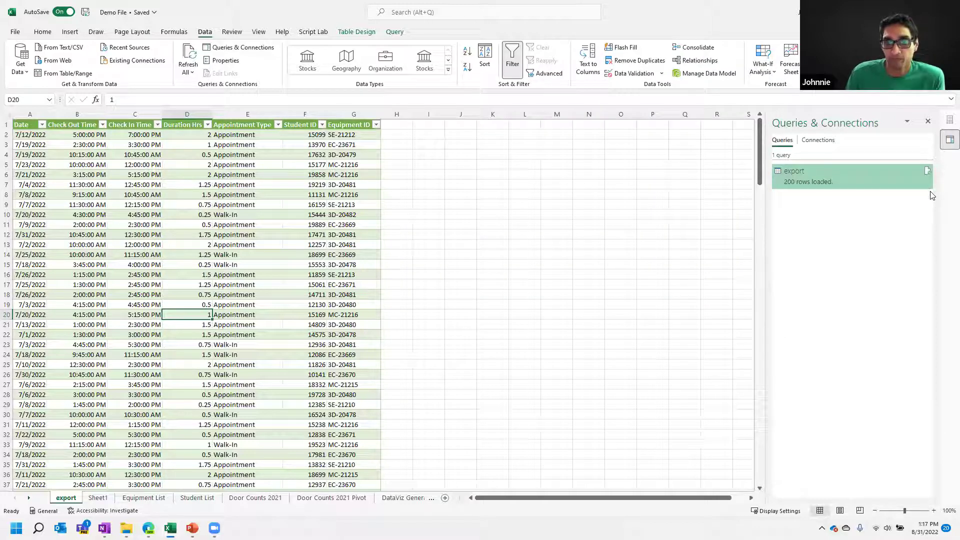
right_click(809, 169)
left_click(839, 200)
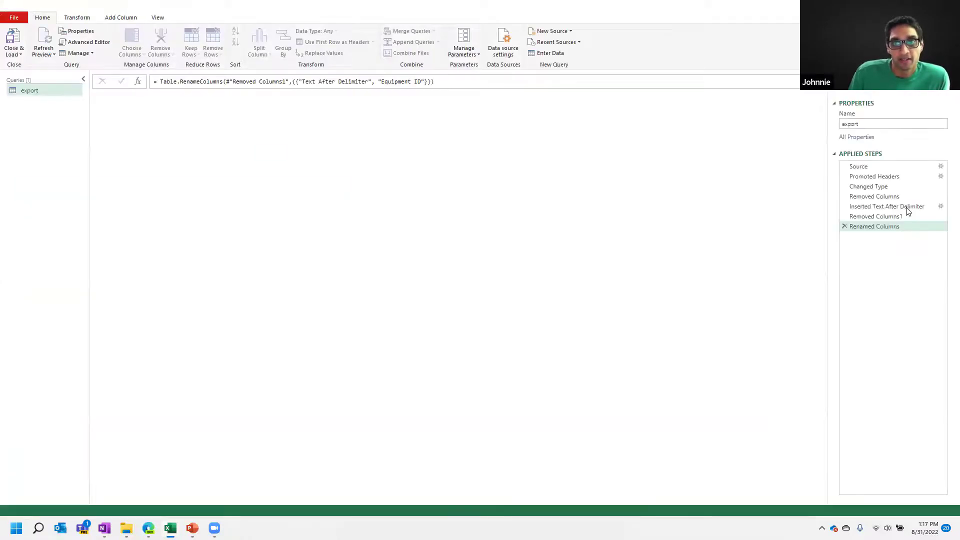
Change the file path in the query's Source step to export08aug.csv and check the file name in File Explorer.
left_click(870, 168)
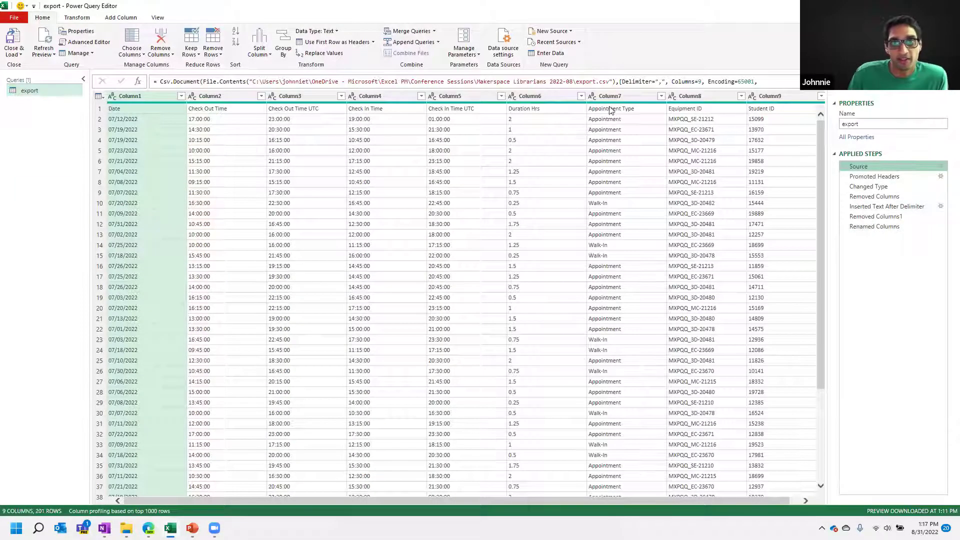
left_click(594, 82)
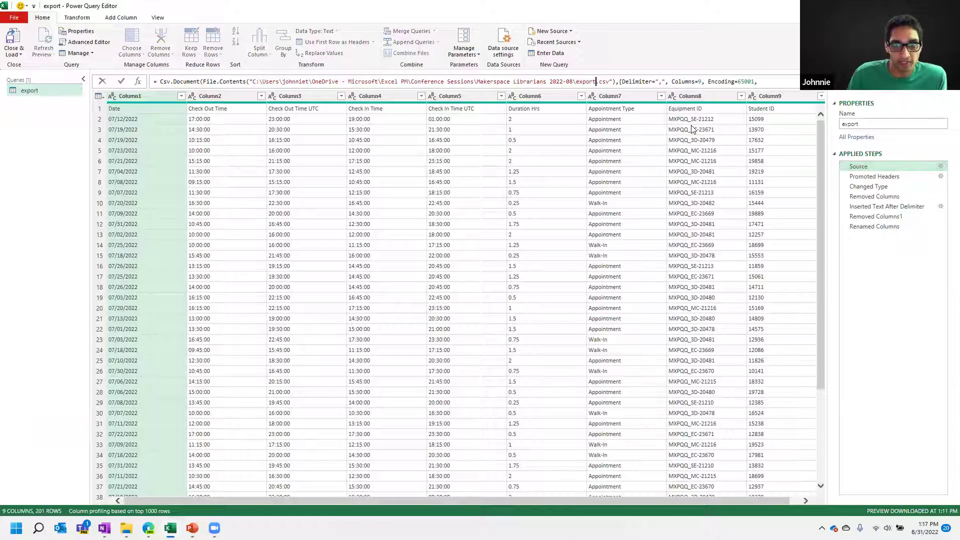
type("08")
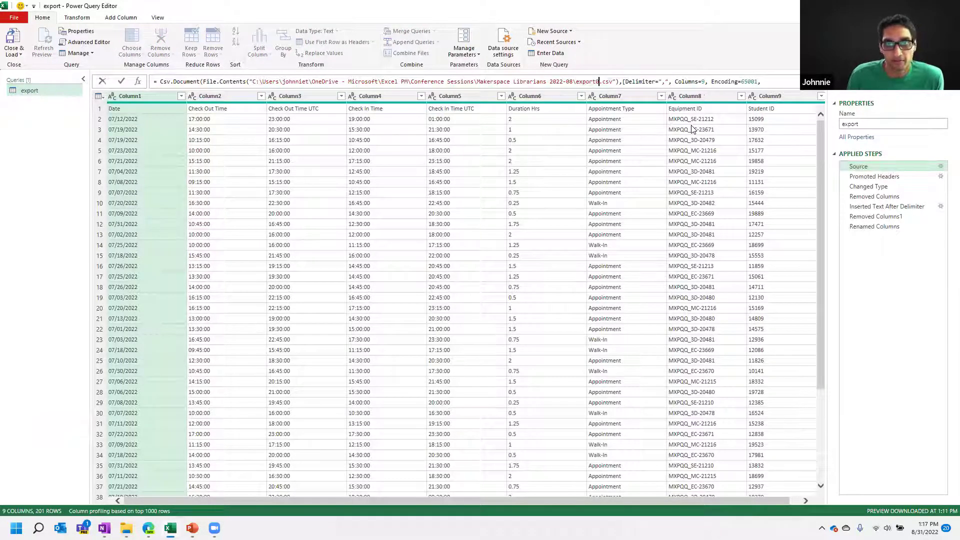
type("aug")
key("Return")
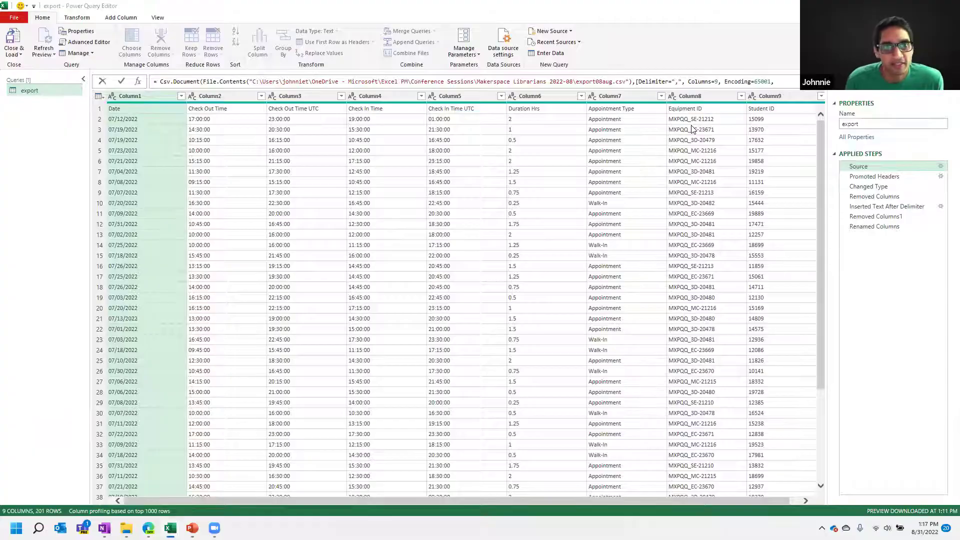
key("alt+Tab")
key("alt+Tab")
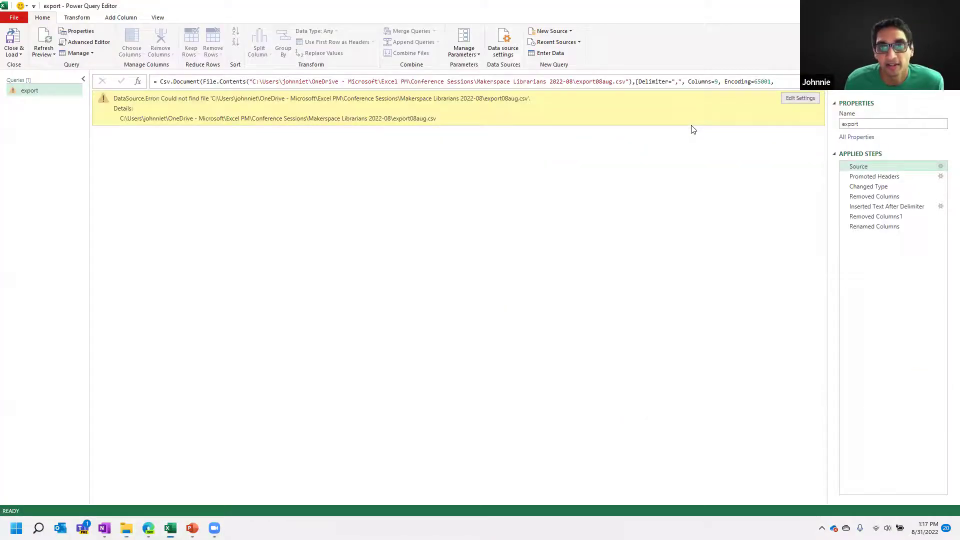
Correct the Source file name to export_08aug.csv, then close the editor and load the query into the worksheet.
left_click(598, 81)
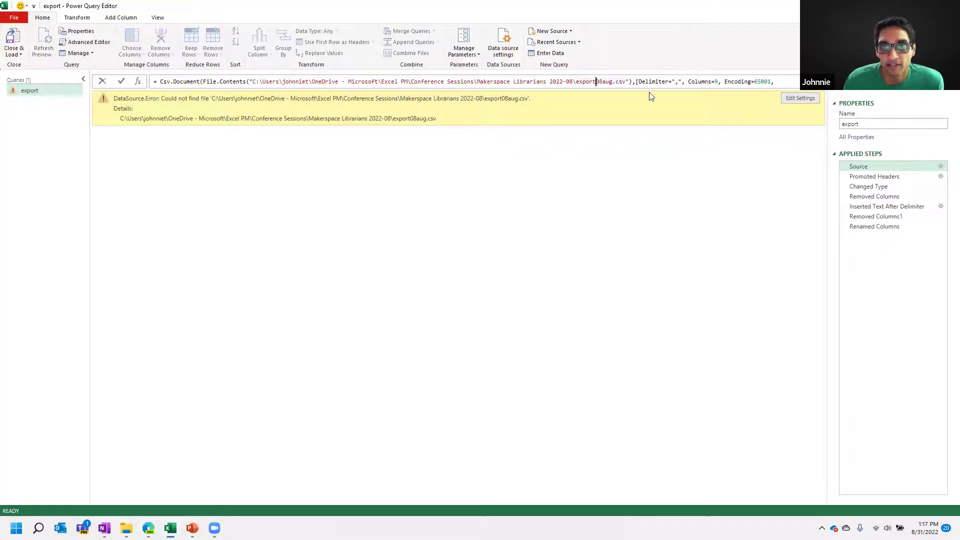
type("_")
key("Return")
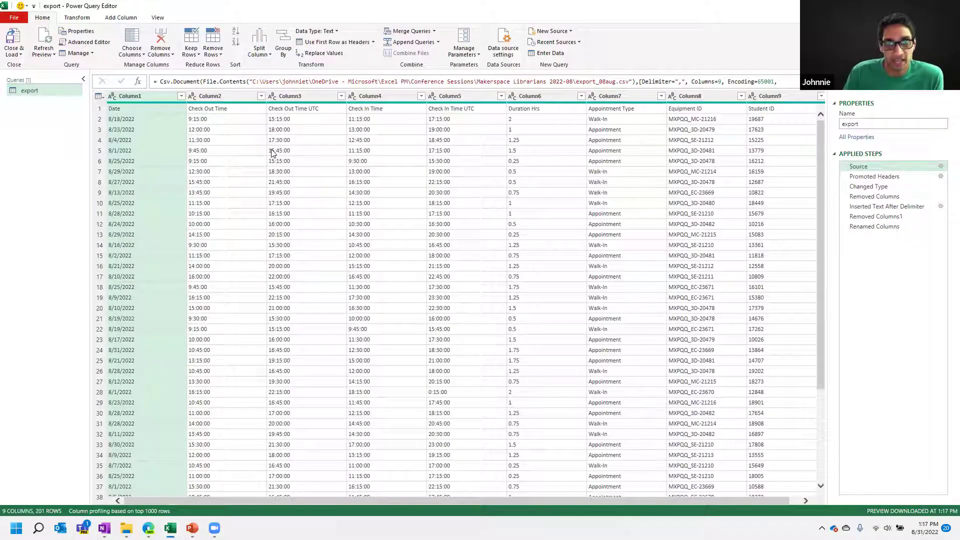
left_click(14, 44)
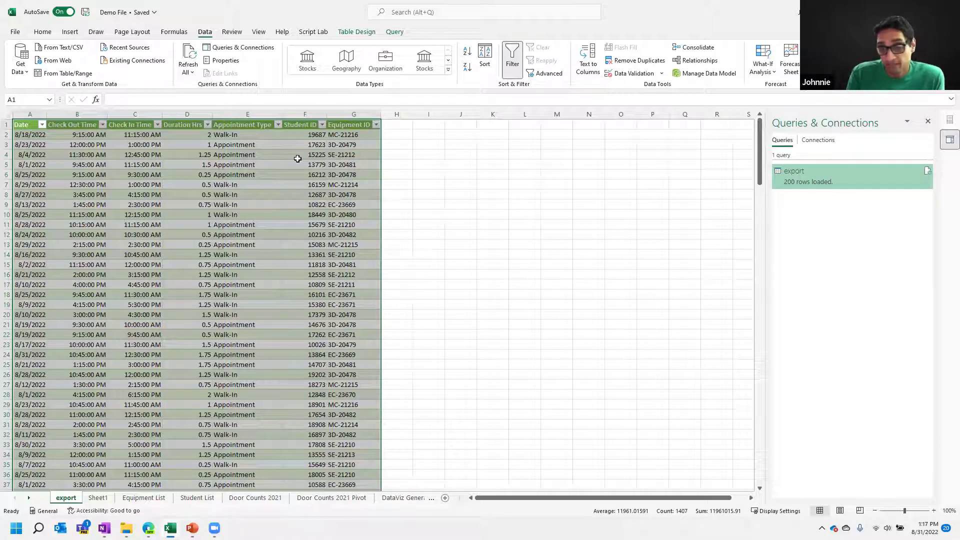
Reopen the export query, set its Source file name back to export.csv, and load it into the worksheet.
right_click(793, 179)
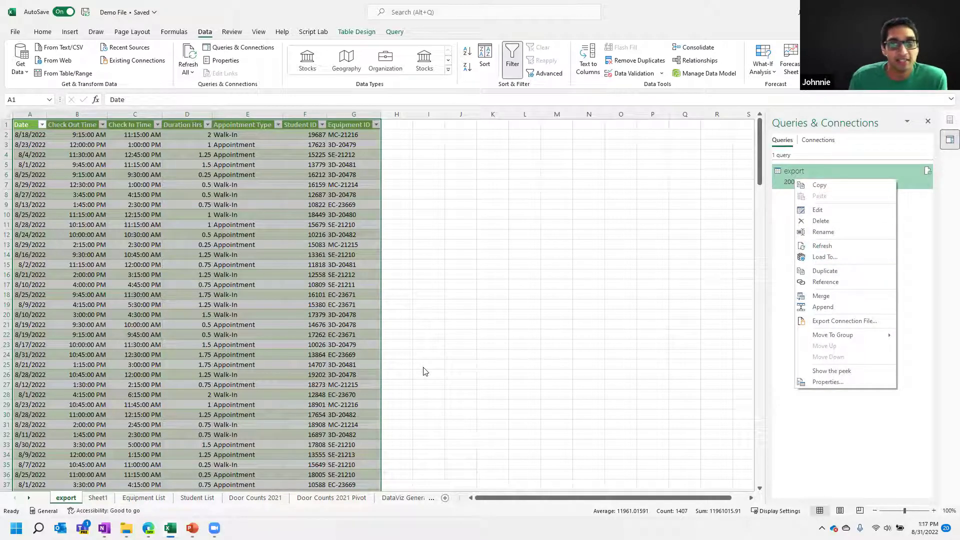
left_click(833, 210)
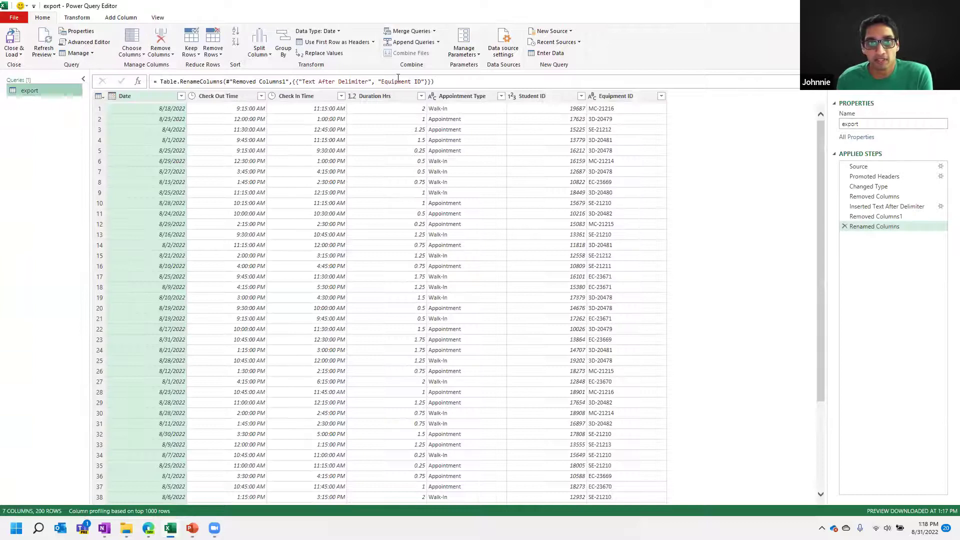
left_click(859, 166)
left_click(619, 81)
key("BackSpace")
key("BackSpace")
key("BackSpace")
key("BackSpace")
key("BackSpace")
key("BackSpace")
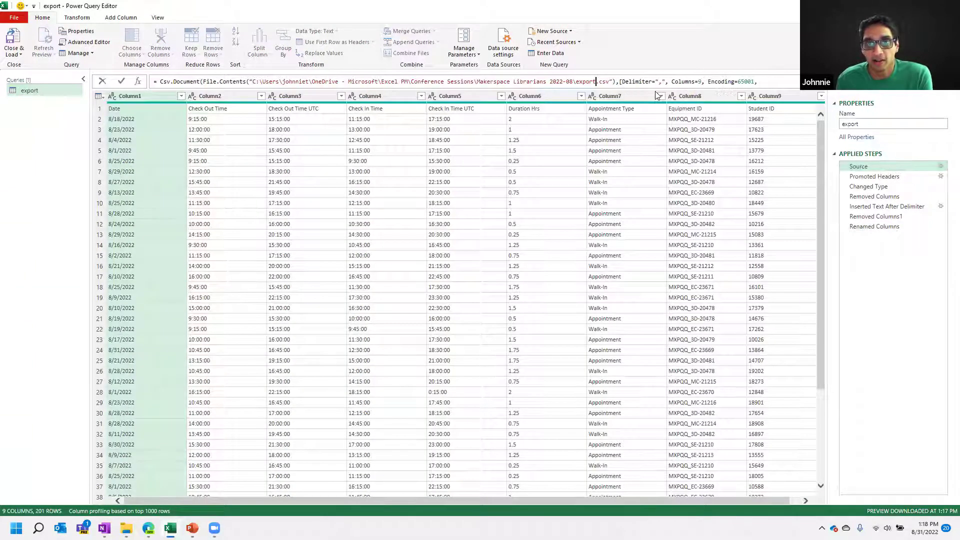
key("Return")
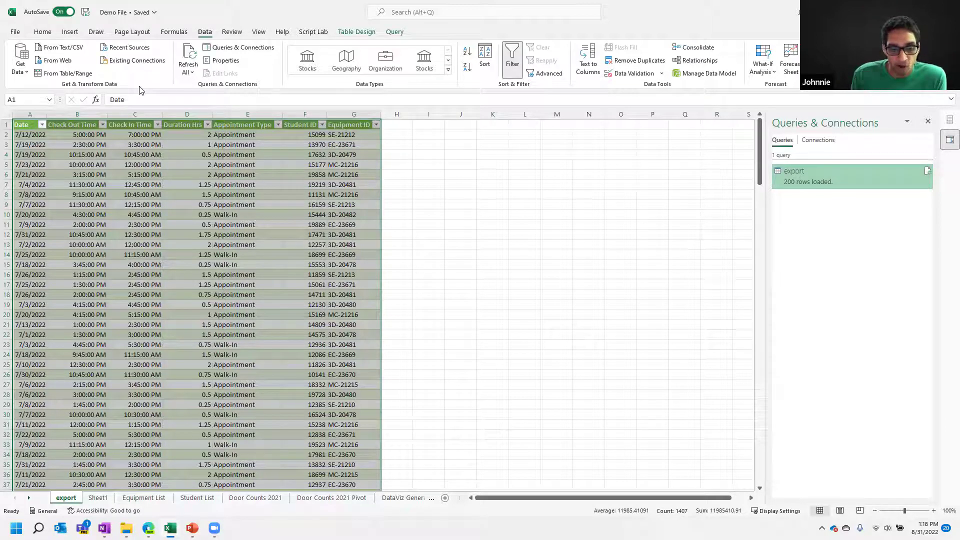
Switch to the PowerPoint slide show, advance to the Modern Excel Resources slide, and return to the Demo File workbook in Excel.
left_click(416, 322)
key("alt+Tab")
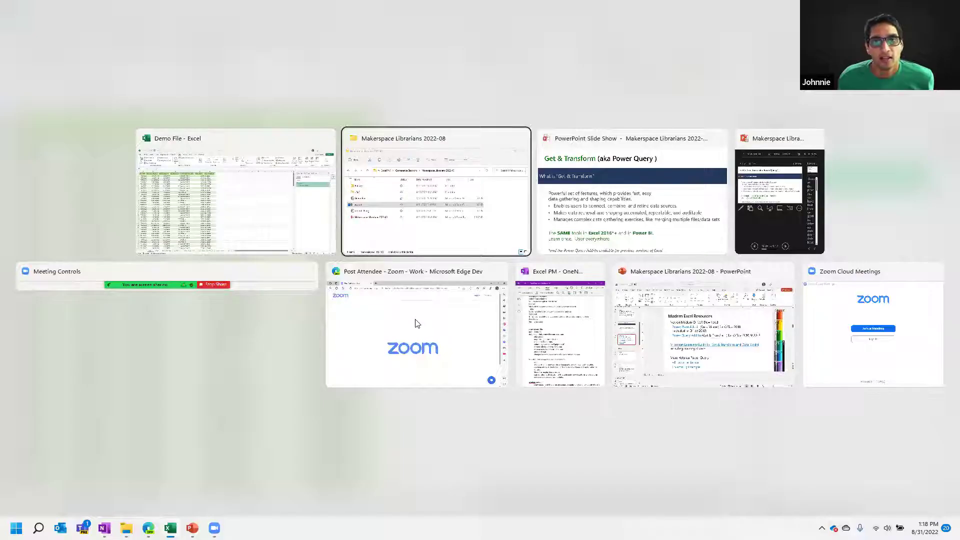
key("alt+Tab")
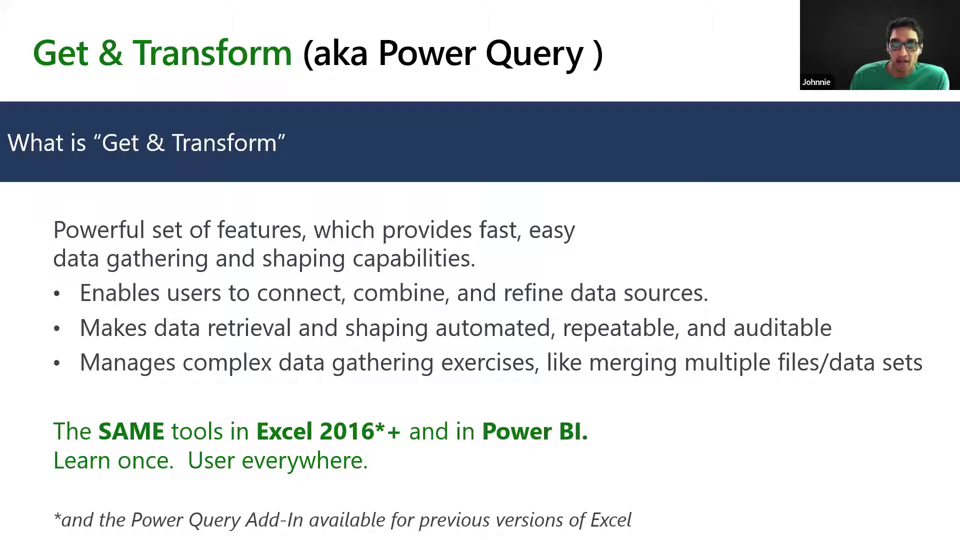
key("Right")
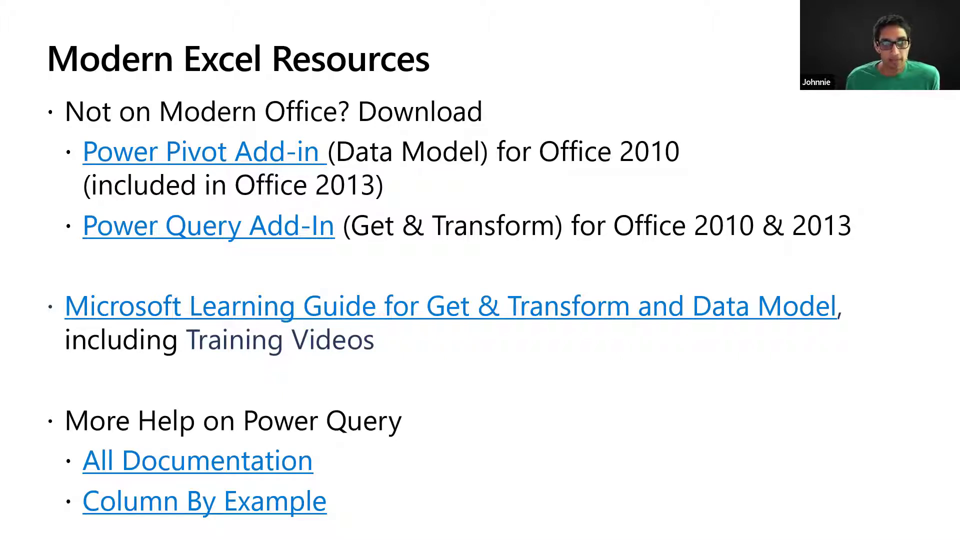
key("alt+Tab")
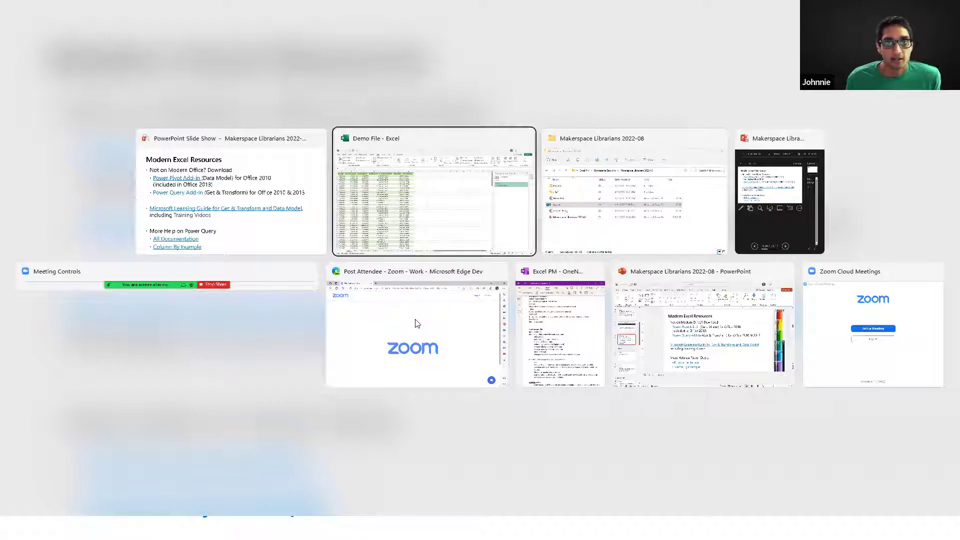
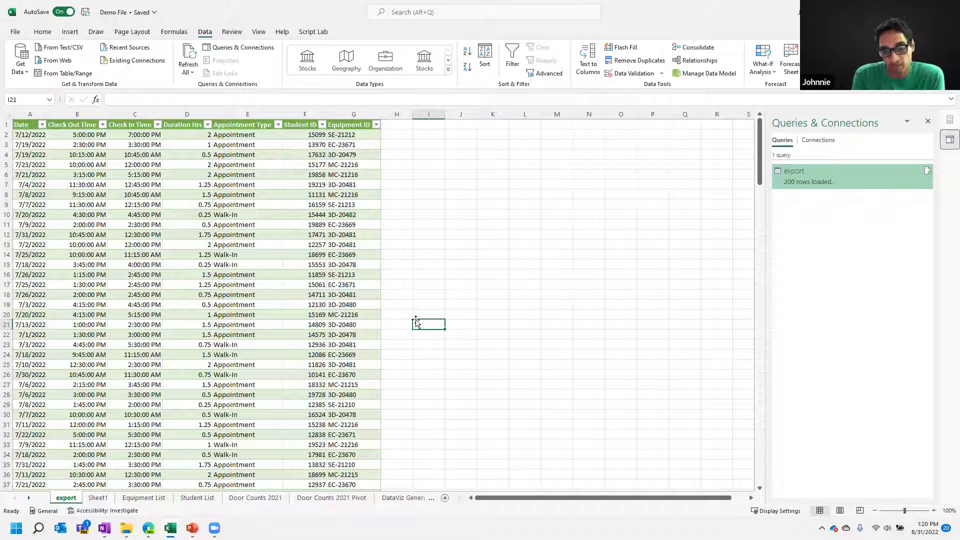
Enter the headers date, name and occupation in cells L7 to N7.
left_click(529, 185)
type("date")
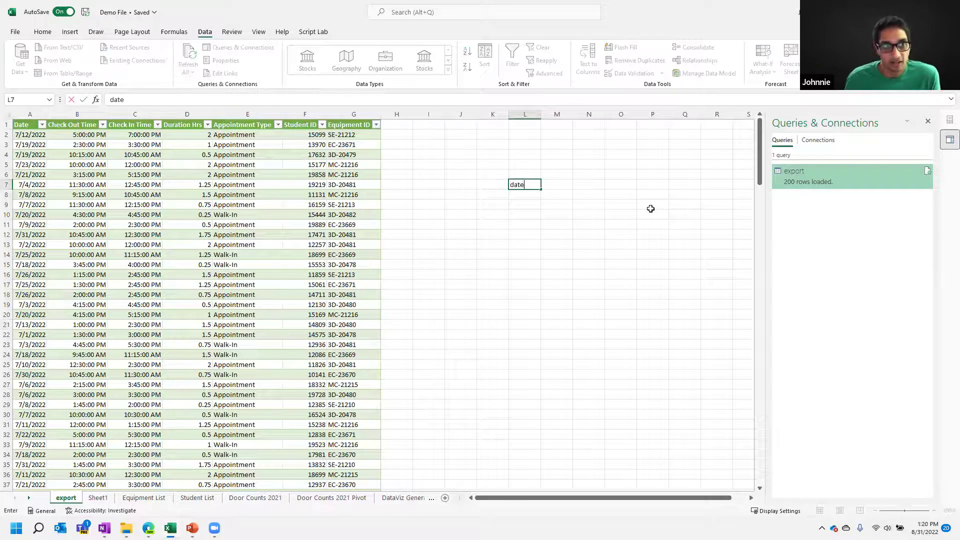
key("Tab")
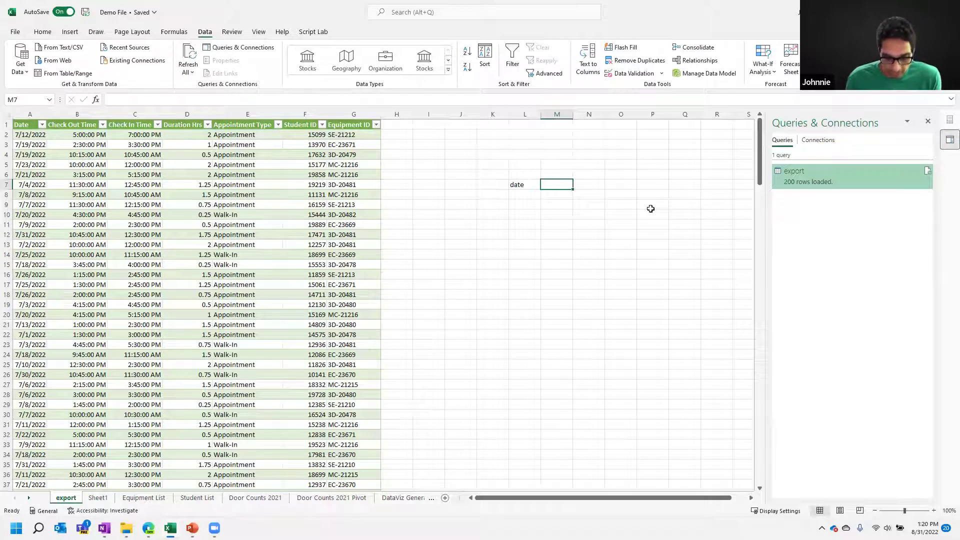
type("name")
key("Tab")
type("occupation")
key("Return")
Fill row 8 under the headers with today's date, a sample first name and the occupation doctor.
key("ctrl+semicolon")
key("Tab")
type("sue")
key("Tab")
type("doctor")
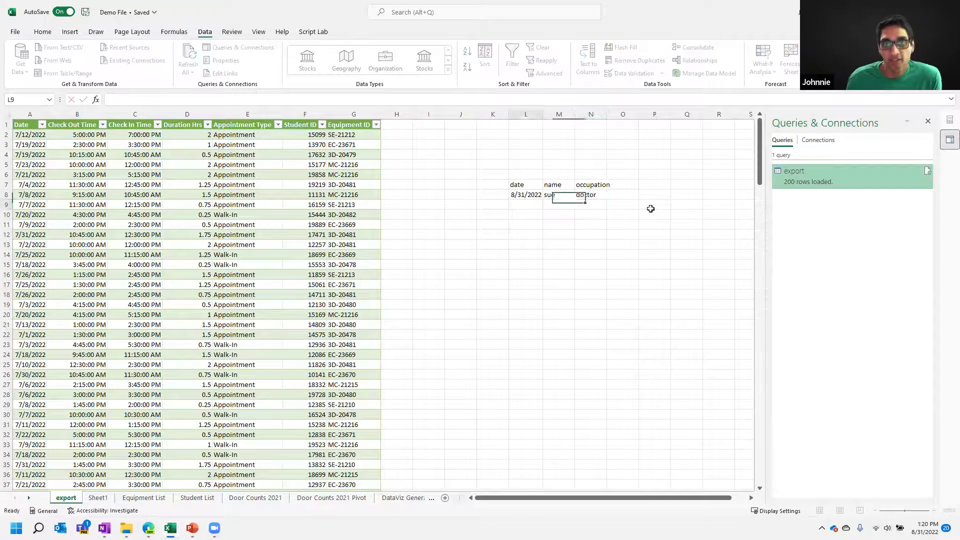
key("Return")
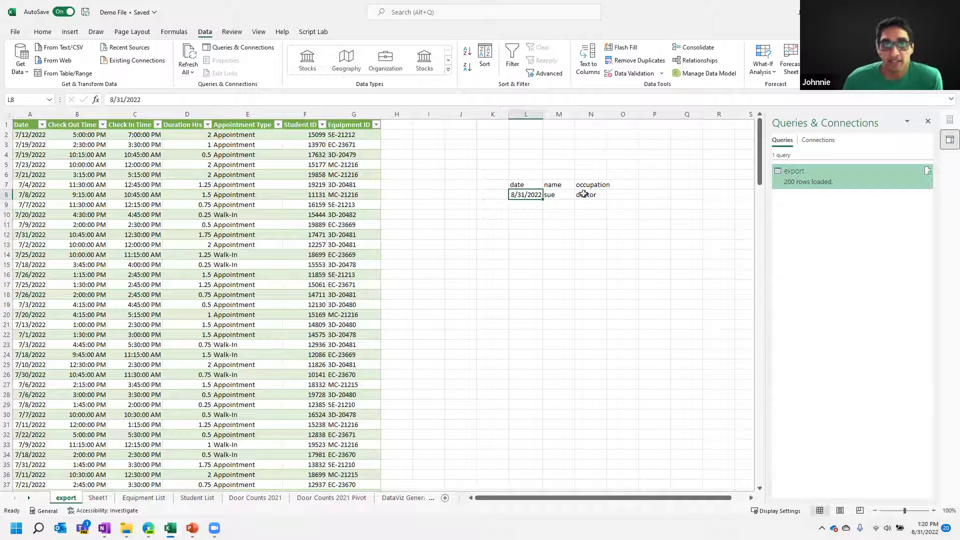
Format the range L7:N8 as a table with headers in a light style with a black header row.
left_click_drag(518, 184, 586, 195)
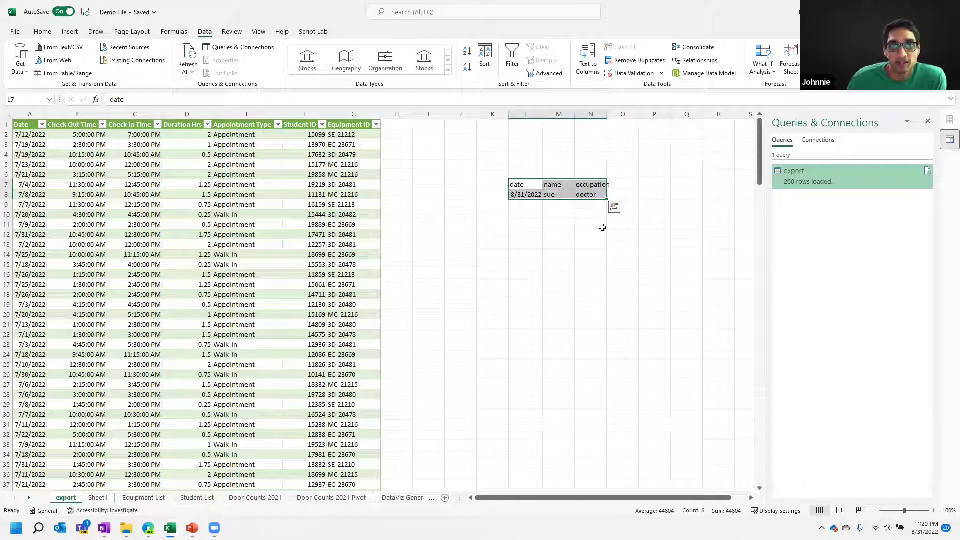
left_click(42, 33)
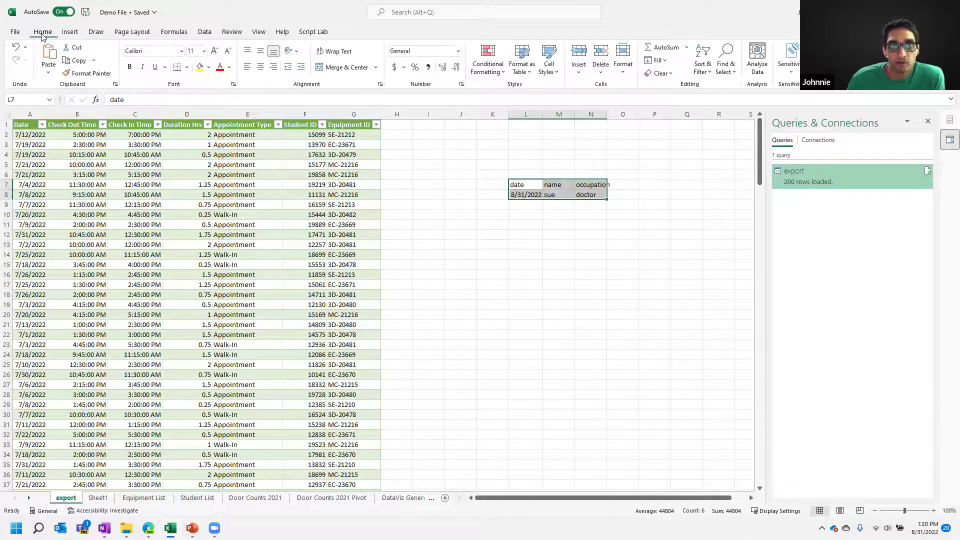
left_click(520, 68)
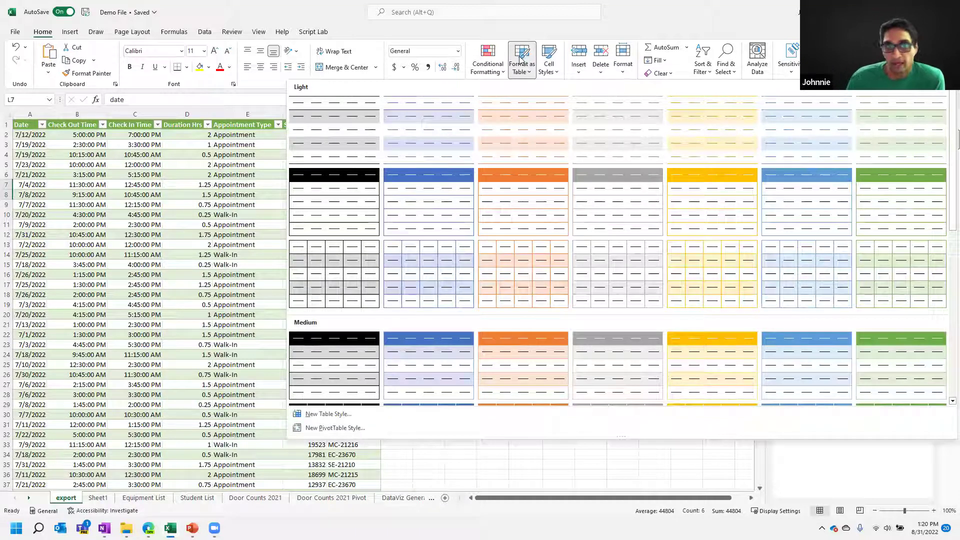
left_click(334, 202)
left_click(479, 318)
left_click(588, 260)
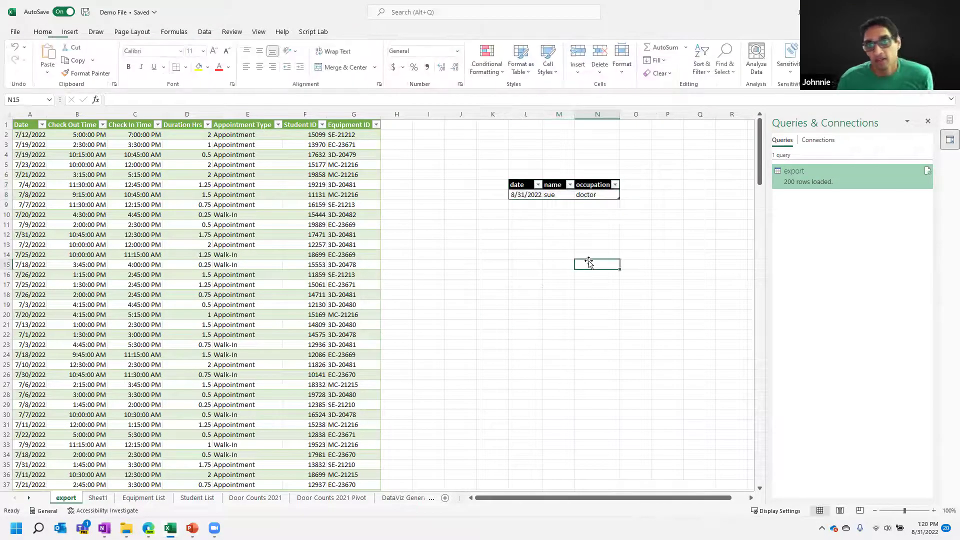
Undo the black table formatting and create a default-style table with headers from L7:N8.
left_click(15, 47)
left_click(554, 187)
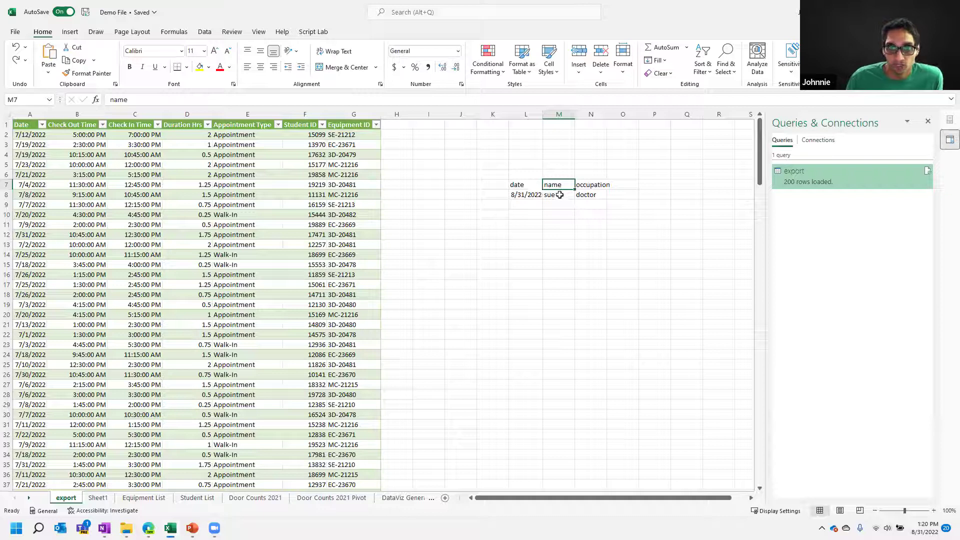
key("ctrl+t")
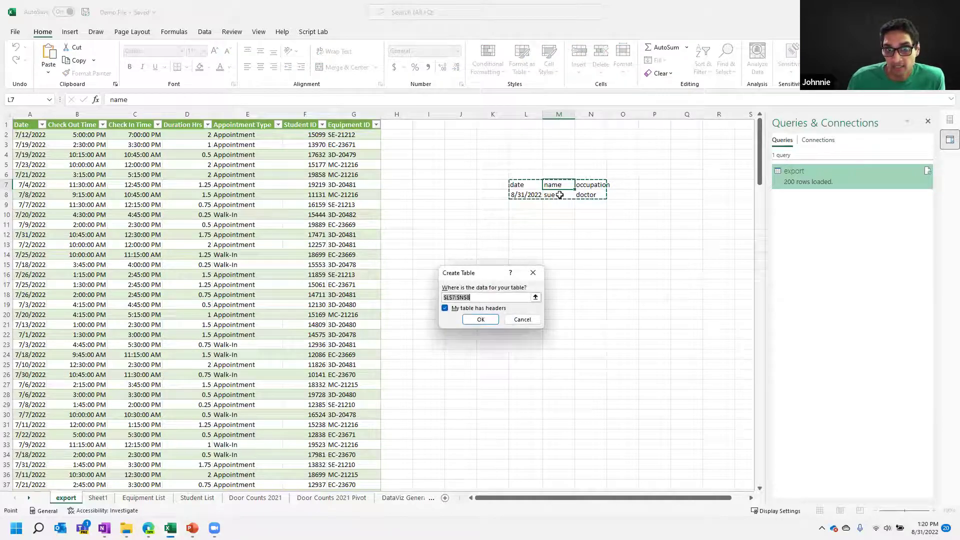
left_click(481, 319)
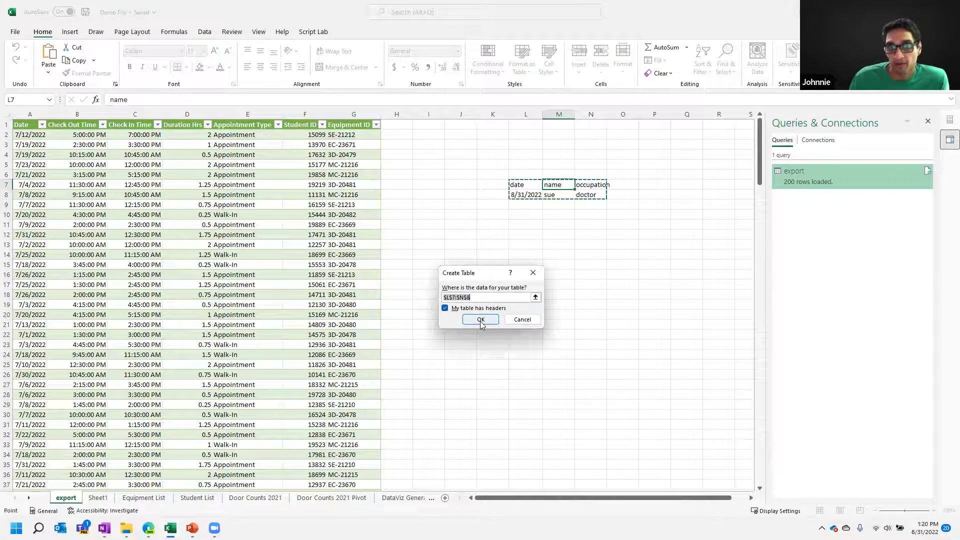
left_click(495, 170)
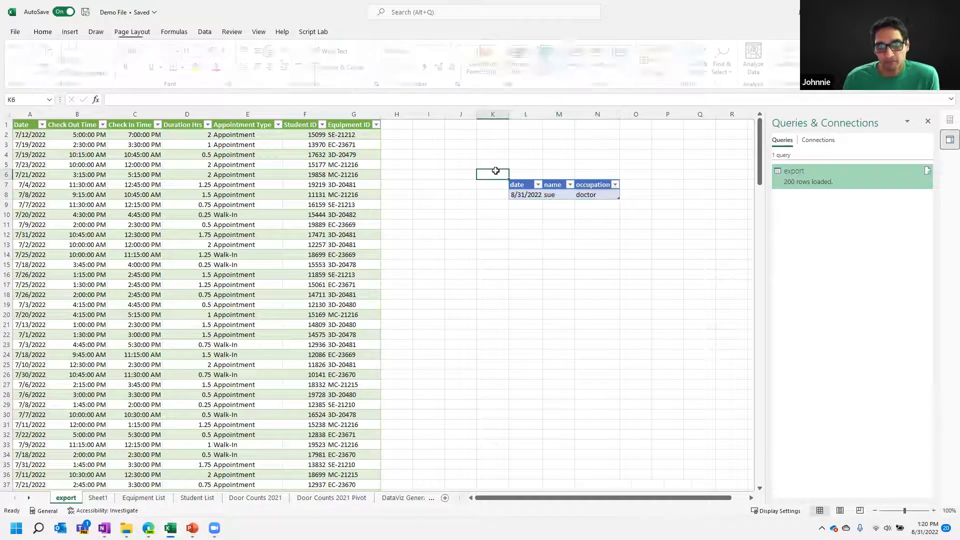
Clear all contents and formatting from columns K through P to remove the small sample table.
left_click(494, 111)
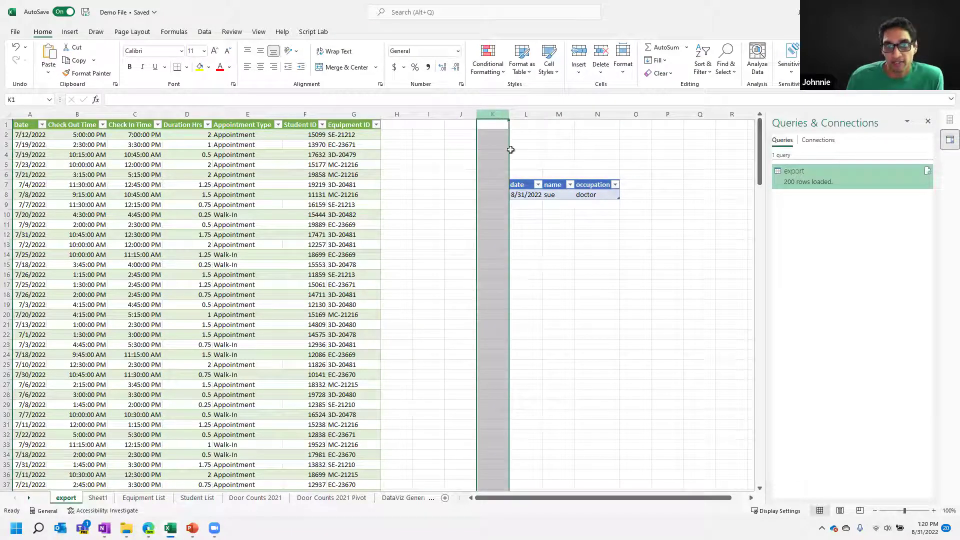
left_click(488, 124)
left_click_drag(493, 114, 655, 110)
left_click(660, 74)
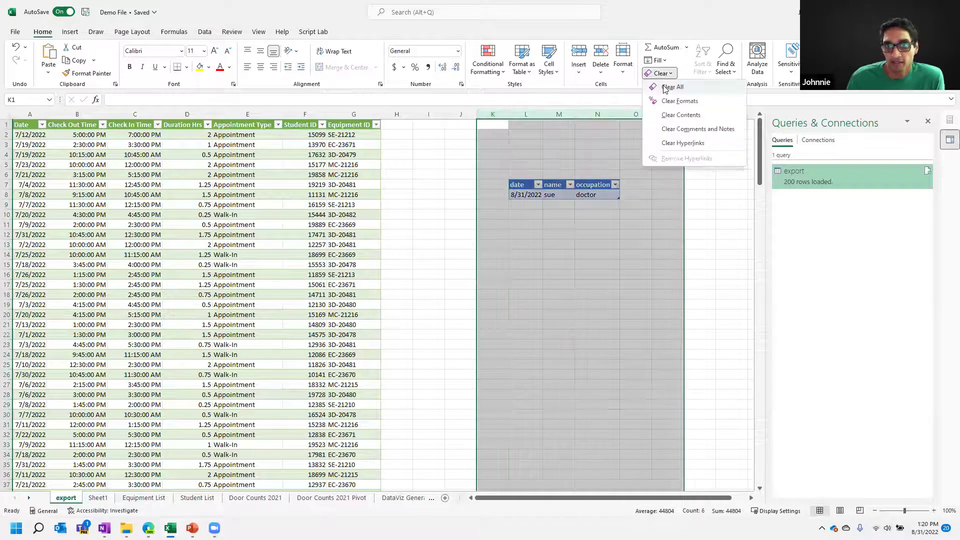
left_click(666, 86)
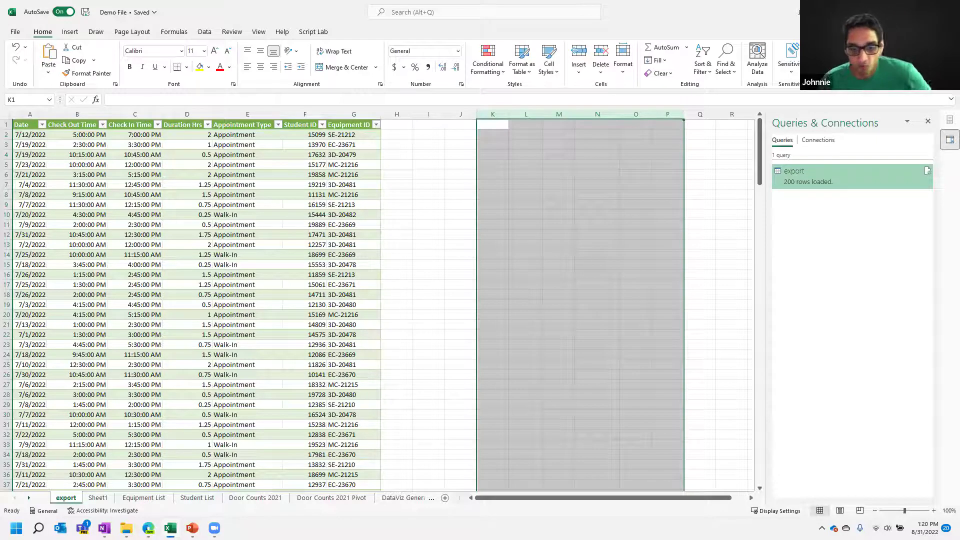
left_click(408, 135)
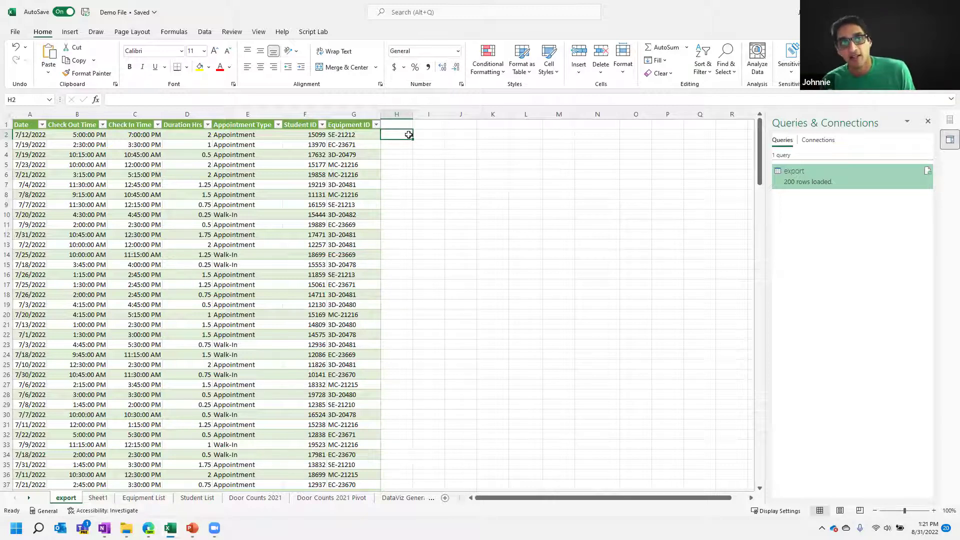
left_click_drag(25, 134, 345, 134)
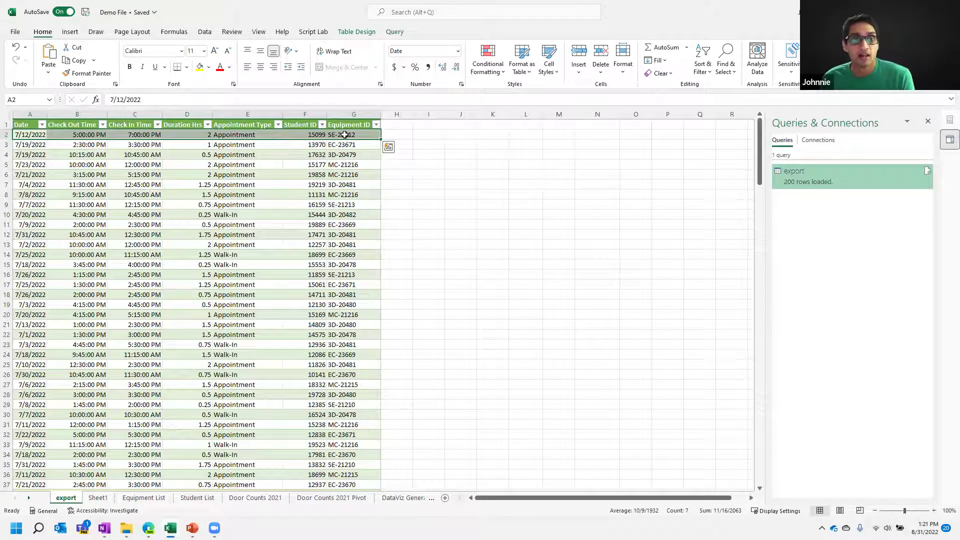
left_click(403, 124)
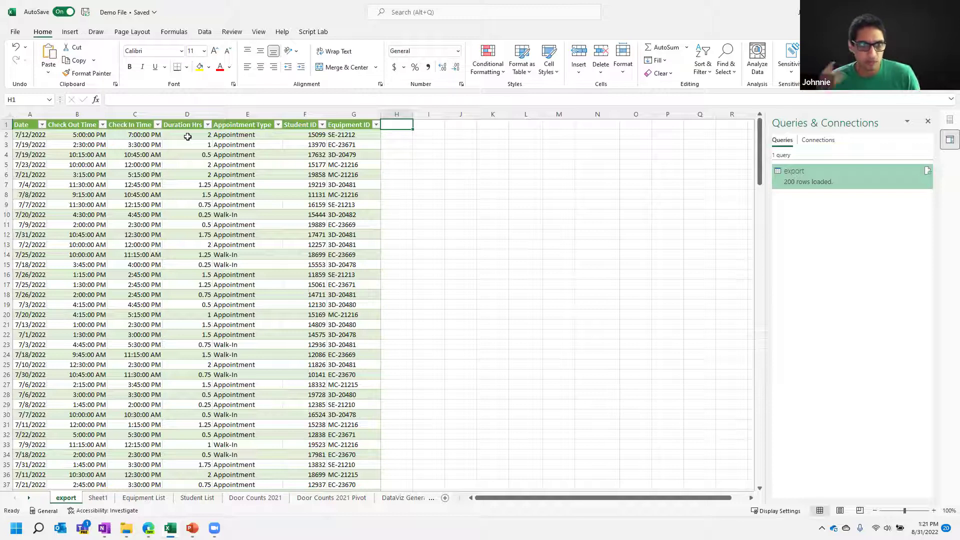
Add a Duration Minutes column header in H1 beside the table and widen column H to fit it.
type("Durat")
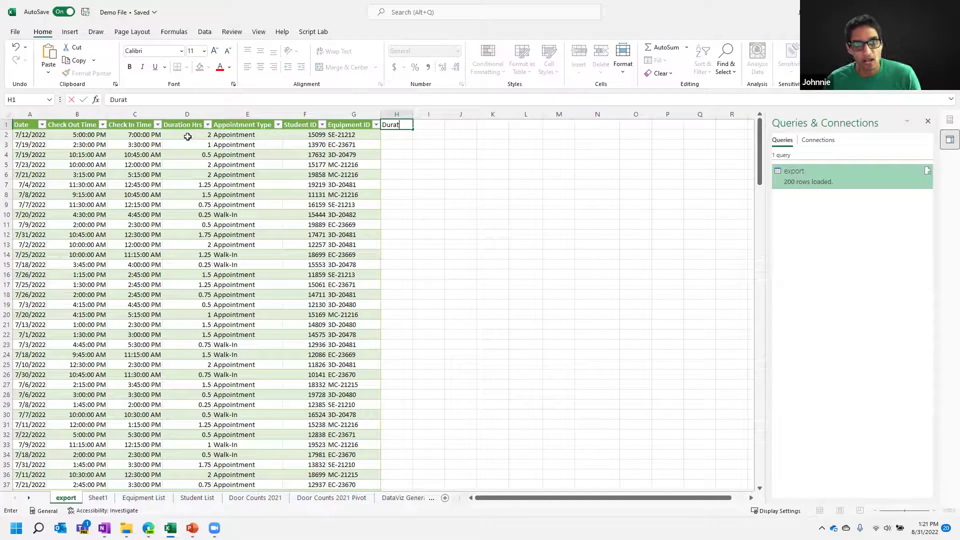
type("ion Minutes")
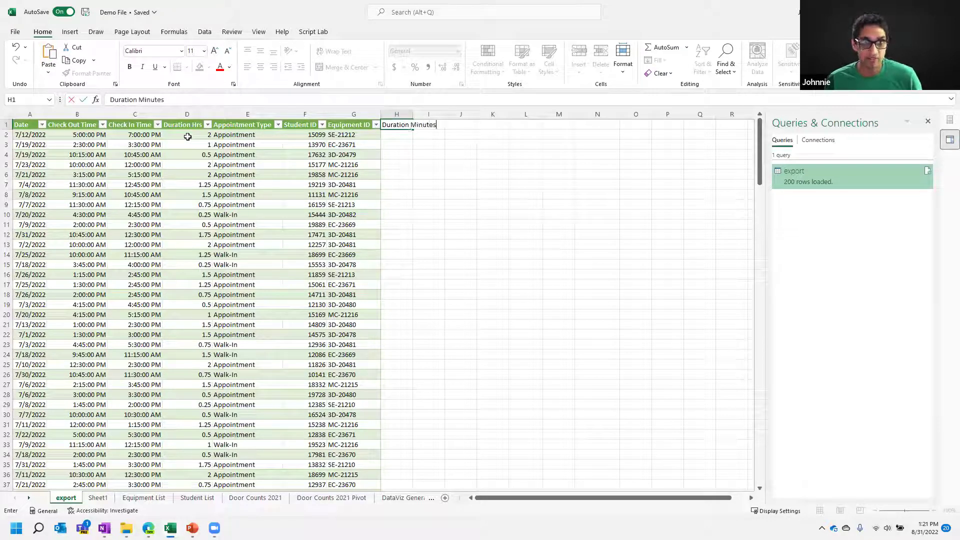
key("Return")
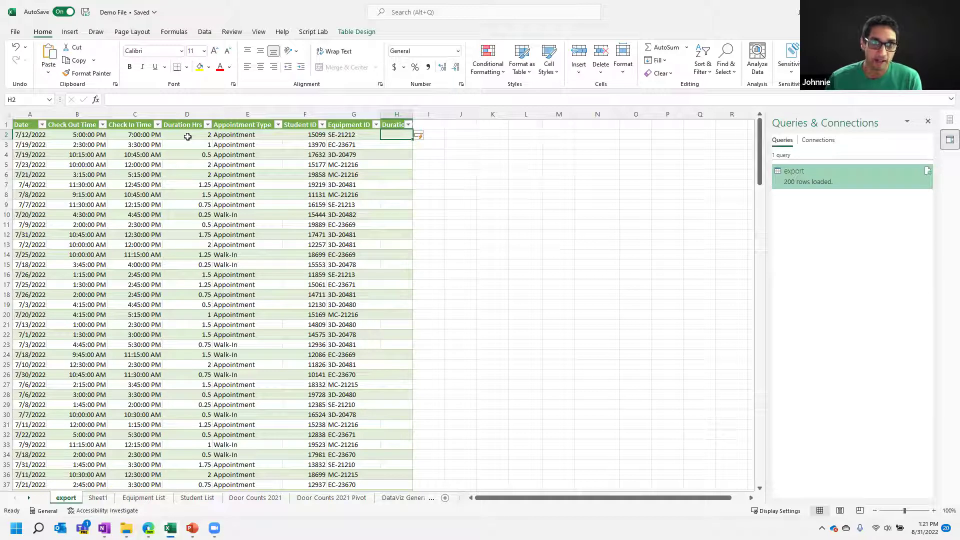
left_click_drag(413, 114, 463, 116)
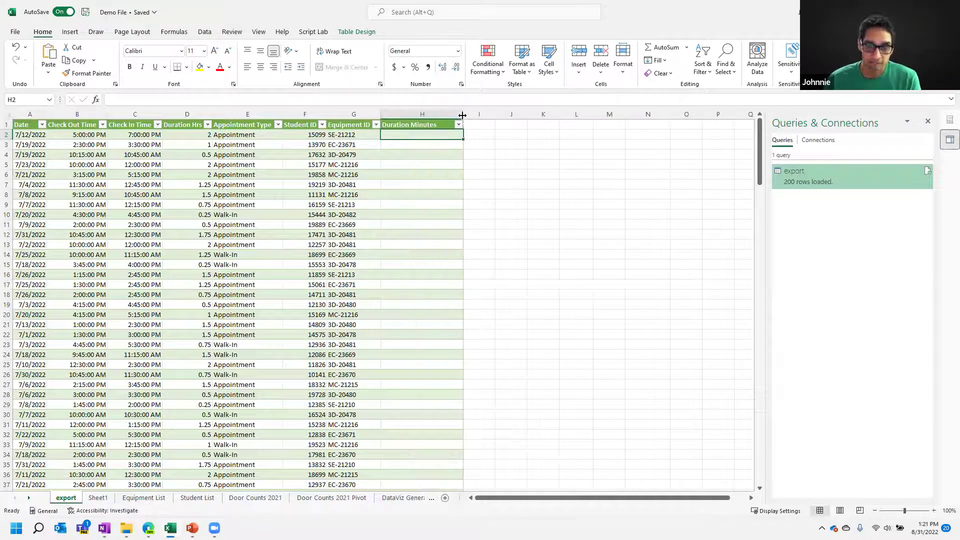
Fill the Duration Minutes column with a formula multiplying each row's Duration Hrs by 60.
type("=")
left_click(185, 135)
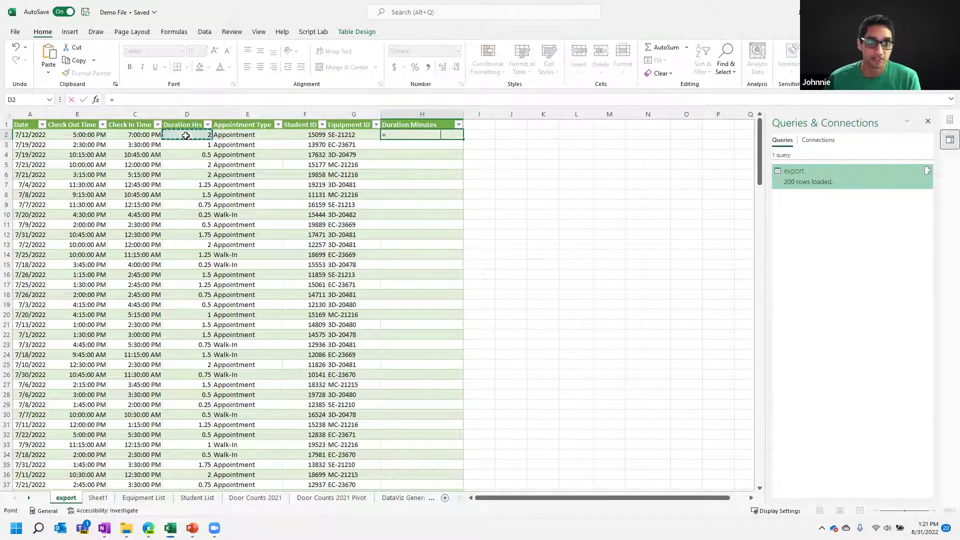
type("*60")
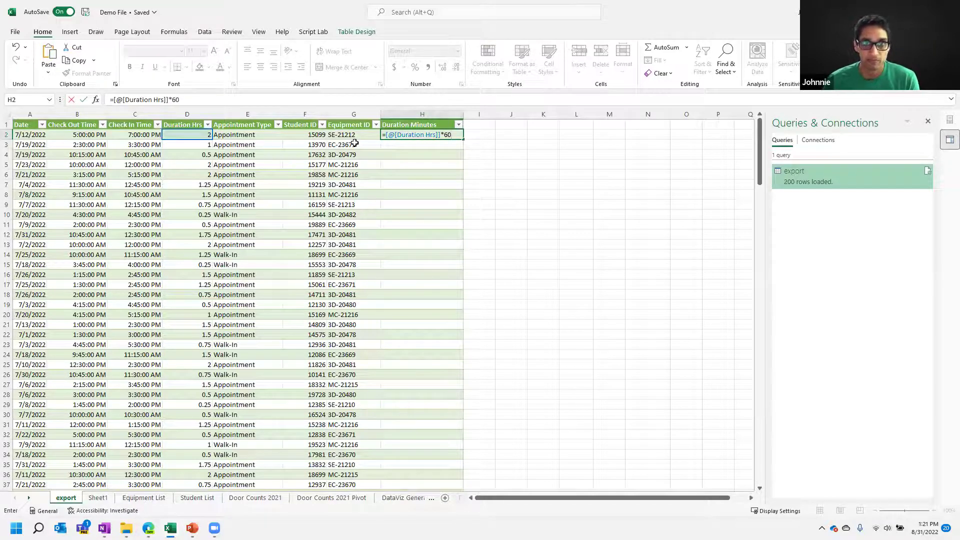
key("Return")
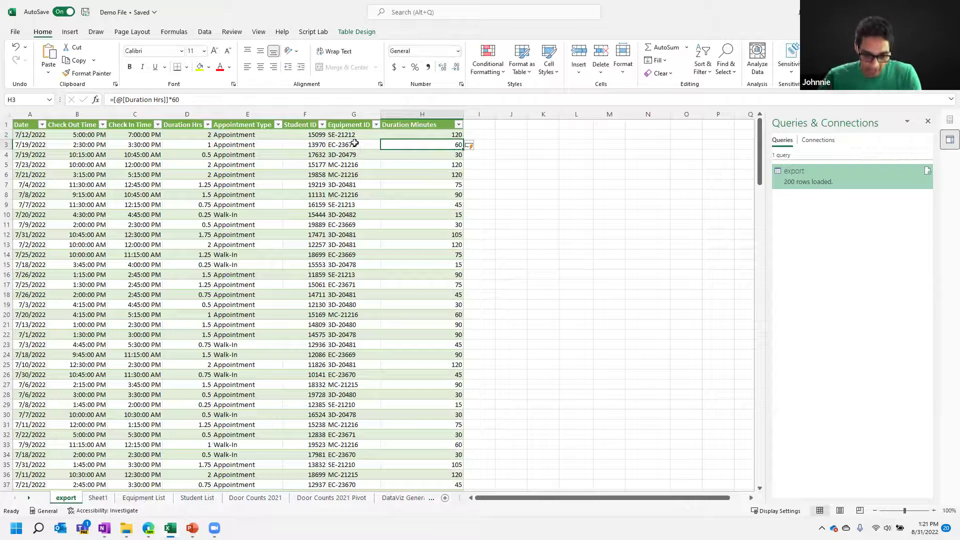
scroll(404, 270, "down", 12)
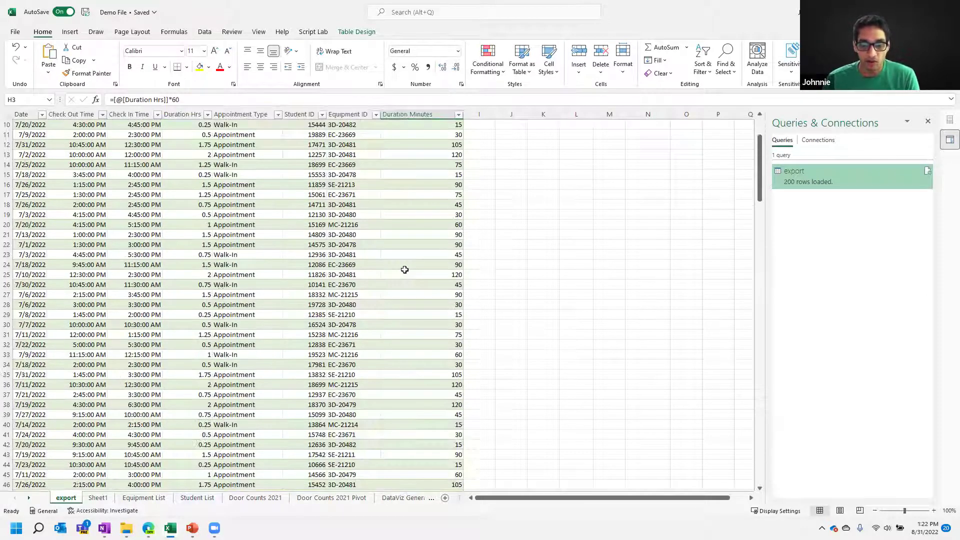
scroll(404, 270, "down", 20)
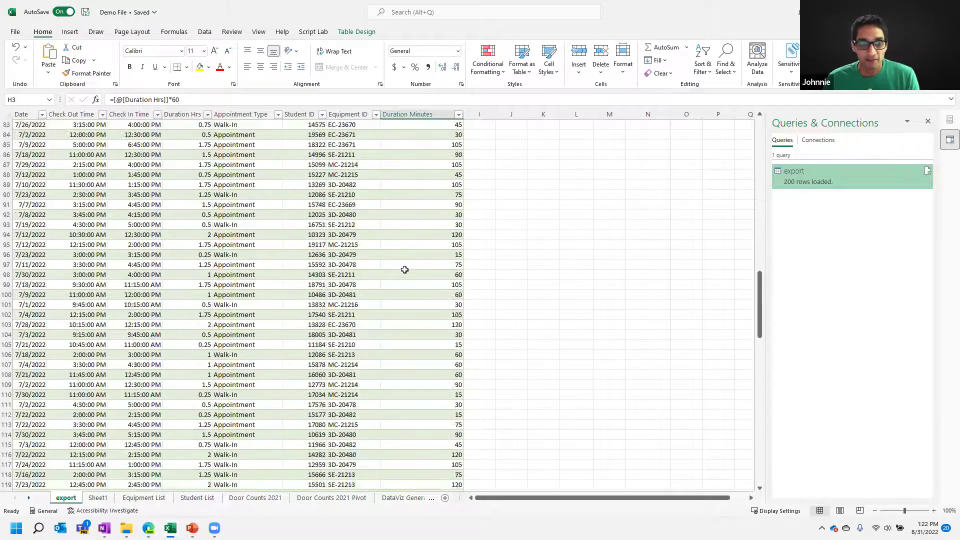
scroll(405, 270, "down", 6)
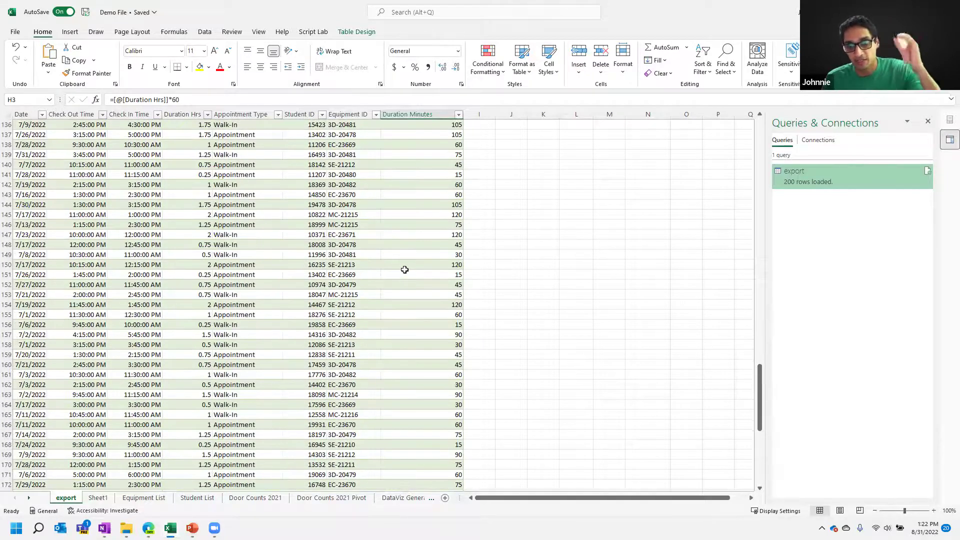
scroll(405, 270, "down", 9)
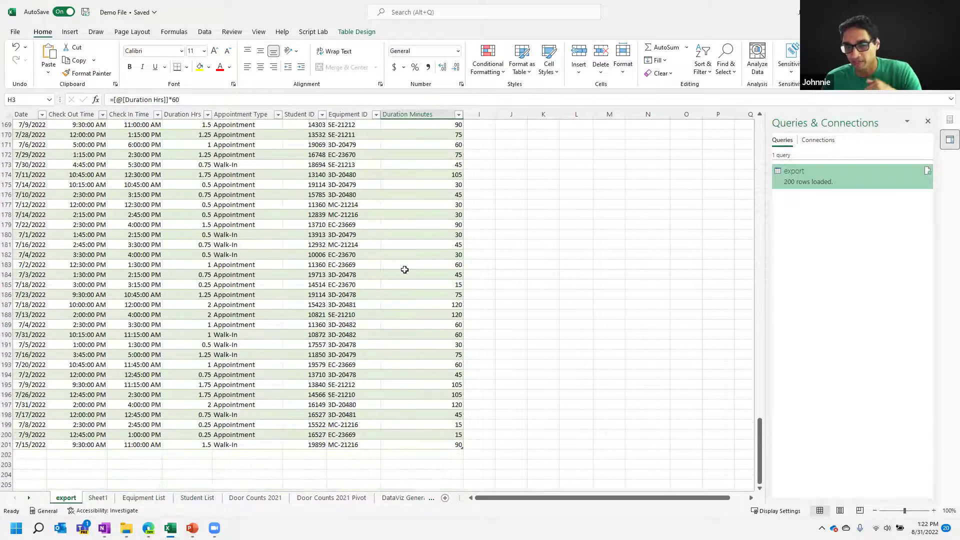
left_click_drag(759, 423, 760, 118)
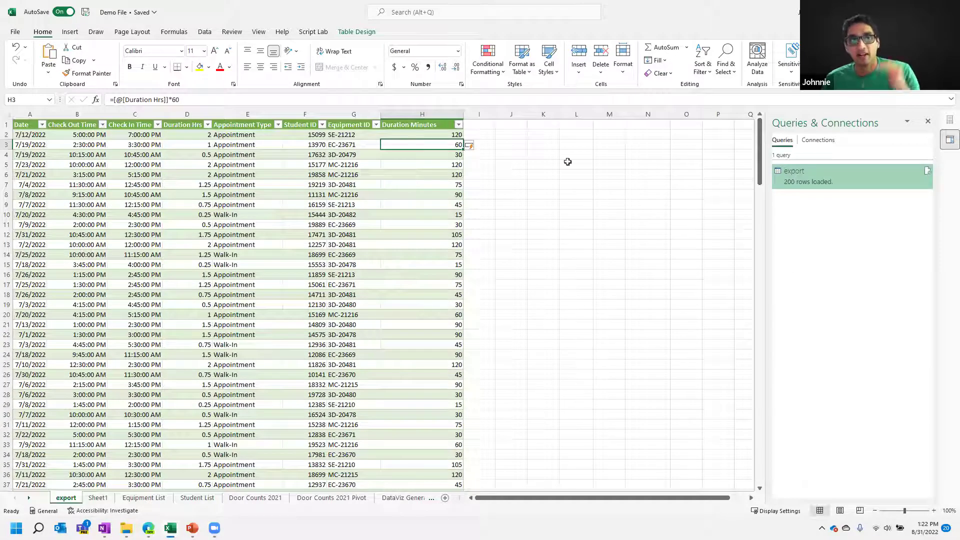
Set the multiplier in the Duration Minutes formula to 60000, and undo that change for the whole column.
left_click(438, 134)
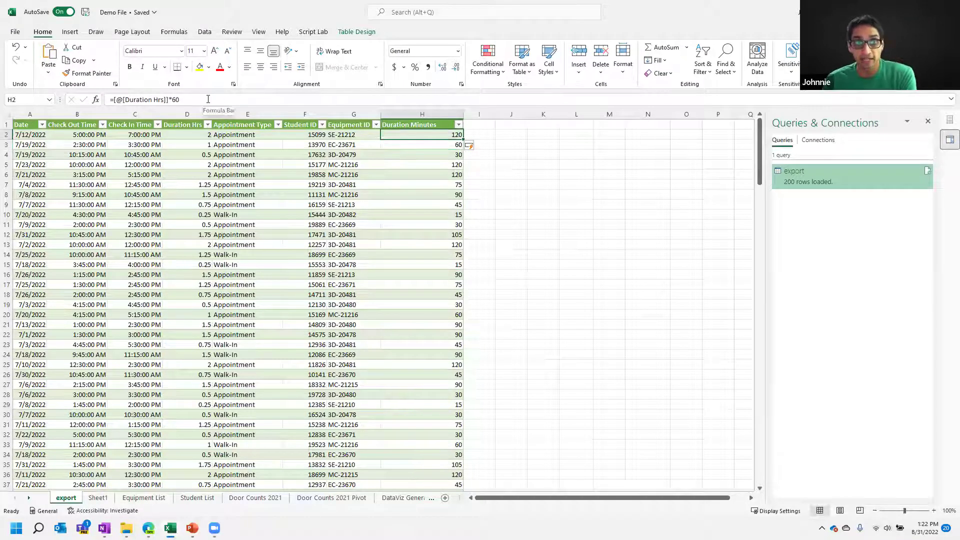
key("F2")
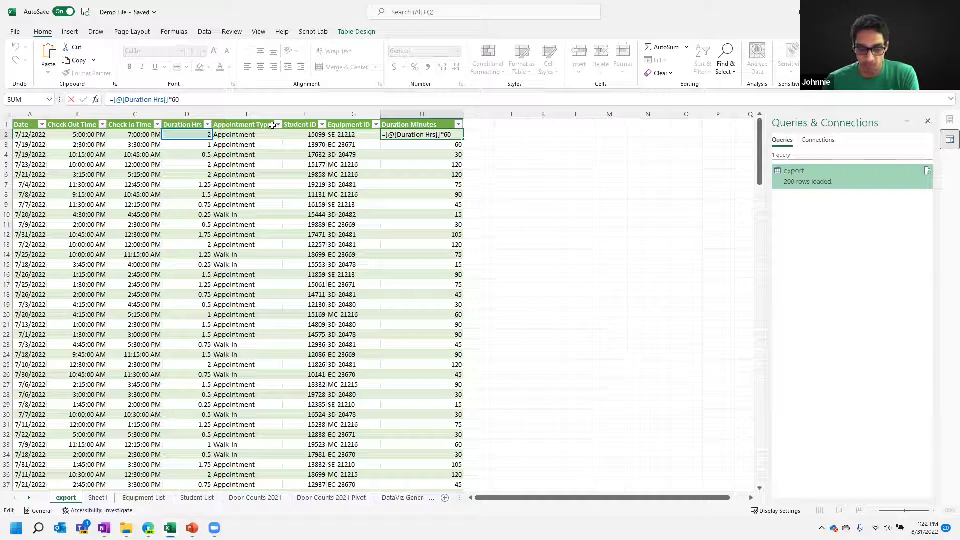
type("000")
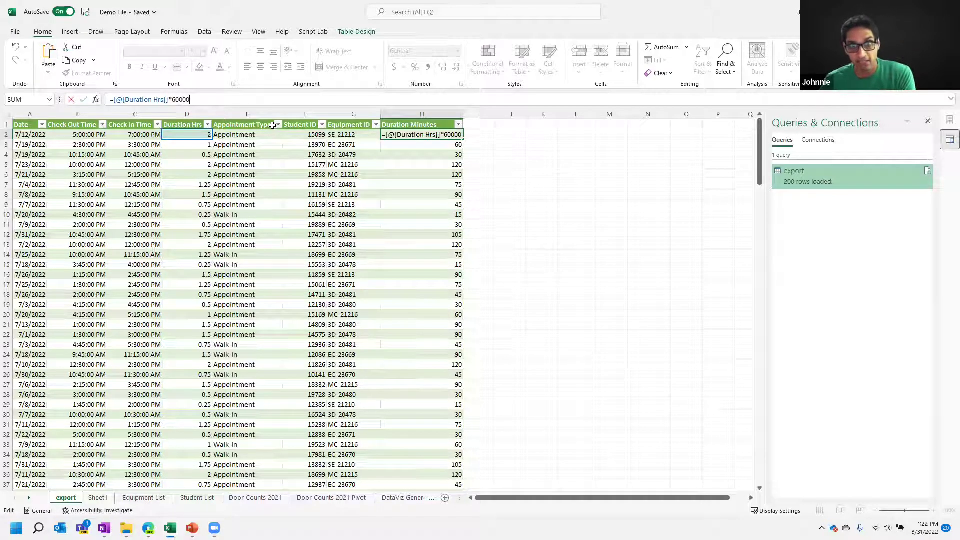
key("Return")
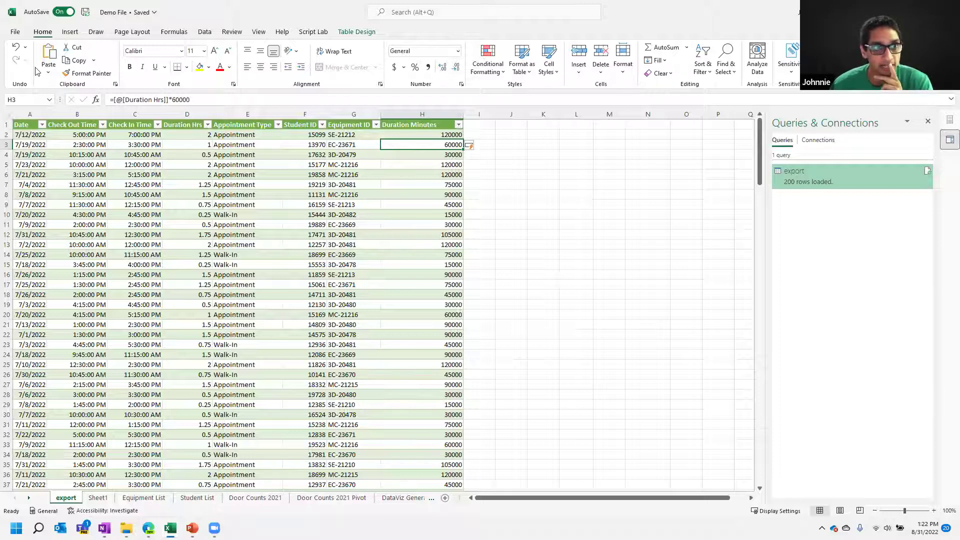
left_click(17, 48)
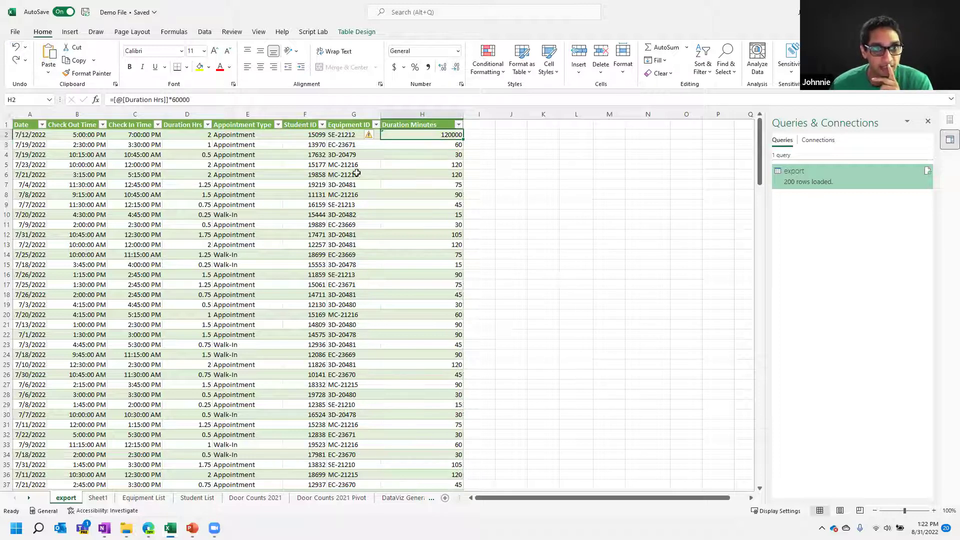
left_click(17, 48)
Extend the table with a new row by entering 5 in D202, directly below the last Duration Hrs value.
scroll(410, 204, "down", 6)
scroll(411, 203, "down", 15)
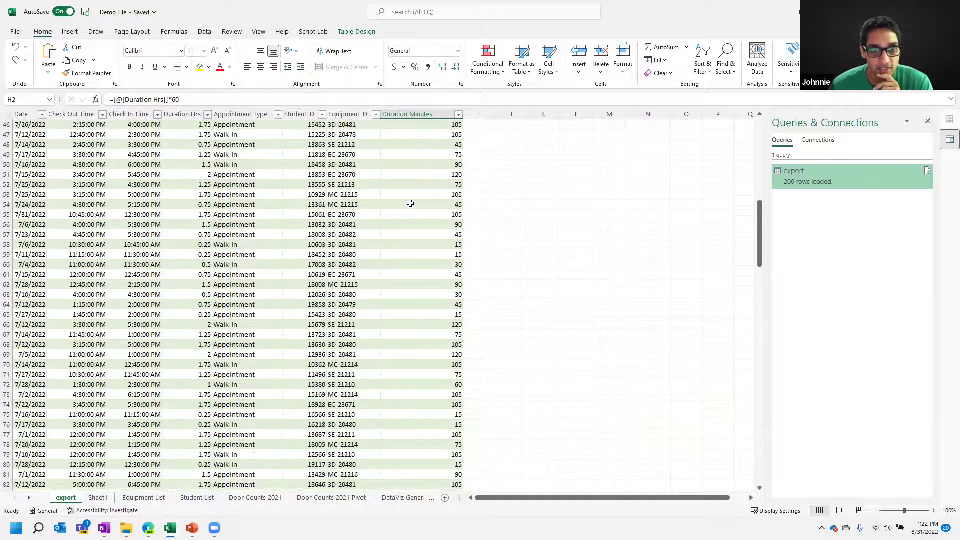
scroll(411, 204, "down", 20)
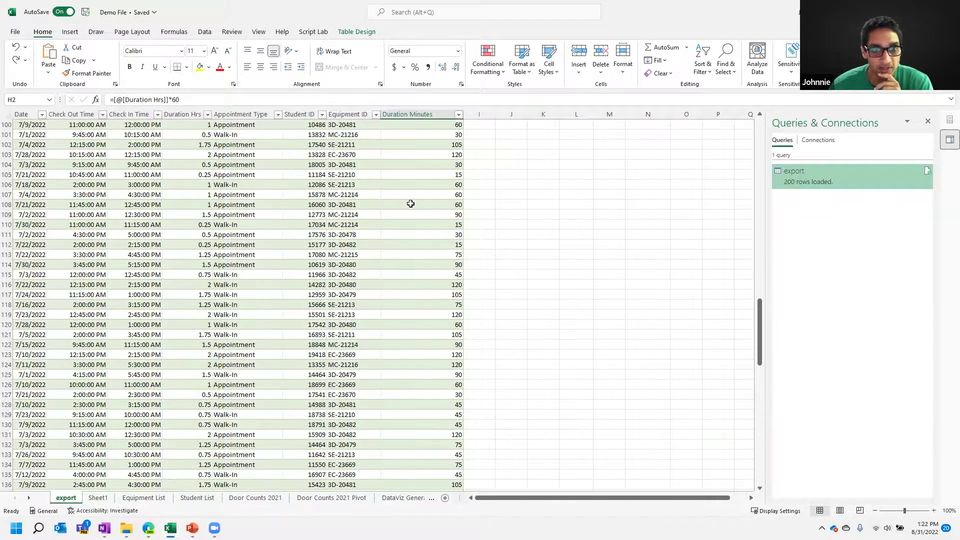
scroll(411, 204, "down", 18)
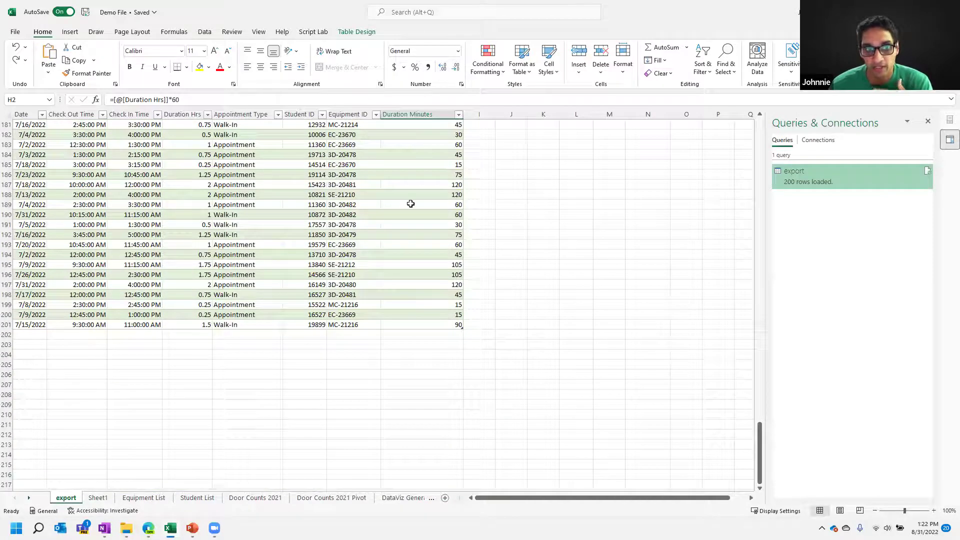
left_click(185, 336)
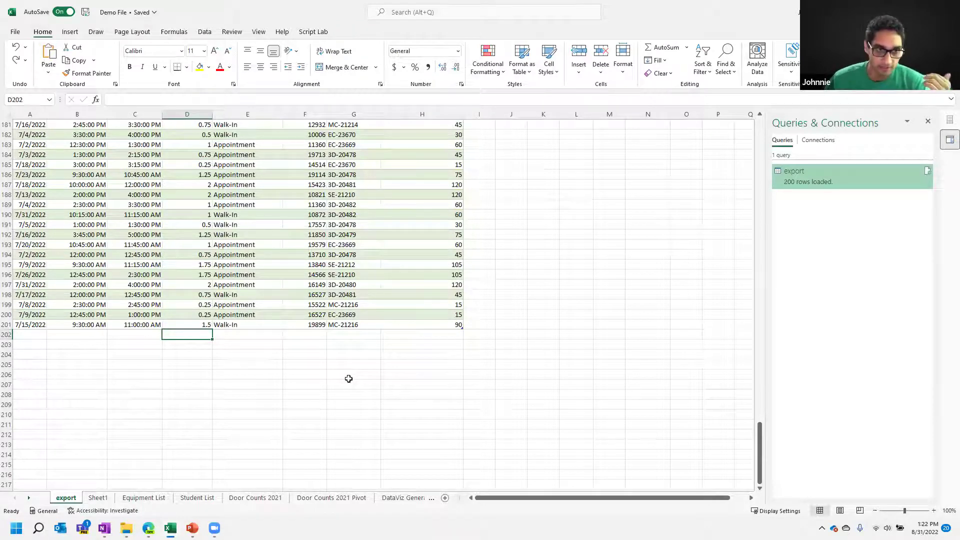
type("5")
key("Return")
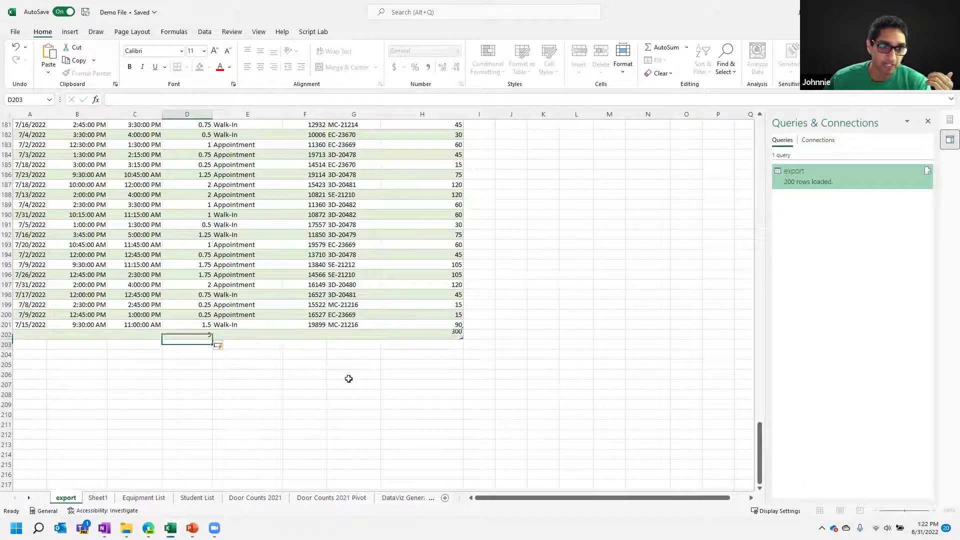
Examine the Duration Hrs entry and the Duration Minutes formula in new row 202.
key("Up")
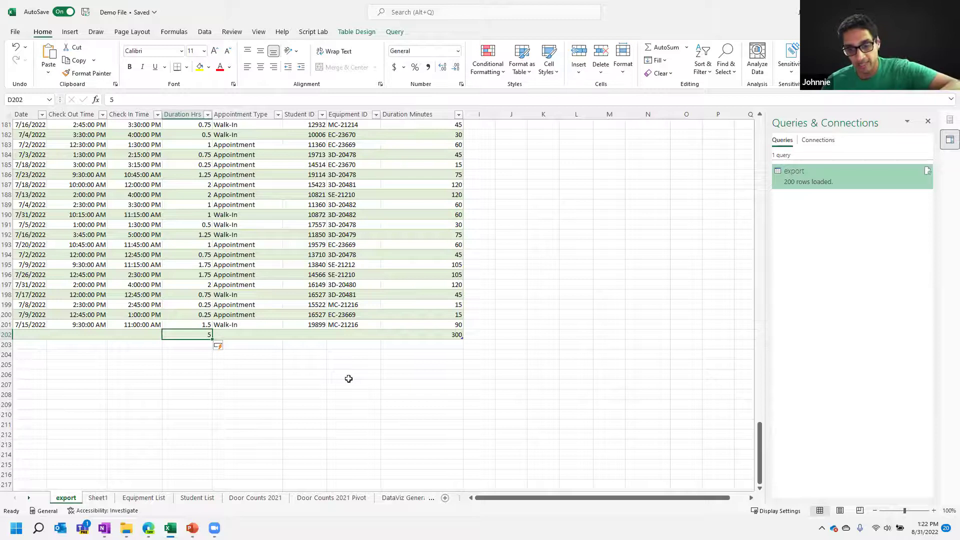
key("Right")
key("Right")
key("Right")
key("Right")
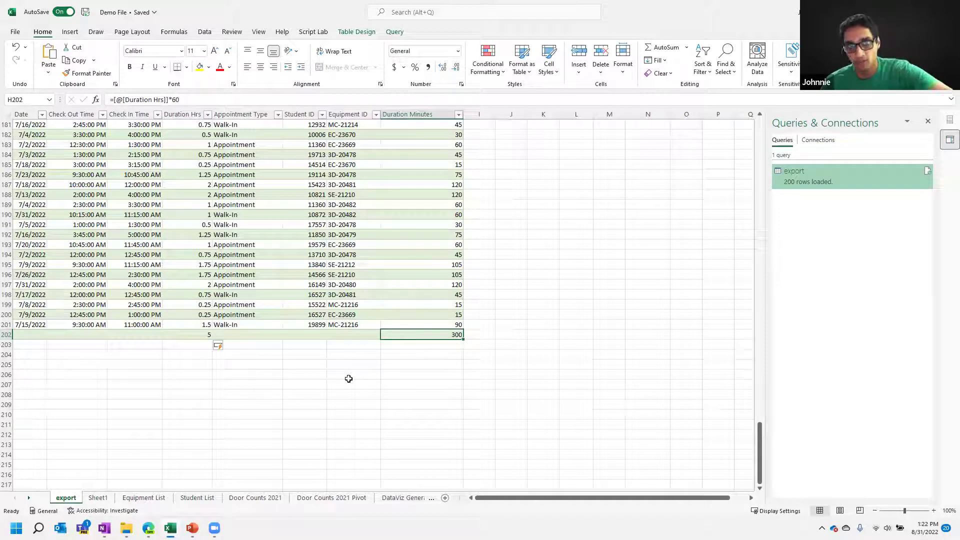
key("Left")
key("Left")
key("Left")
key("Left")
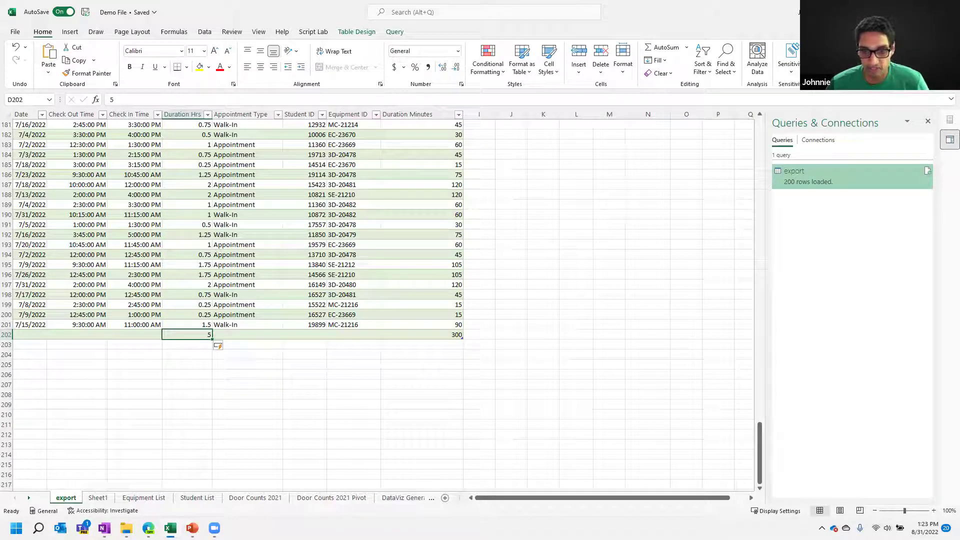
Begin a SUM formula in cell H204, below the Duration Minutes column.
left_click(420, 356)
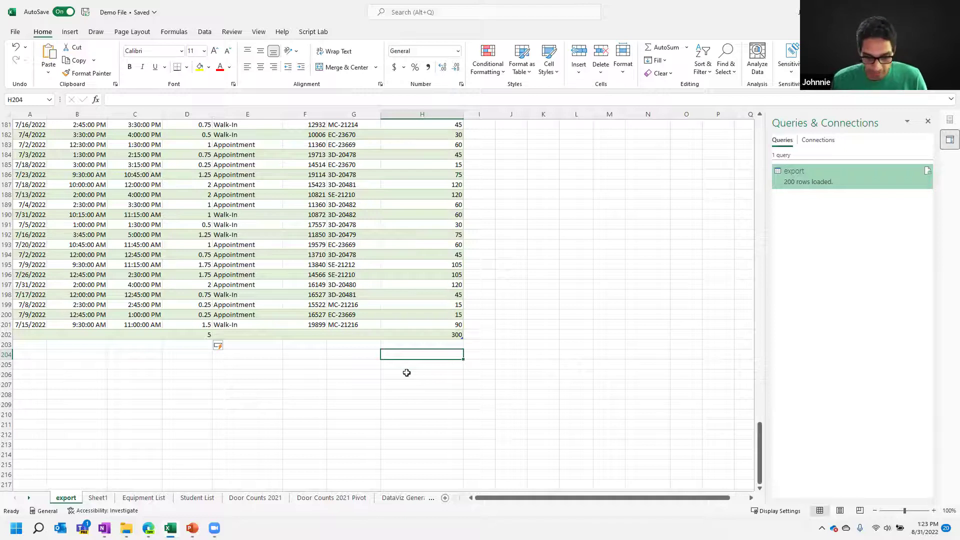
type("=")
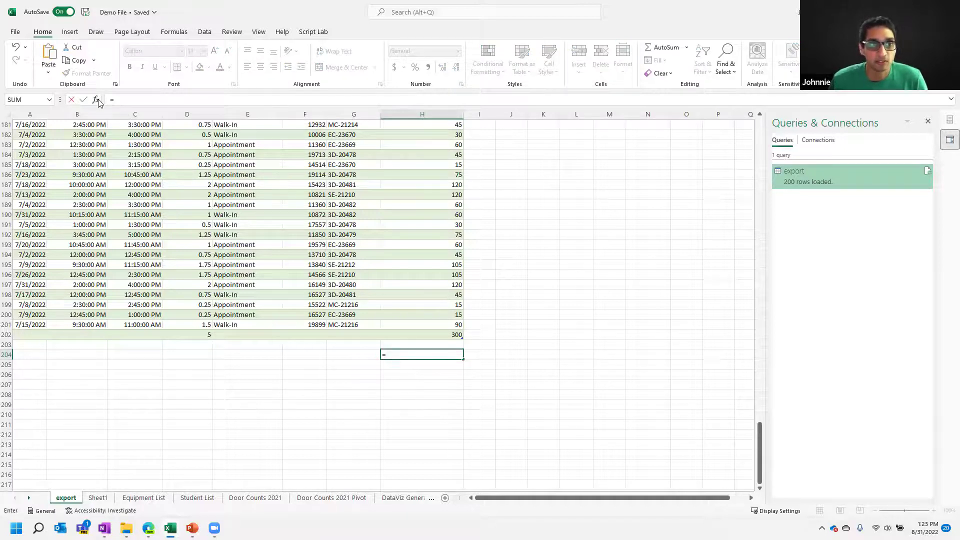
type("SUM(")
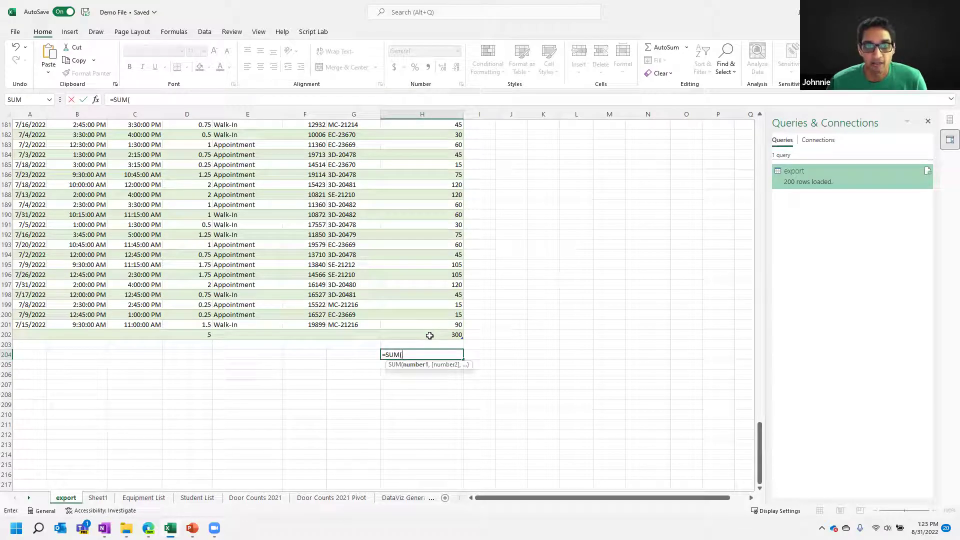
scroll(427, 312, "up", 7)
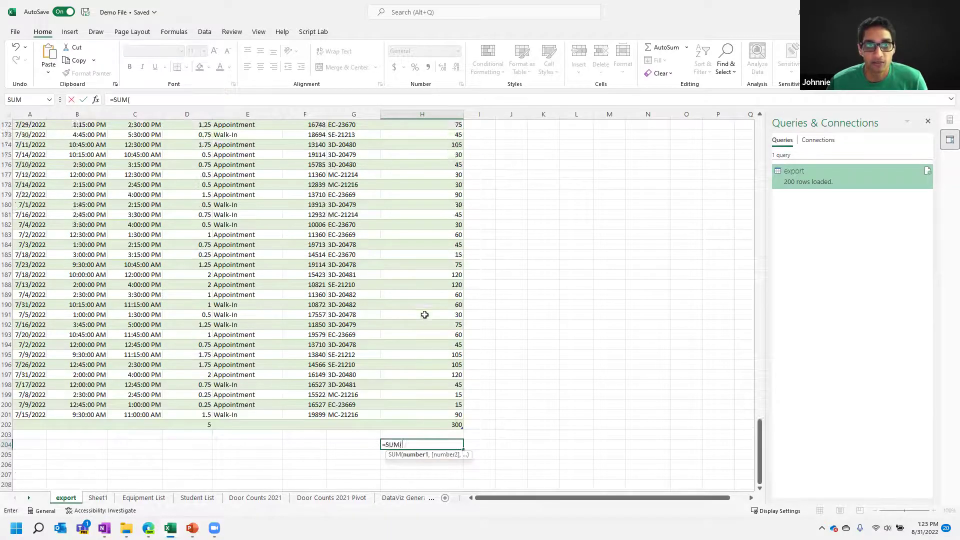
left_click(427, 313)
key("ctrl+Up")
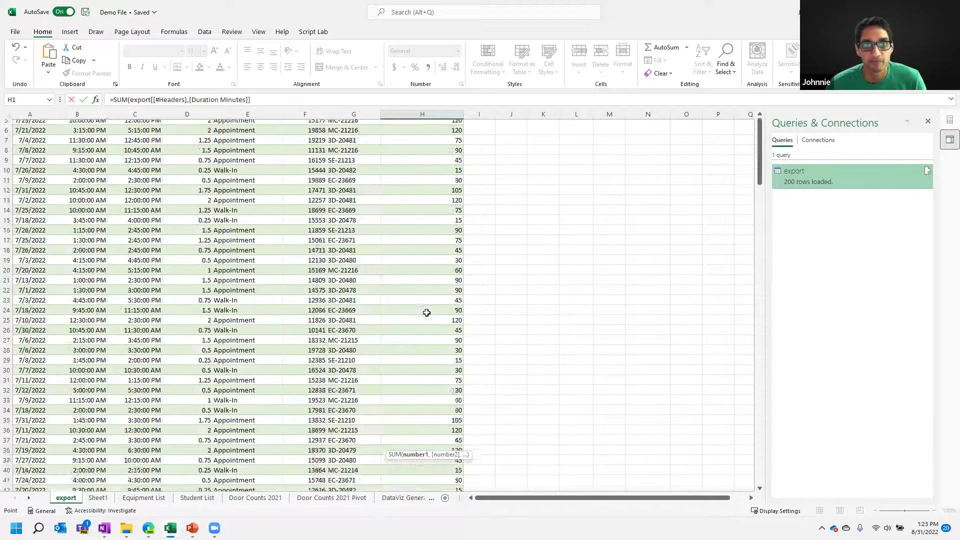
left_click(419, 114)
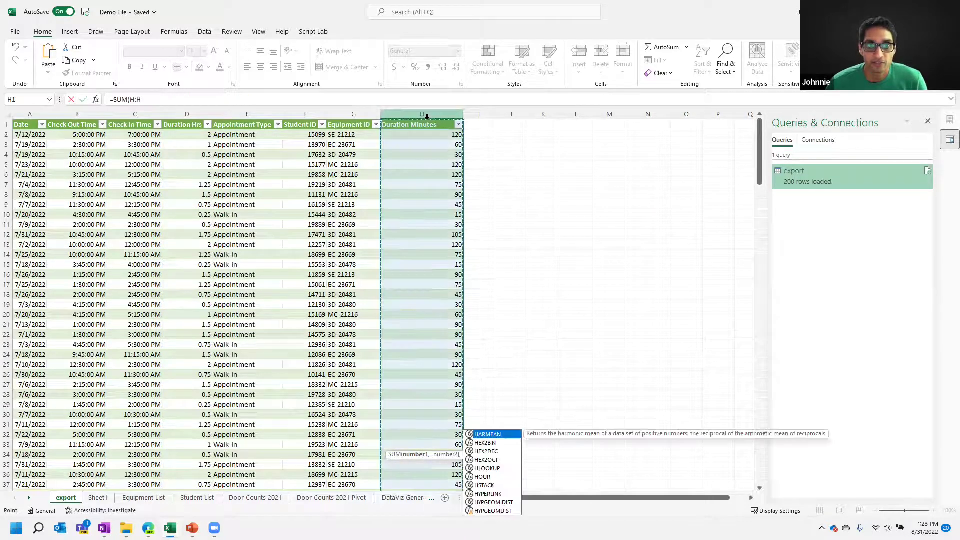
left_click(408, 124)
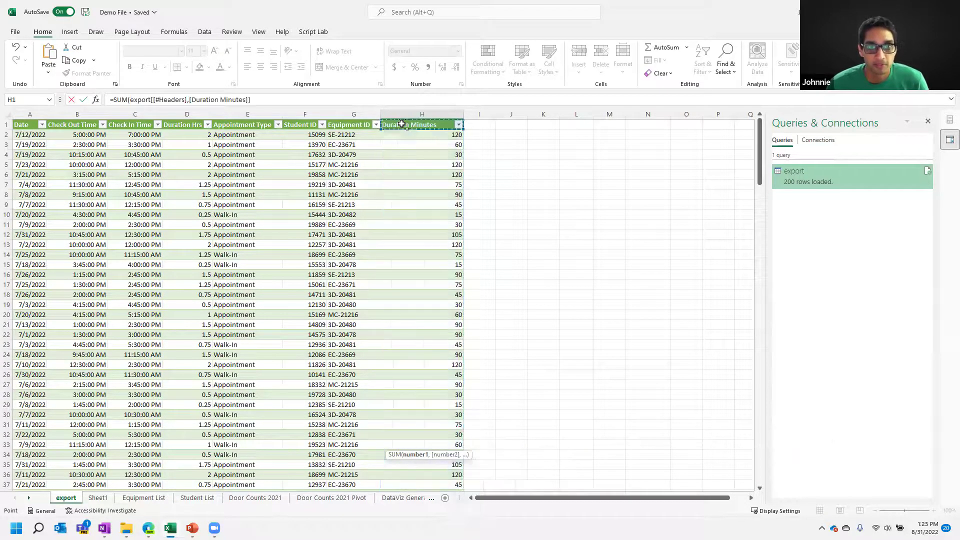
key("Down")
key("Down")
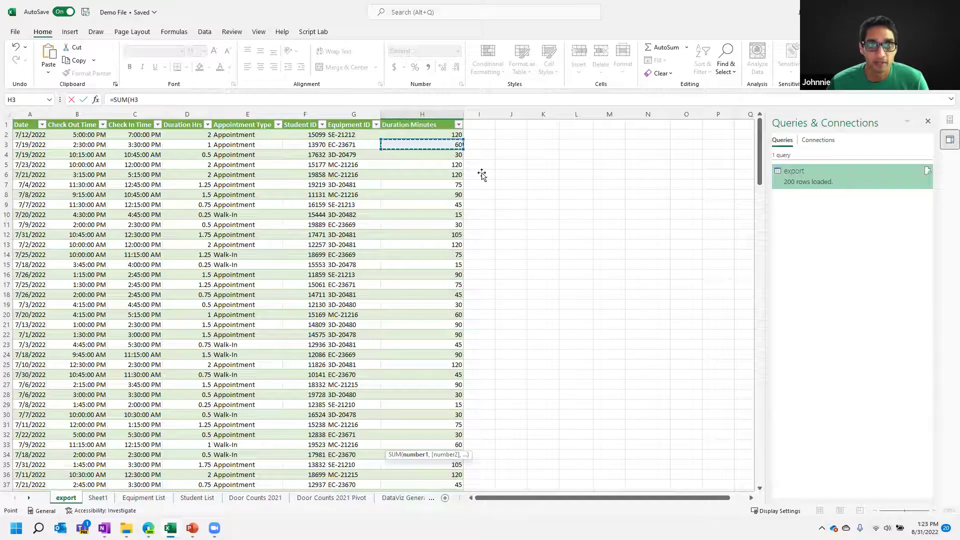
Complete the SUM formula in H204 with the table's entire Duration Minutes column as its structured reference.
left_click(432, 118)
scroll(482, 240, "down", 6)
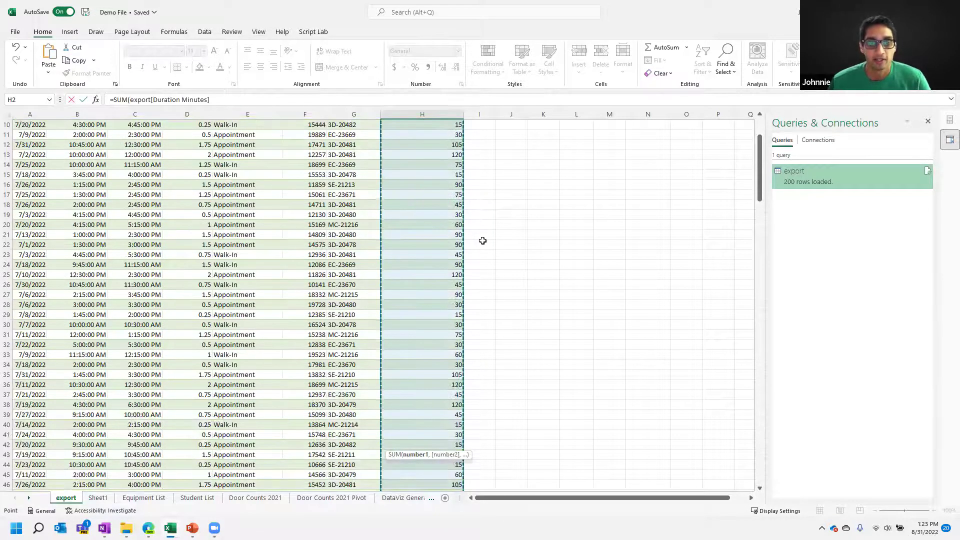
scroll(483, 240, "down", 20)
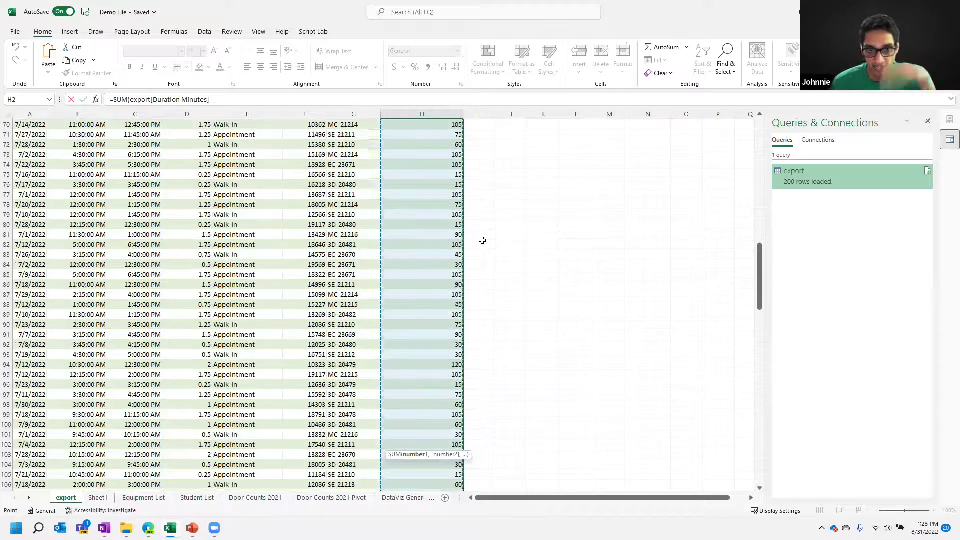
scroll(483, 240, "down", 20)
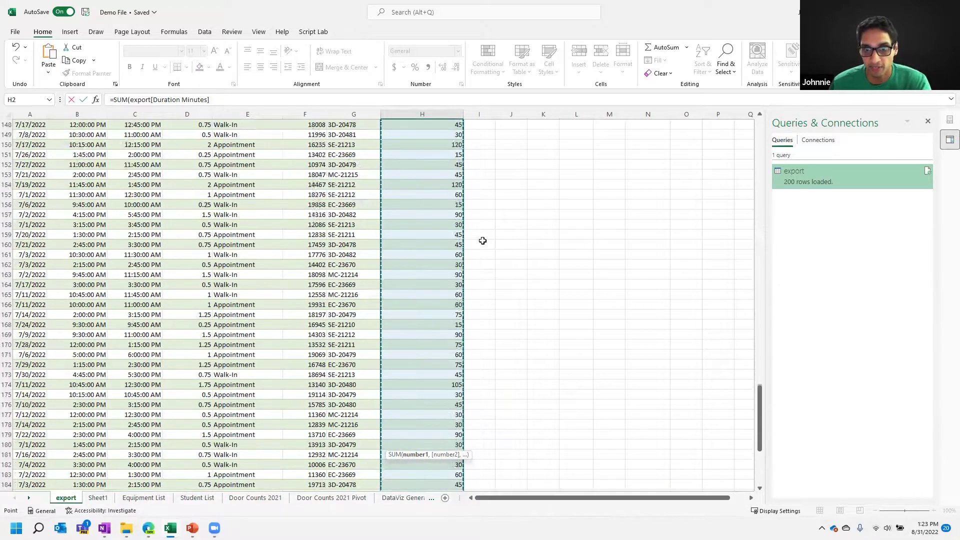
scroll(483, 240, "down", 4)
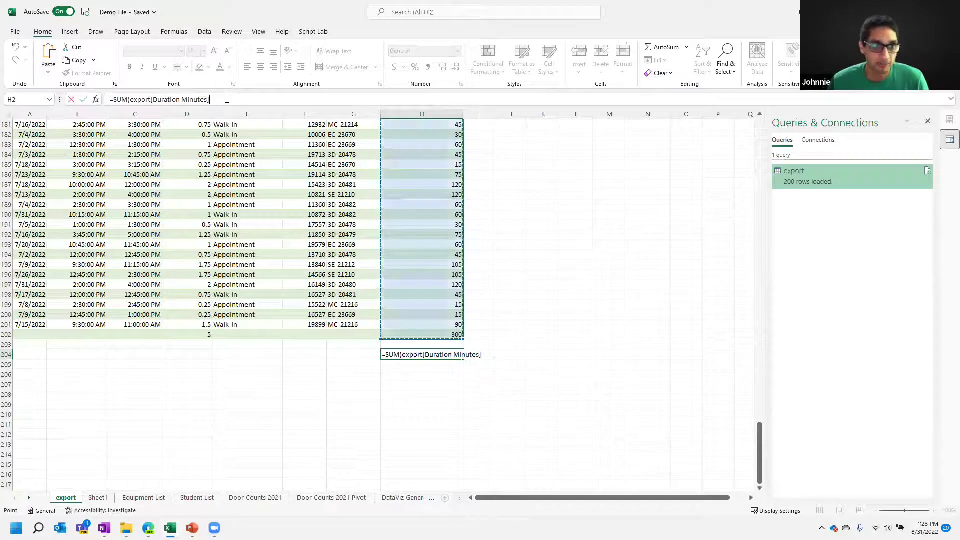
key("Return")
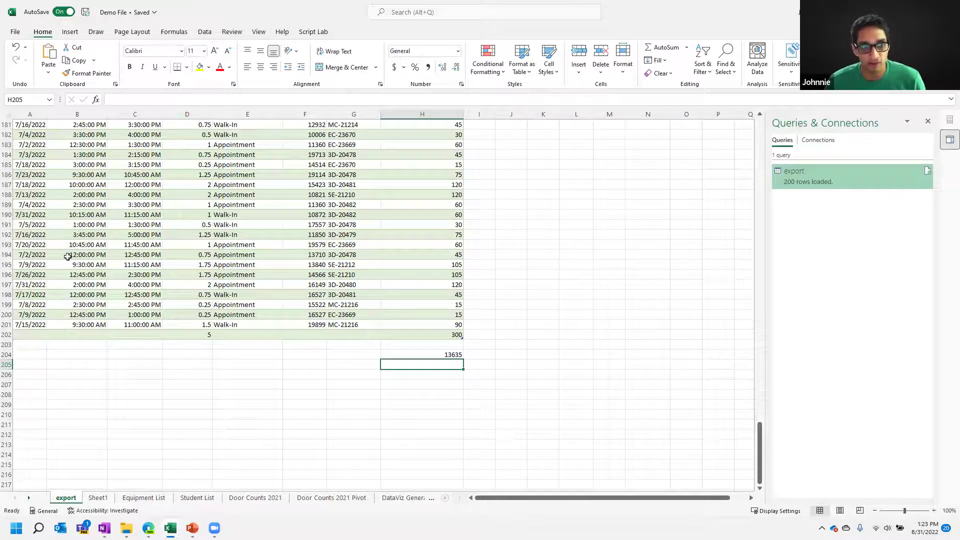
Delete the extra row 202 from the bottom of the table.
left_click(5, 334)
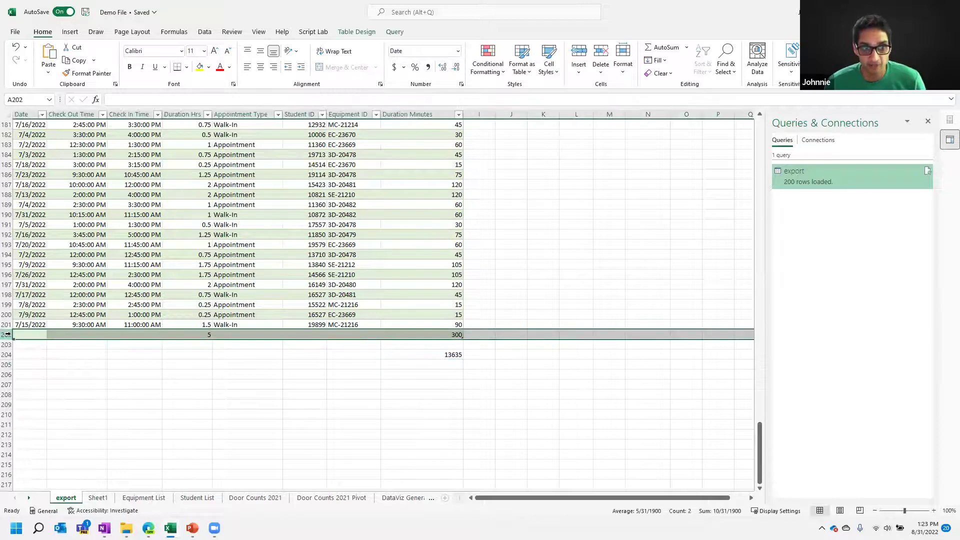
right_click(5, 334)
left_click(34, 255)
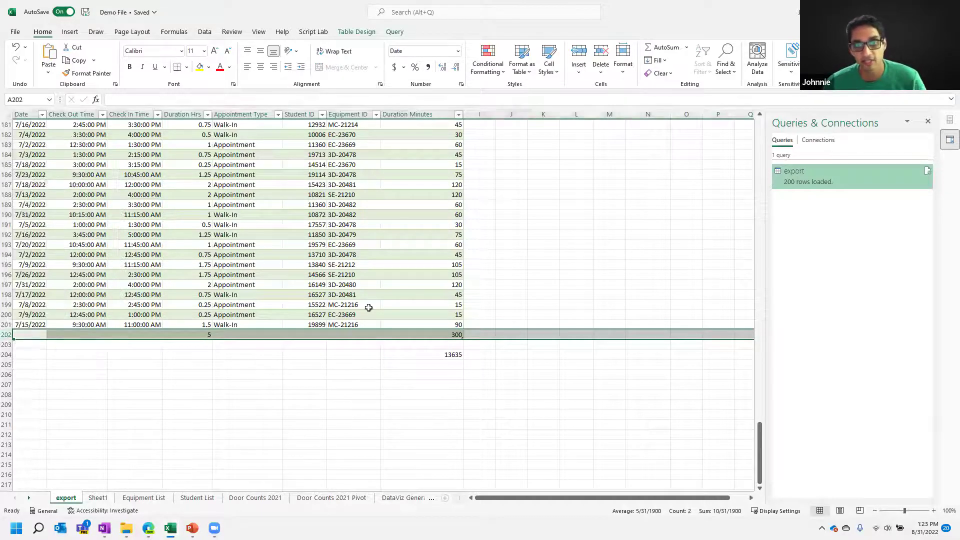
Examine the SUM formula and its total in H203 below the Duration Minutes column.
left_click(449, 345)
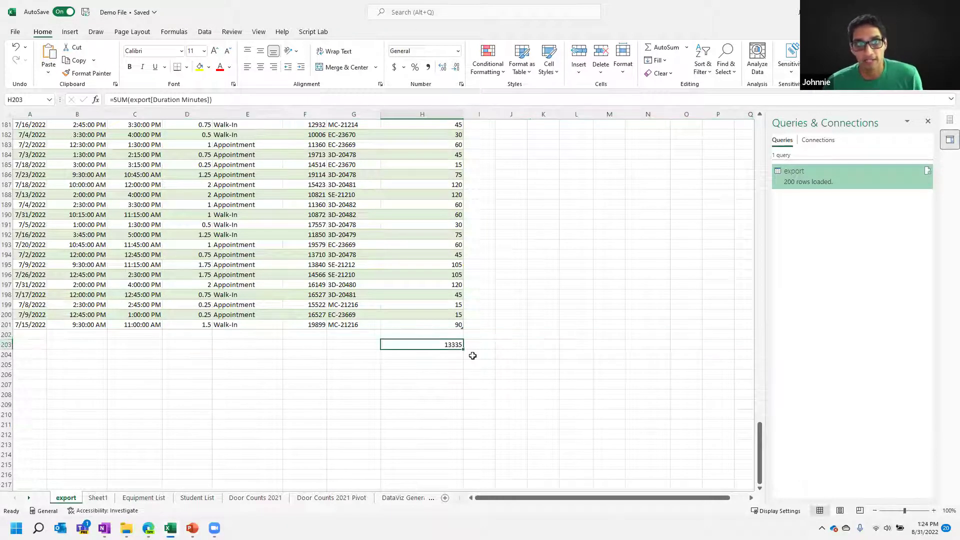
key("F2")
key("Return")
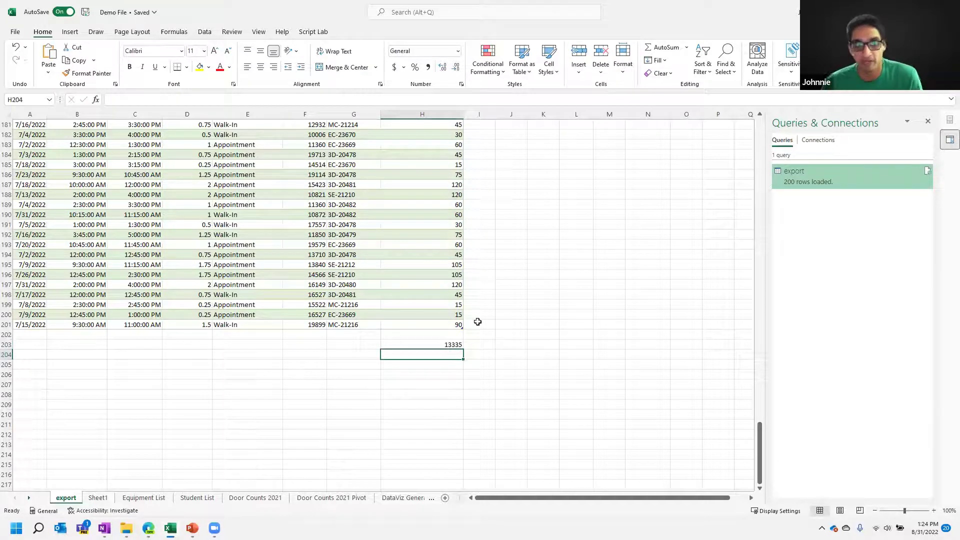
key("Up")
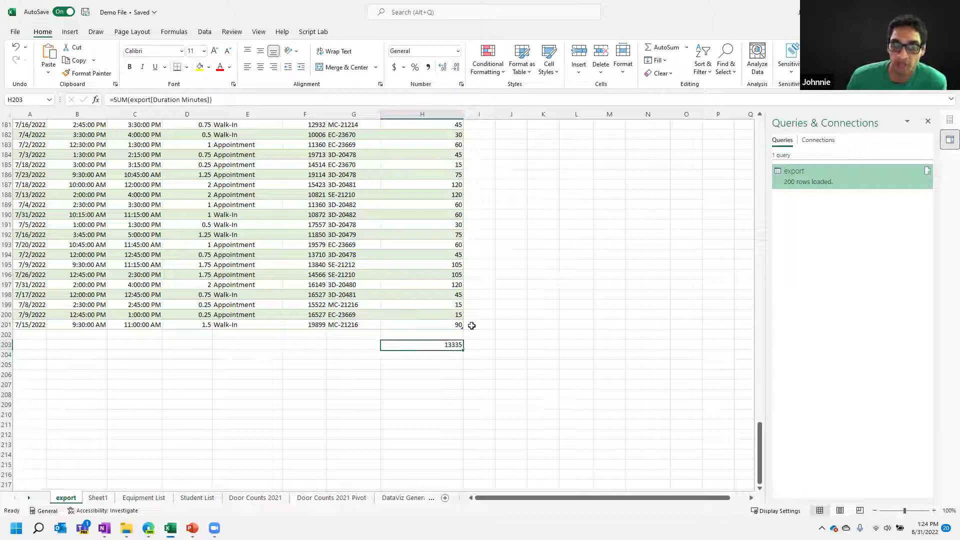
Filter the table's Equipment ID column to show only EC-23669.
key("ctrl+Home")
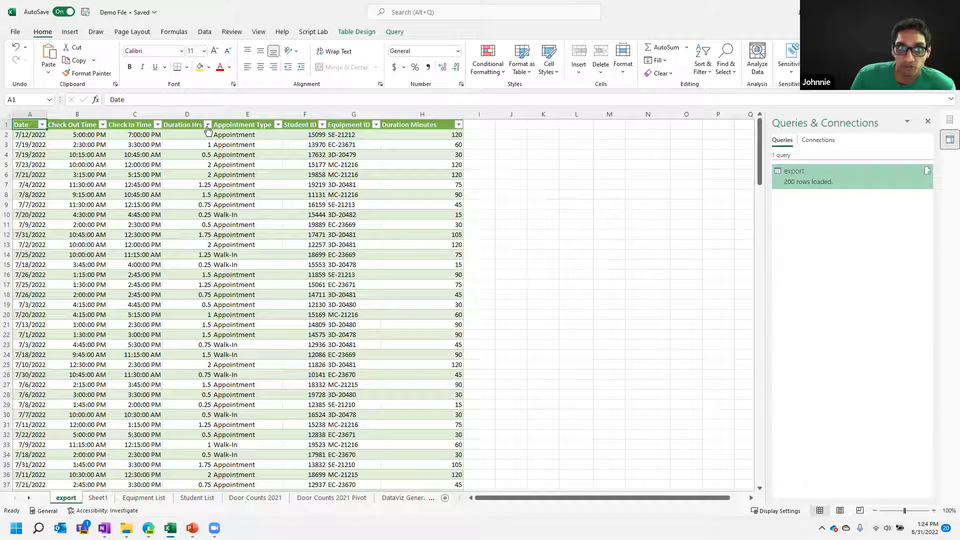
left_click(377, 125)
left_click(277, 243)
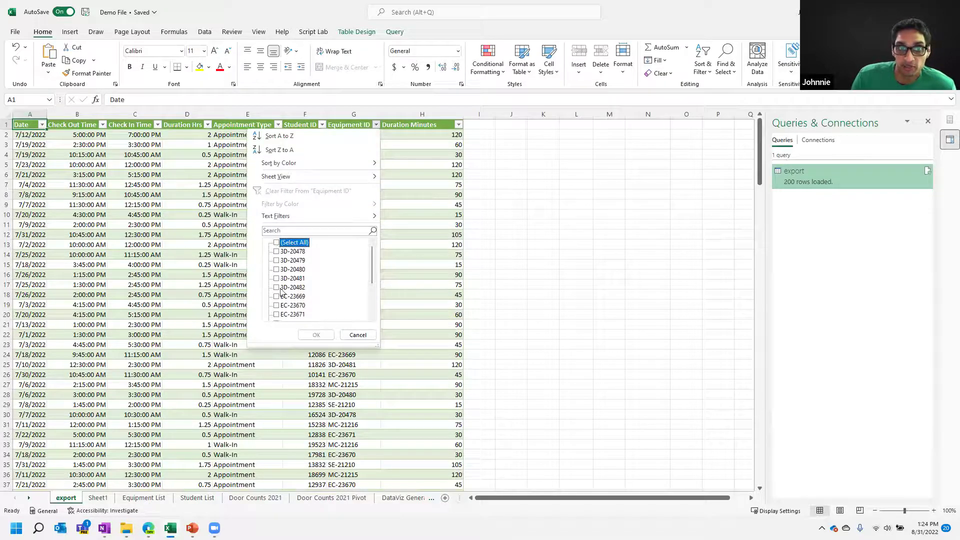
left_click(280, 296)
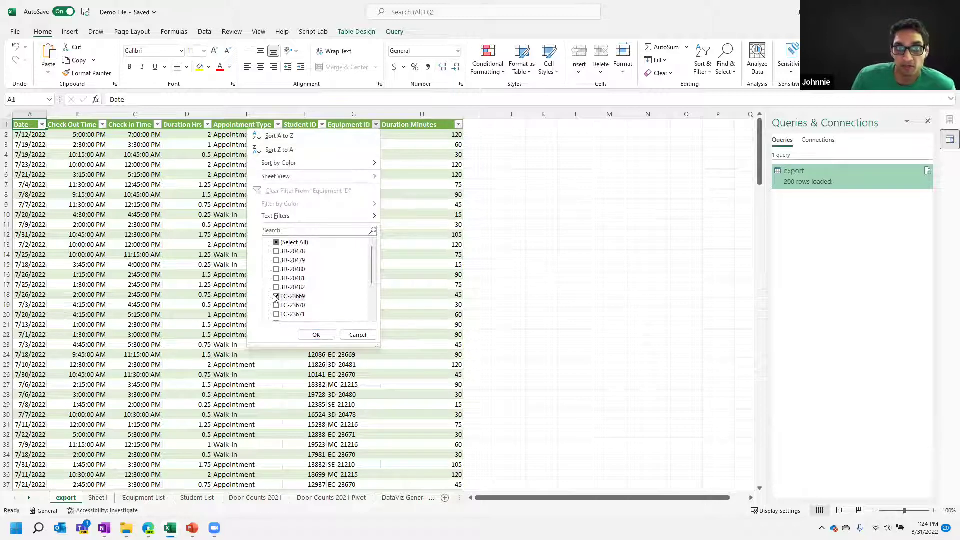
left_click(316, 335)
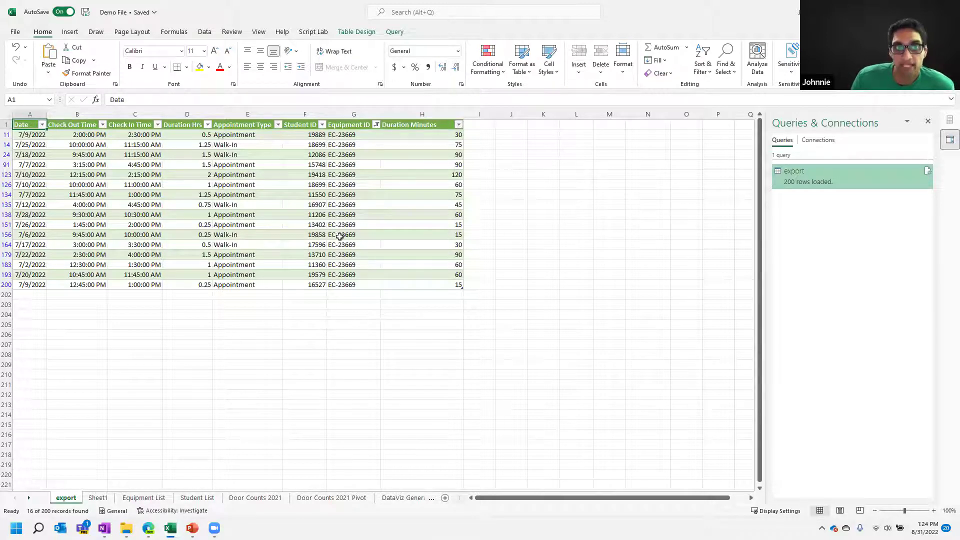
left_click(376, 125)
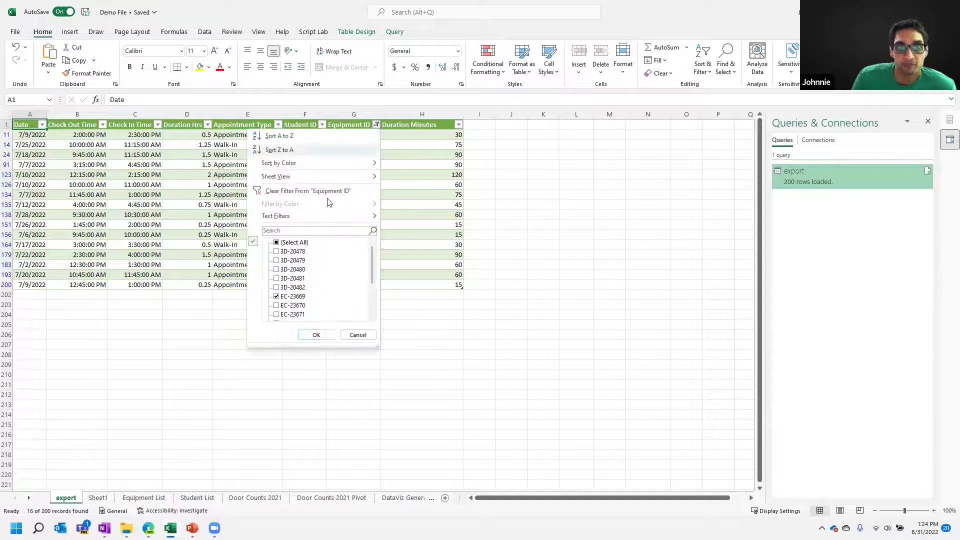
left_click(356, 334)
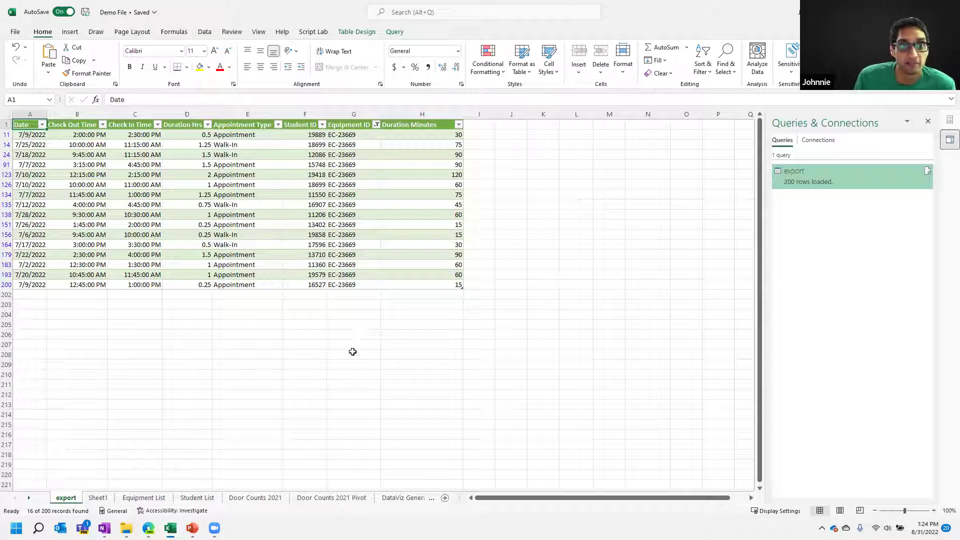
Check the summary statistics for the filtered Duration Minutes values and for the Duration Hrs cells in rows 14, 134 and 156.
left_click_drag(421, 136, 413, 285)
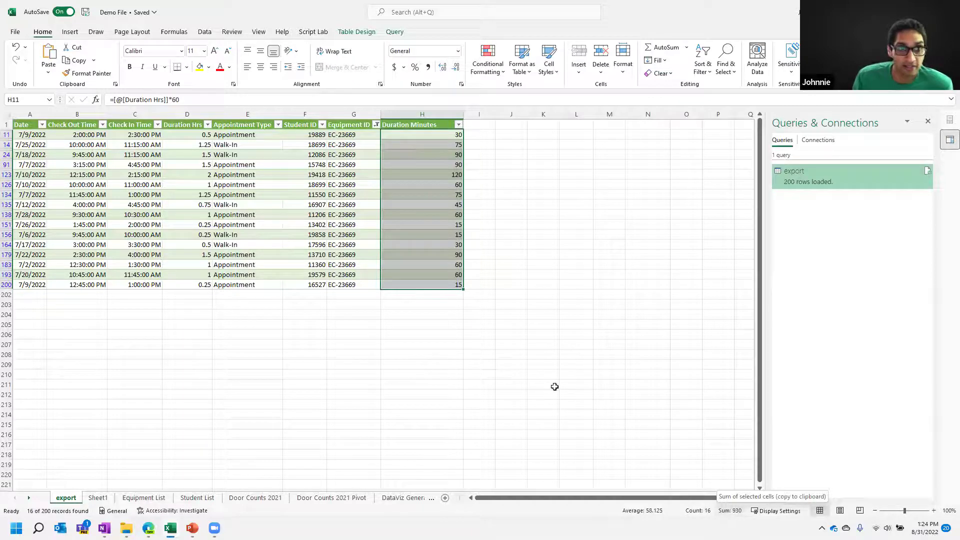
left_click(197, 144)
left_click(195, 194, "ctrl")
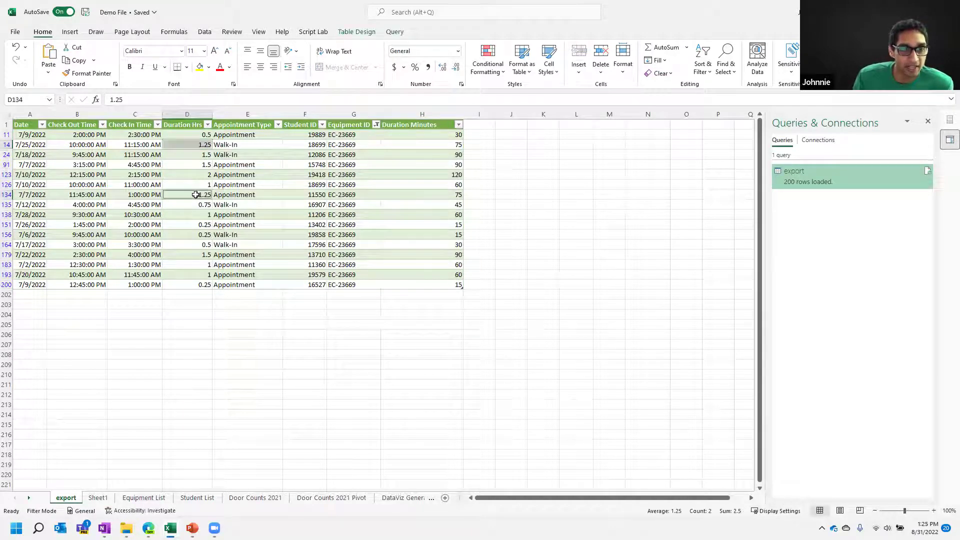
left_click(195, 235, "ctrl")
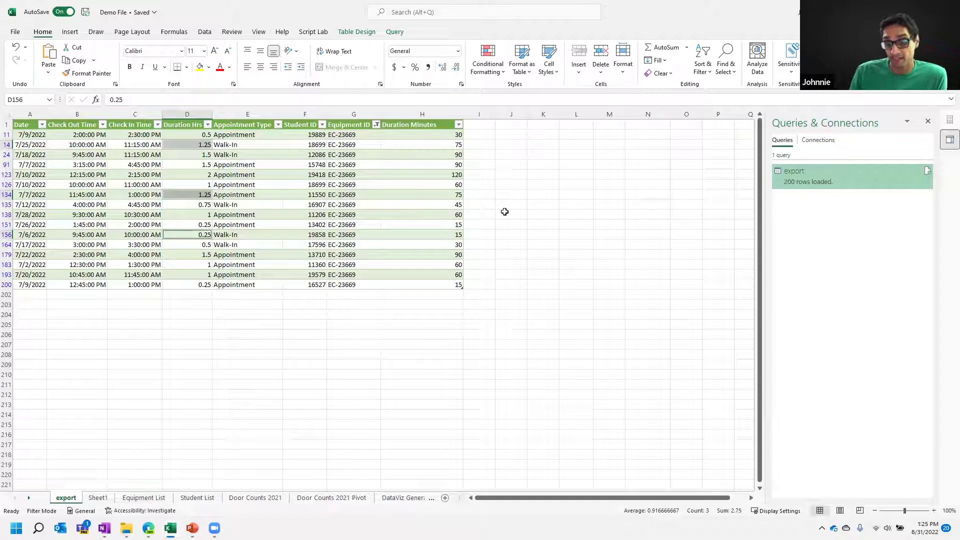
left_click(536, 264)
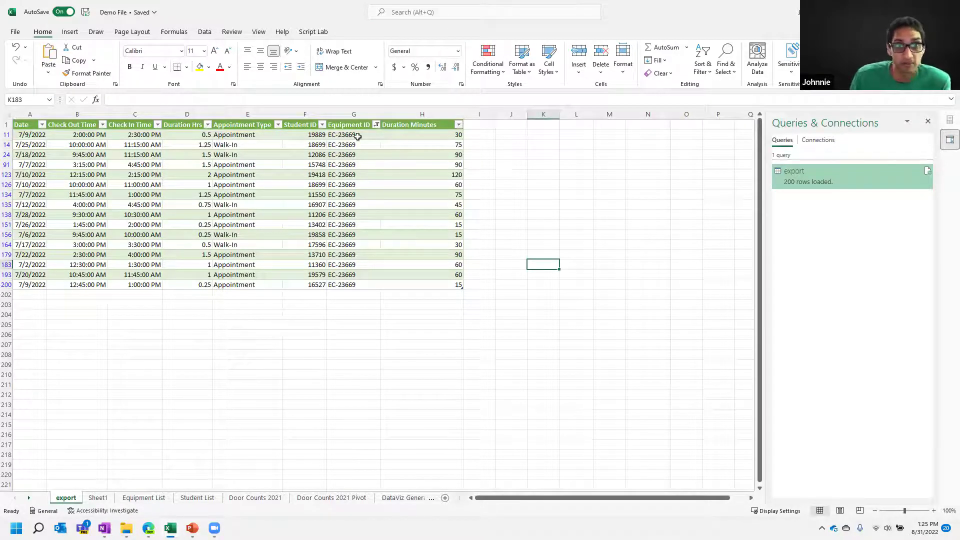
Clear the Equipment ID filter and check the summary statistics for Duration Minutes cells H2 to H22.
left_click(376, 125)
left_click(283, 243)
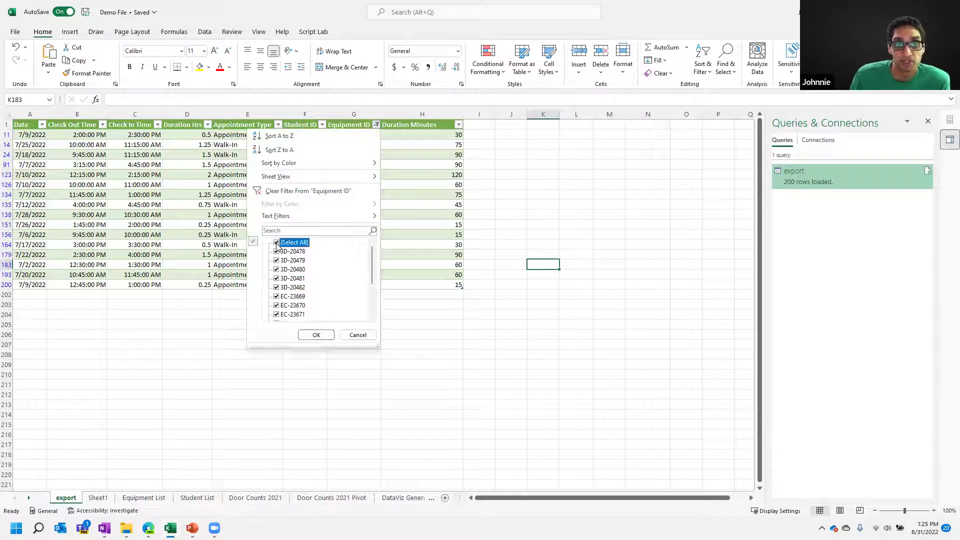
left_click(289, 192)
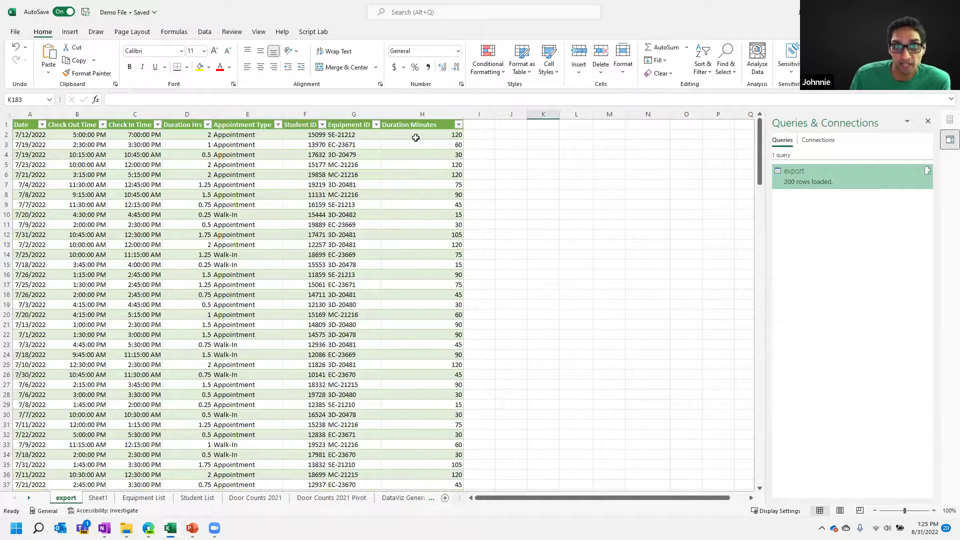
left_click_drag(416, 134, 415, 329)
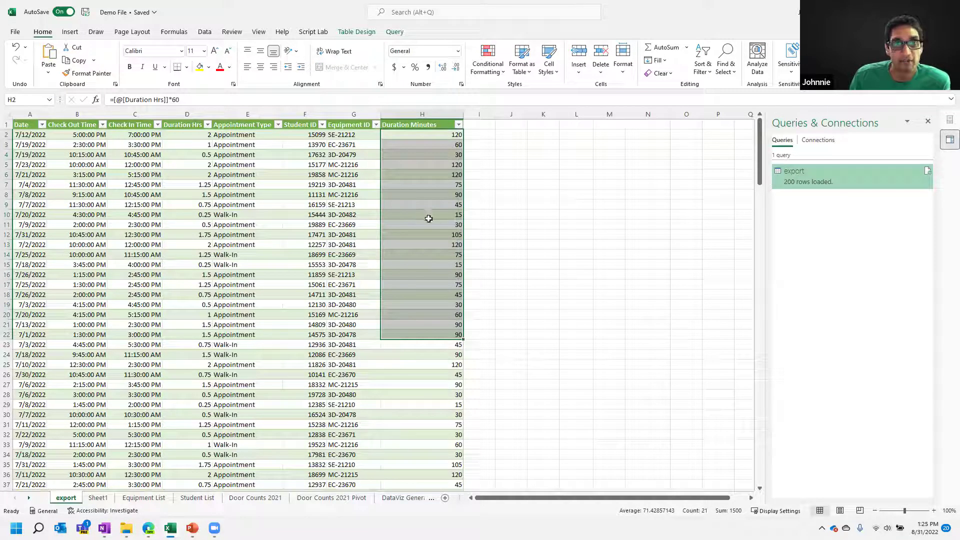
left_click(618, 196)
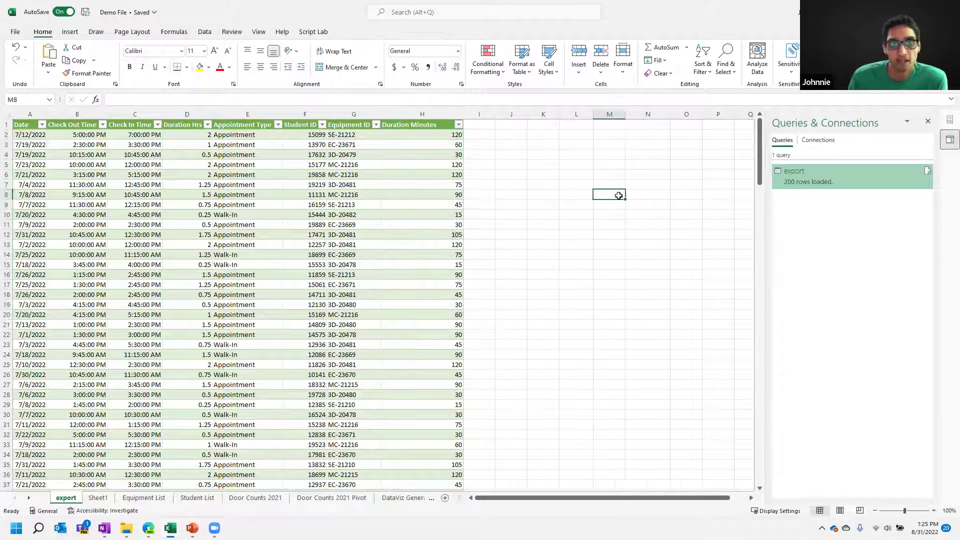
key("alt+Tab")
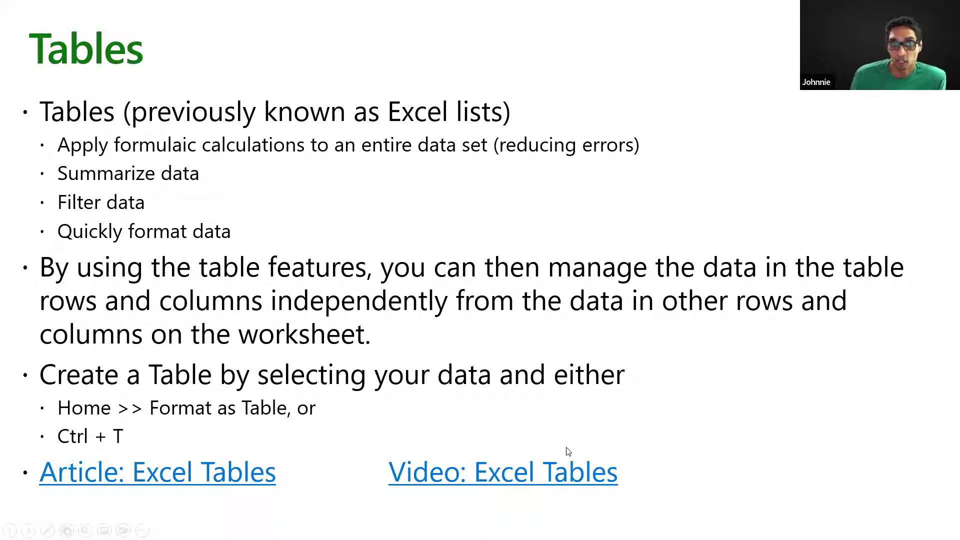
key("Right")
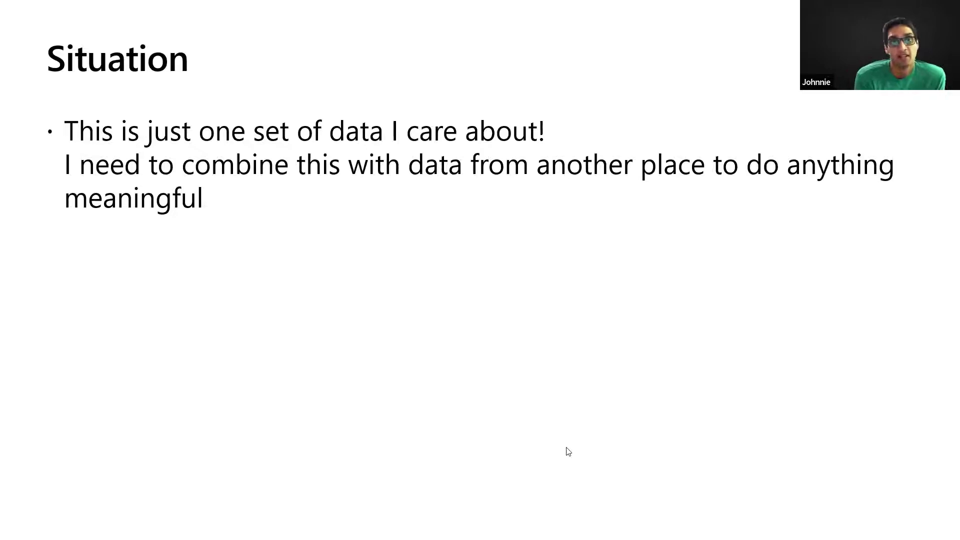
key("alt+Tab")
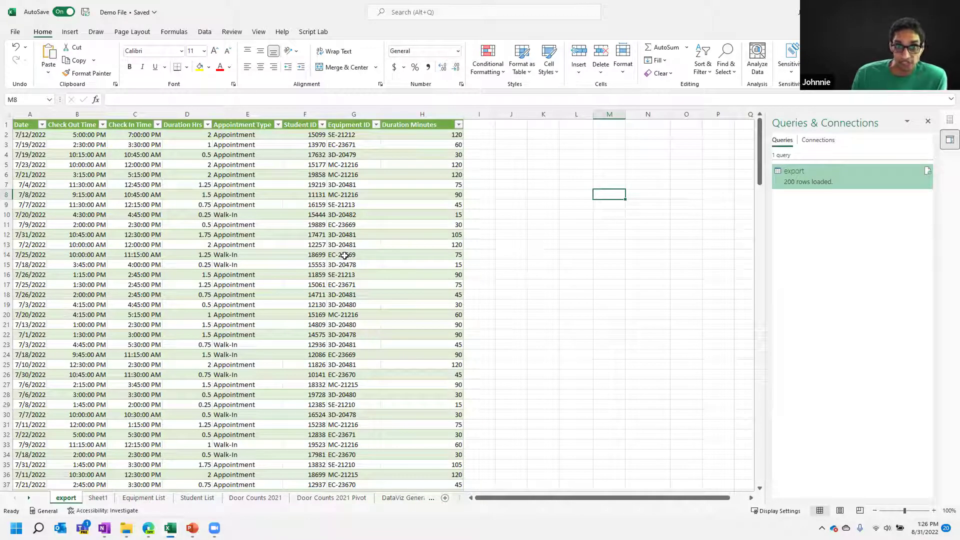
Review the equipment IDs on the Equipment List sheet and widen the Item Type column to fit its entries.
left_click(158, 499)
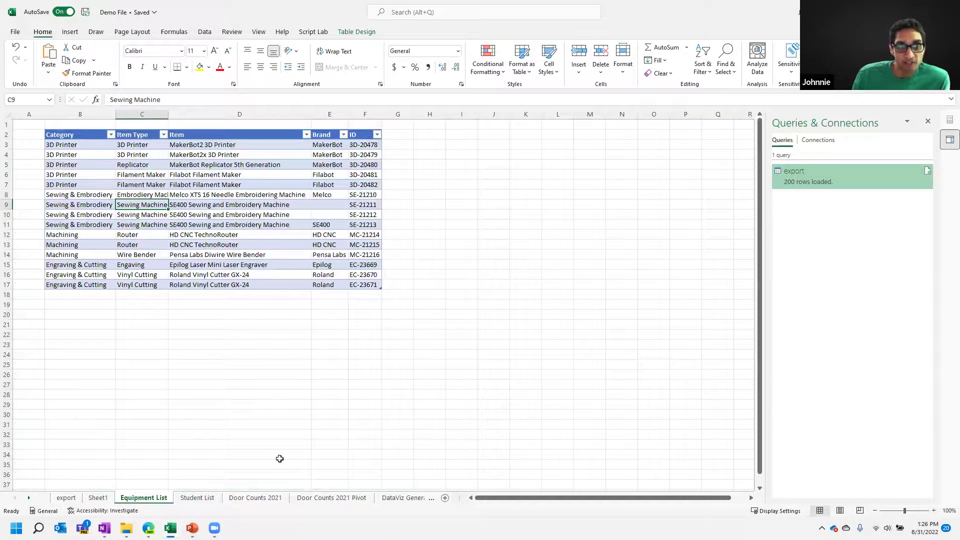
left_click_drag(370, 144, 382, 288)
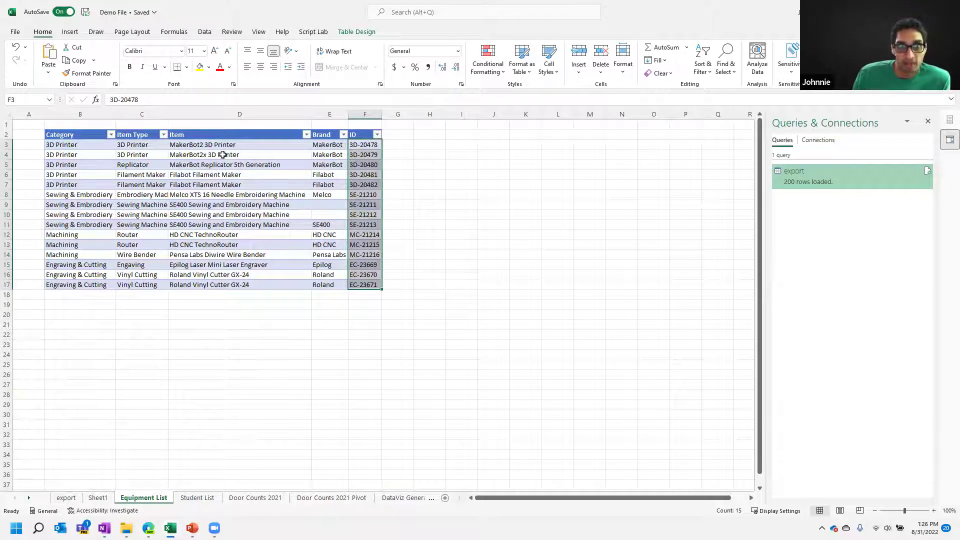
left_click_drag(170, 114, 198, 114)
left_click(161, 147)
left_click_drag(163, 158, 164, 160)
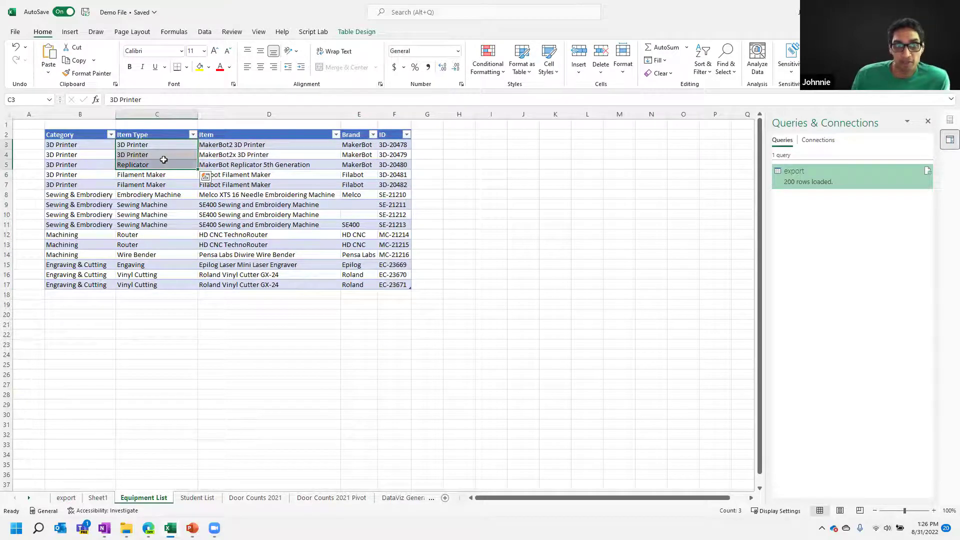
Add a column headed "Equipement Category" in cell I1, next to Duration Minutes on the export sheet.
left_click(68, 498)
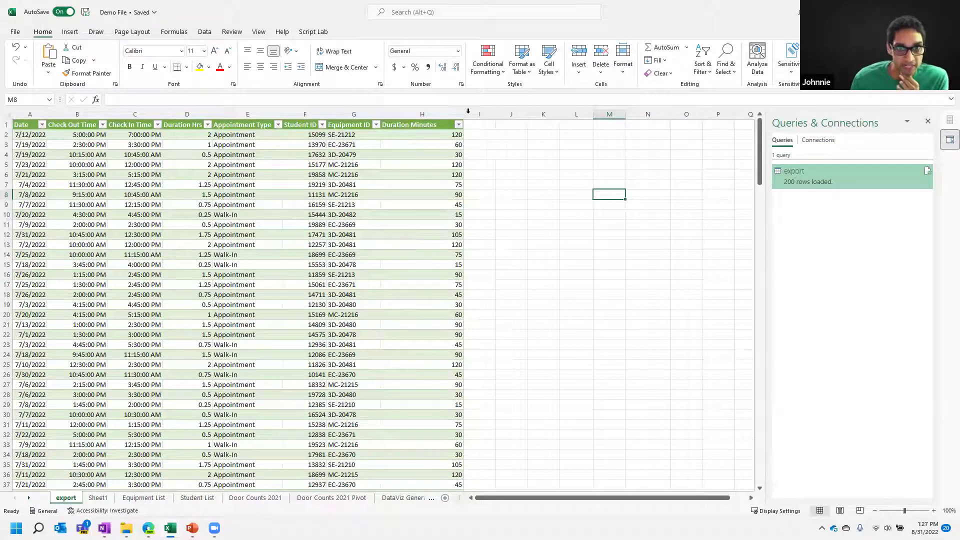
left_click(480, 125)
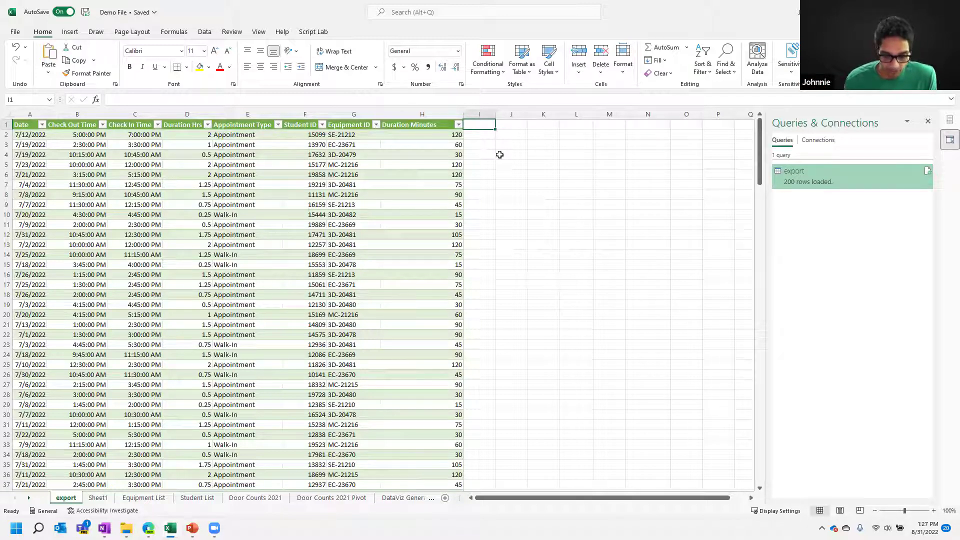
type("Equipemtn")
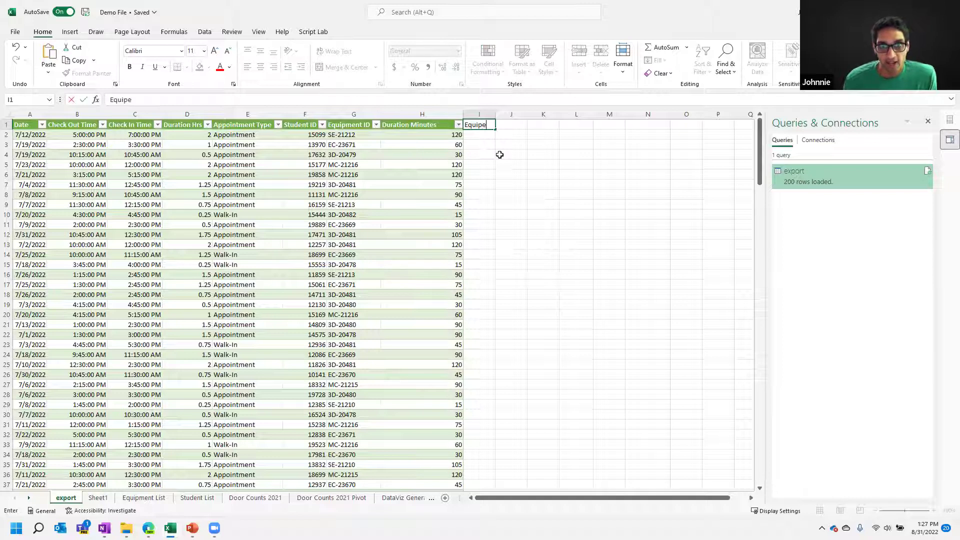
key("BackSpace")
key("BackSpace")
type("ent C")
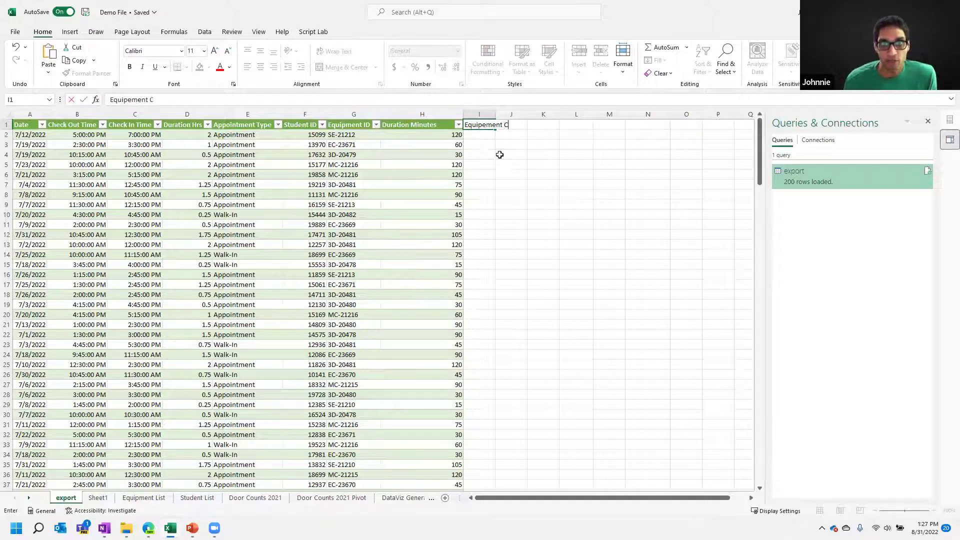
type("ateoory")
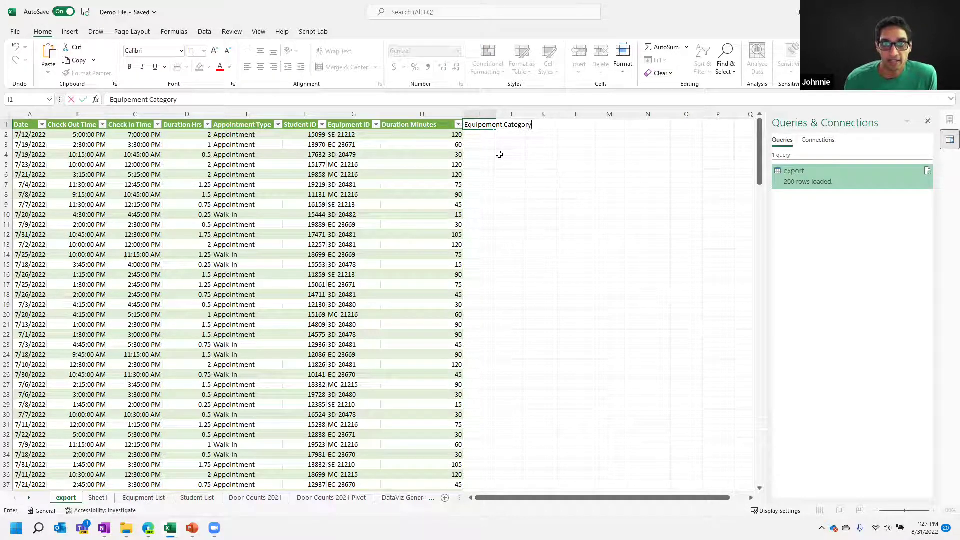
key("Return")
Review the Category entries on the Equipment List sheet and widen the export sheet's column I to fit its header.
left_click(144, 497)
left_click_drag(75, 145, 75, 285)
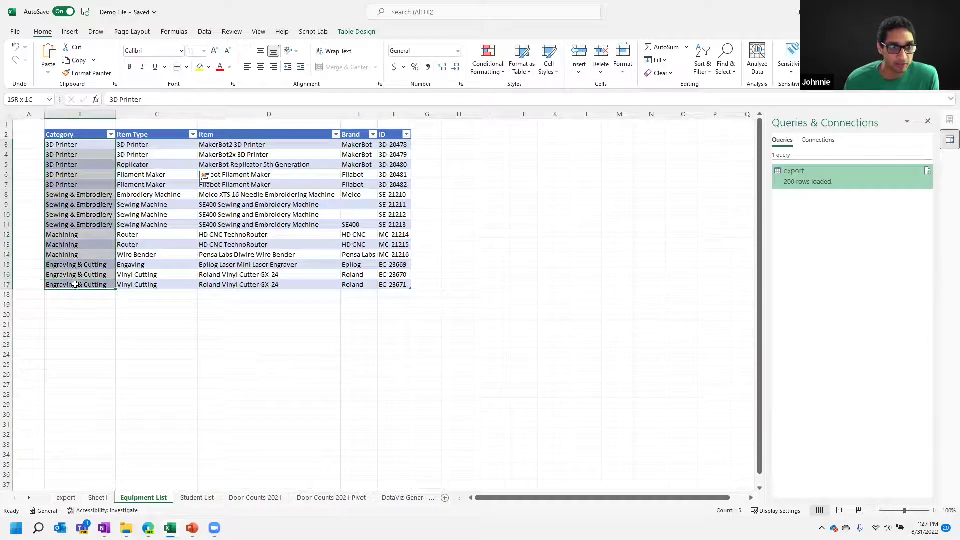
left_click(66, 497)
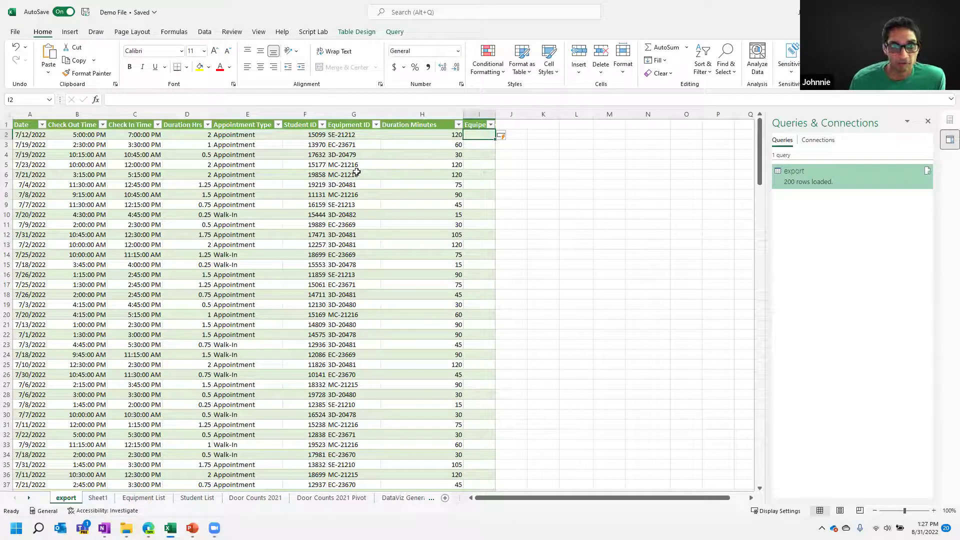
double_click(495, 115)
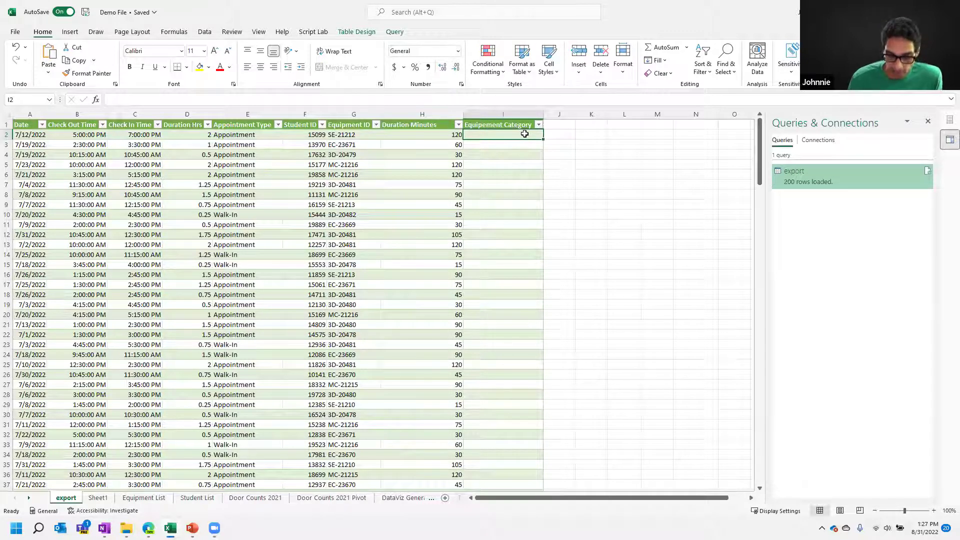
type("=xl")
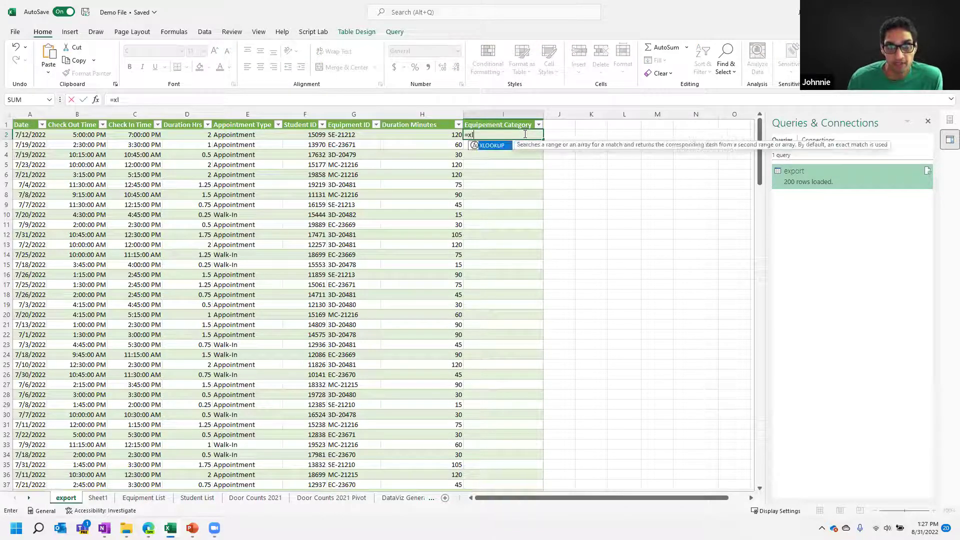
key("Tab")
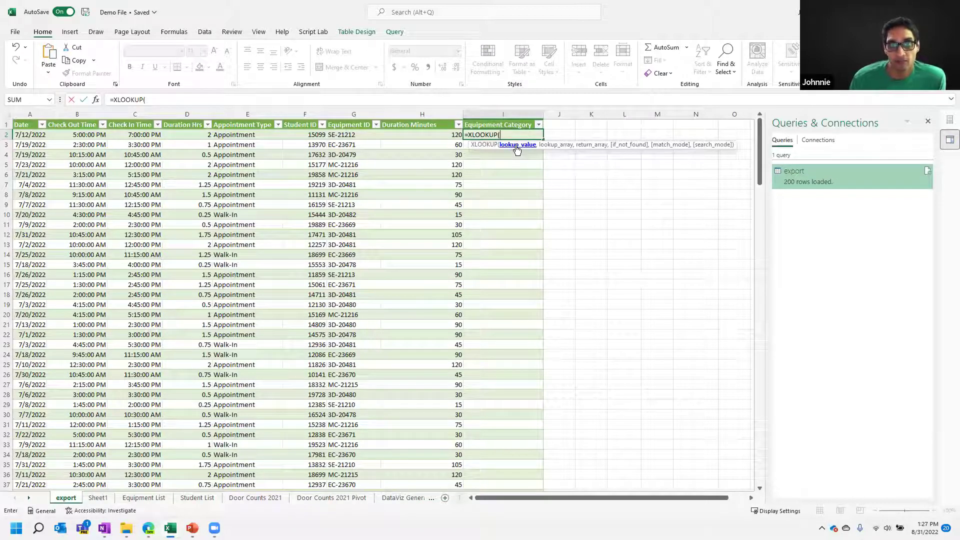
left_click(338, 133)
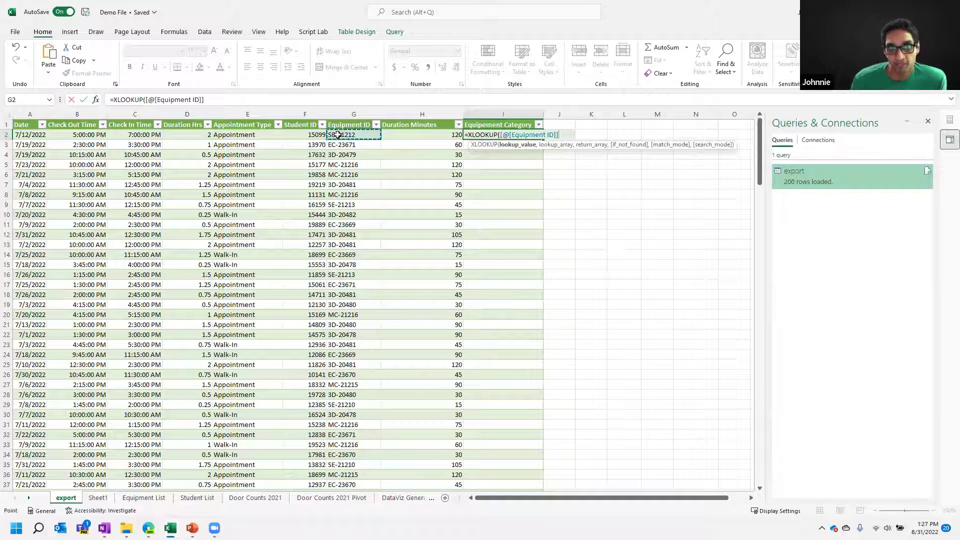
left_click(144, 498)
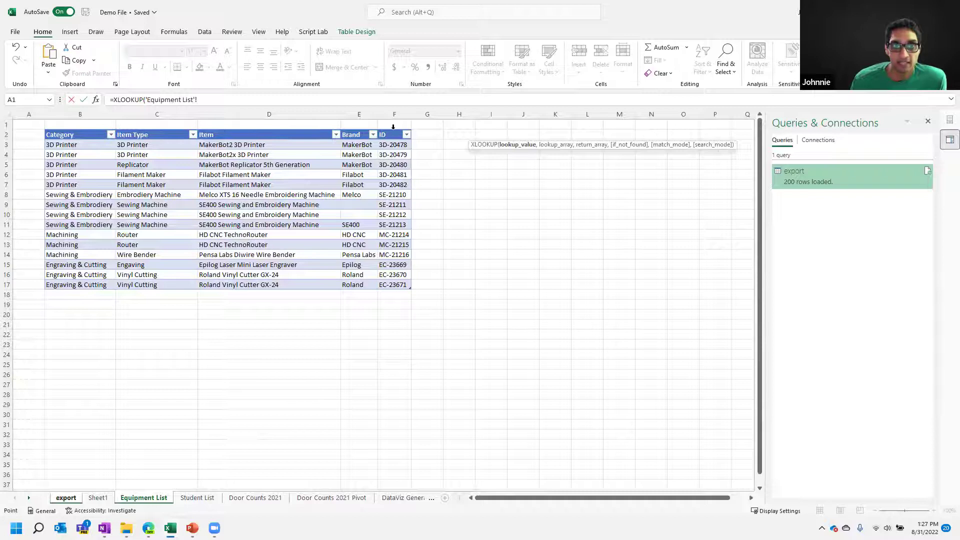
left_click(393, 128)
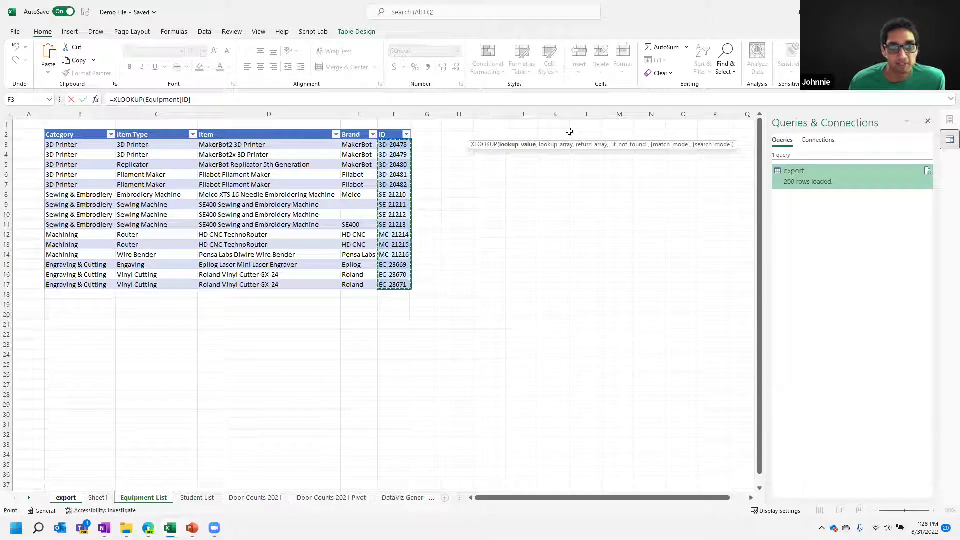
key("Escape")
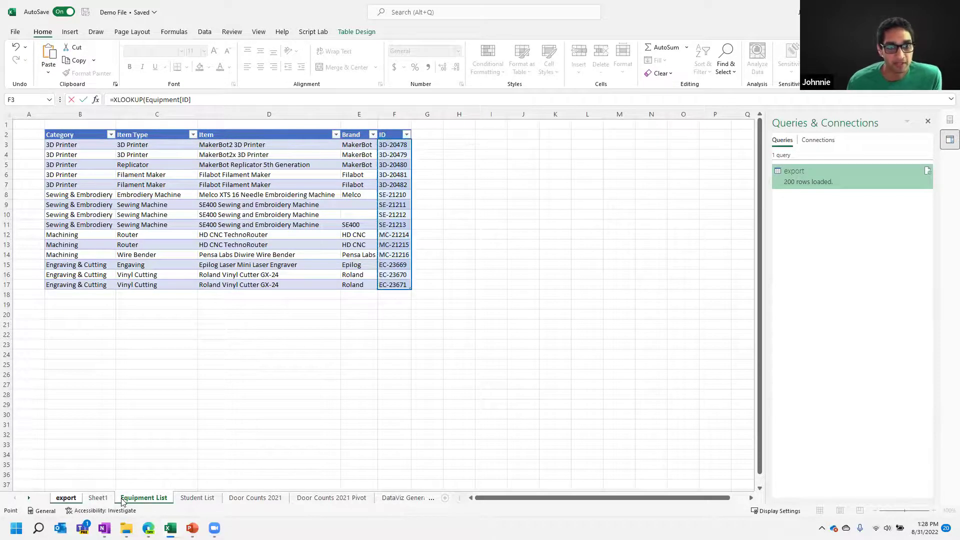
type("=x")
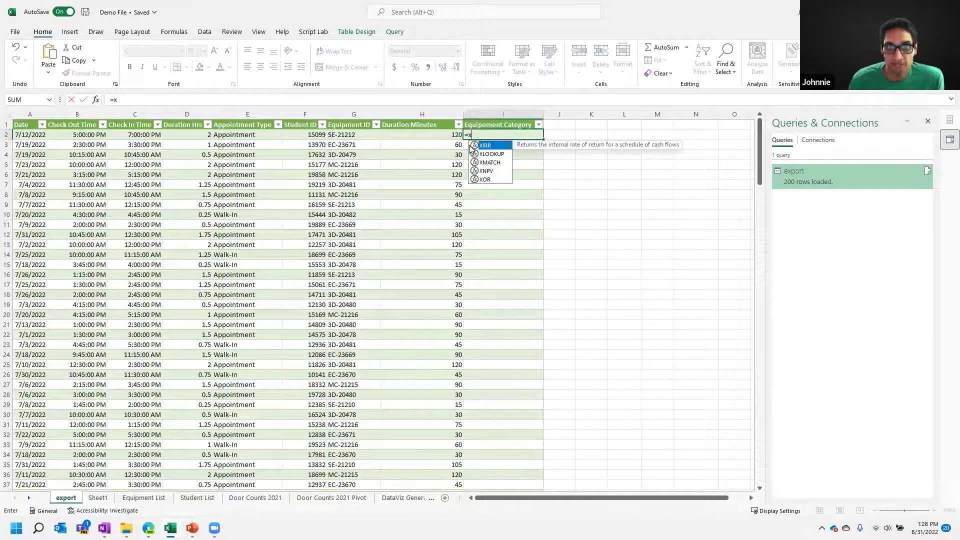
key("ctrl+Return")
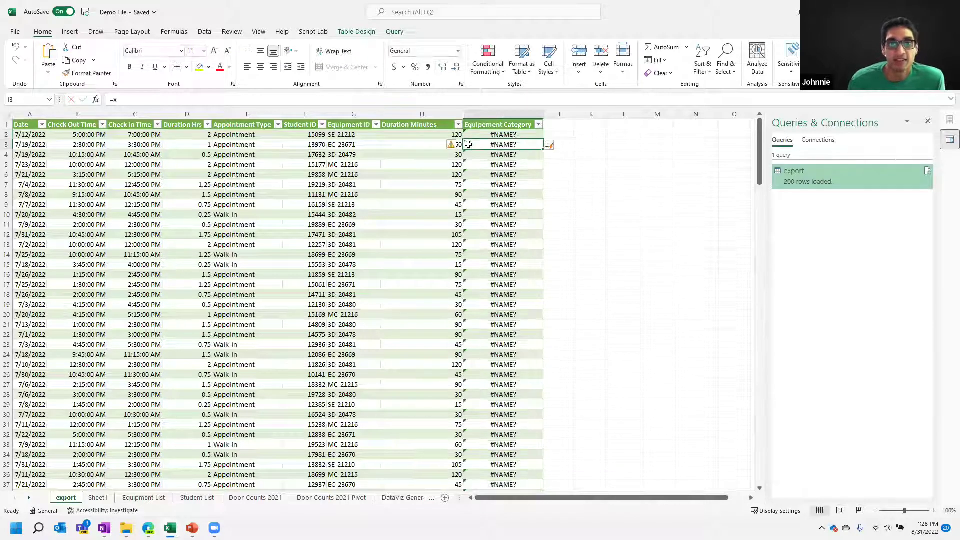
Fill the Equipement Category column from I2 with the formula =XLOOKUP([@[Equipment ID]],Equipment[ID],Equipment[Category]).
double_click(498, 135)
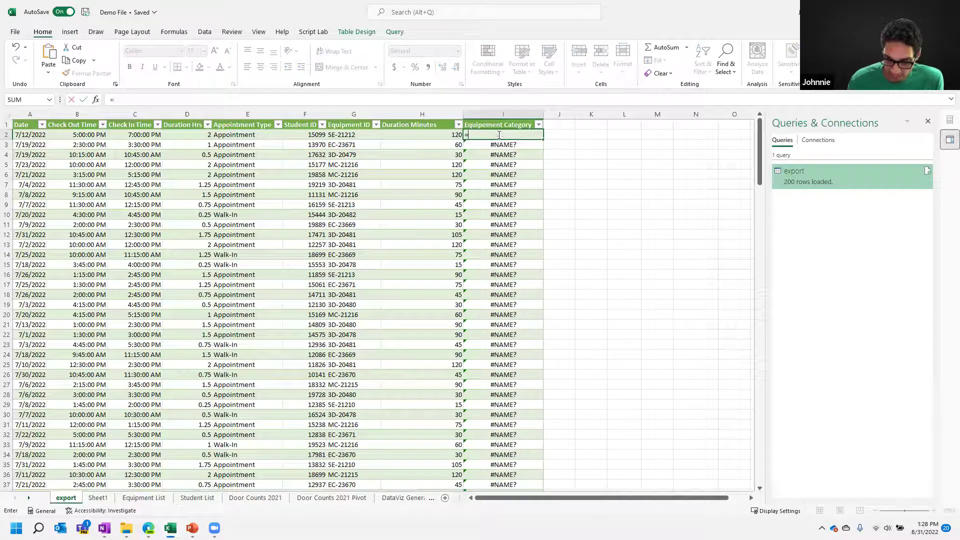
type("lo")
key("Tab")
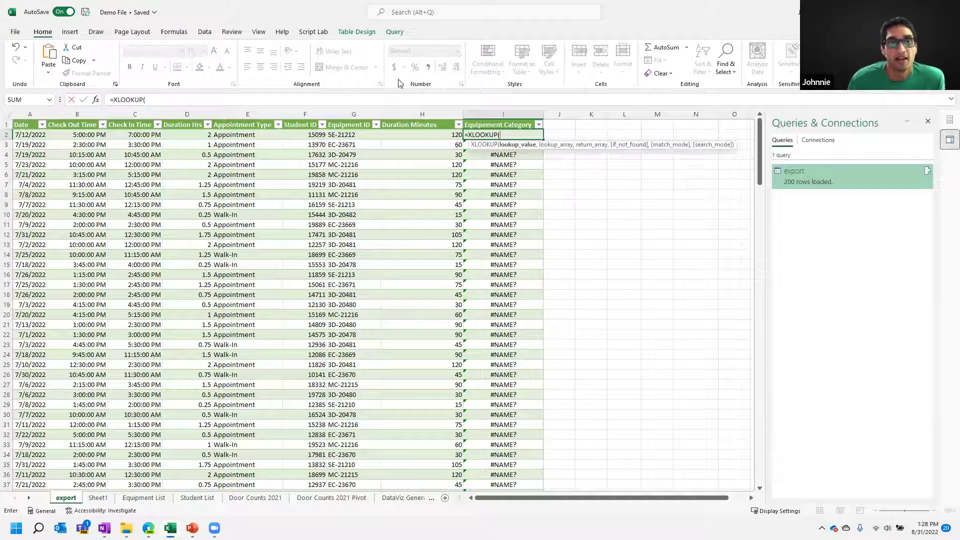
left_click(344, 134)
type(",")
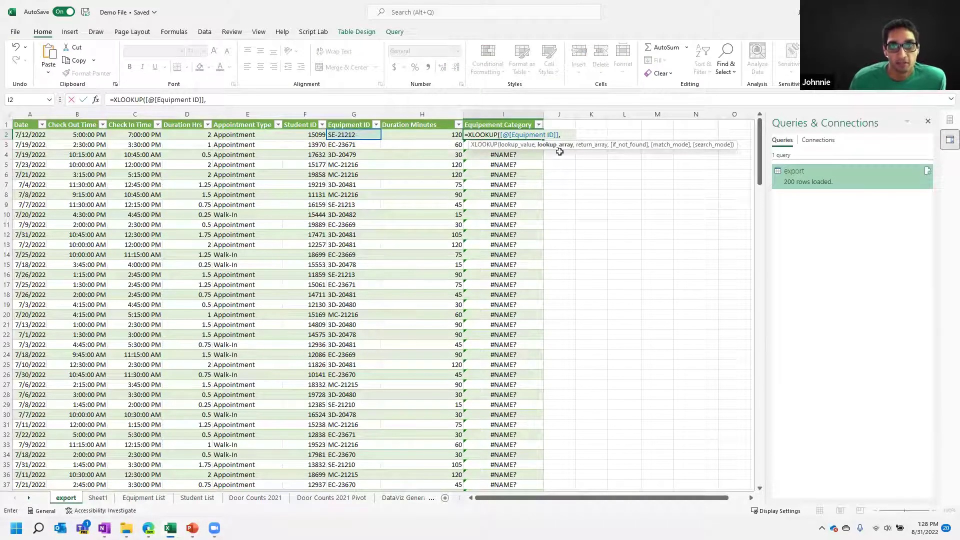
left_click(155, 499)
left_click(409, 134)
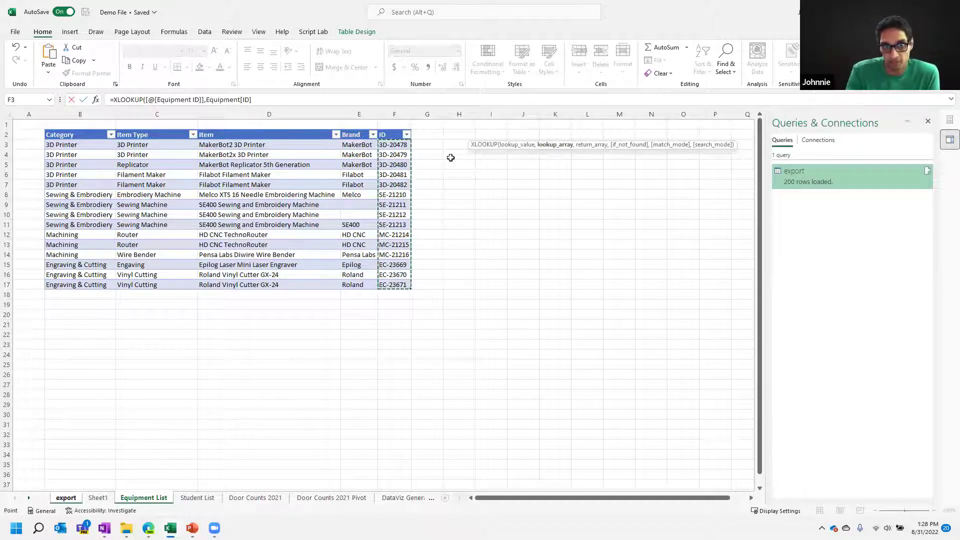
type(",")
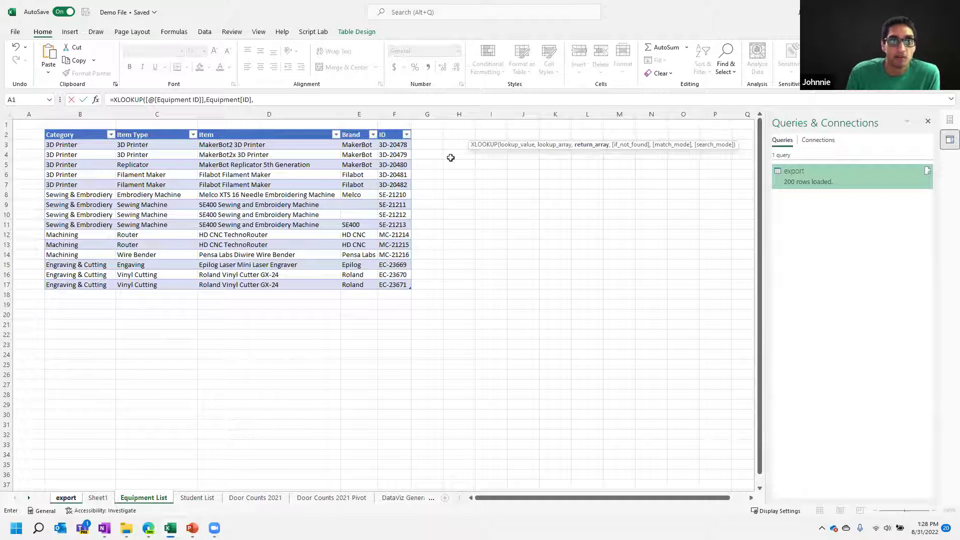
left_click(87, 129)
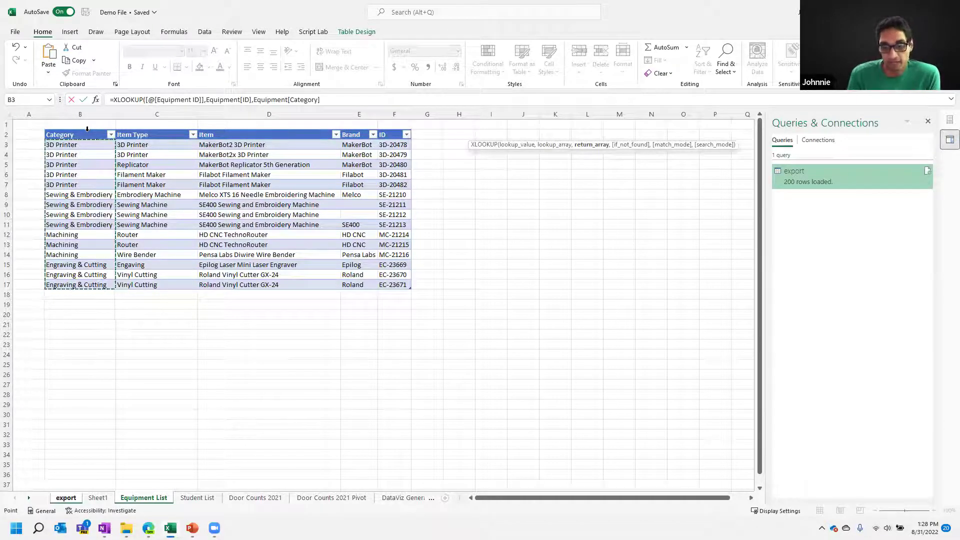
left_click(329, 98)
type(")")
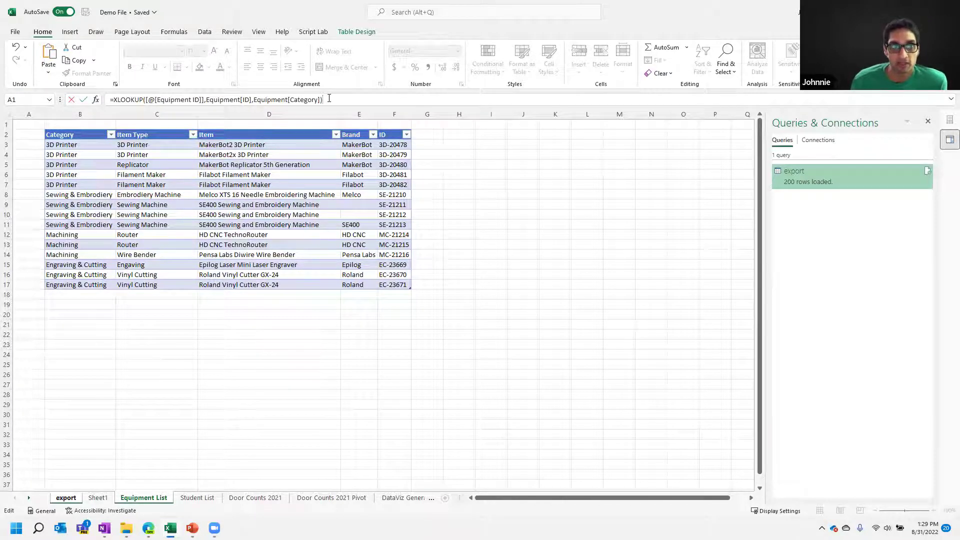
key("Return")
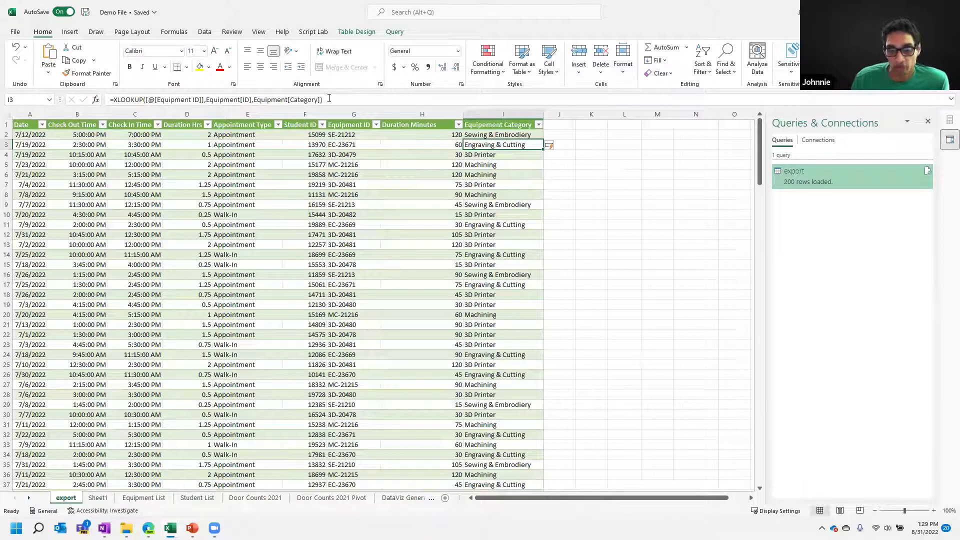
Compare the equipment ID in G2 with the looked-up category in I2.
key("Up")
key("Left")
key("Left")
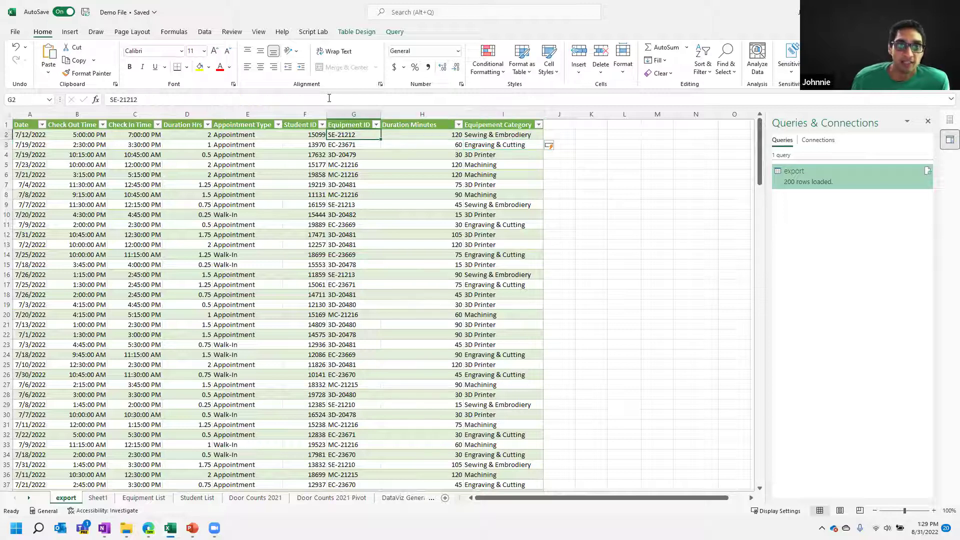
key("Right")
key("Right")
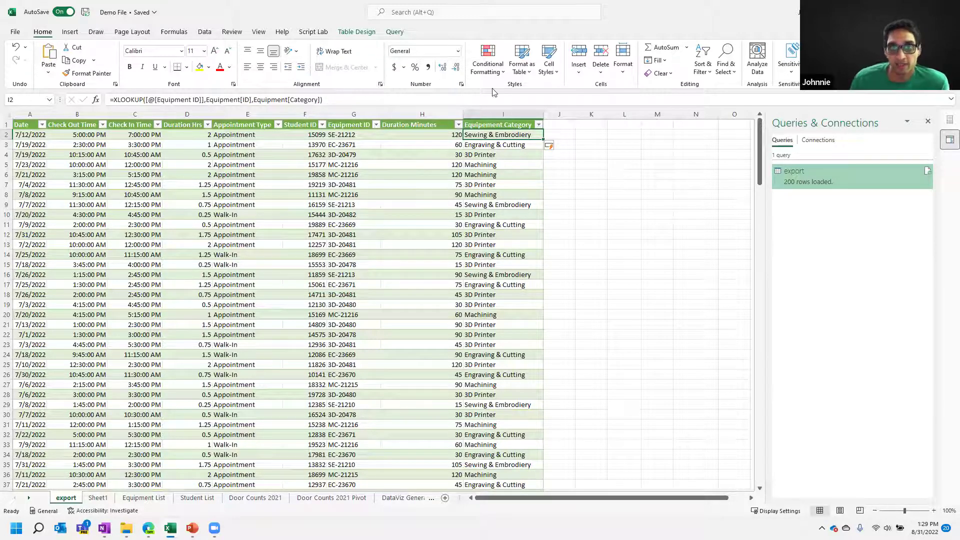
Filter the Equipement Category column to show only 3D Printer.
left_click(538, 124)
left_click(434, 242)
left_click(434, 251)
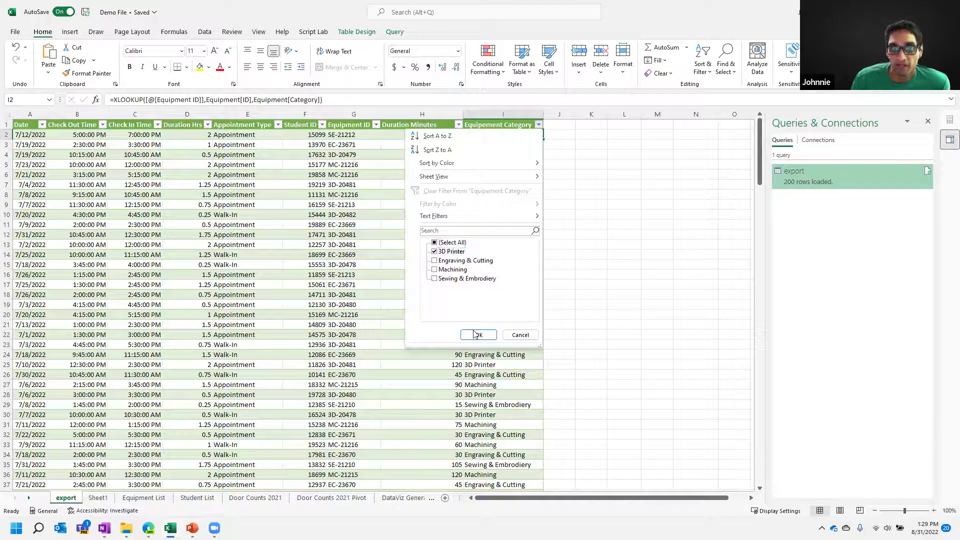
left_click(478, 334)
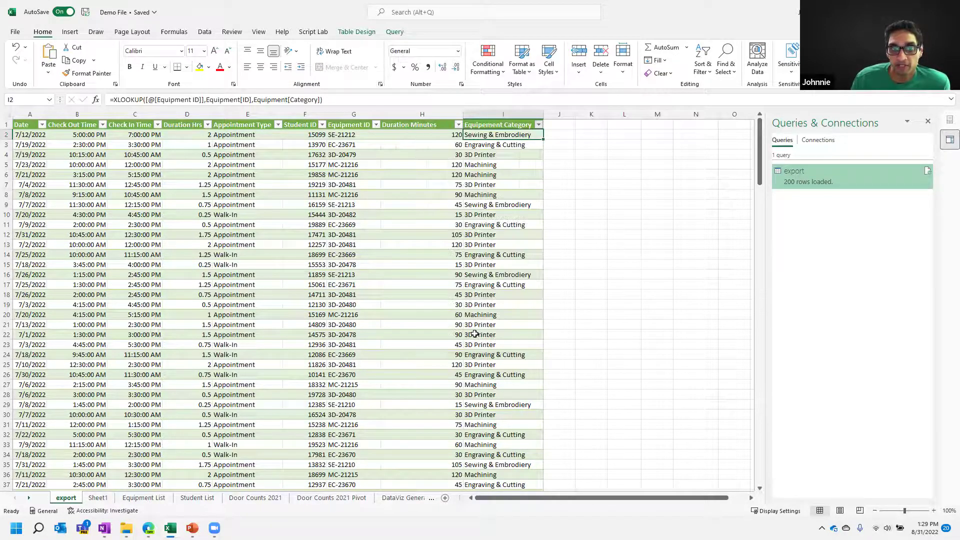
Change the Equipement Category filter to show only Sewing & Embrodiery.
left_click(538, 124)
left_click(435, 278)
left_click(438, 251)
left_click(475, 340)
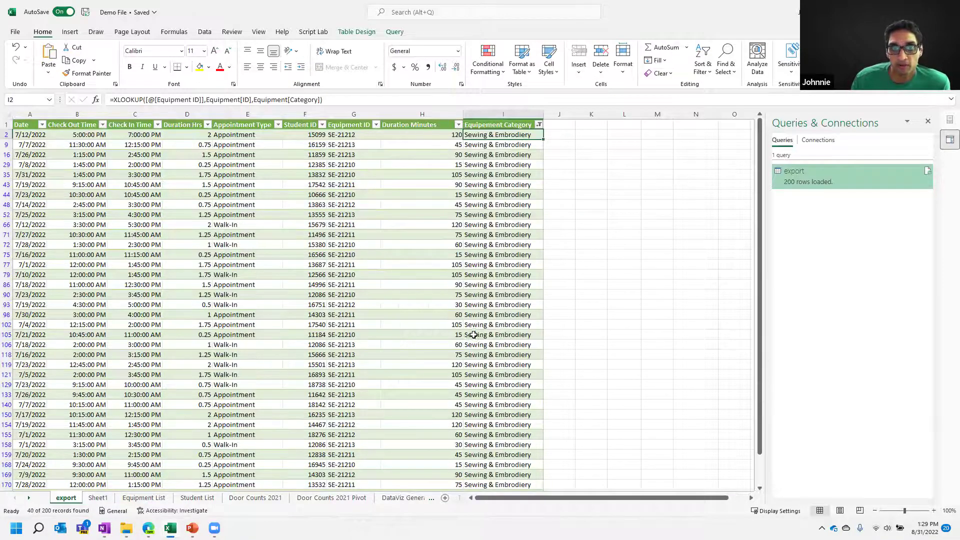
Check the summary statistics for all filtered Duration Minutes values, from H2 to H196.
left_click(424, 136)
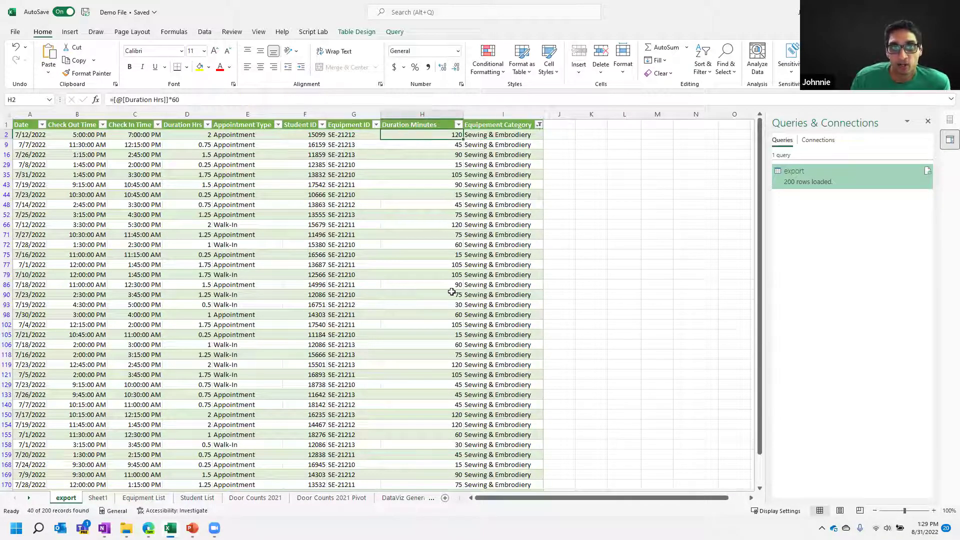
scroll(423, 290, "down", 4)
left_click(439, 412, "shift")
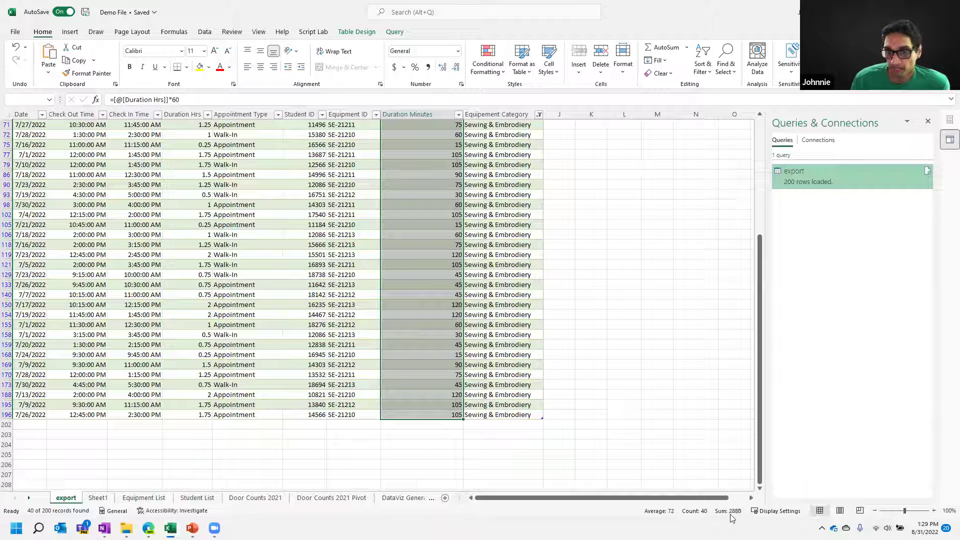
scroll(442, 374, "up", 2)
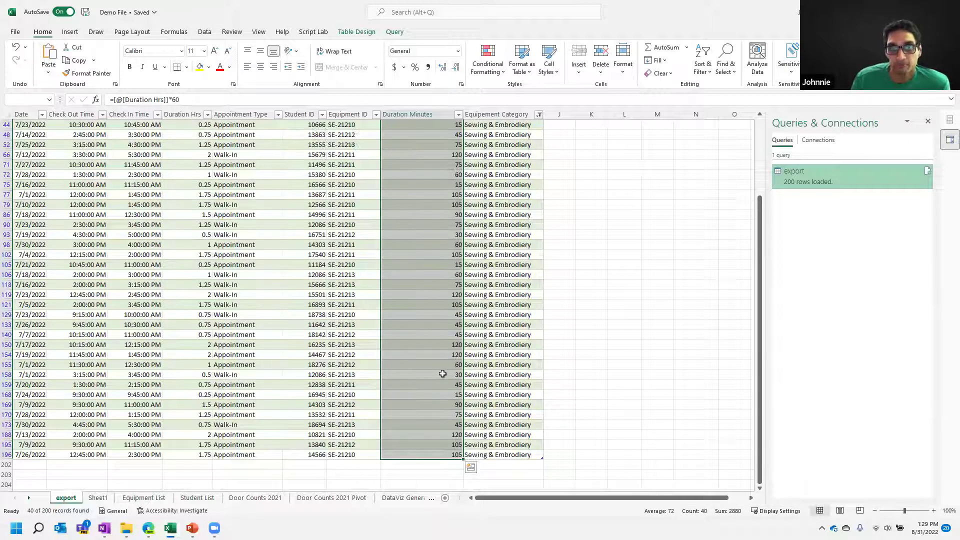
scroll(443, 374, "up", 3)
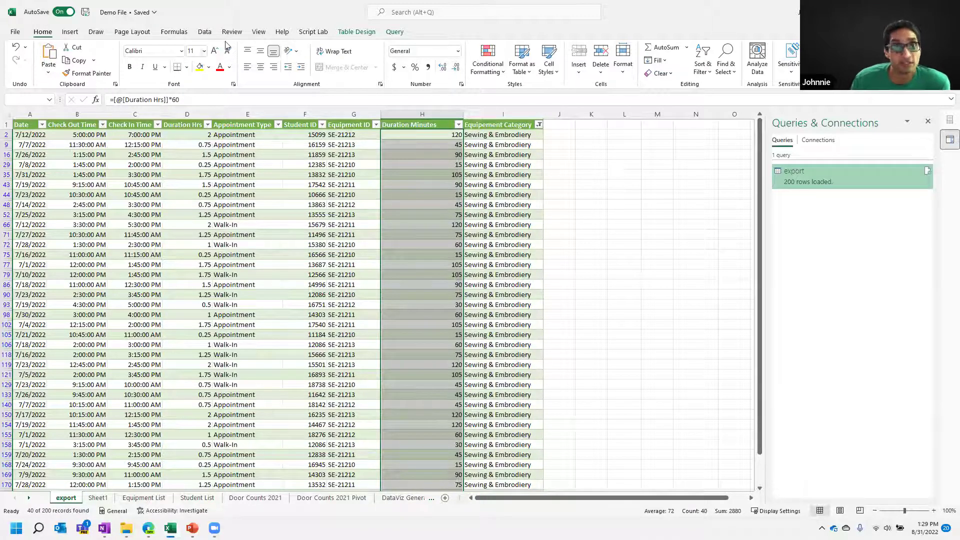
Clear the Equipement Category filter and select cell J1 beside the table's last header.
left_click(538, 132)
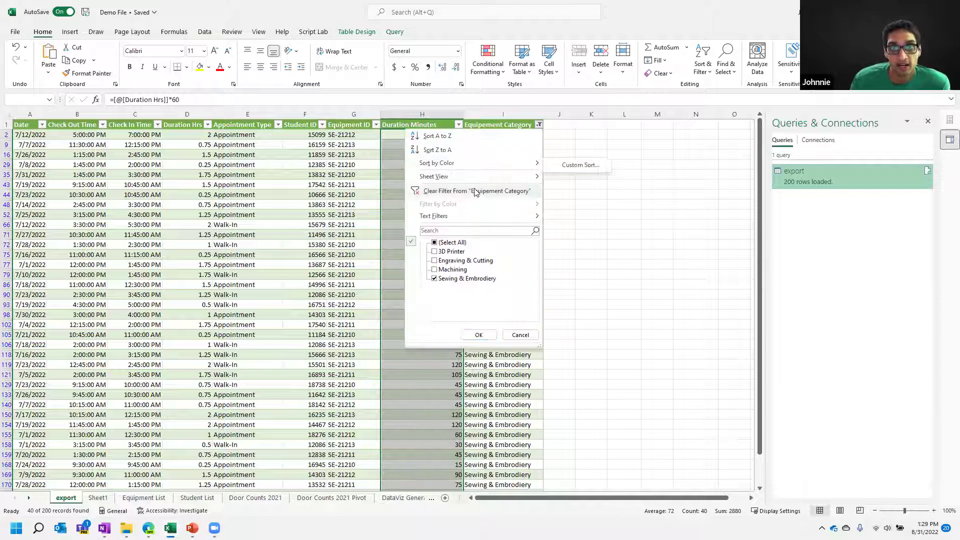
left_click(561, 144)
left_click(562, 124)
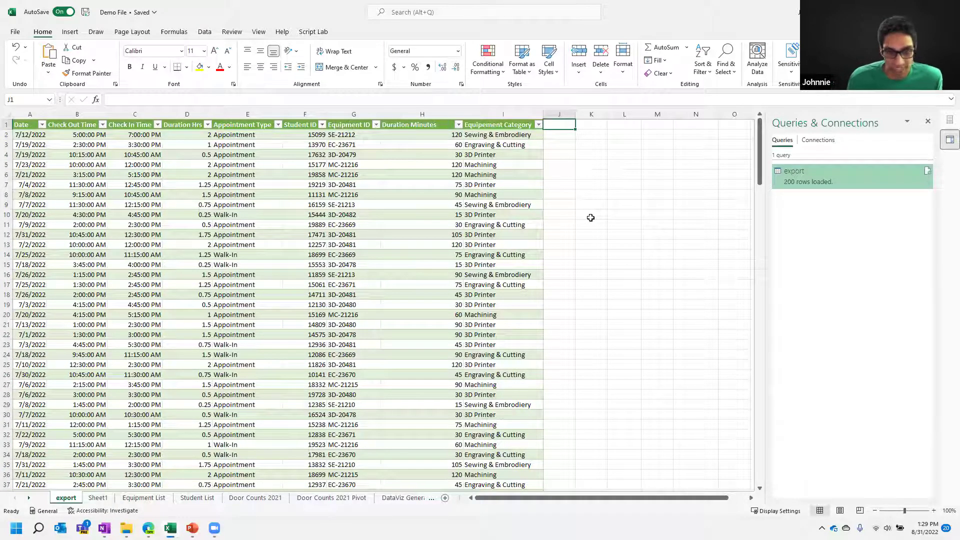
Add a new table column headed Equipment Type in cell J1 of the export sheet.
type("ui")
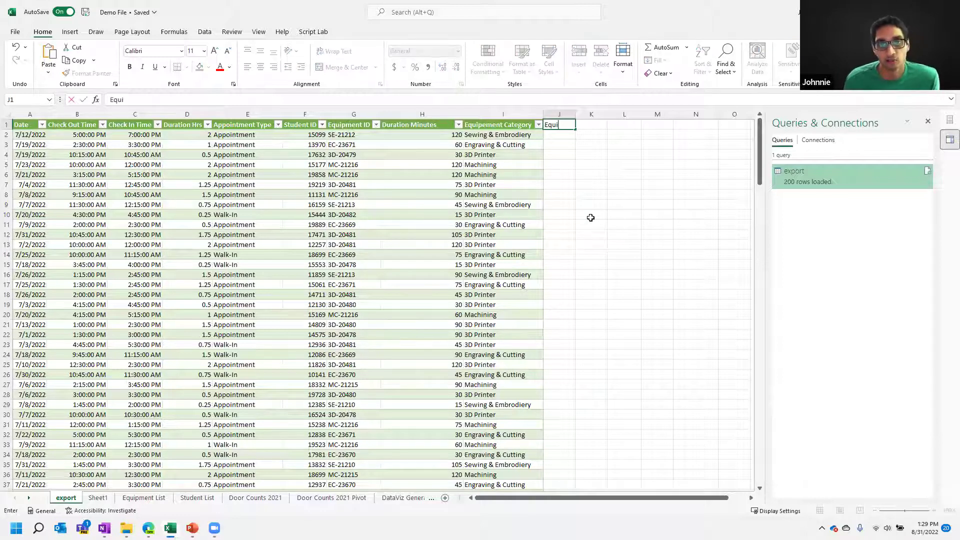
type("pm")
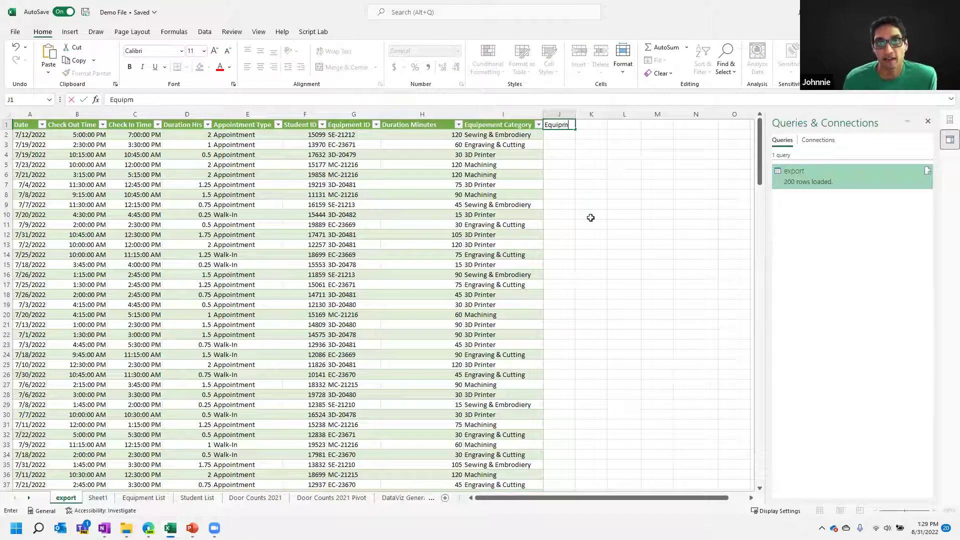
type("ent Type")
key("Return")
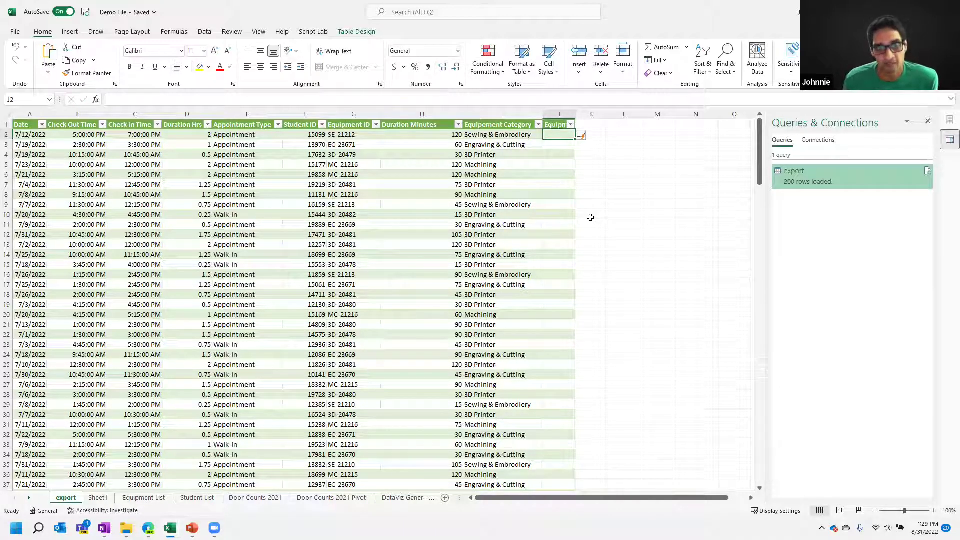
Fill the Equipment Type column with an XLOOKUP of each Equipment ID in Equipment[ID], returning Equipment[Item Type], and widen the column to fit.
type("=XLOOKUP(")
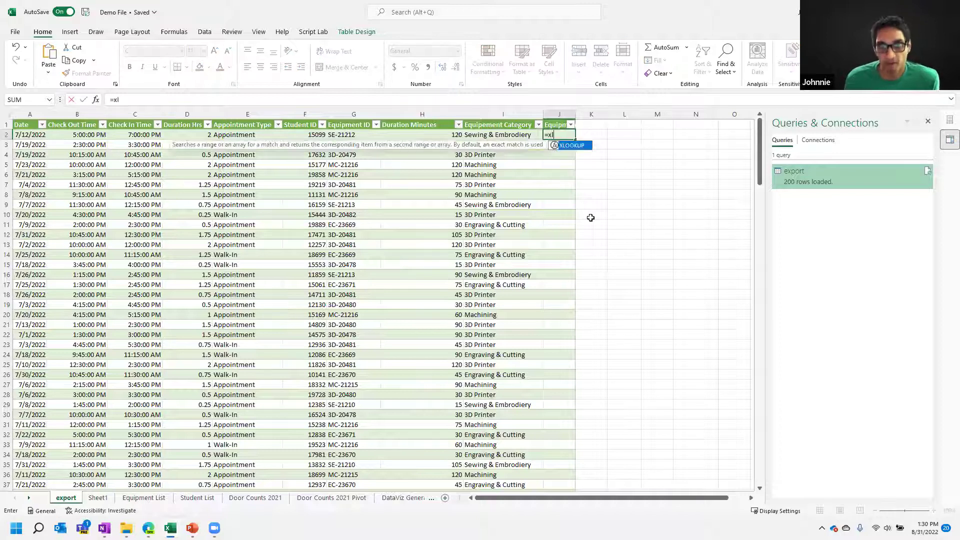
left_click(354, 134)
type(",")
left_click(155, 497)
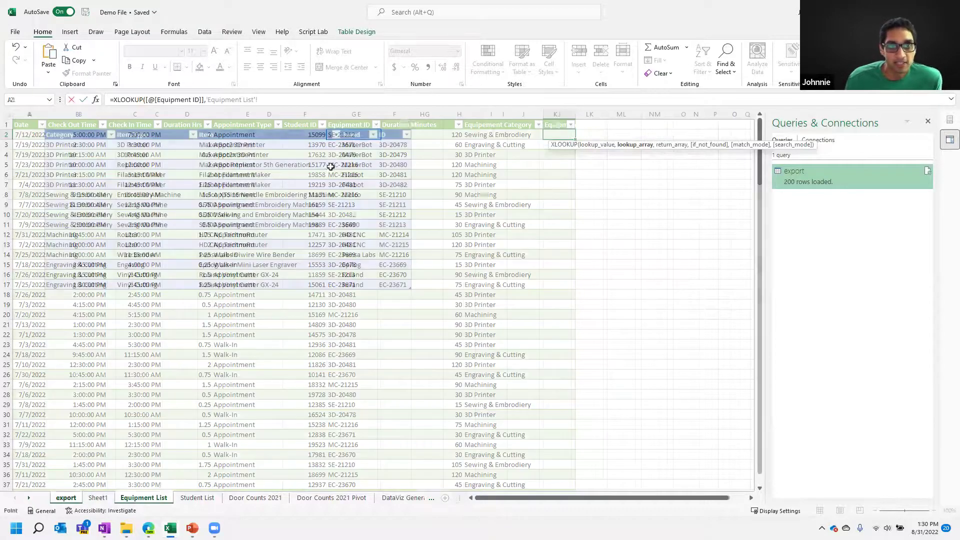
left_click(395, 129)
type(",")
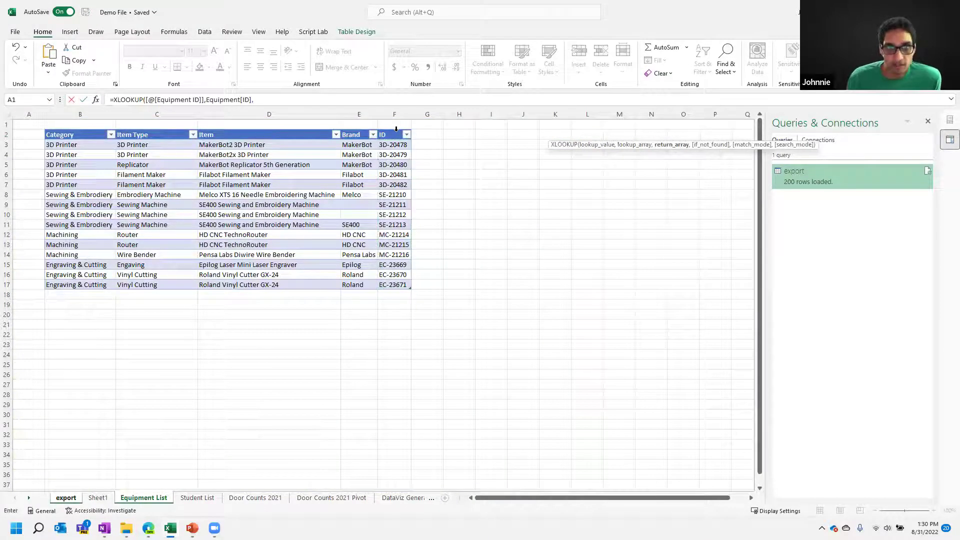
left_click(142, 129)
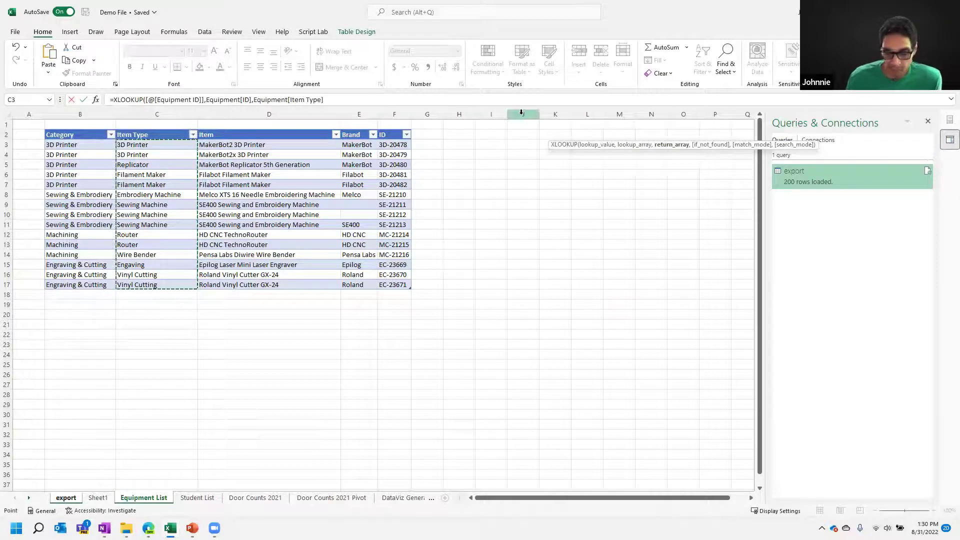
type(")")
key("Return")
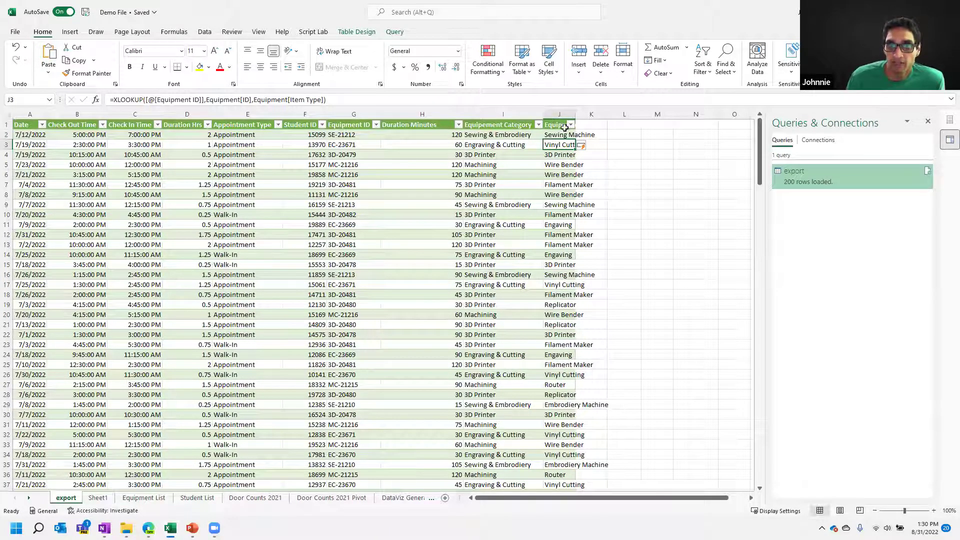
left_click_drag(578, 111, 604, 110)
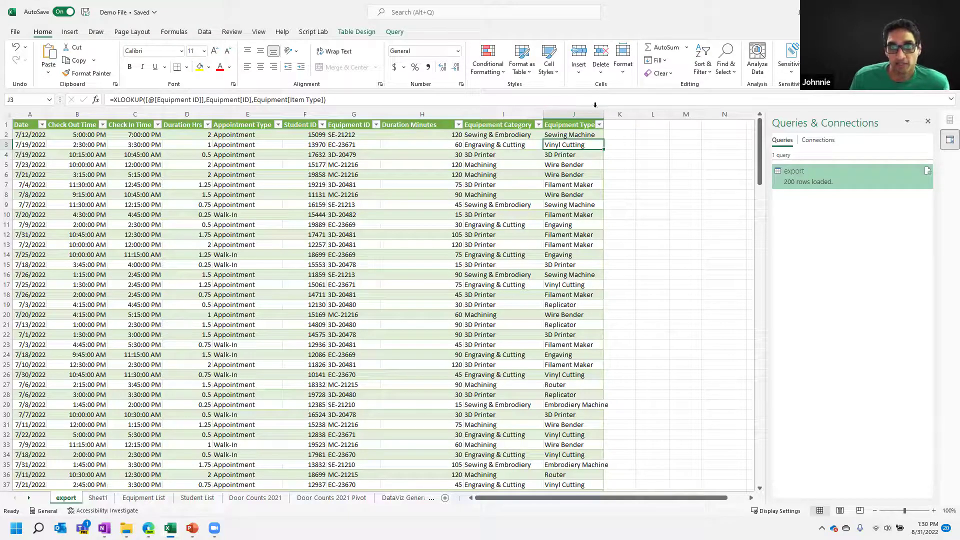
left_click_drag(604, 113, 614, 113)
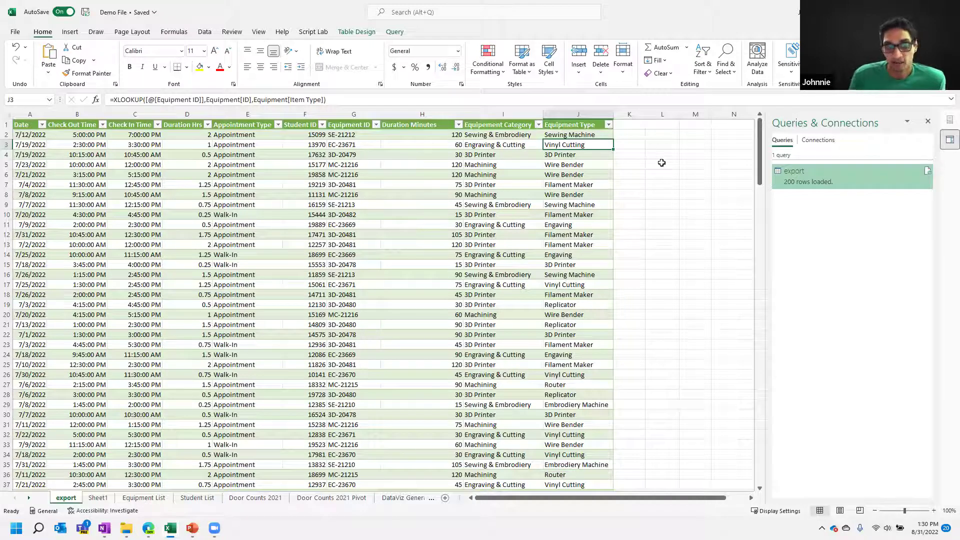
Review the columns of the Student List sheet and begin a new header starting with Student in cell K1 of the export sheet.
left_click(212, 499)
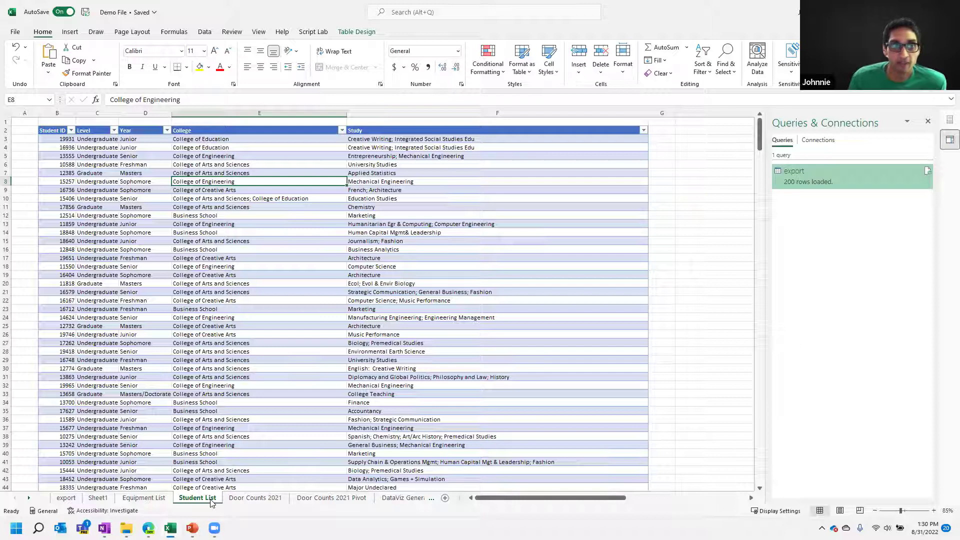
left_click(66, 499)
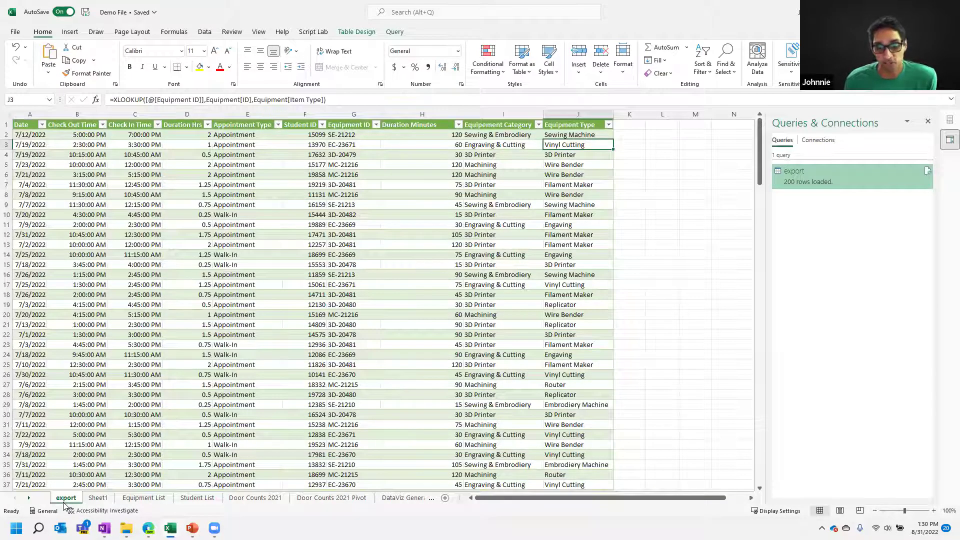
left_click(629, 129)
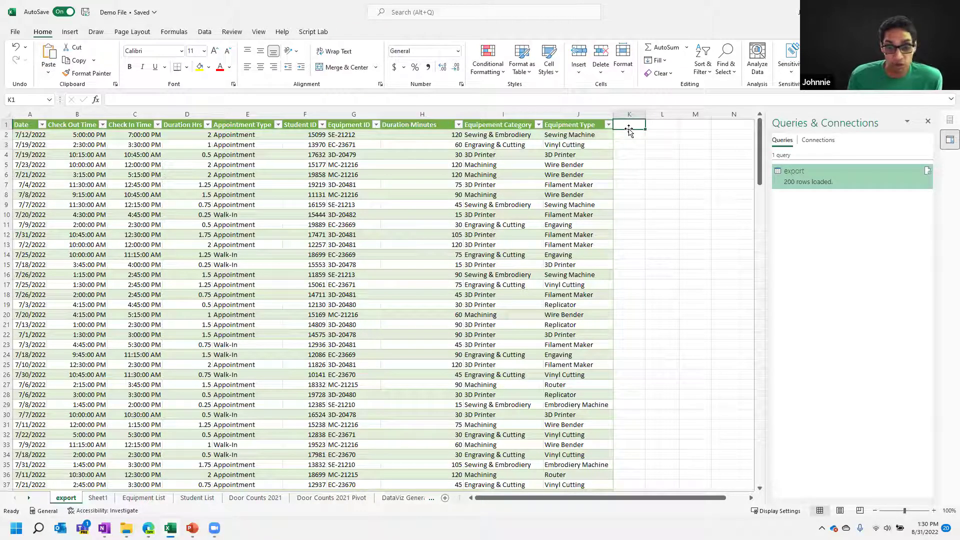
type("Student Certified")
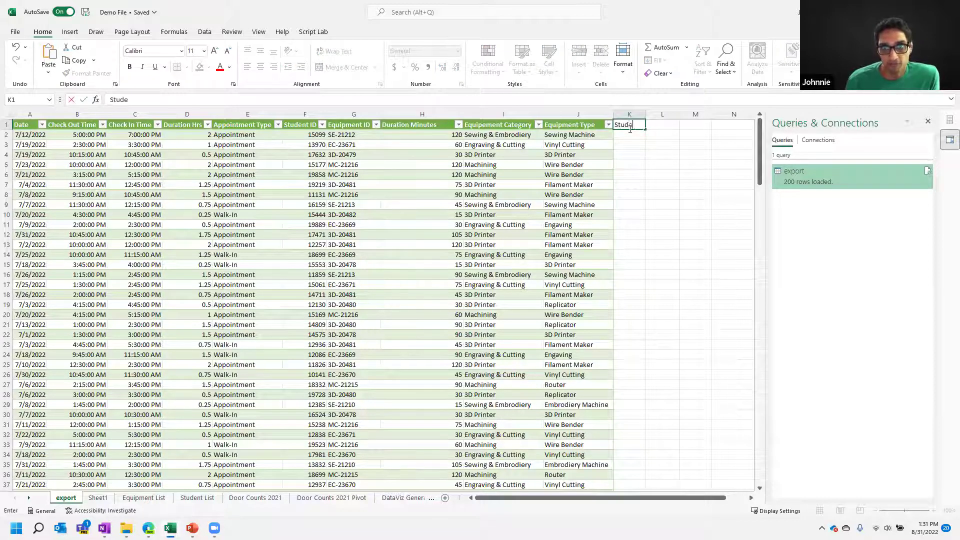
Head column K "Student College" and start an XLOOKUP formula in K2 with the row's Student ID as the lookup value.
key("Return")
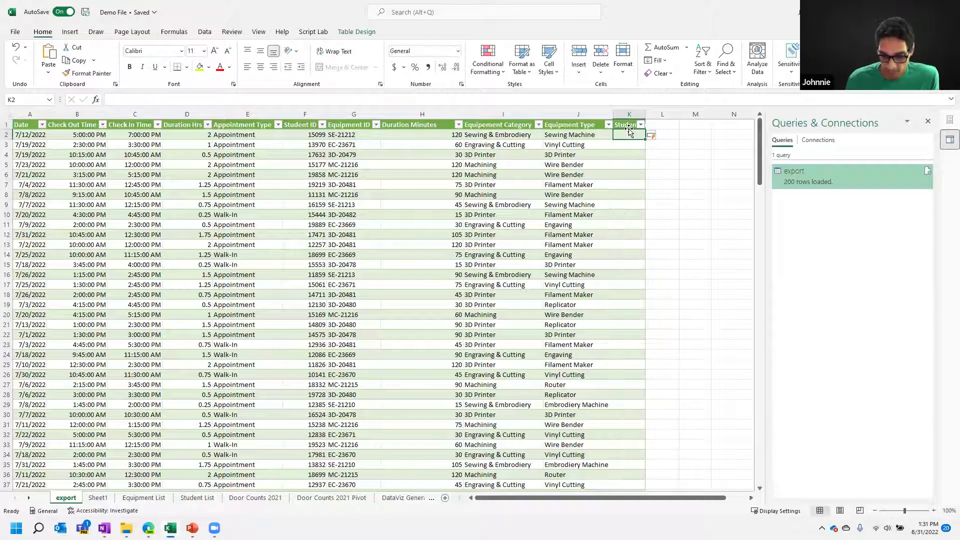
type("=X")
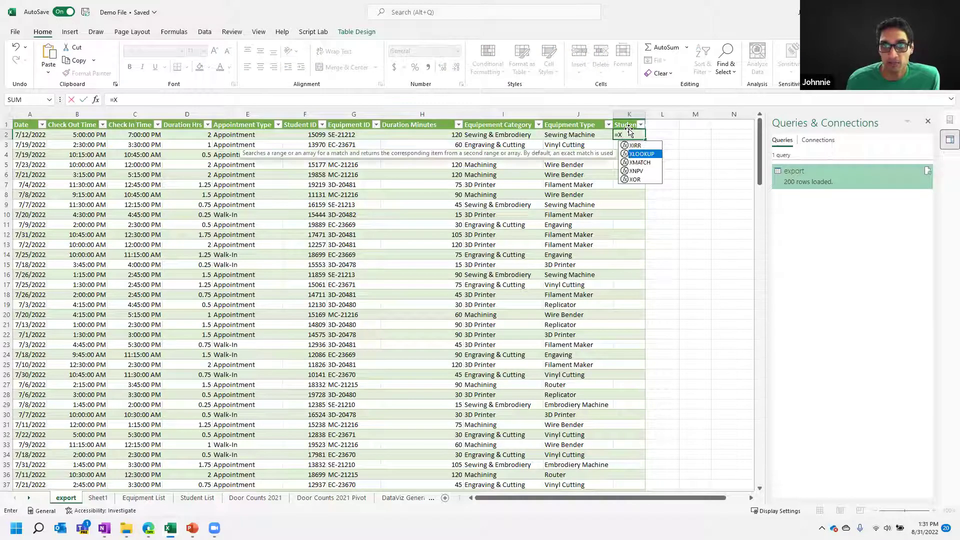
key("Return")
left_click(629, 132)
type("=XLO")
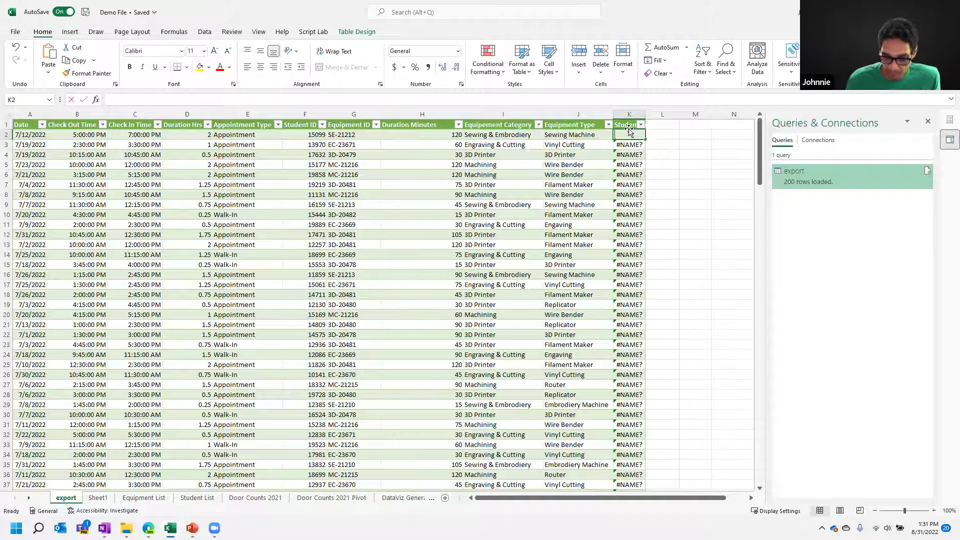
key("Tab")
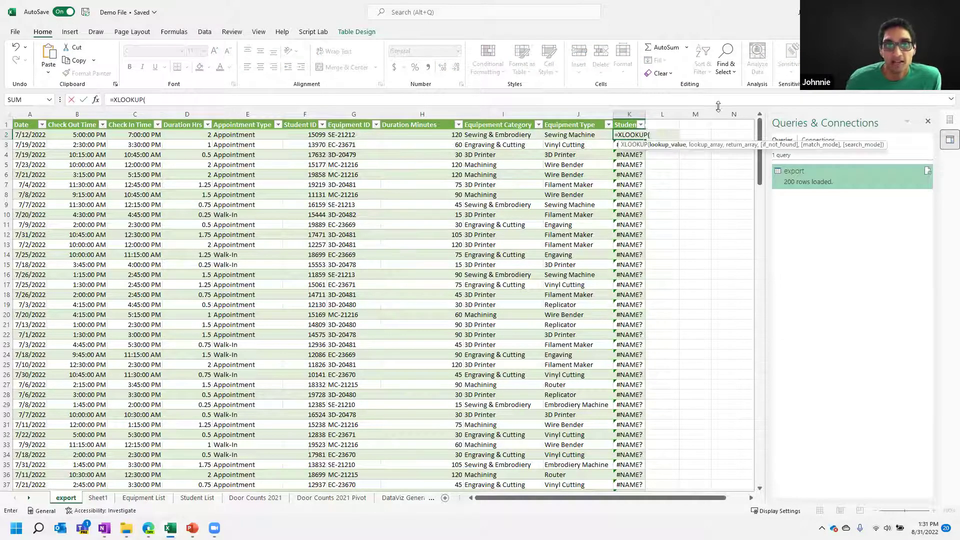
left_click(312, 135)
type(",")
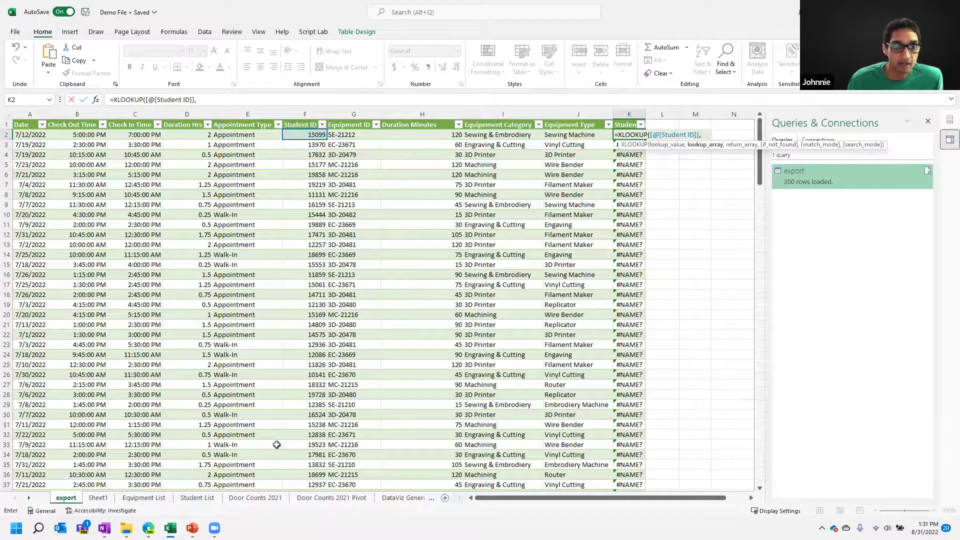
Complete the XLOOKUP with the Student List's Student ID column as lookup array and College as return array, and widen column K.
left_click(198, 497)
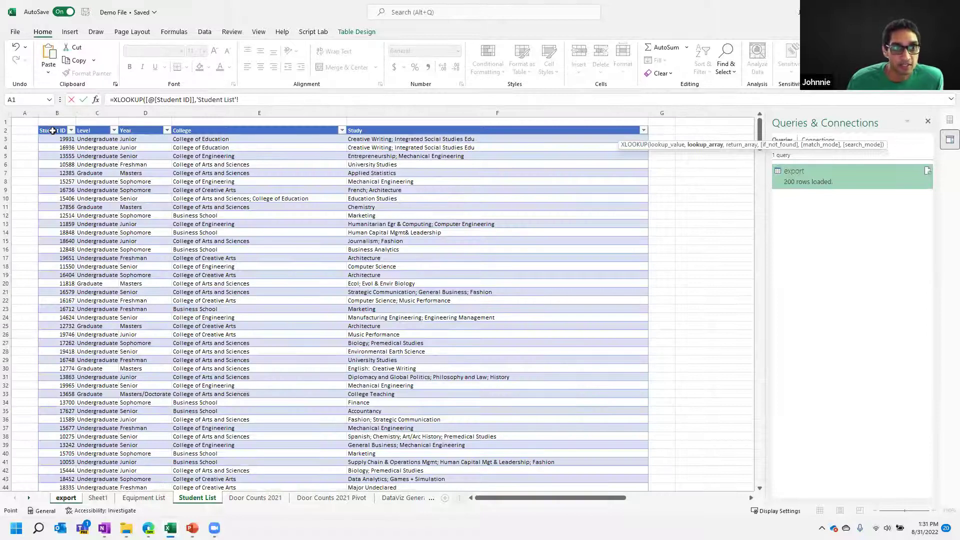
left_click(53, 125)
type(",")
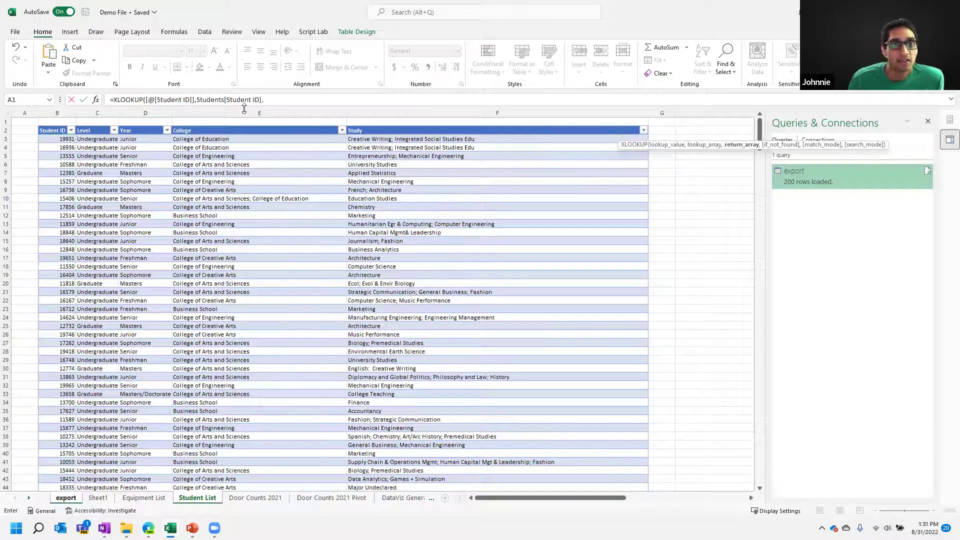
left_click(265, 126)
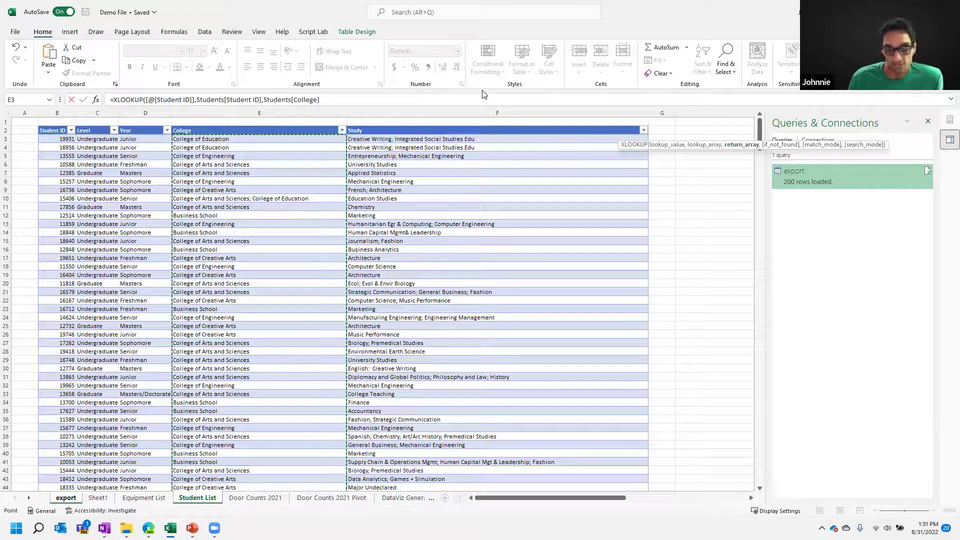
type(")")
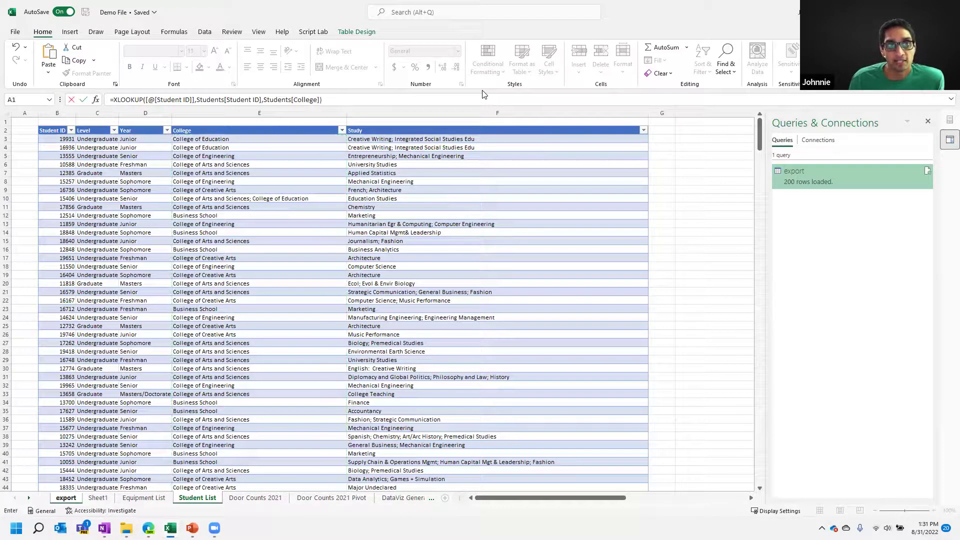
key("Return")
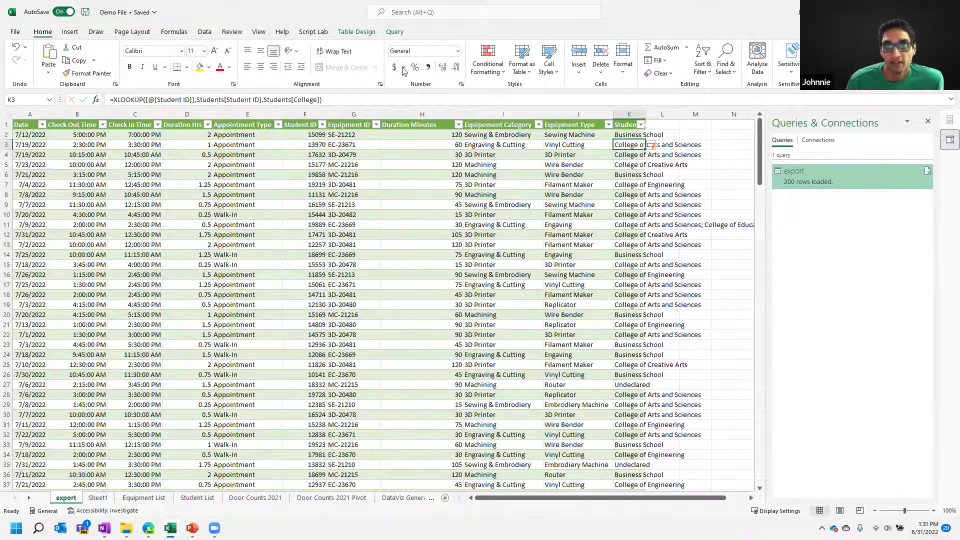
left_click_drag(645, 120, 671, 121)
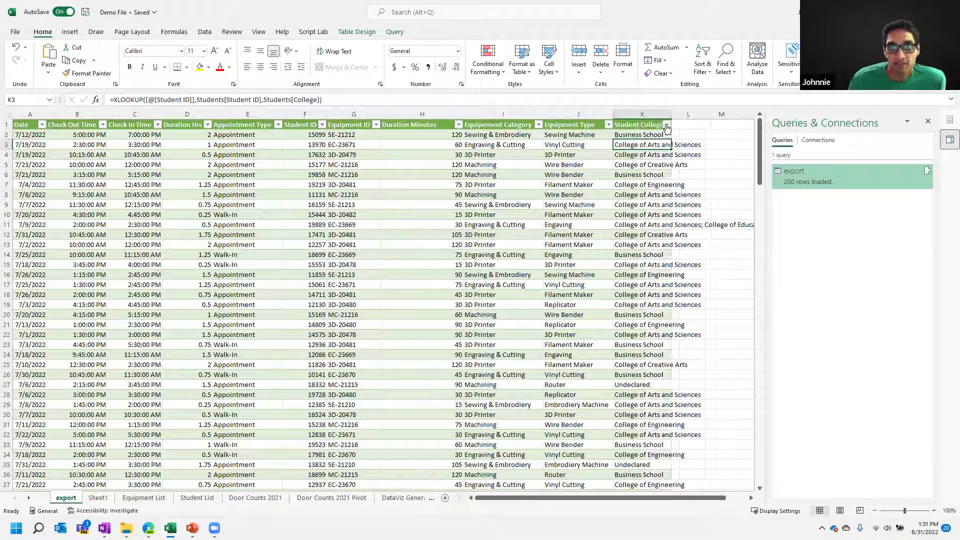
Filter the table to Business School in Student College and Router in Equipment Type.
left_click(667, 125)
left_click(567, 243)
left_click(567, 251)
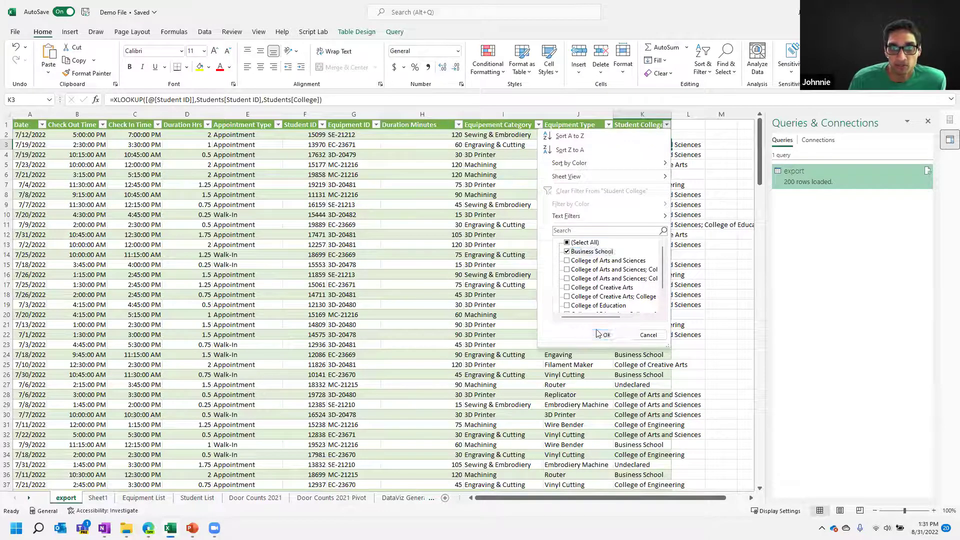
left_click(606, 335)
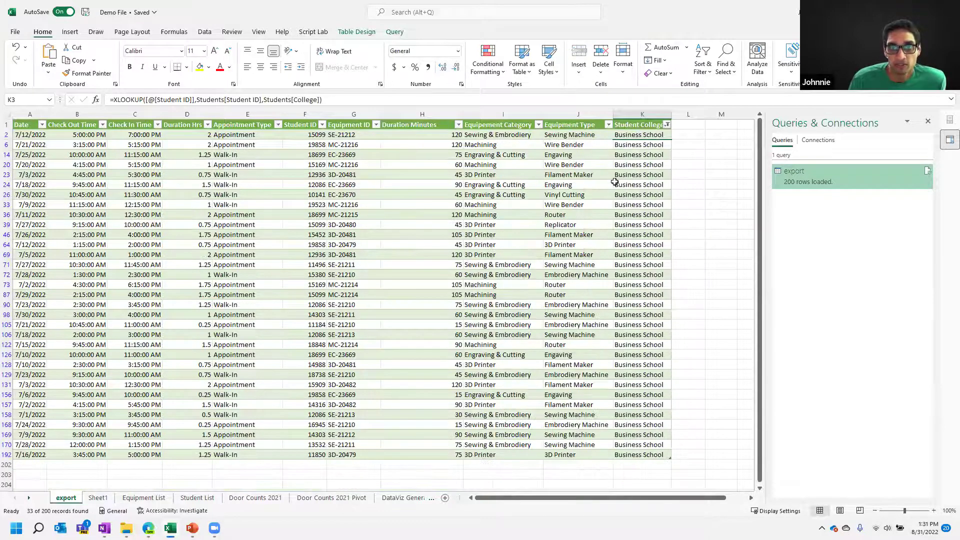
left_click(608, 125)
left_click(515, 243)
left_click(520, 297)
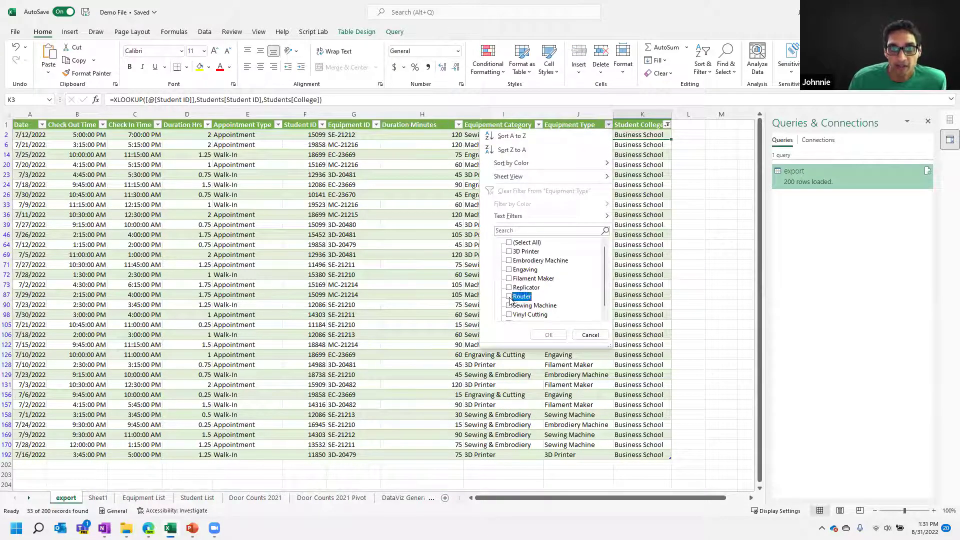
left_click(549, 335)
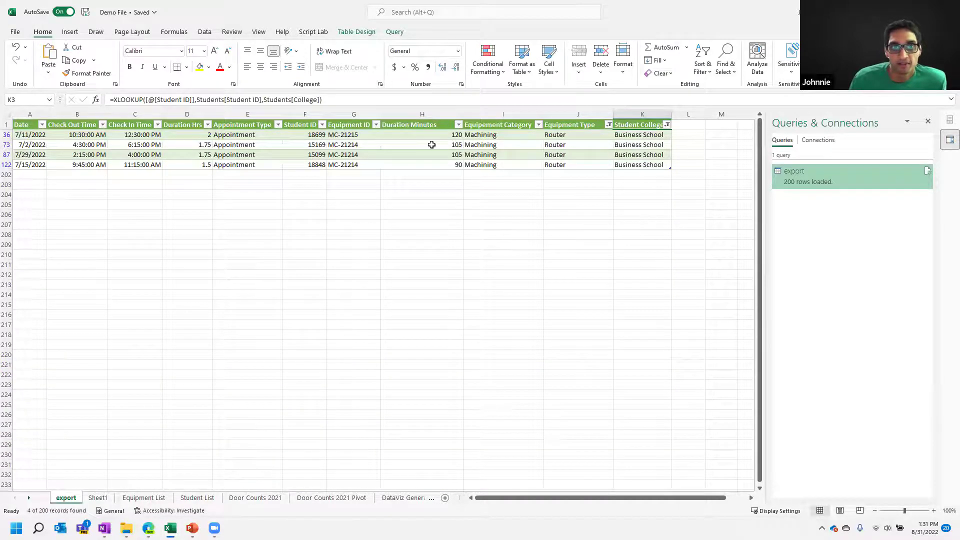
Check the totals of the filtered Duration Minutes values and of the filtered Duration Hrs values.
left_click_drag(425, 133, 430, 167)
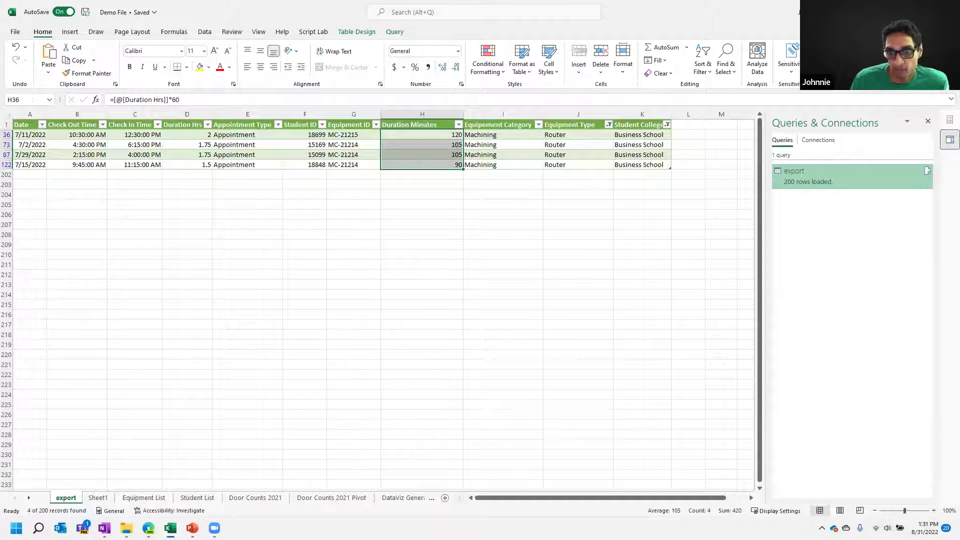
left_click_drag(185, 134, 188, 166)
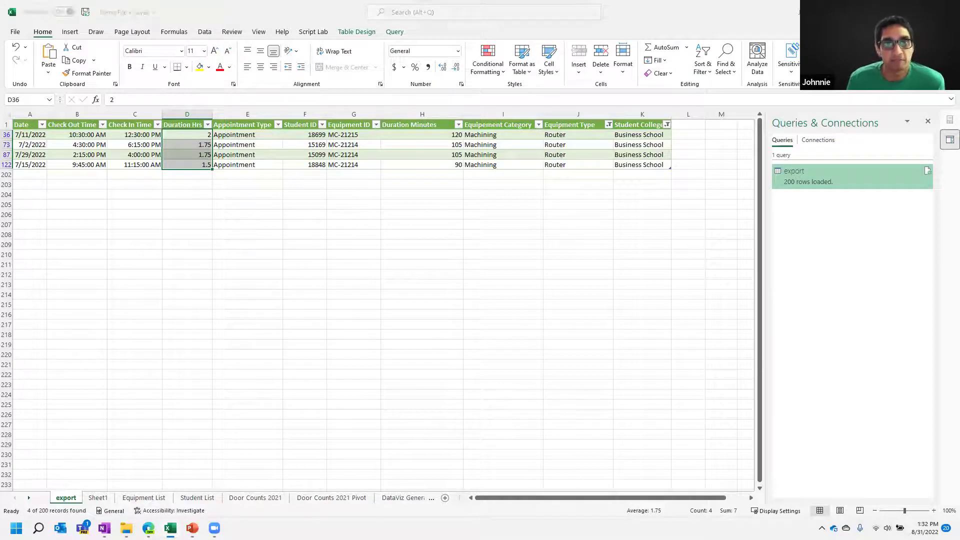
Switch to the PowerPoint slide show and advance to the XLOOKUP slide.
key("alt+Tab")
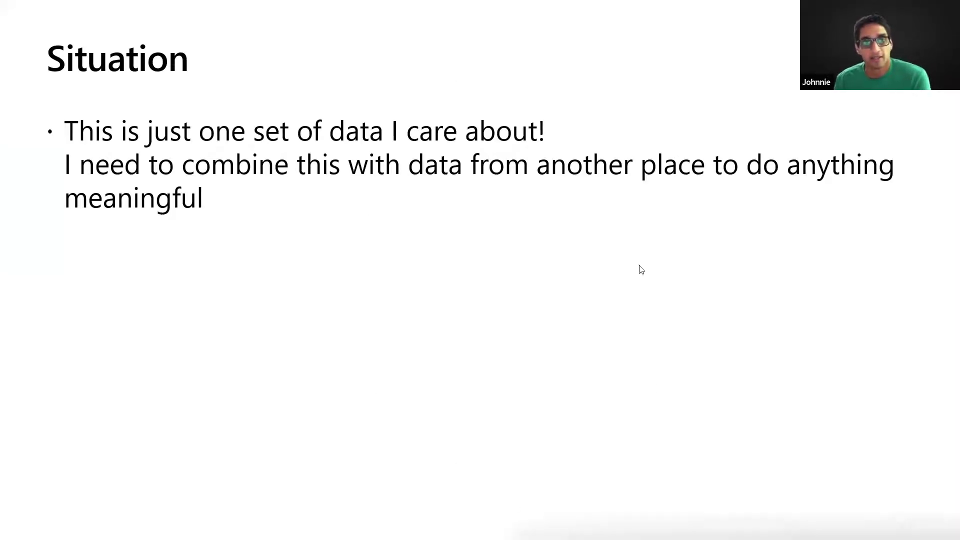
left_click(659, 388)
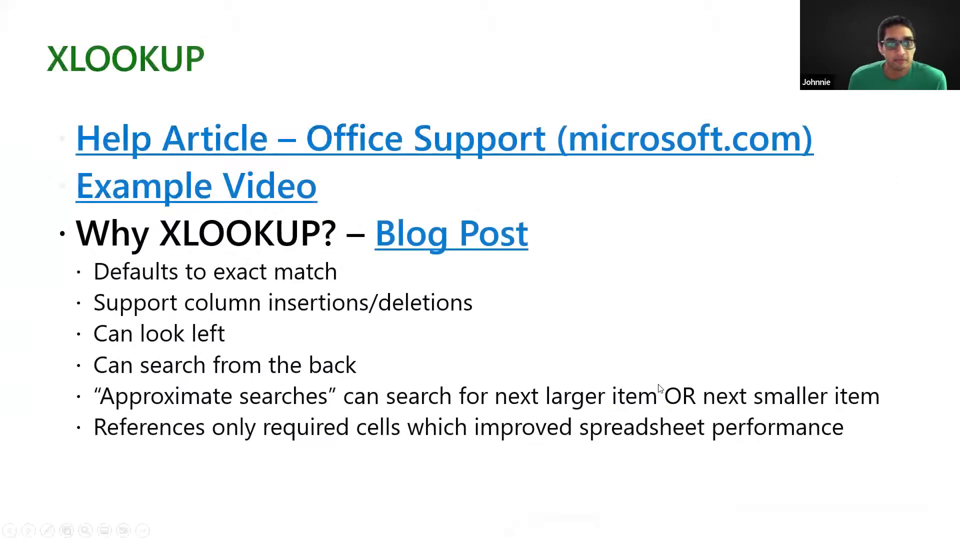
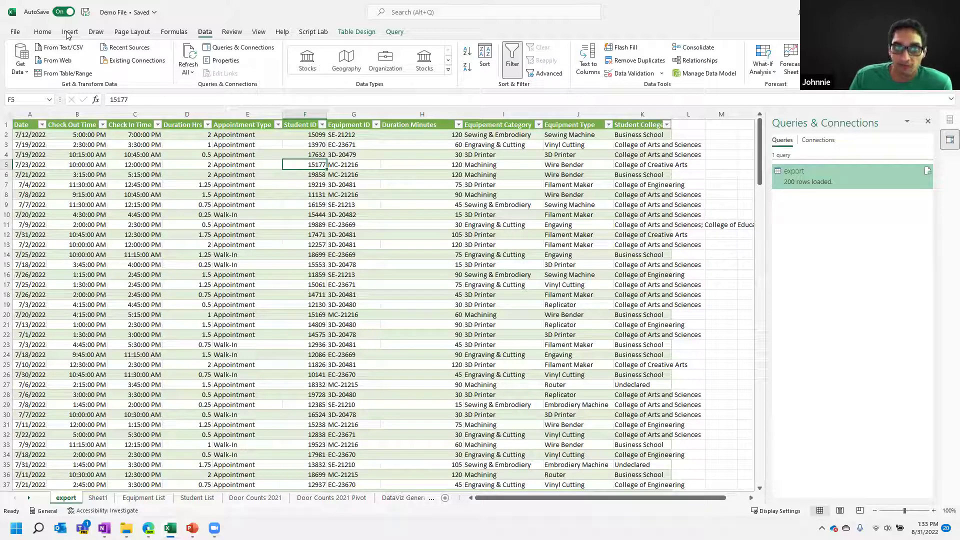
Create a PivotTable from the export table on a new worksheet.
left_click(69, 33)
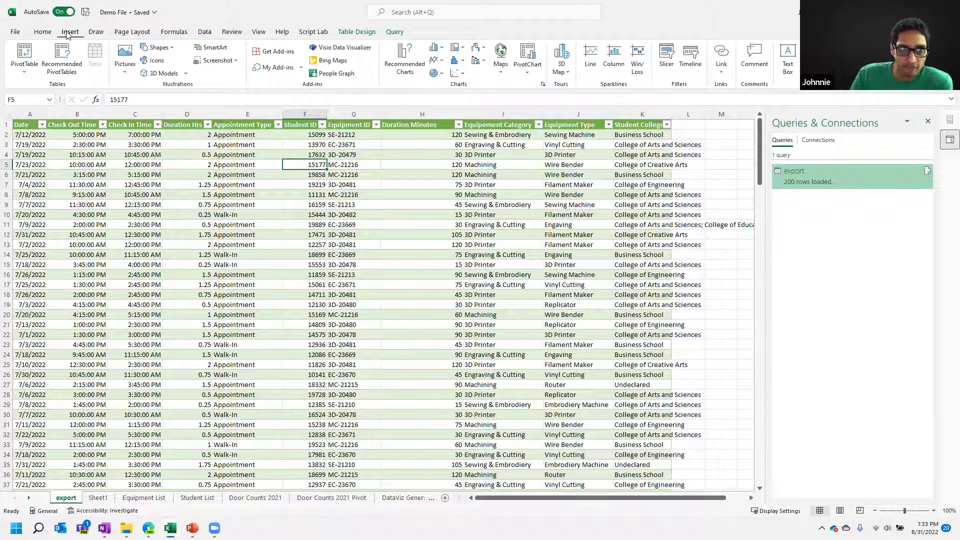
left_click(25, 57)
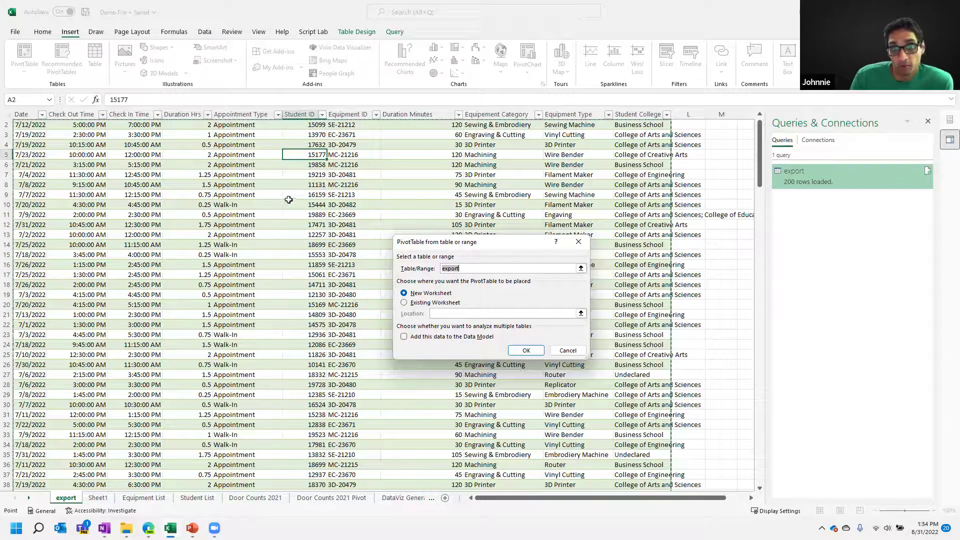
left_click(527, 349)
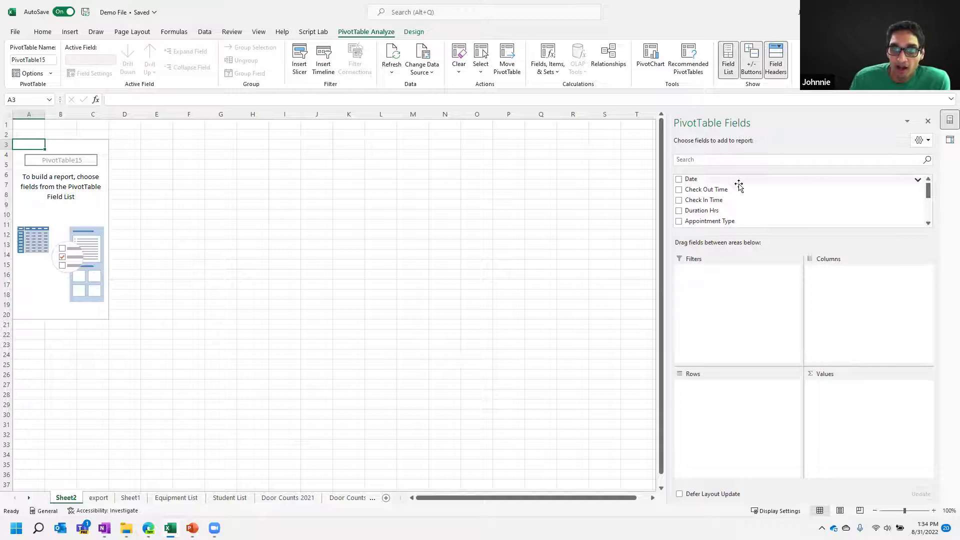
Sum Duration Minutes in the PivotTable and break it down in rows by Equipement Category, with Equipment Type nested beneath.
scroll(782, 200, "down", 5)
scroll(783, 200, "up", 1)
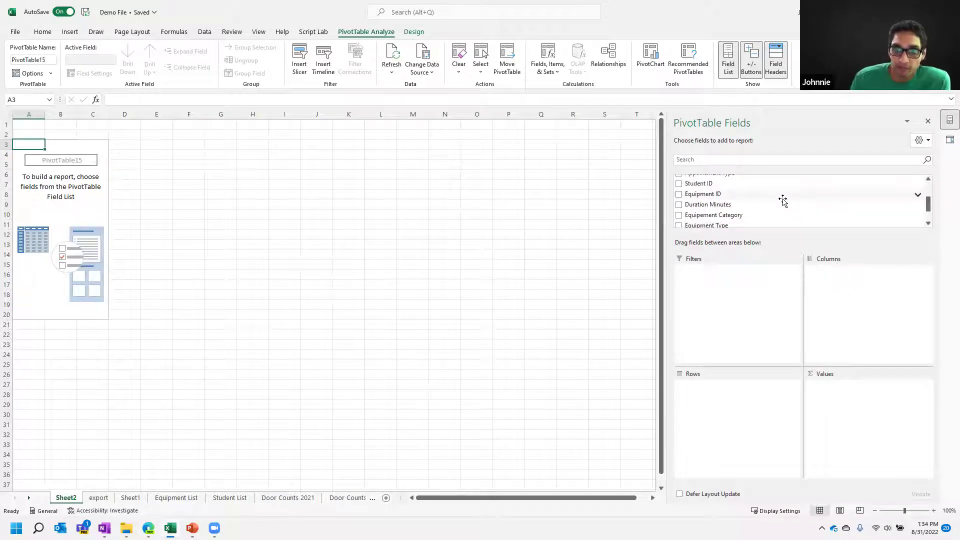
left_click(679, 206)
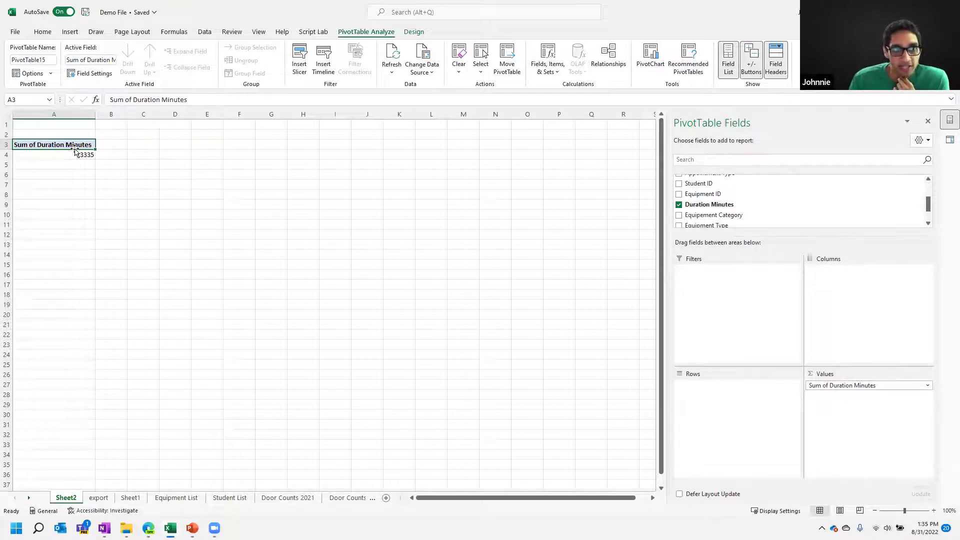
mouse_move(62, 155)
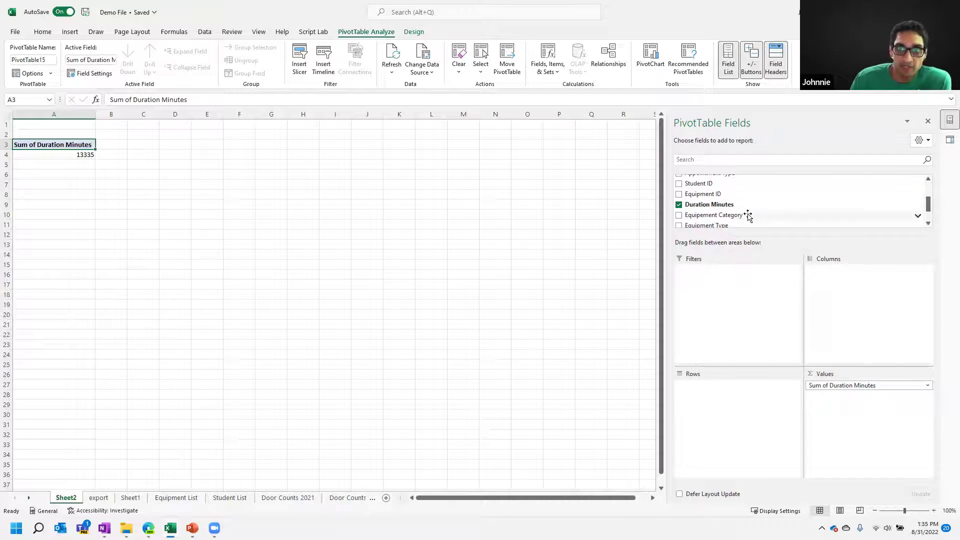
left_click_drag(748, 215, 748, 395)
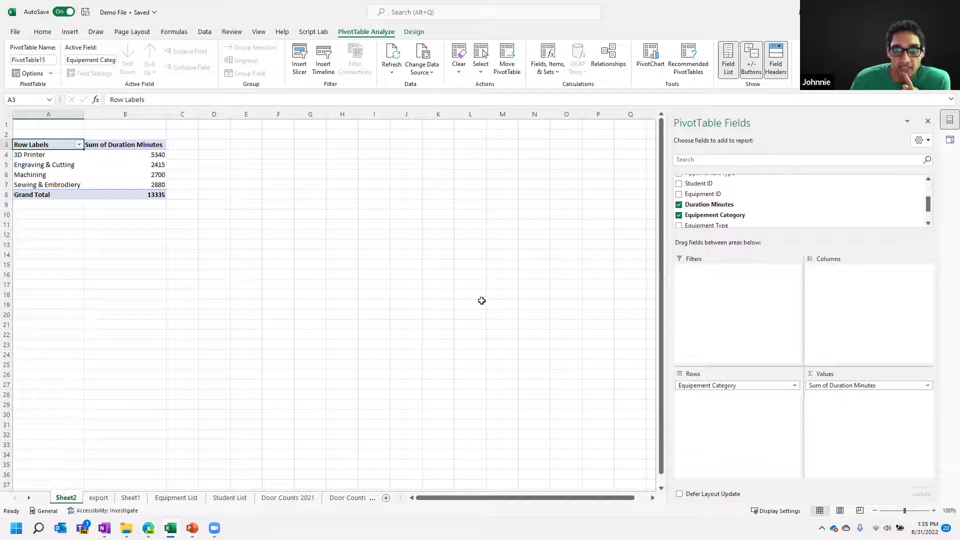
left_click_drag(724, 226, 740, 401)
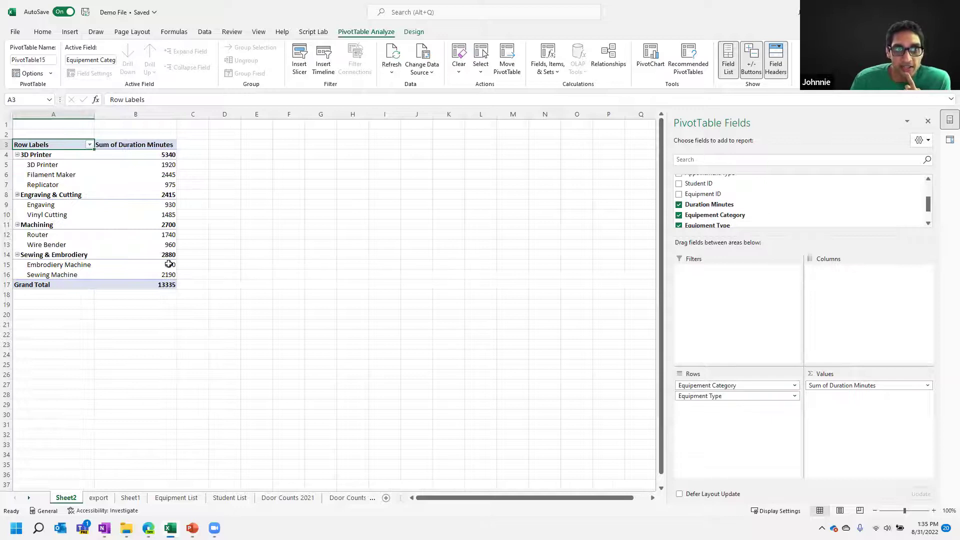
Compare the 3D Printer category subtotal with the summed minutes of its 3D Printer, Filament Maker and Replicator rows.
left_click(166, 154)
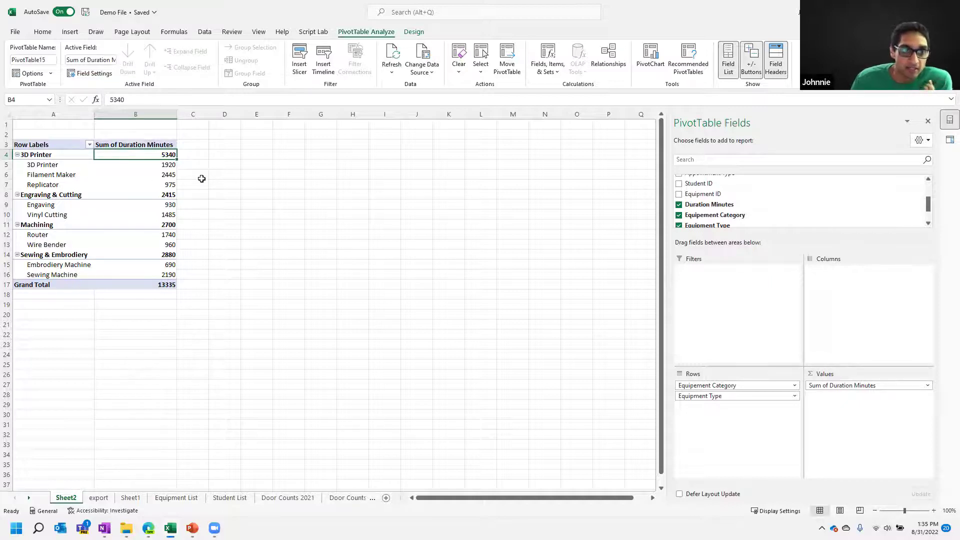
left_click(162, 167)
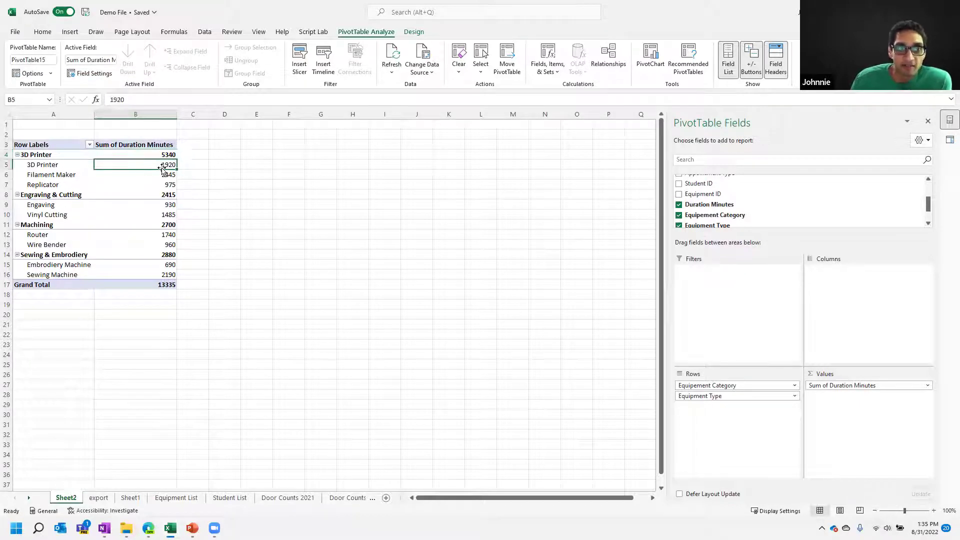
left_click(168, 186)
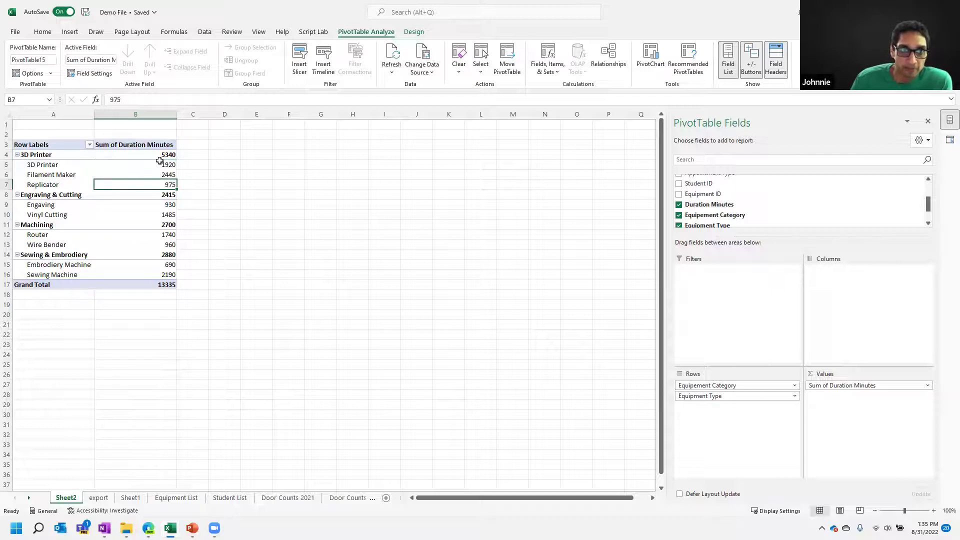
left_click(167, 165)
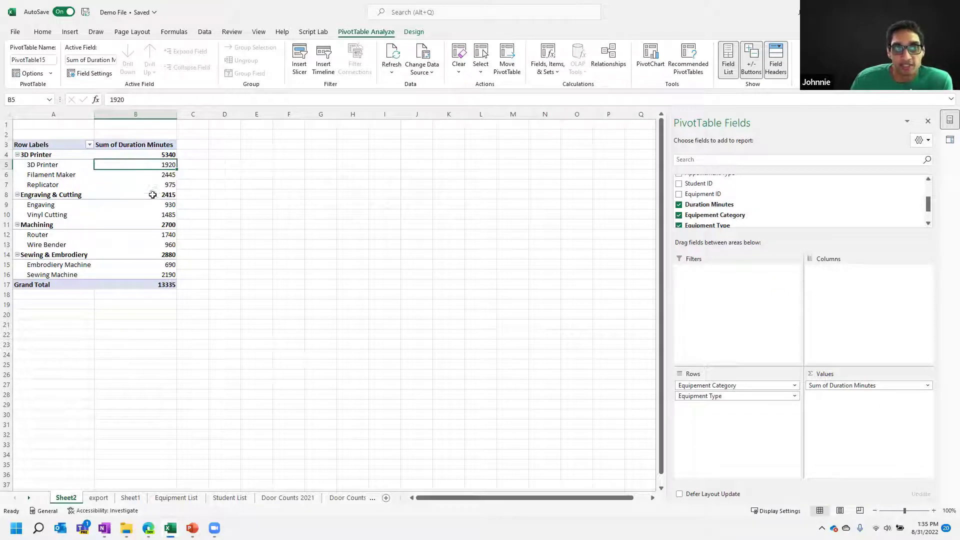
left_click_drag(148, 165, 150, 185)
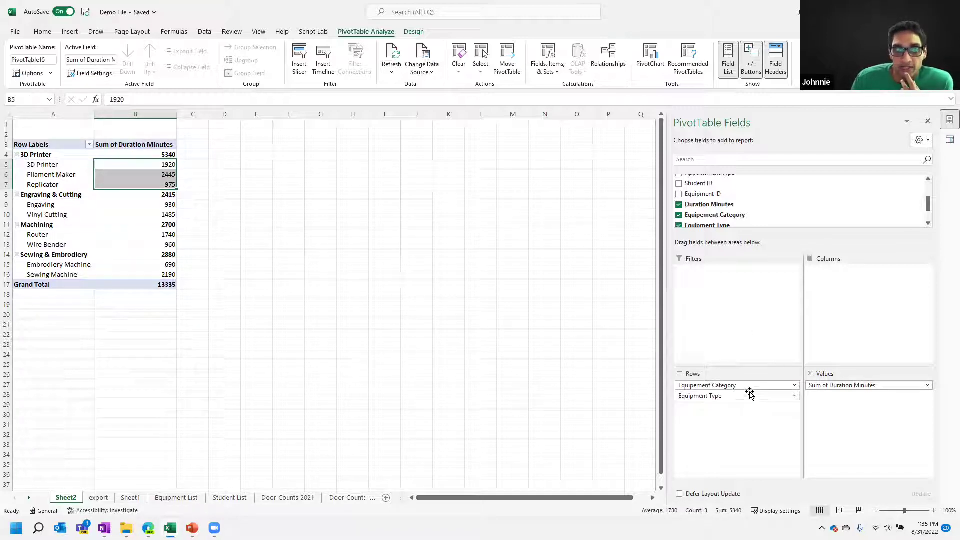
Remove Equipment Type from the PivotTable rows and break the duration minutes down by Student College in columns.
scroll(797, 205, "up", 2)
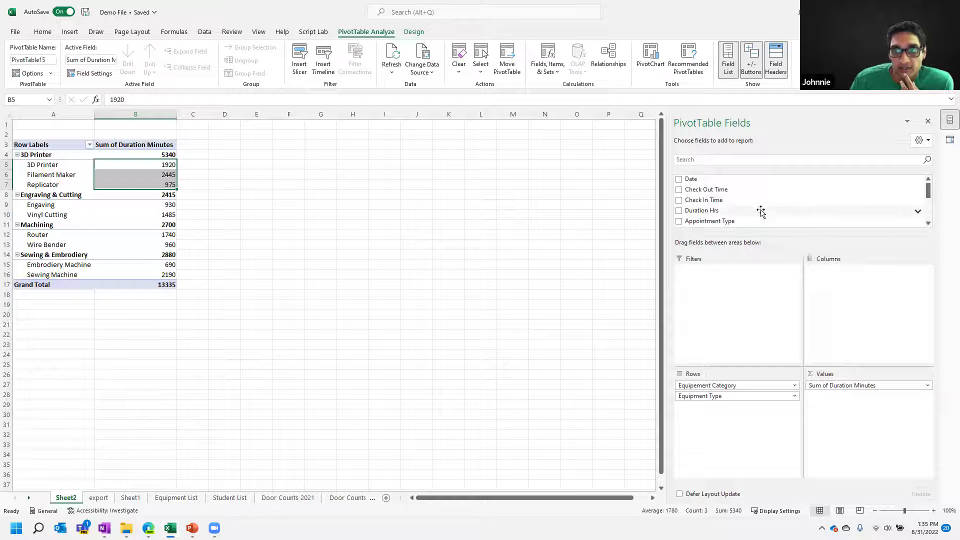
scroll(748, 220, "down", 2)
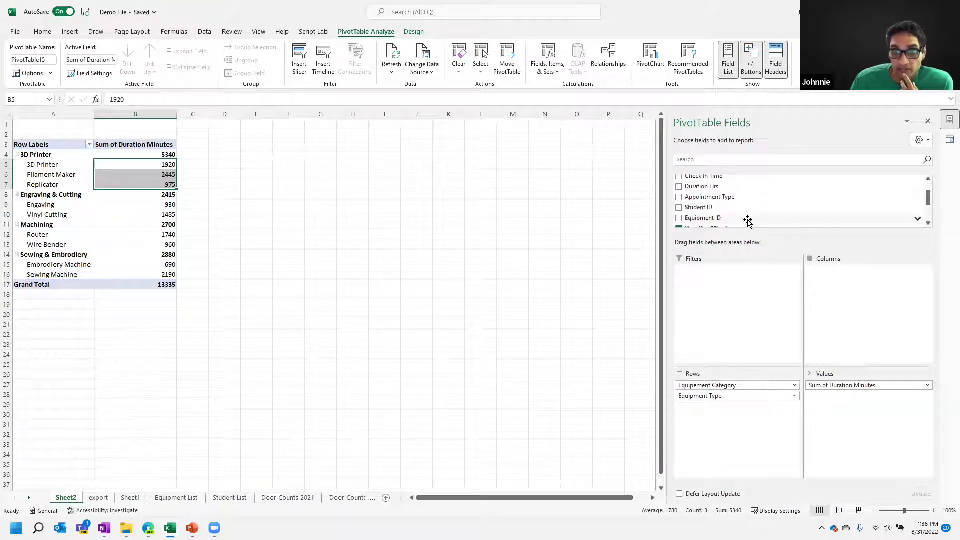
scroll(747, 220, "down", 3)
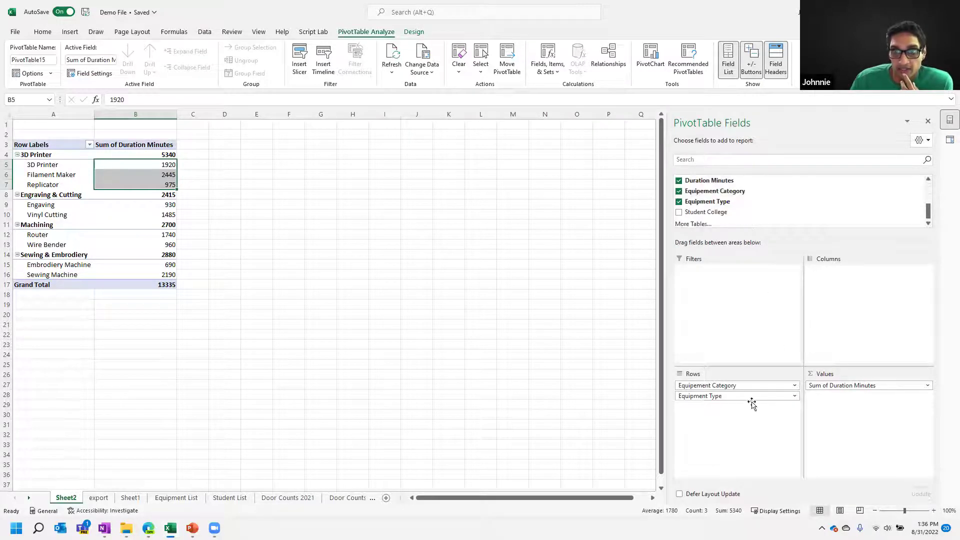
left_click_drag(753, 400, 317, 385)
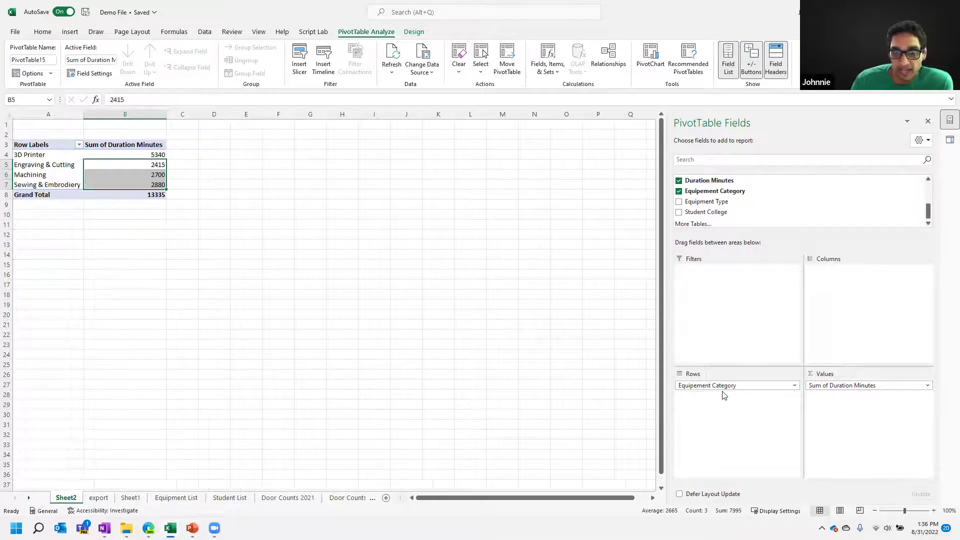
mouse_move(729, 387)
left_mouse_down()
mouse_move(758, 367)
mouse_move(739, 385)
left_mouse_up()
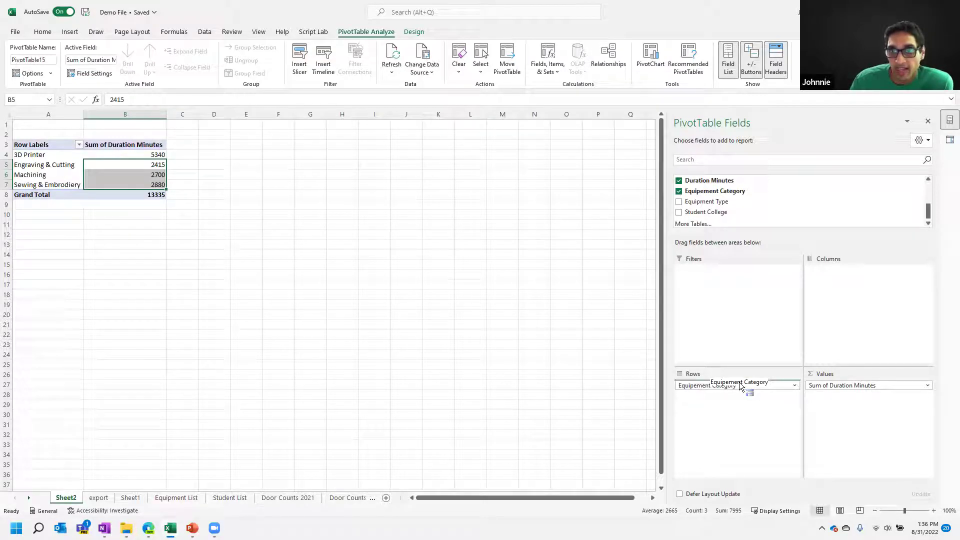
left_click_drag(740, 386, 739, 385)
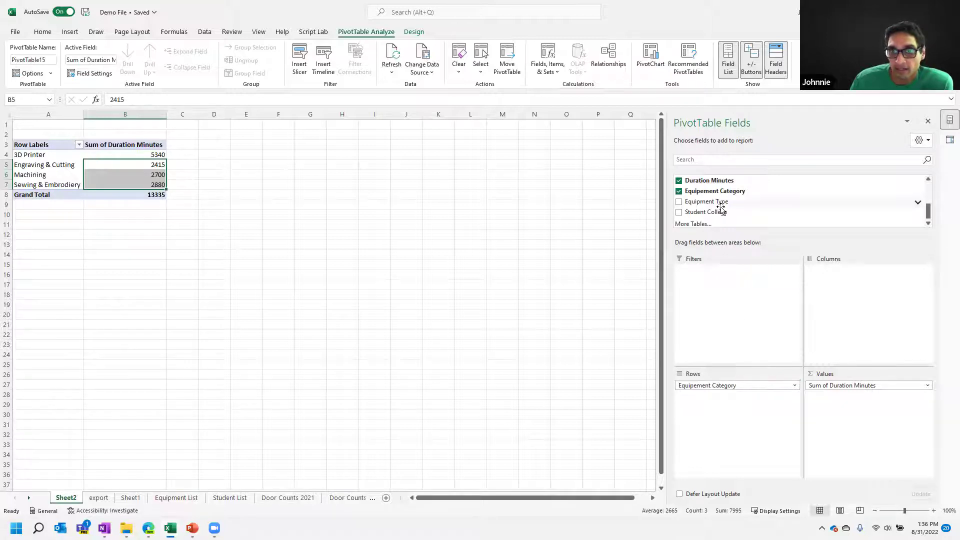
left_click_drag(718, 212, 834, 295)
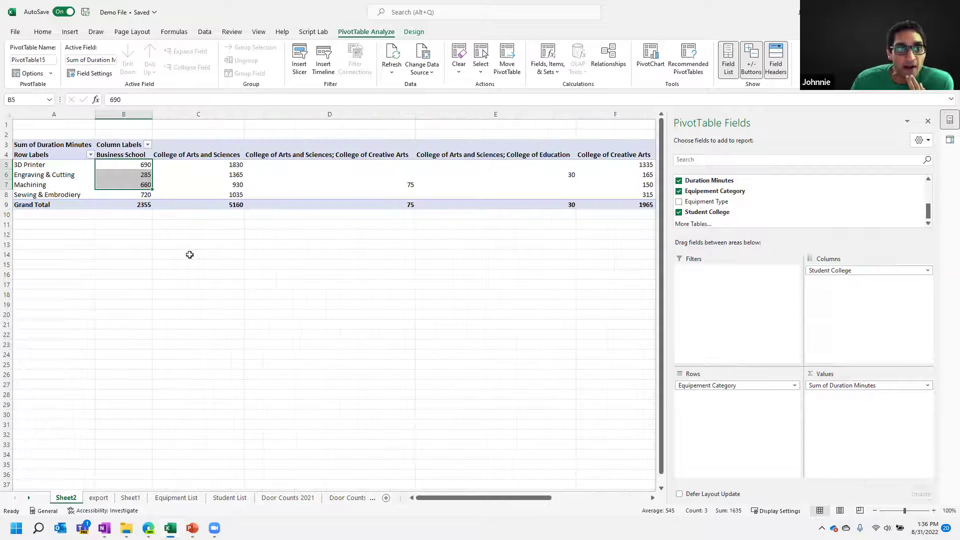
Check minutes for Business School and College of Arts and Sciences, and summarise Duration Minutes by Count.
left_click(189, 255)
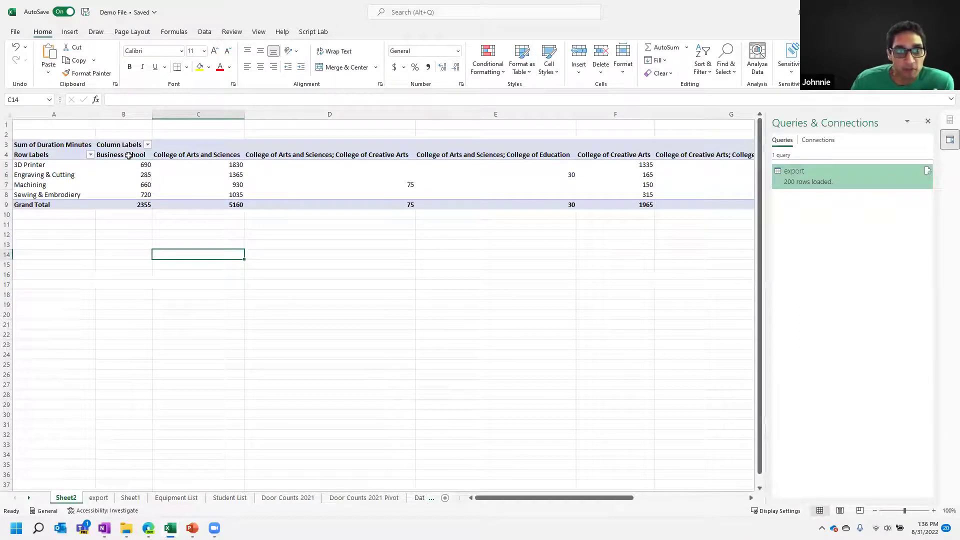
left_click(130, 155)
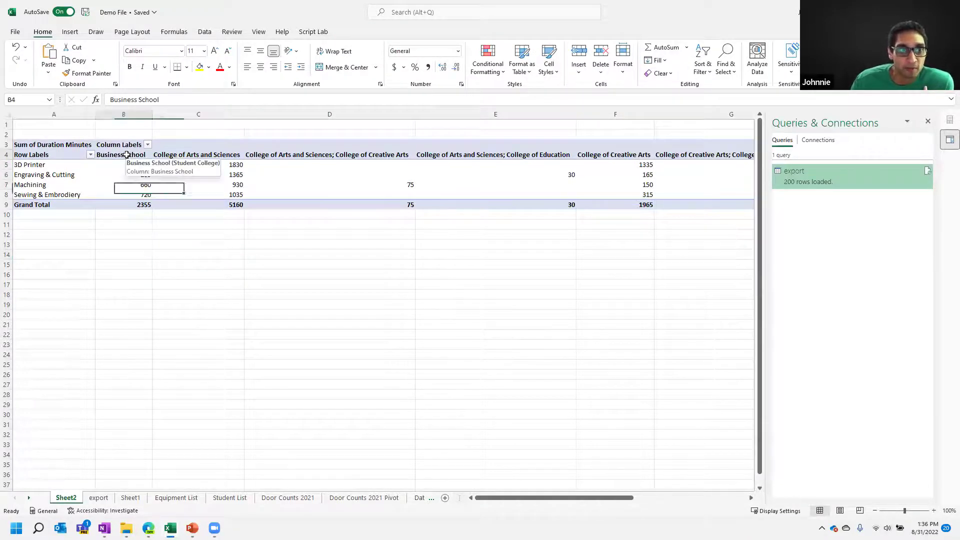
left_click(122, 164)
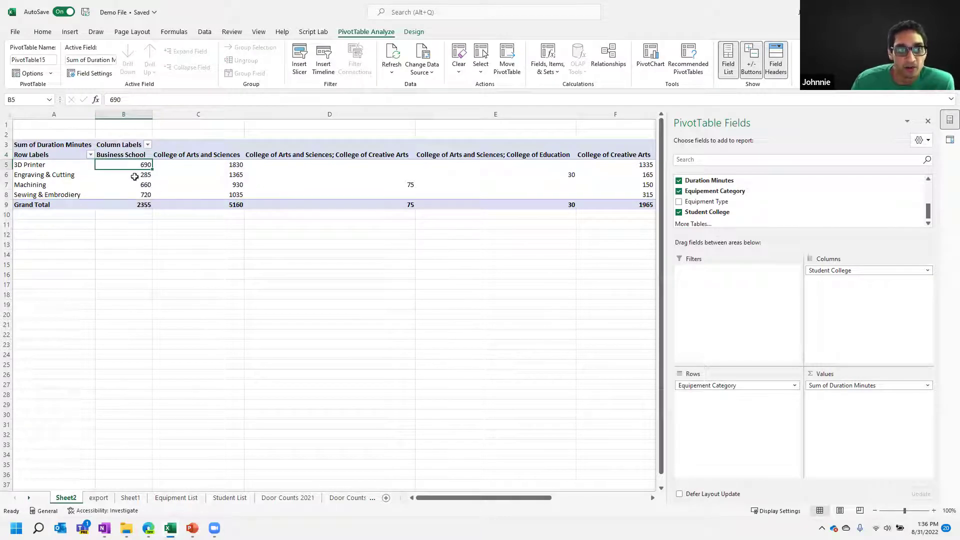
left_click(221, 195)
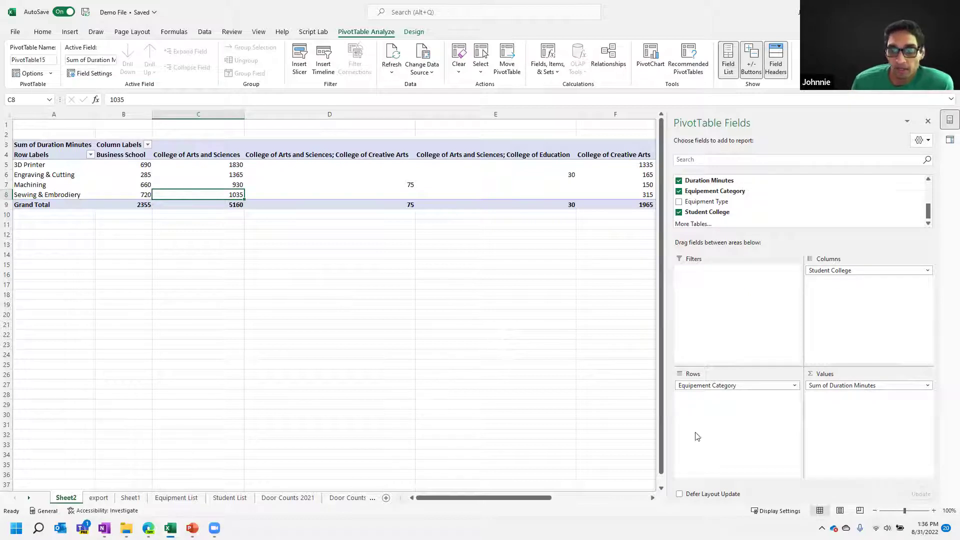
left_click(928, 386)
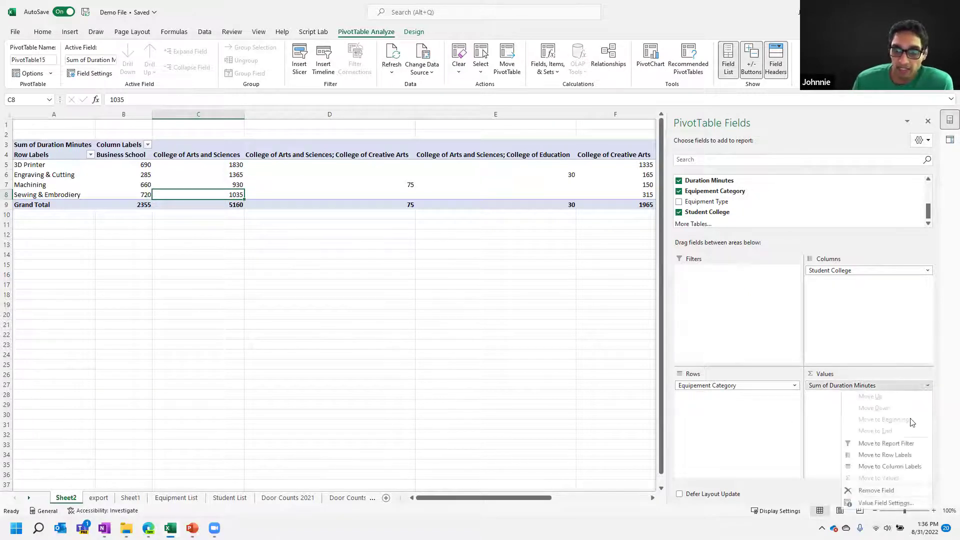
left_click(884, 503)
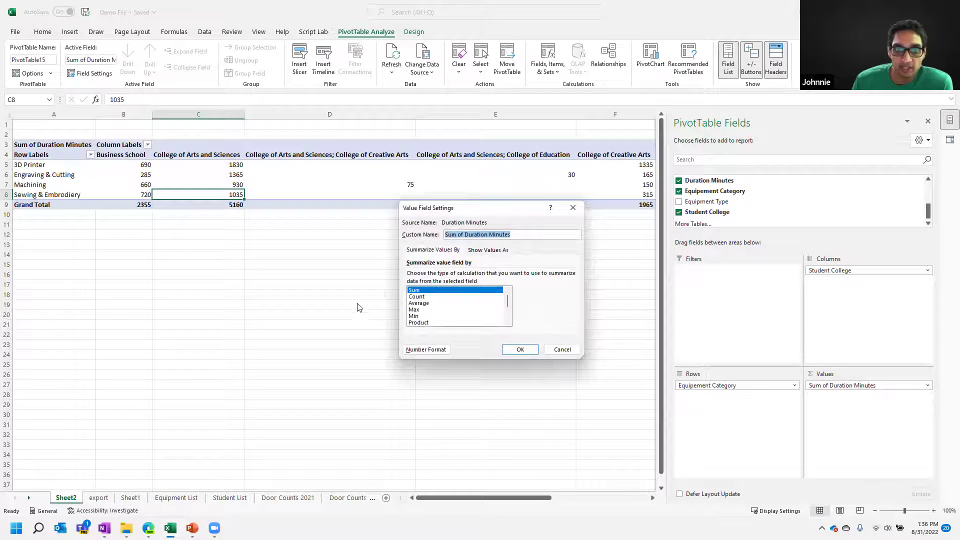
left_click(424, 297)
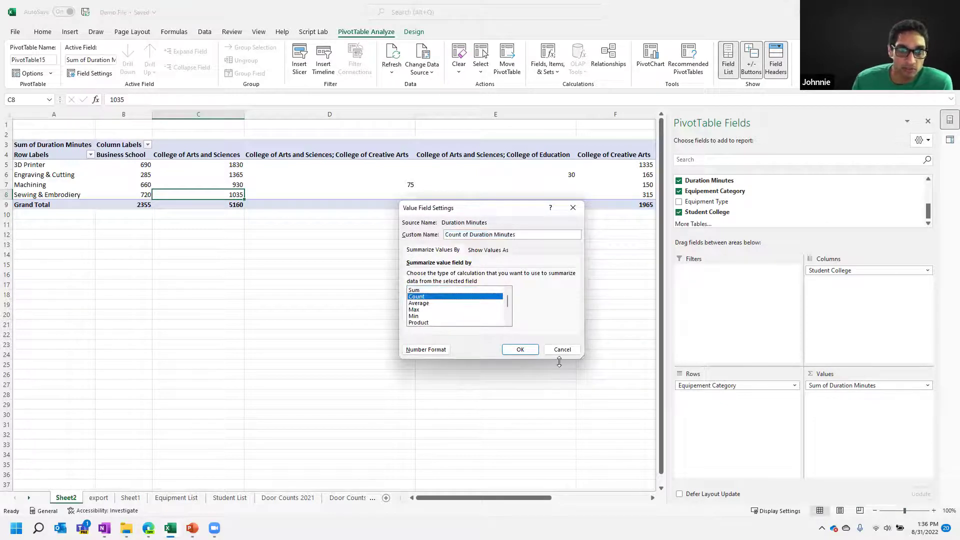
left_click(519, 350)
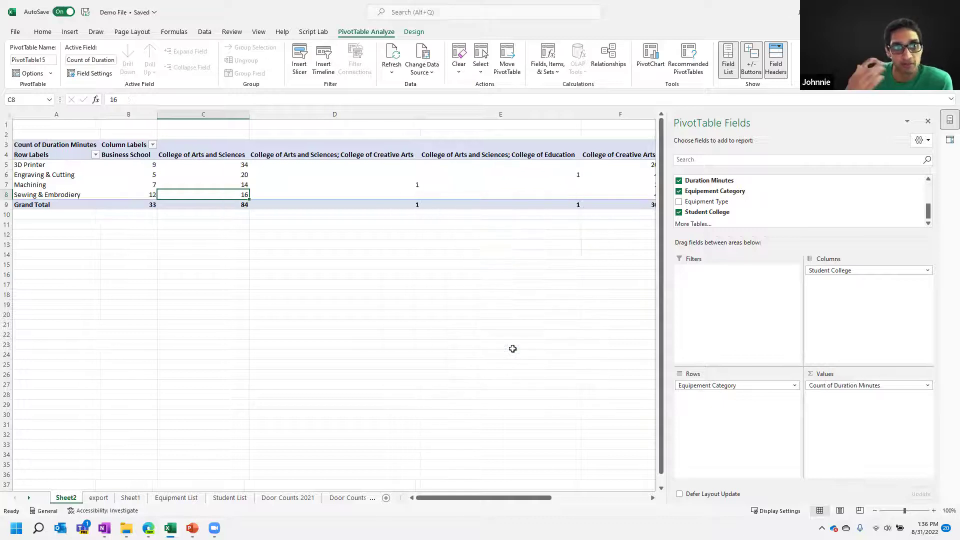
Check the usage counts per college and nest Equipment Type beneath Equipement Category in the PivotTable rows.
left_click(140, 165)
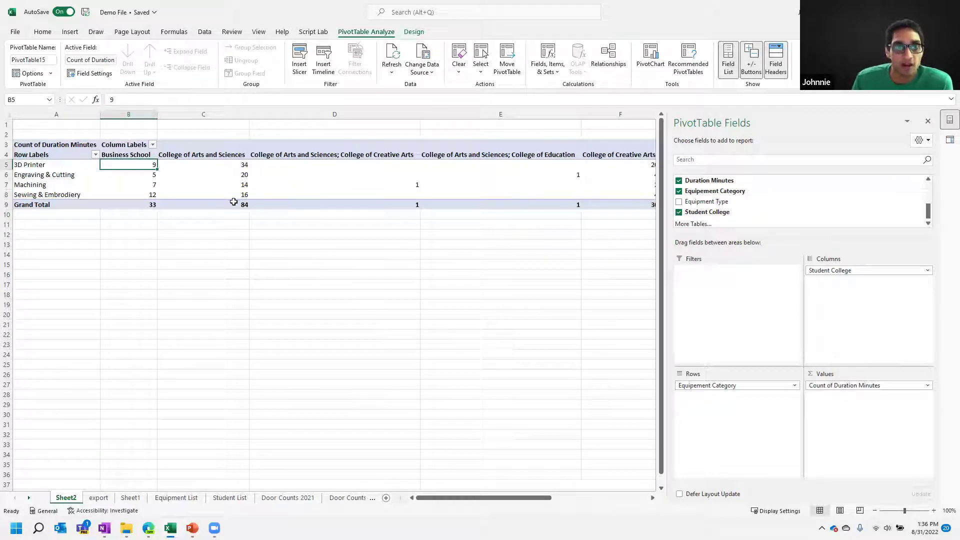
left_click(367, 179)
left_click(365, 185)
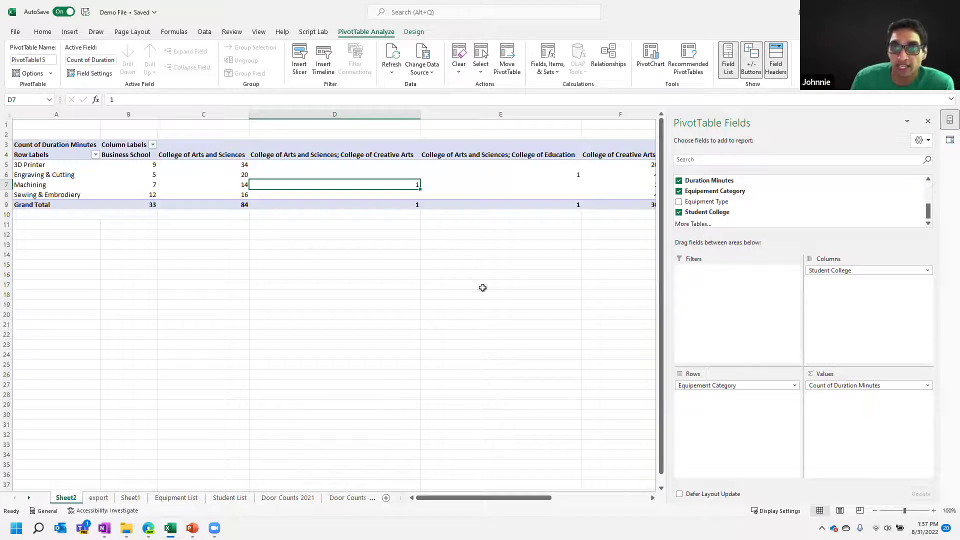
left_click_drag(722, 201, 735, 425)
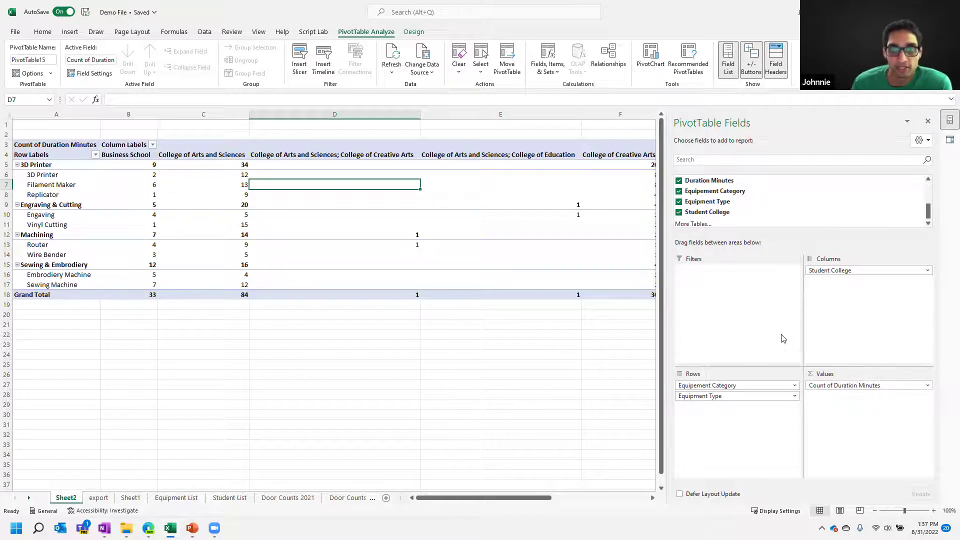
Add Date as a report filter to the PivotTable and filter it to 7/2/2022.
left_click_drag(928, 212, 928, 188)
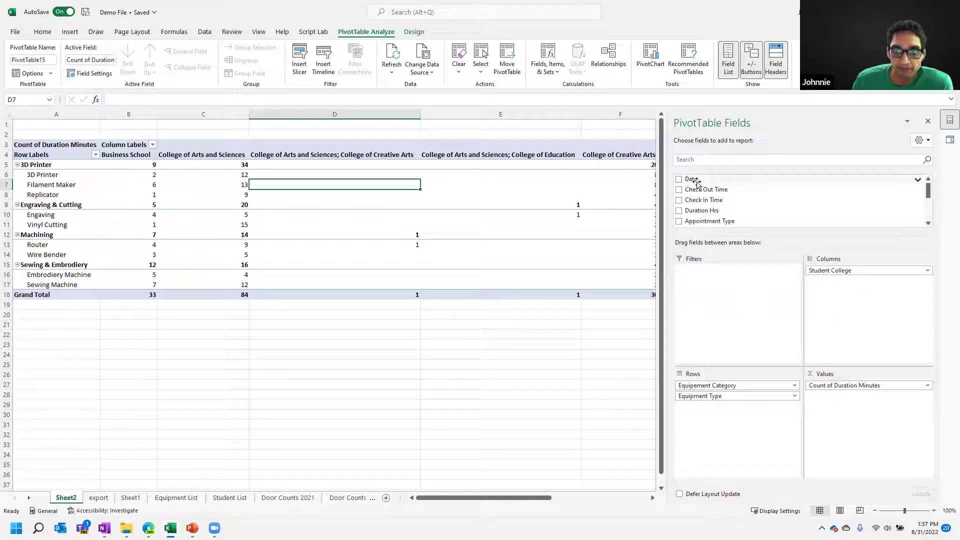
left_click_drag(691, 181, 720, 324)
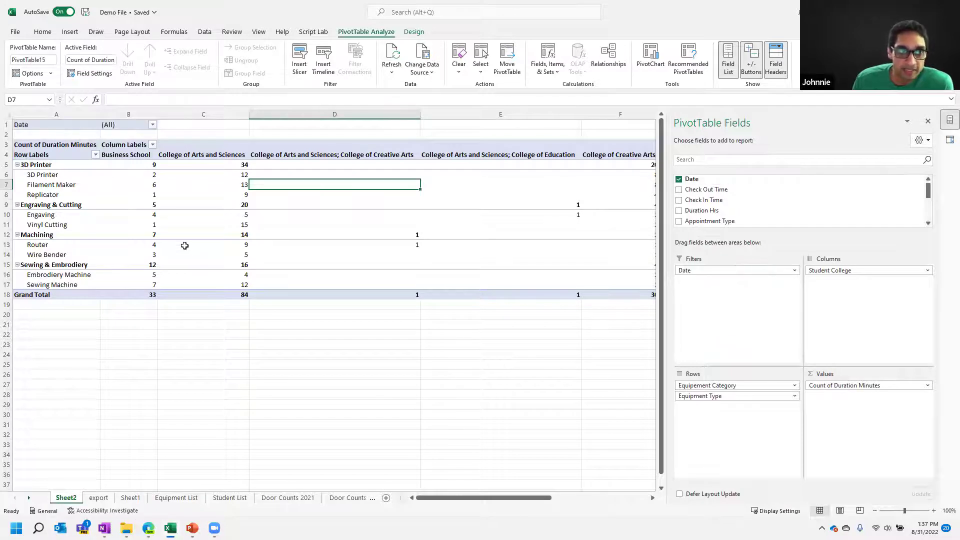
left_click(153, 125)
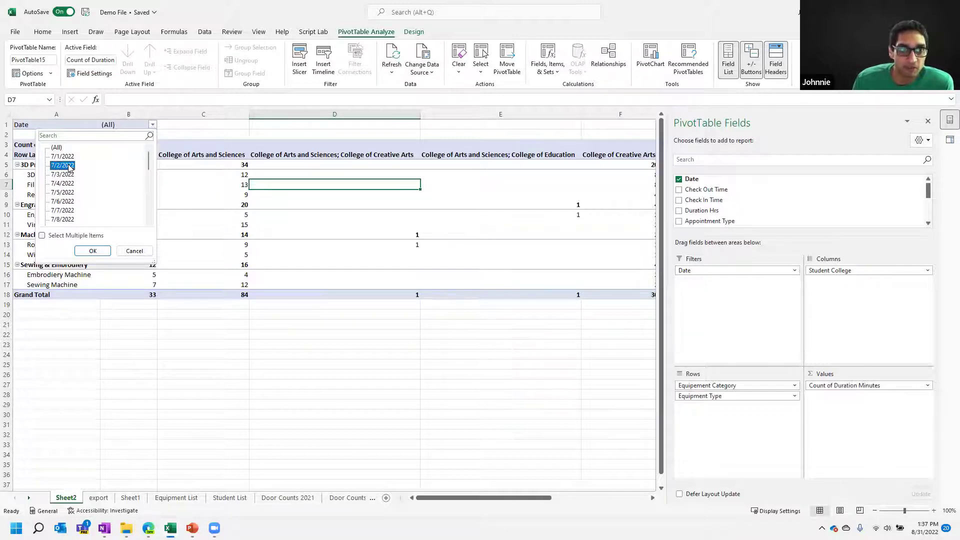
left_click(100, 253)
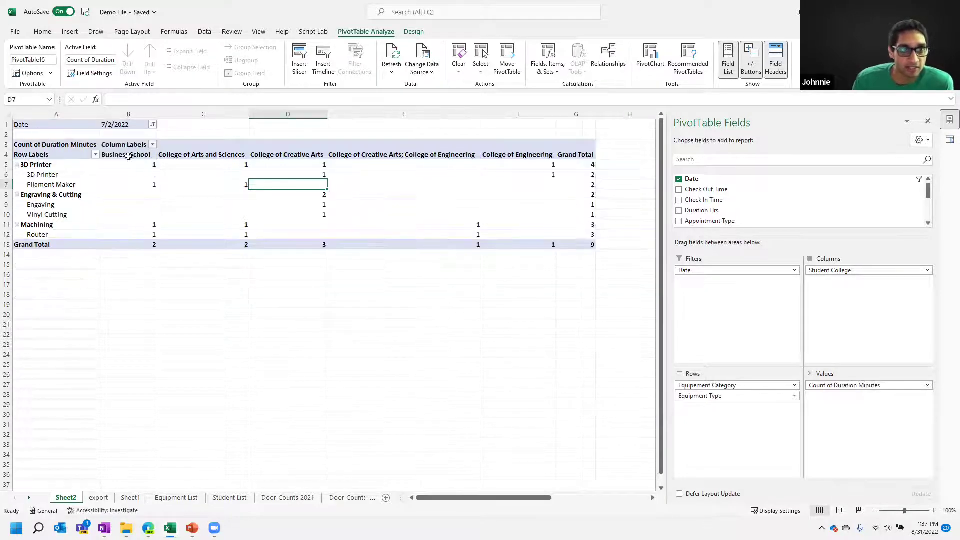
Allow multiple dates in the Date filter and extend the selection to 7/1/2022 through 7/7/2022.
left_click(153, 125)
left_click(42, 236)
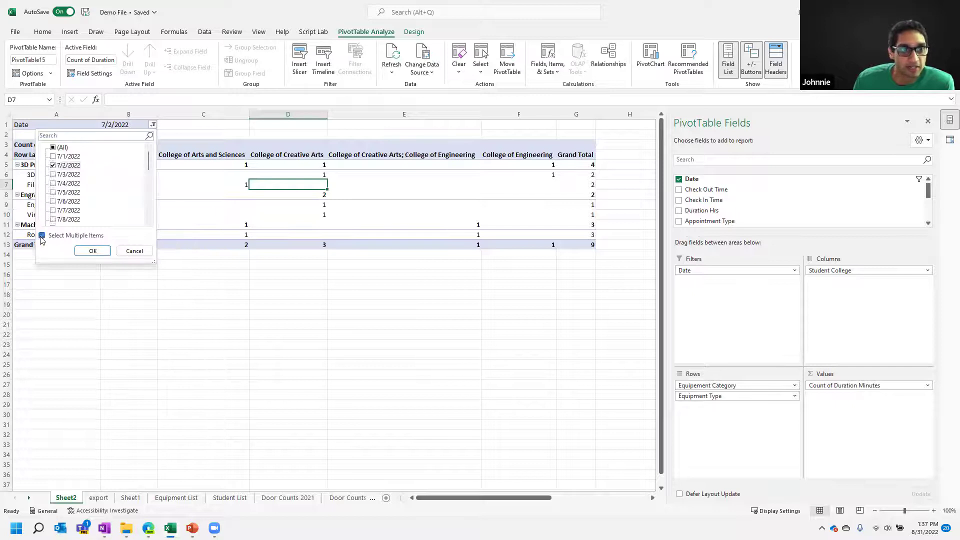
left_click(53, 157)
left_click(53, 175)
left_click(53, 183)
left_click(53, 193)
left_click(53, 202)
left_click(53, 210)
left_click(93, 251)
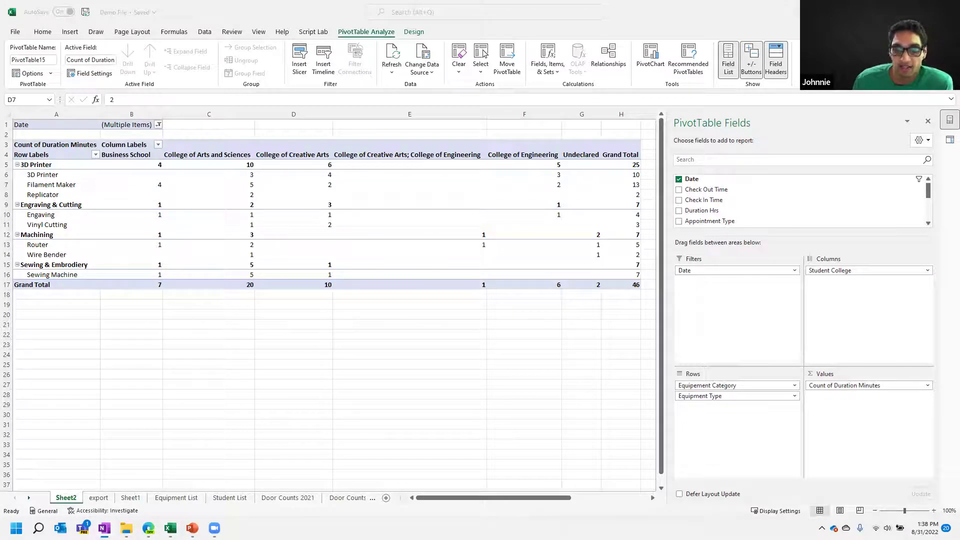
Close the PivotTable Fields and Queries & Connections panes and run Analyze Data on the export sheet's table.
left_click(925, 121)
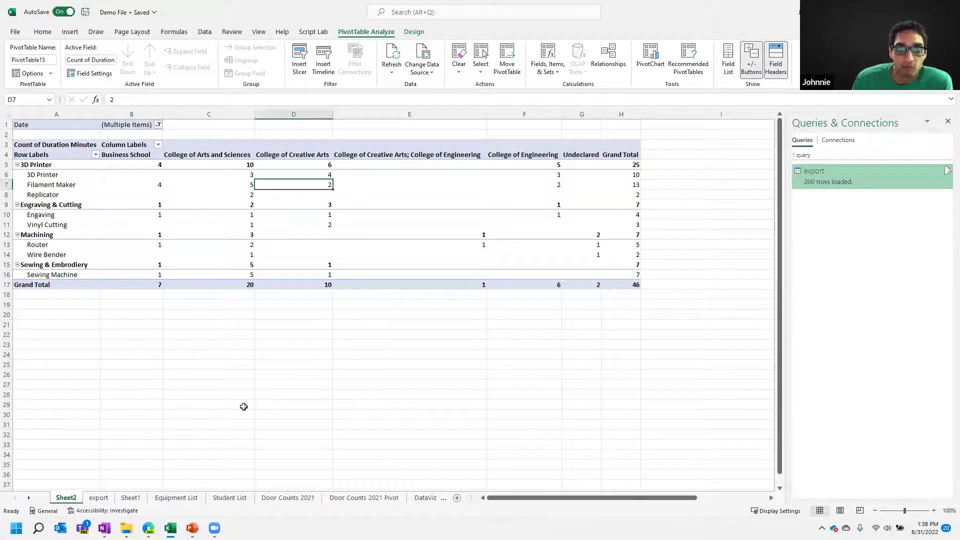
left_click(99, 498)
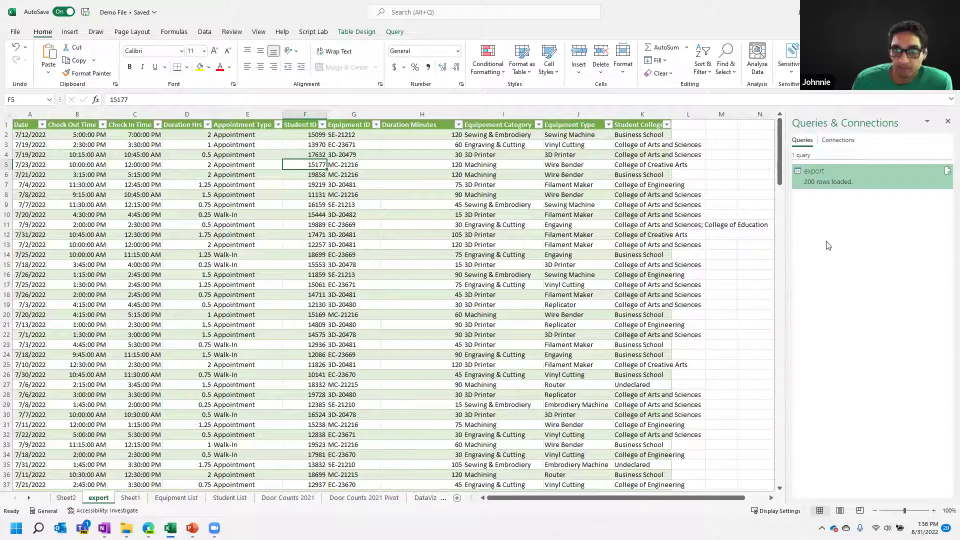
left_click(947, 121)
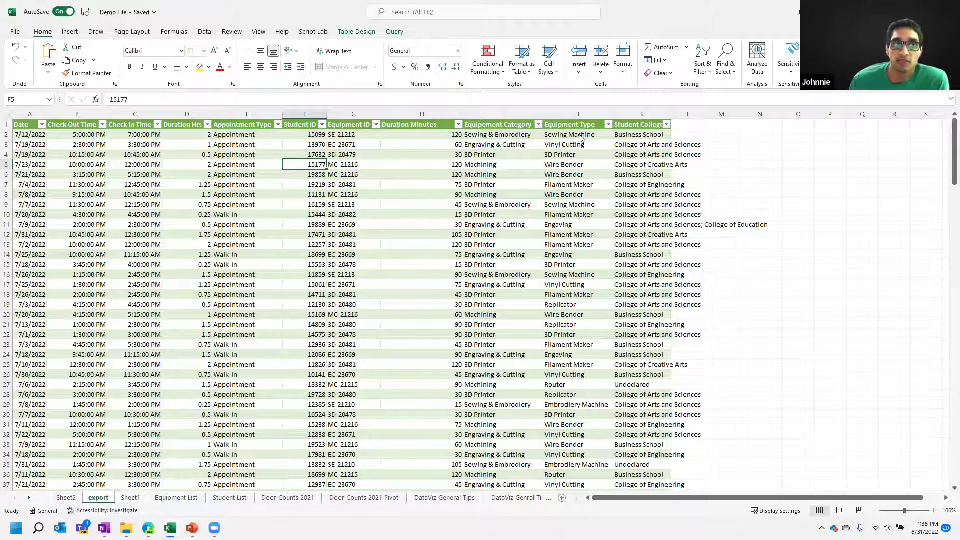
left_click(757, 59)
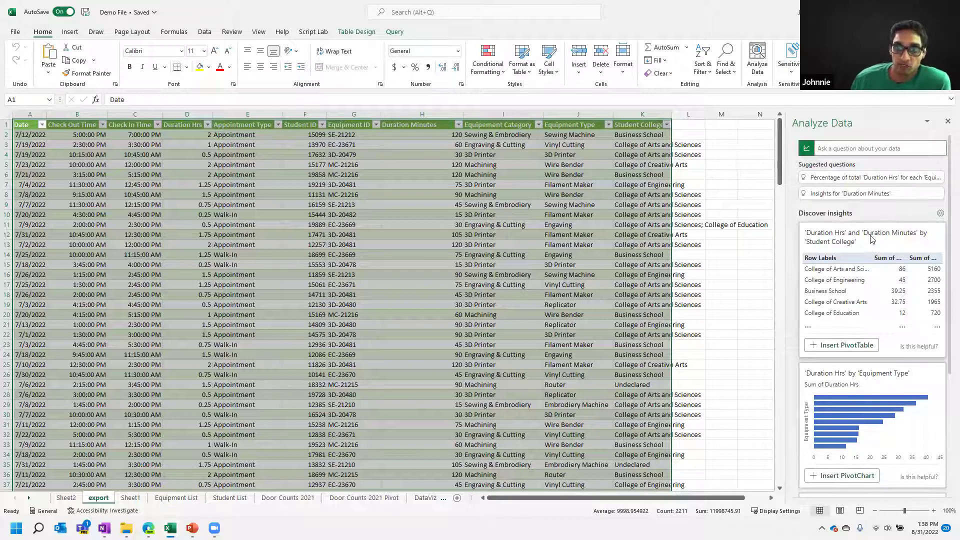
Insert the suggested PivotChart of Duration Minutes by Student College that highlights College of Arts and Sciences.
scroll(908, 390, "down", 2)
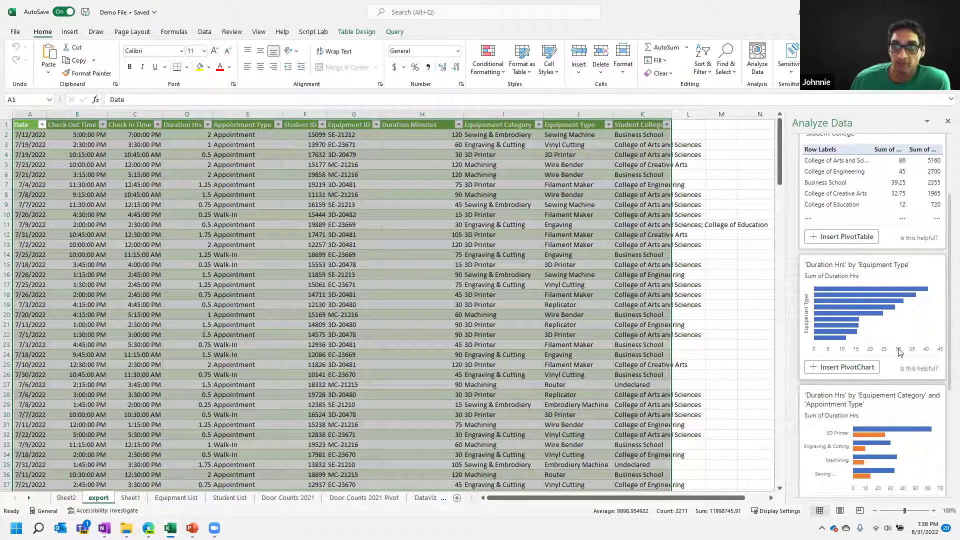
scroll(900, 347, "down", 3)
scroll(899, 347, "down", 1)
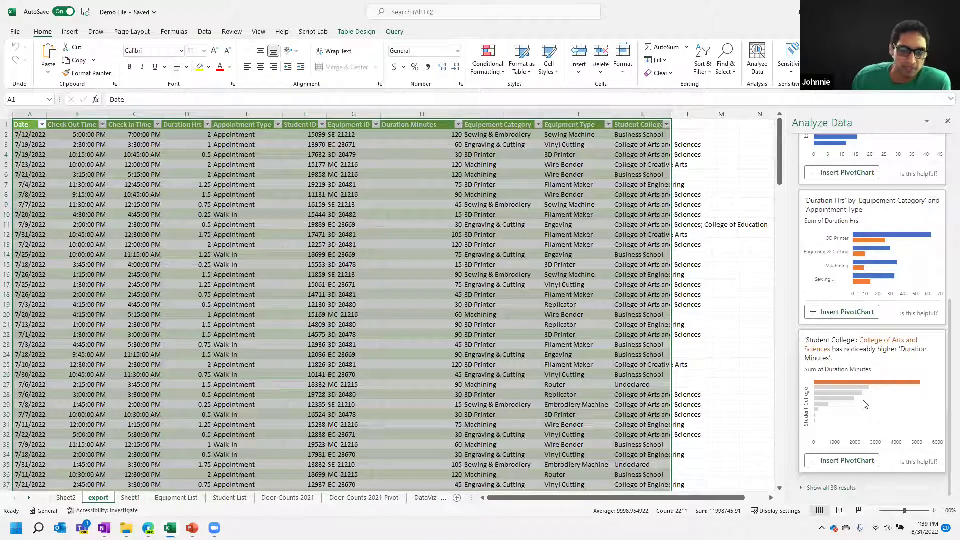
left_click(852, 460)
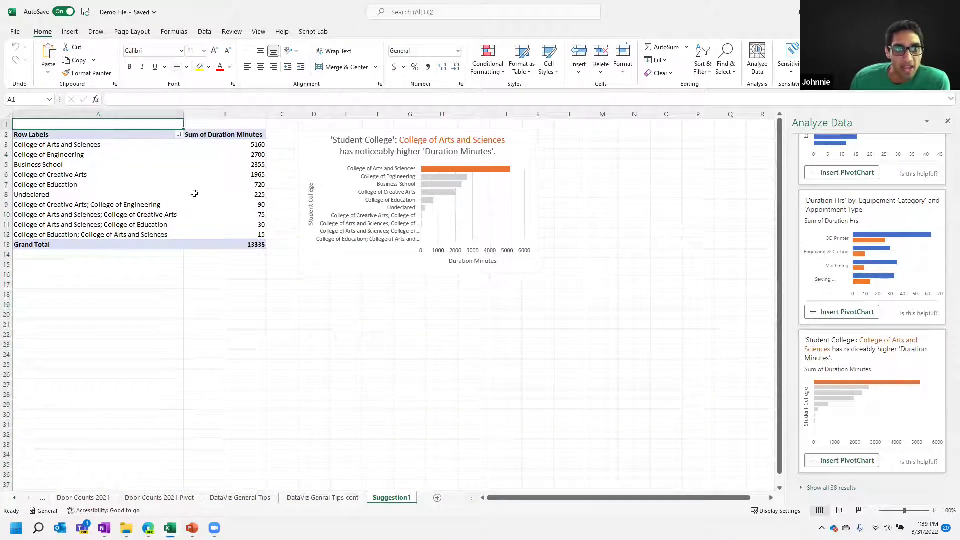
Examine the college breakdown in the new PivotTable, particularly the College of Arts and Sciences duration minutes.
left_click_drag(61, 146, 215, 232)
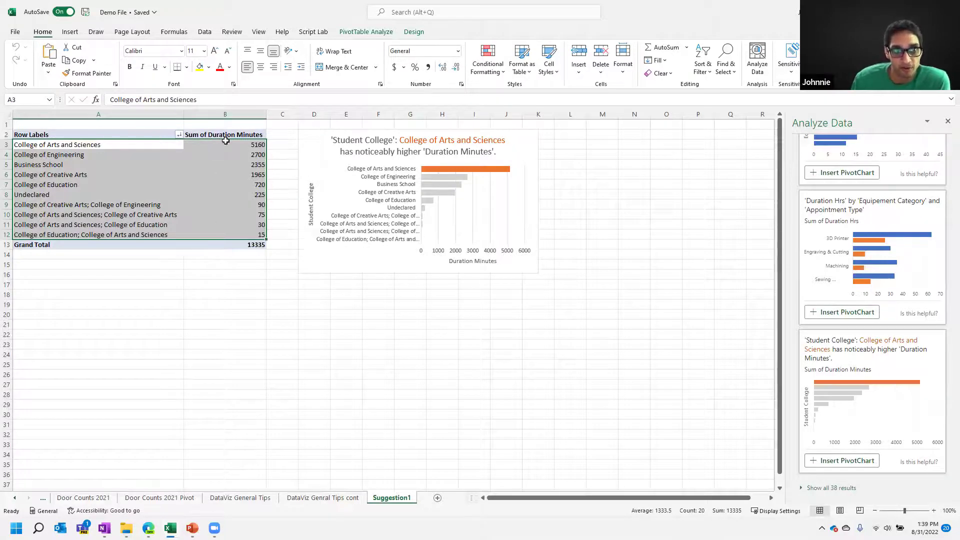
left_click(231, 279)
left_click(118, 145)
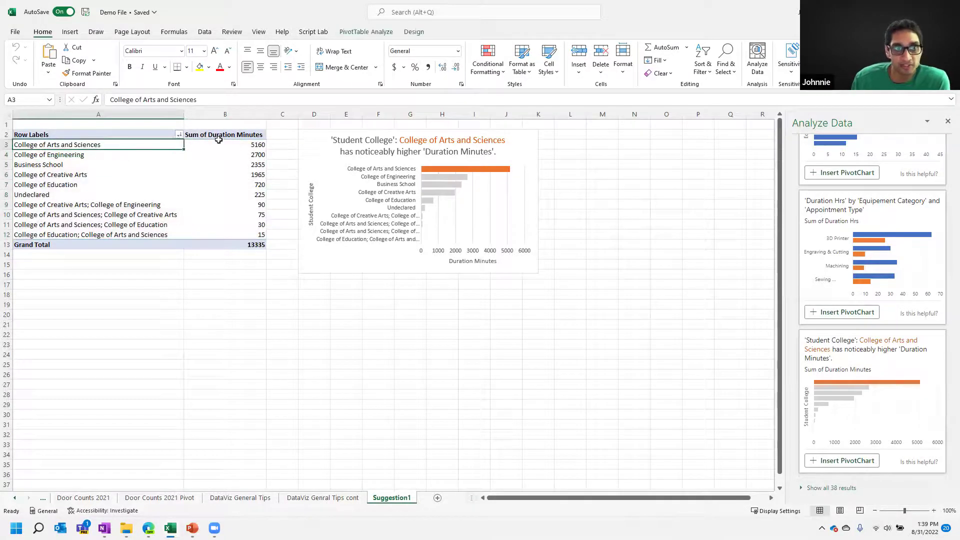
mouse_move(222, 144)
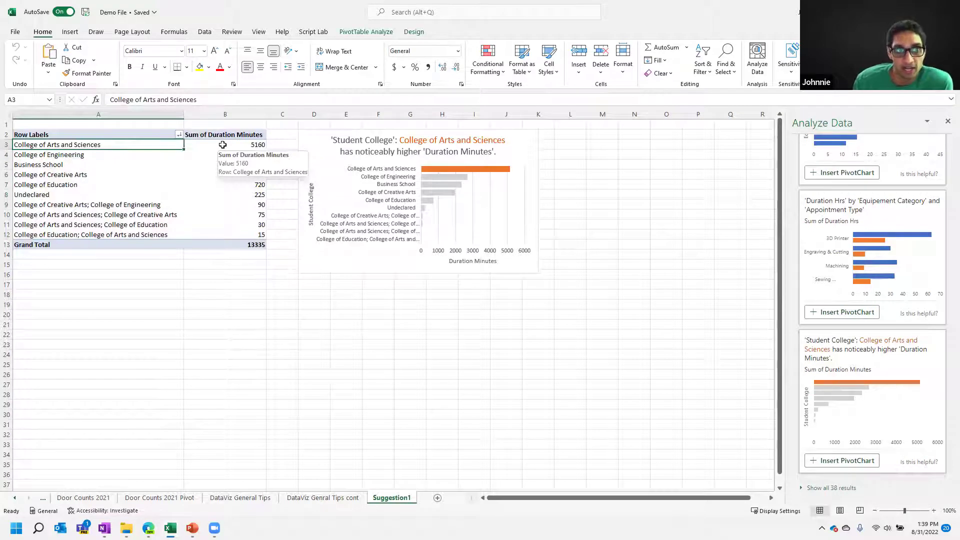
left_click(223, 145)
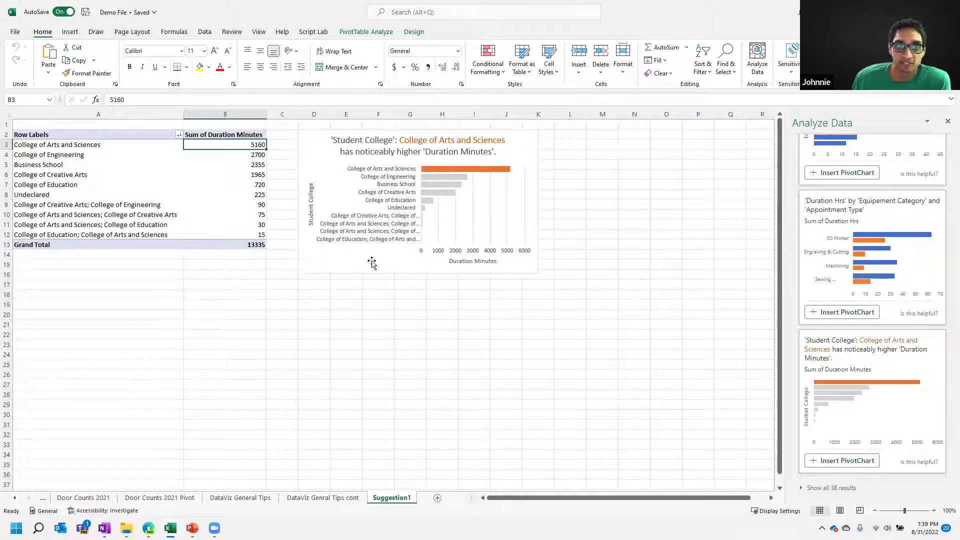
Move the Student College duration chart slightly closer to the PivotTable and close the Analyze Data pane.
left_click_drag(325, 138, 314, 136)
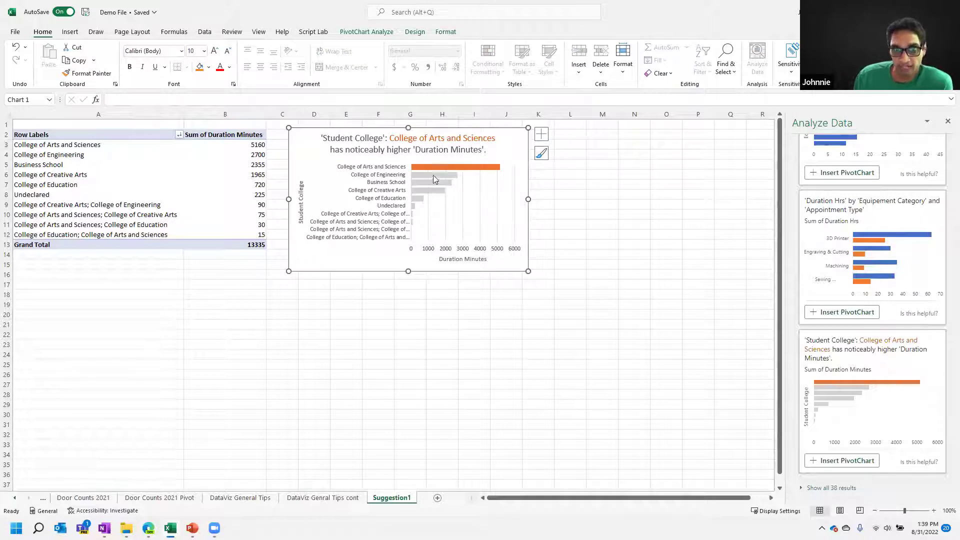
mouse_move(455, 180)
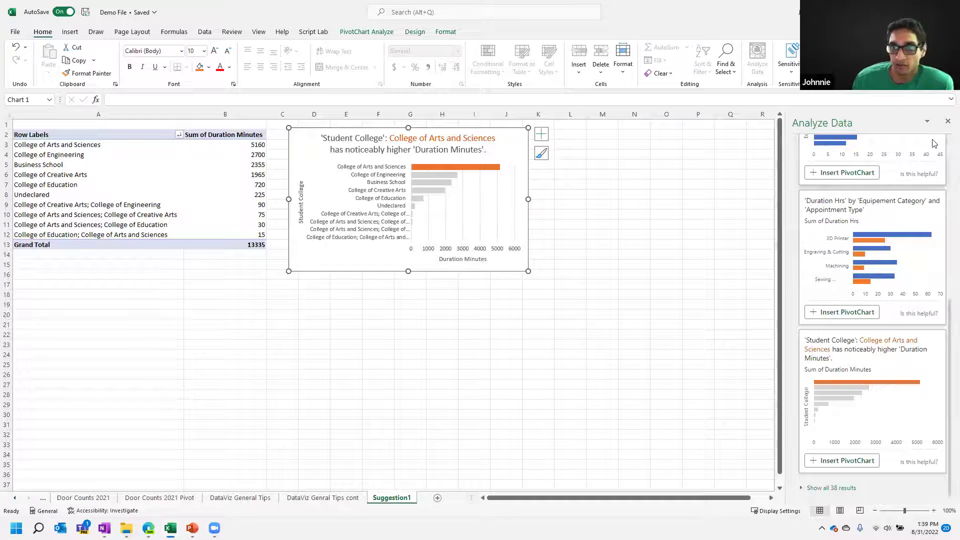
left_click(946, 128)
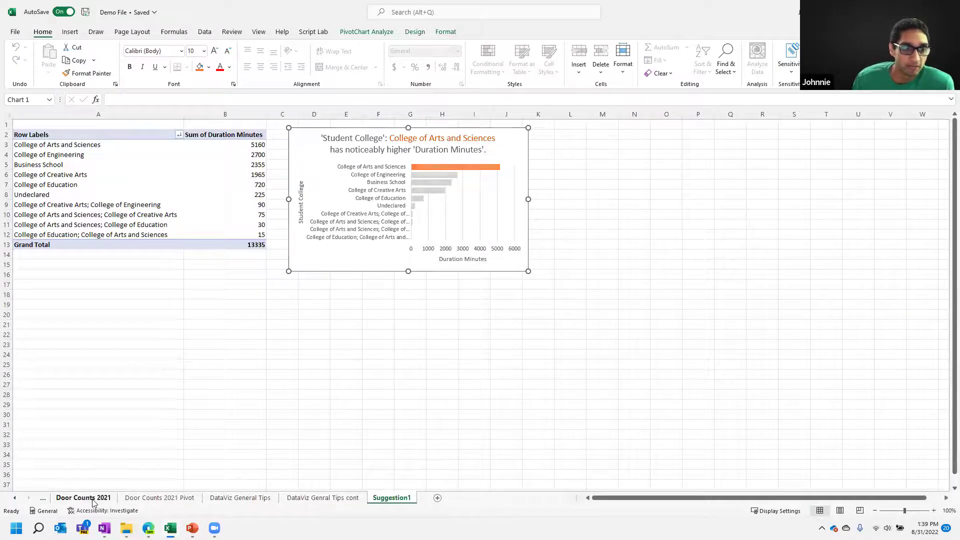
Run Analyze Data on the Door Counts 2021 table and insert the suggested PivotTable of Door Count by Attendee Type and Month.
left_click(83, 498)
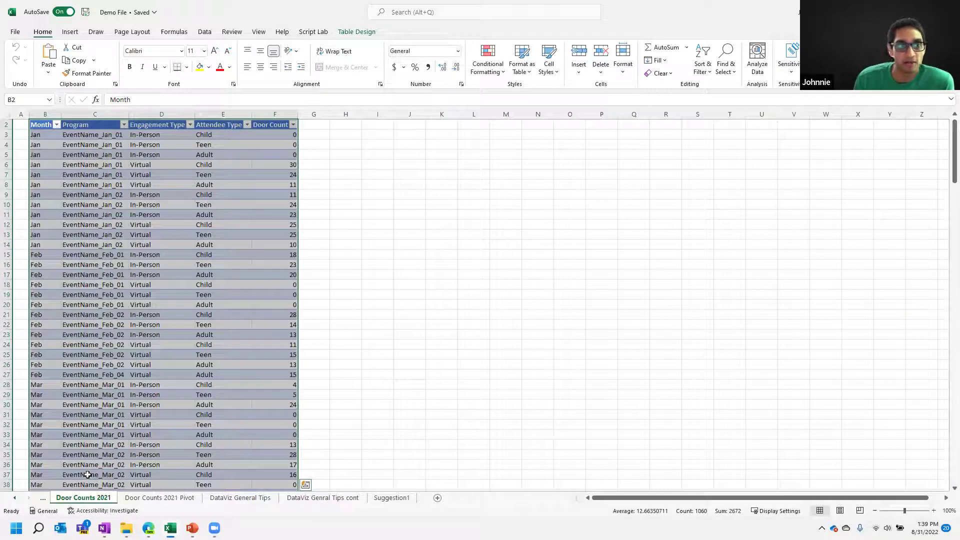
left_click(48, 135)
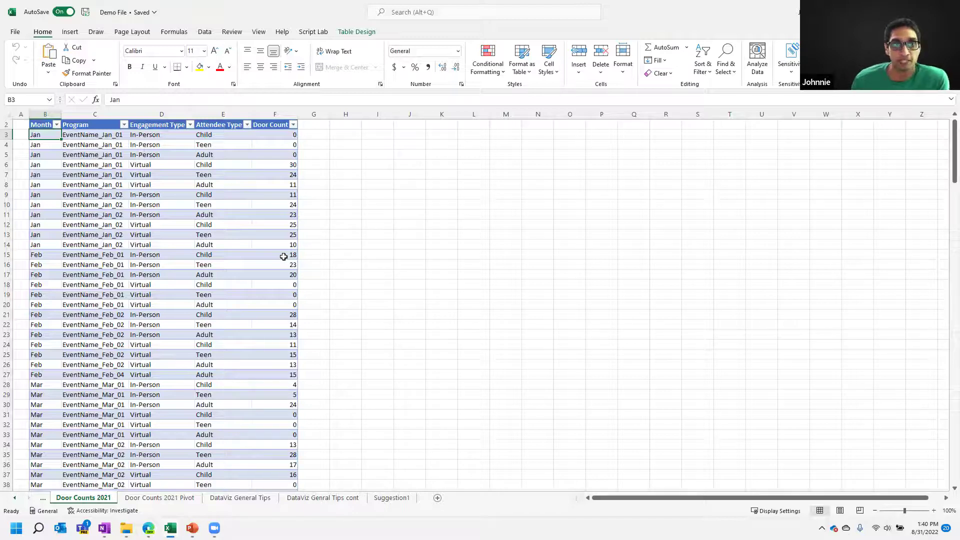
left_click(182, 174)
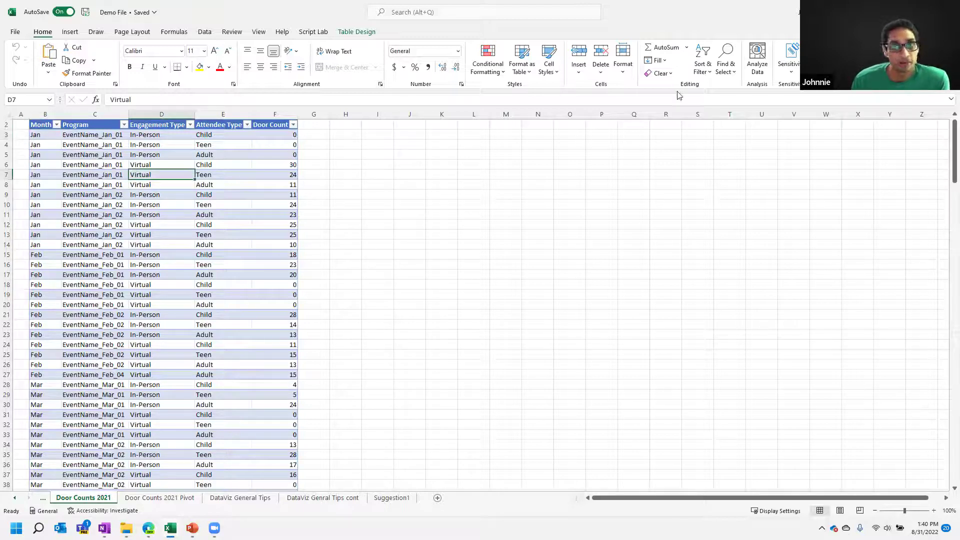
left_click(757, 59)
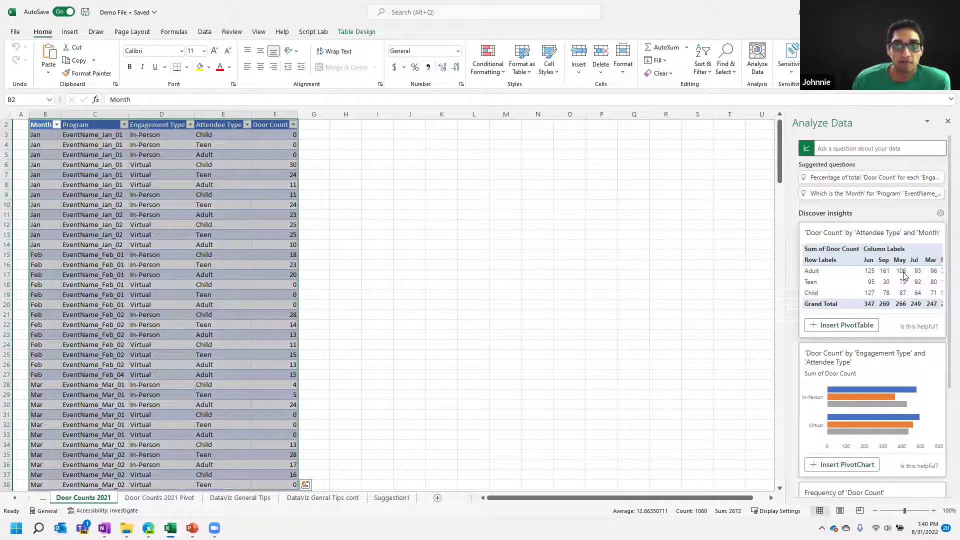
left_click(856, 326)
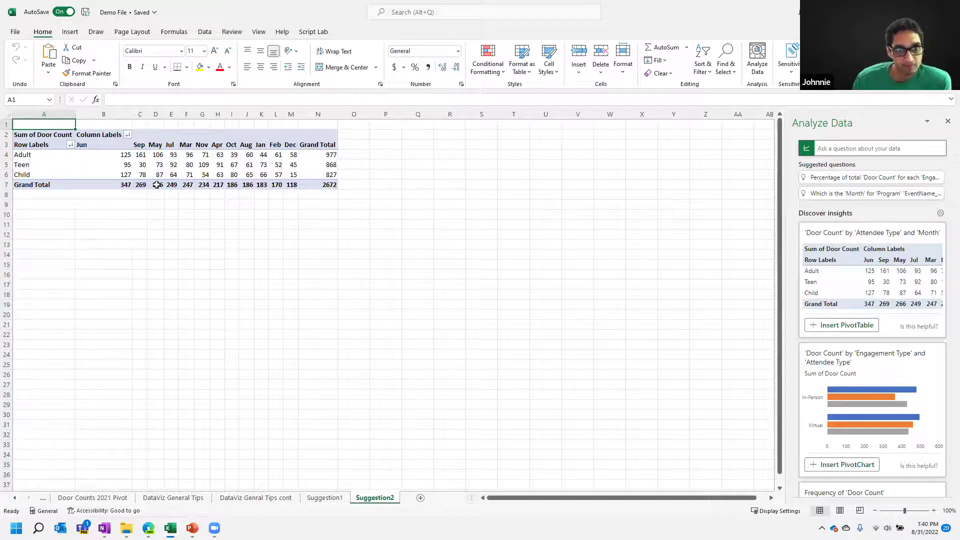
mouse_move(159, 175)
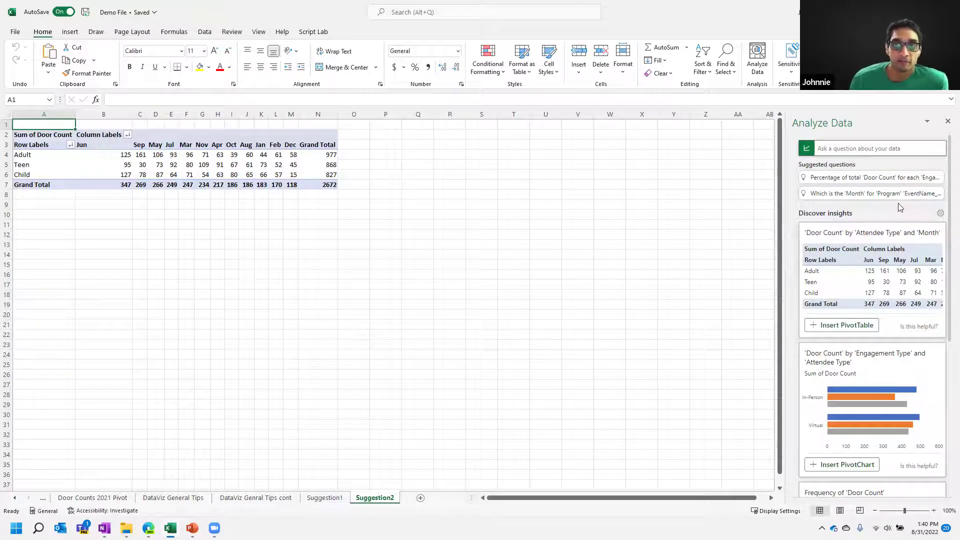
Ask Analyze Data for "Total Child Door Count" and insert the answer as a PivotTable.
left_click(853, 149)
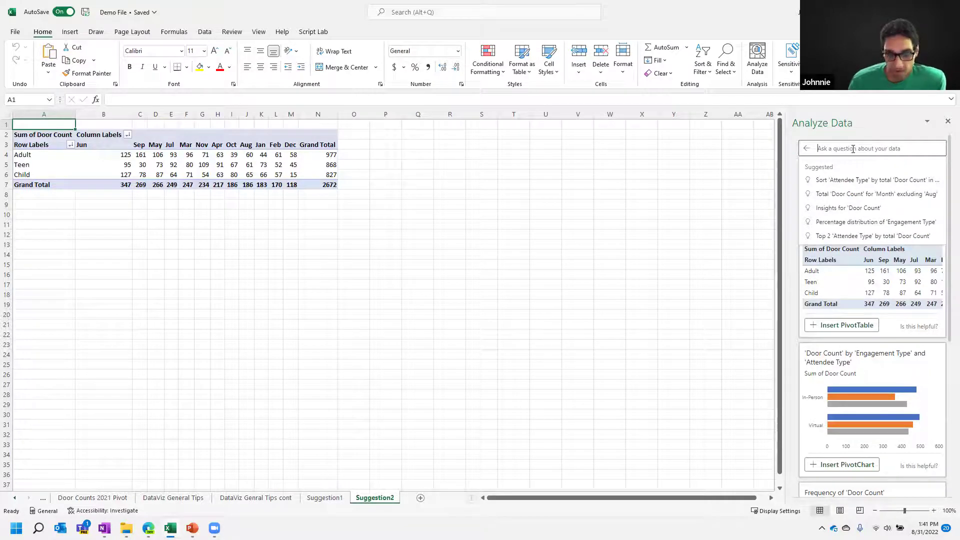
type("Total Child")
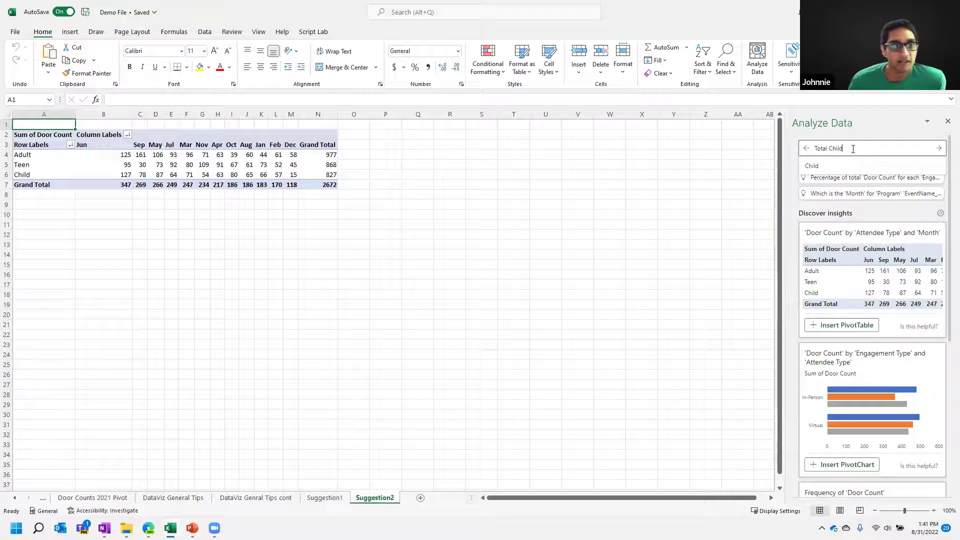
type(" Door Count")
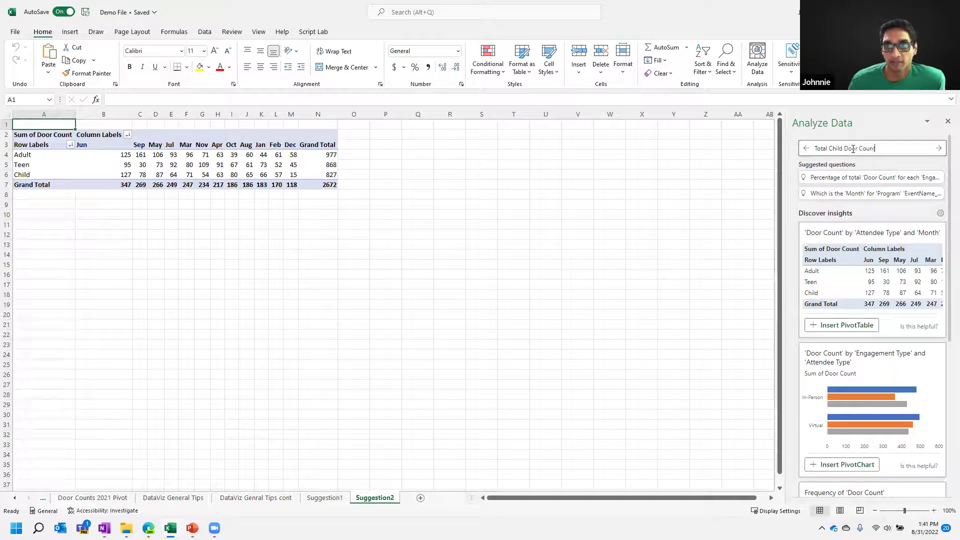
key("Return")
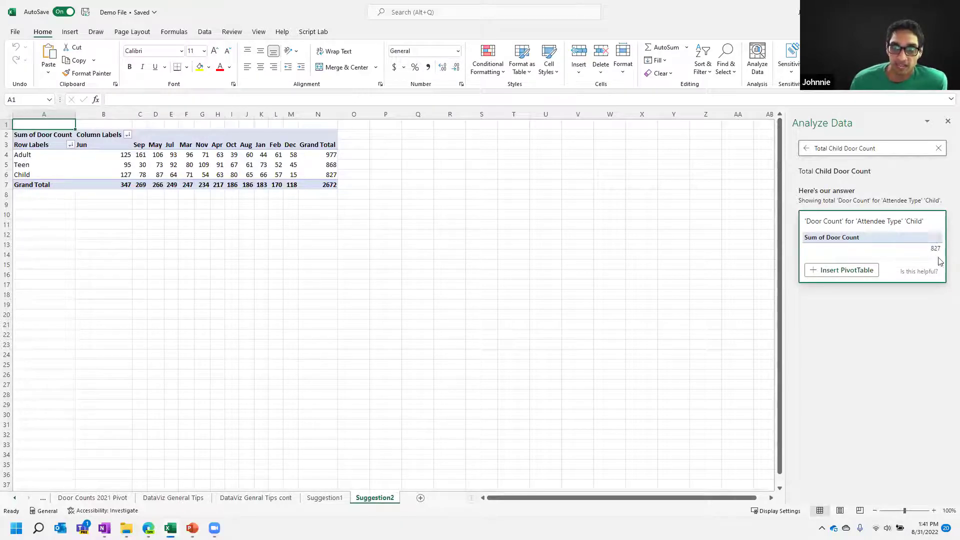
left_click(869, 271)
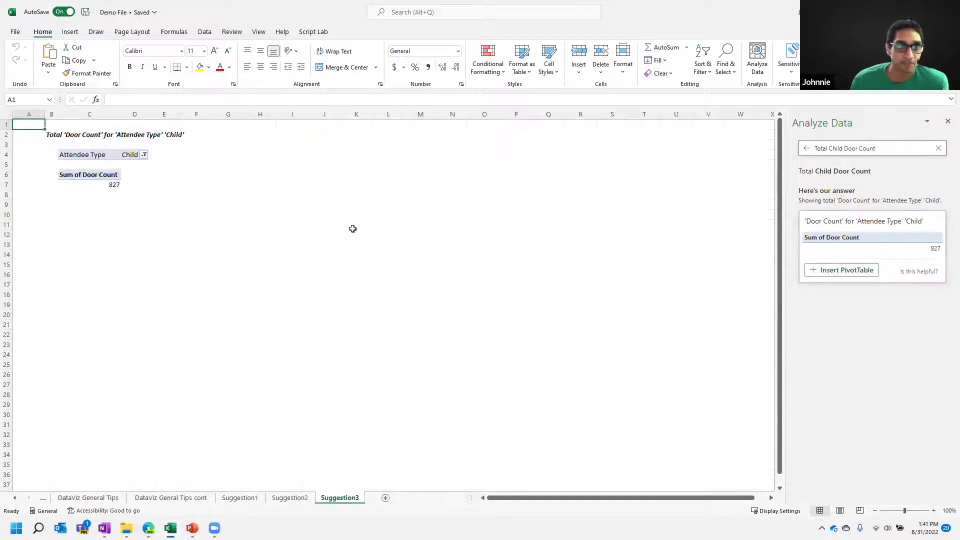
mouse_move(113, 181)
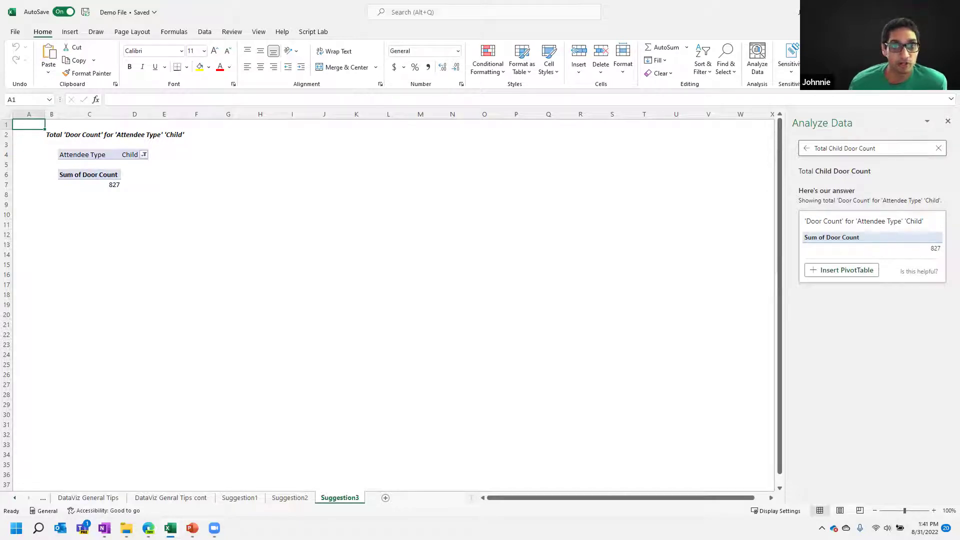
Switch to the Makerspace Librarians 2022-08 PowerPoint slide show and advance from the PivotTables slide to the Analyze Data slide.
key("super+Tab")
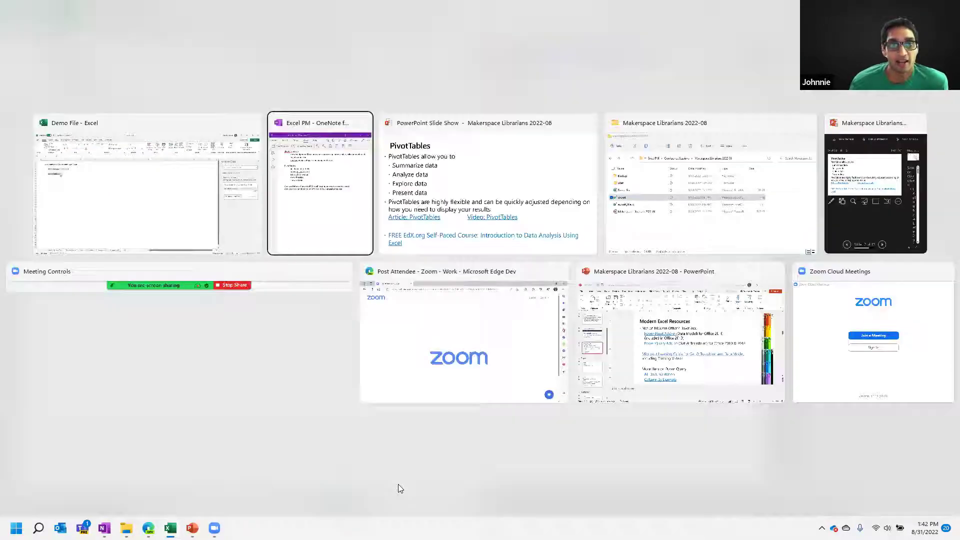
key("Right")
key("Return")
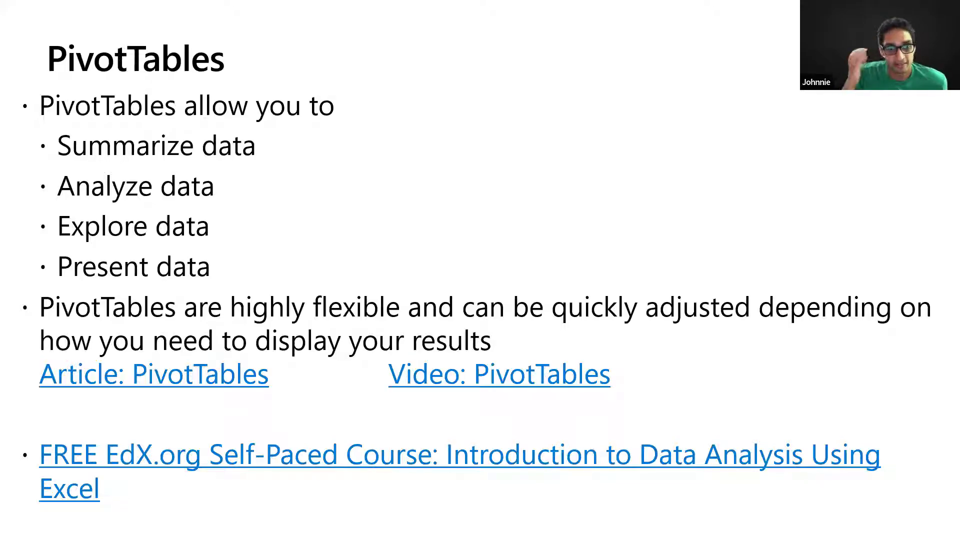
key("Right")
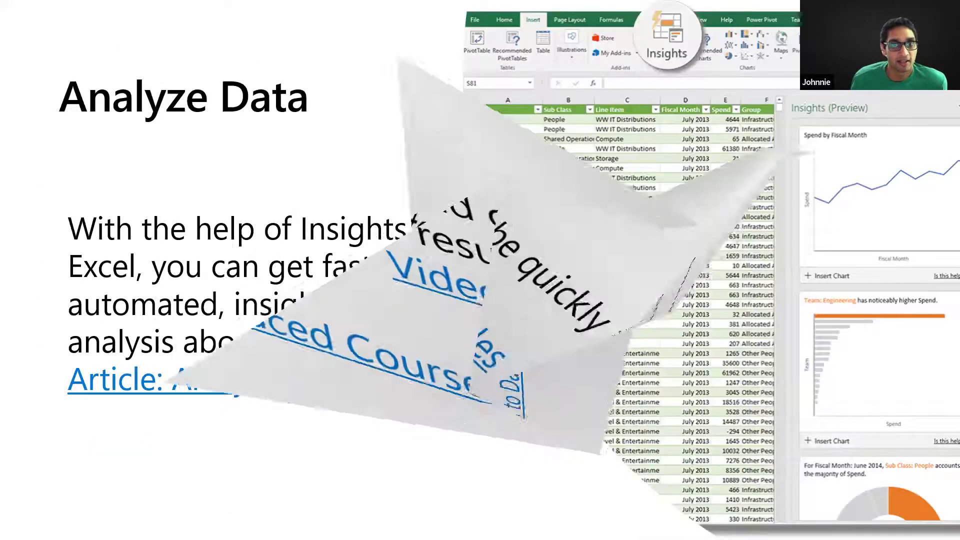
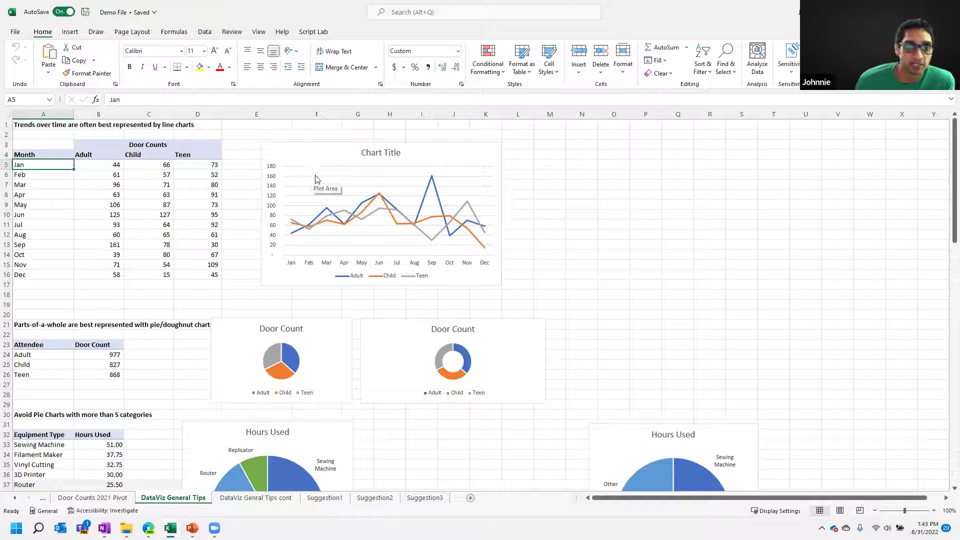
Try a 2-D line chart of the monthly Adult, Child and Teen door counts in A4:D16 and delete it.
mouse_move(433, 181)
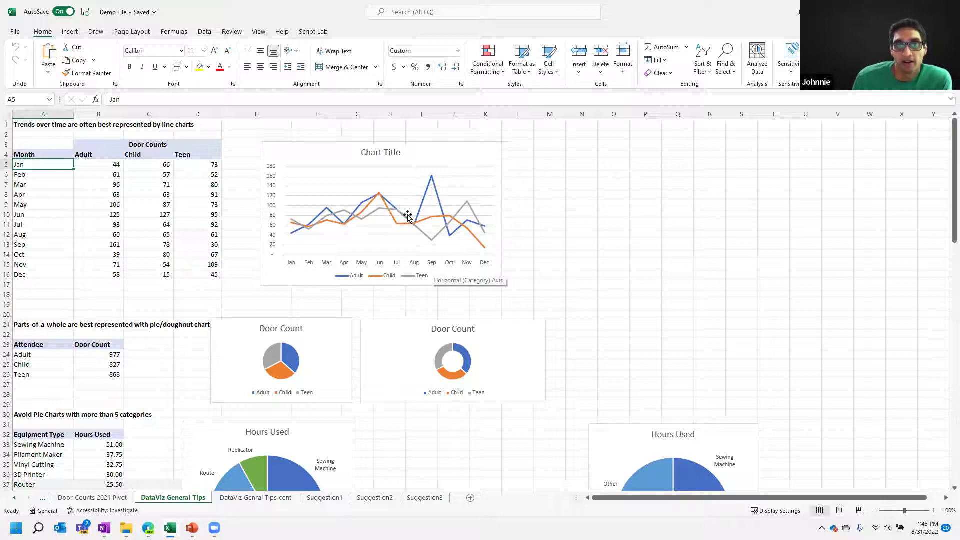
mouse_move(433, 244)
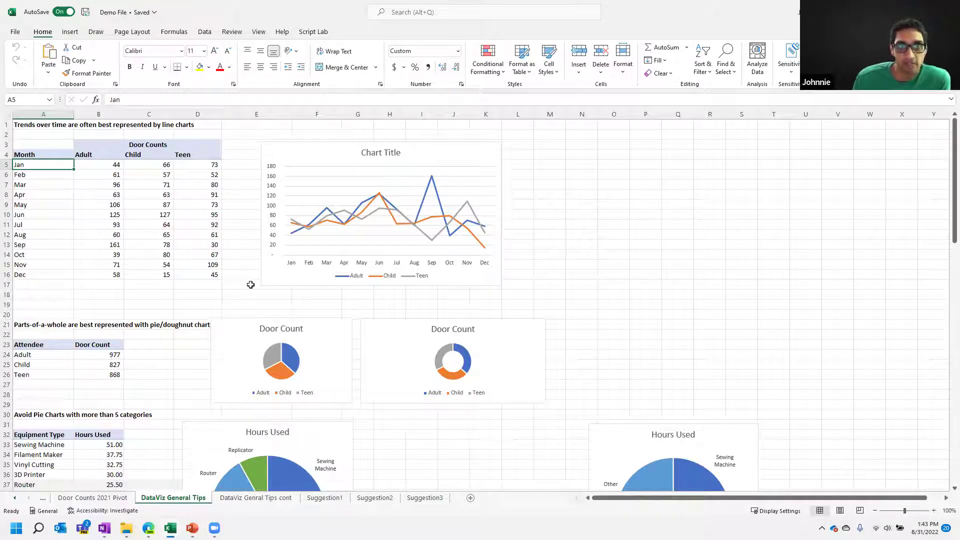
left_click_drag(36, 156, 201, 275)
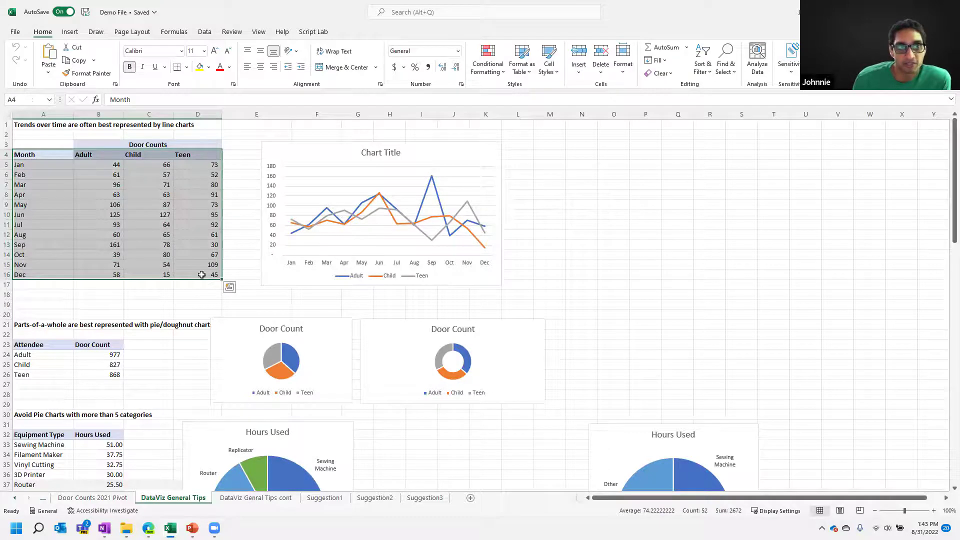
left_click(70, 32)
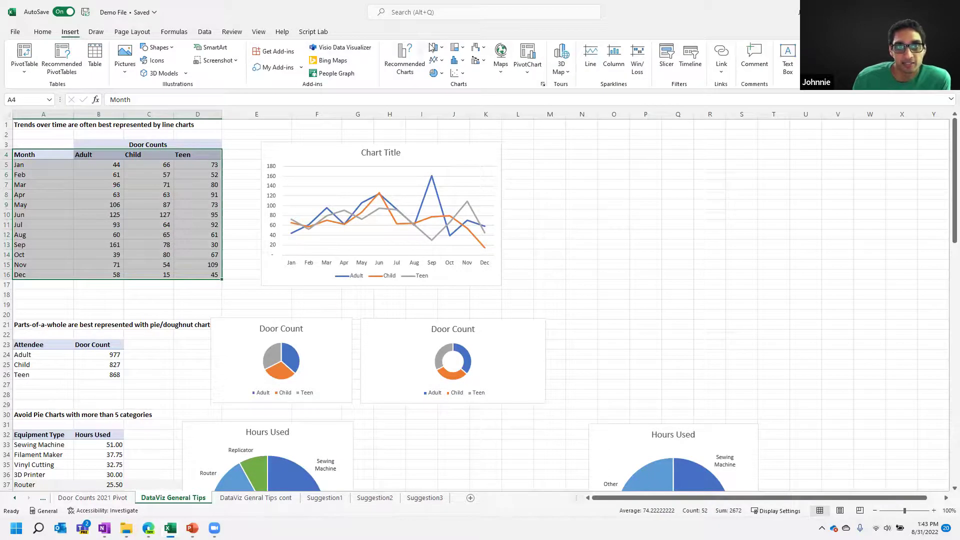
left_click(438, 61)
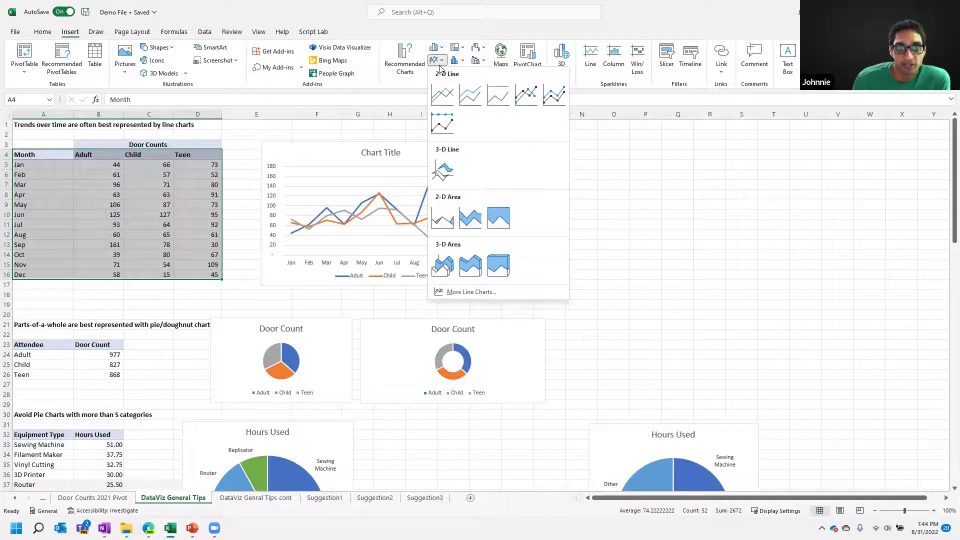
left_click(442, 95)
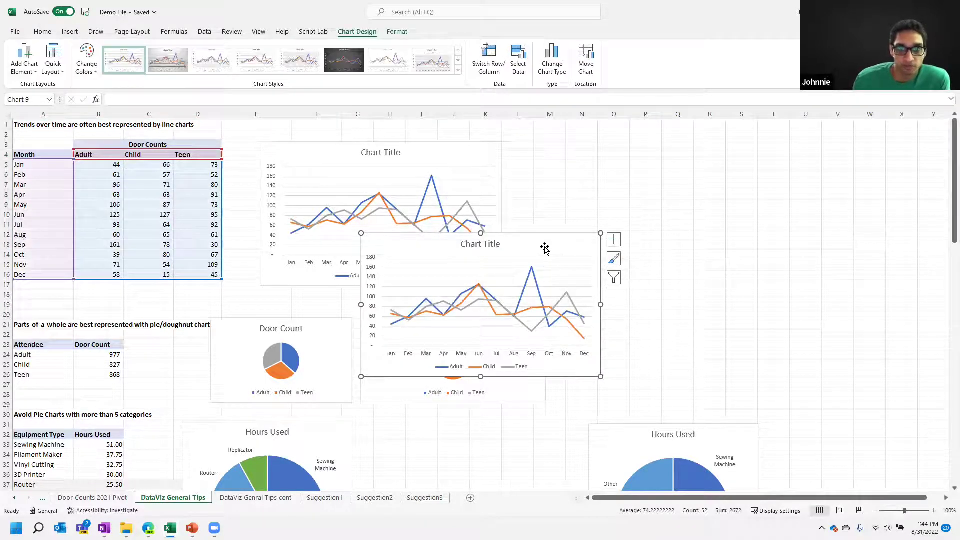
left_click_drag(542, 247, 636, 159)
key("Delete")
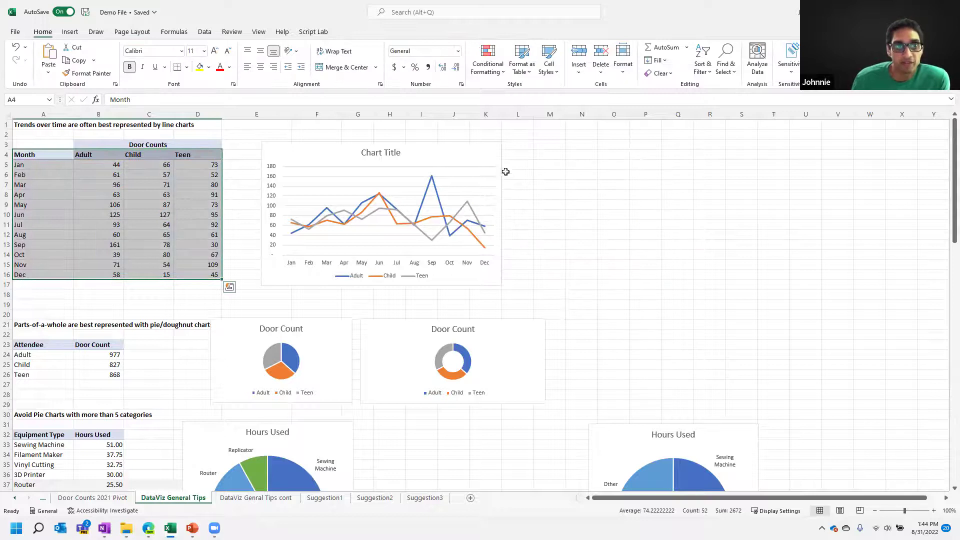
Preview the recommended line, clustered column, stacked area and stacked column charts for the monthly door counts without inserting any.
left_click(73, 33)
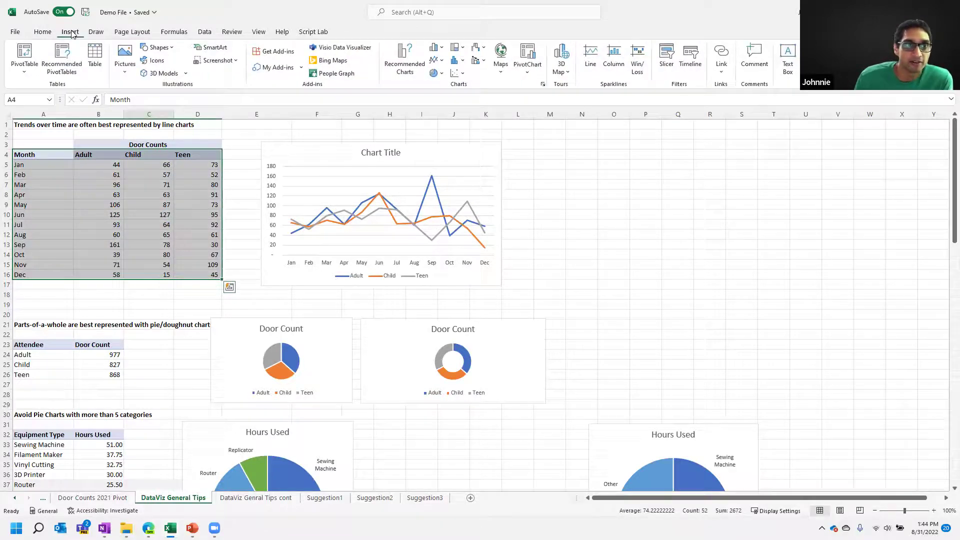
left_click(406, 67)
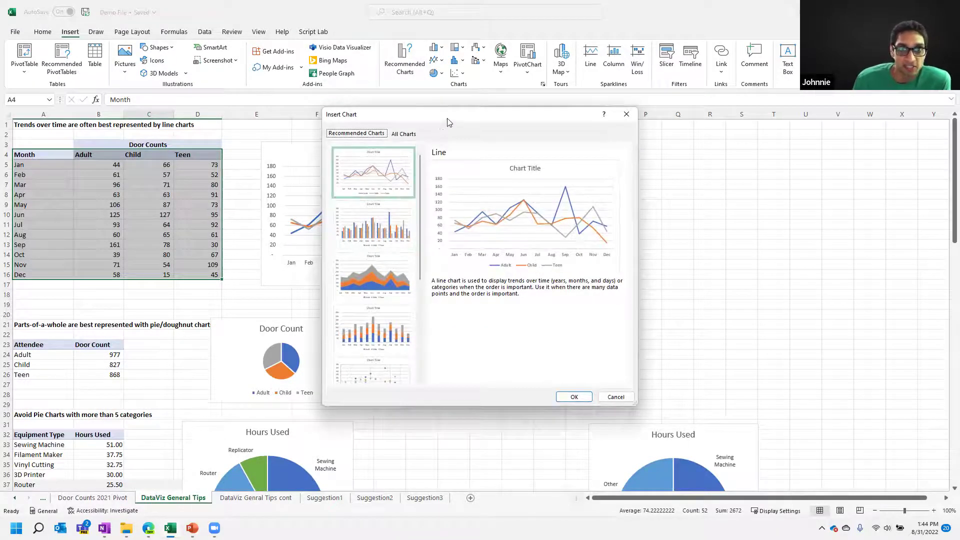
left_click_drag(447, 122, 517, 120)
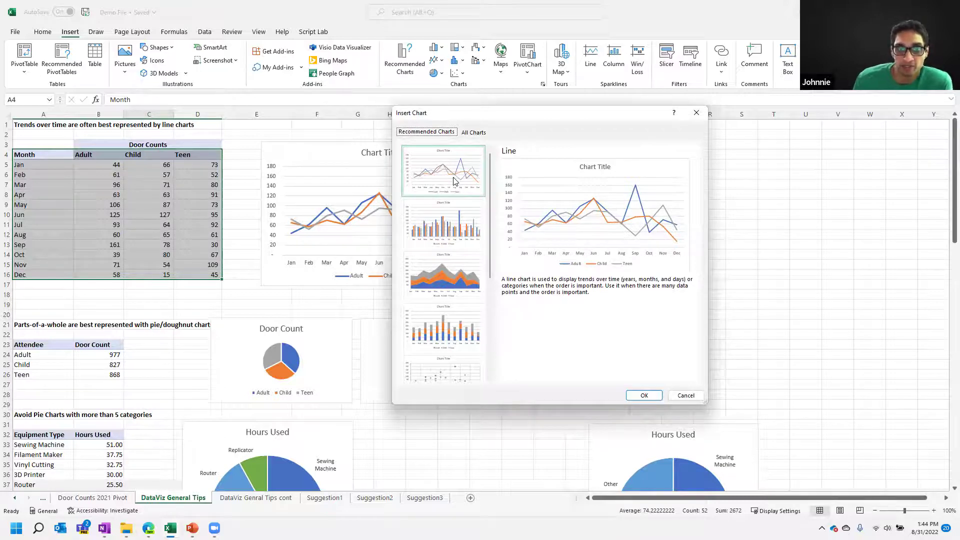
left_click(446, 225)
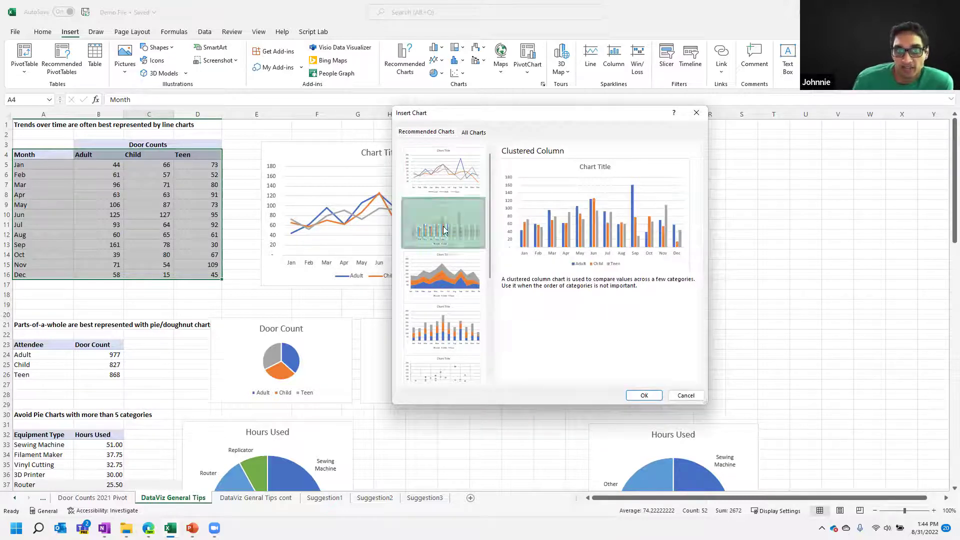
left_click(448, 290)
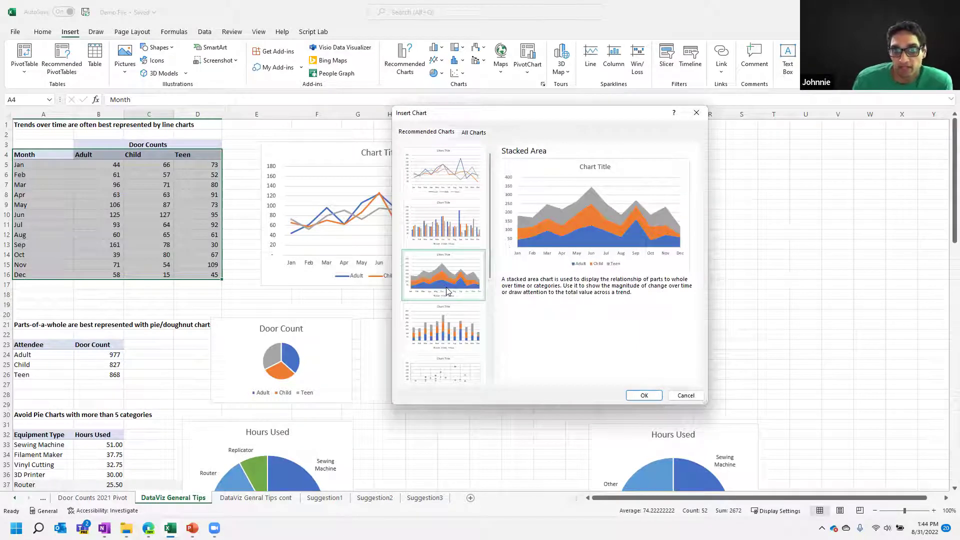
left_click(445, 330)
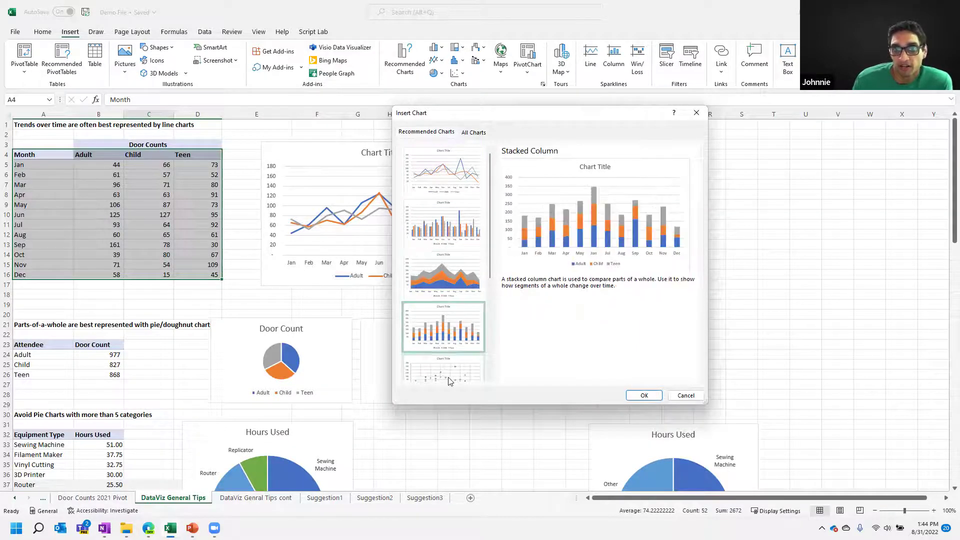
left_click(450, 379)
left_click(428, 172)
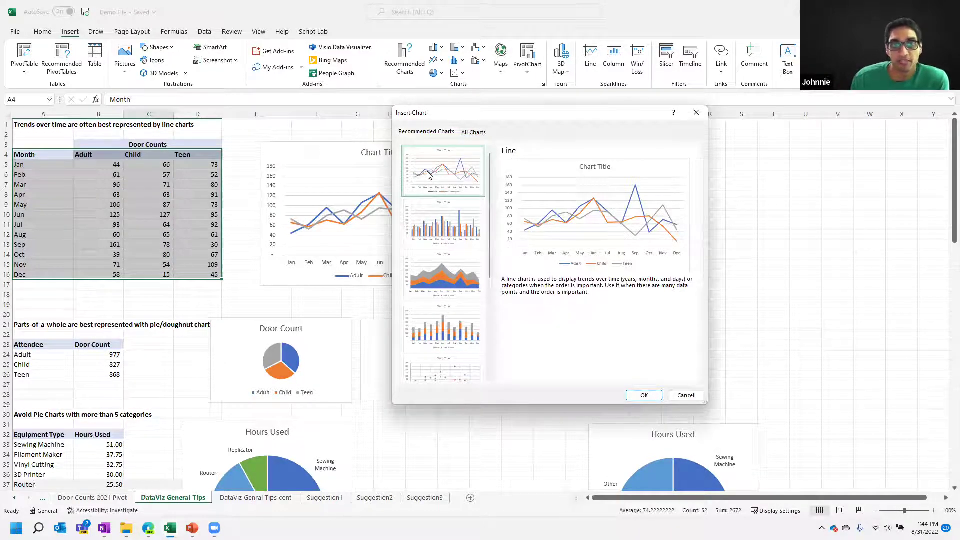
left_click(686, 395)
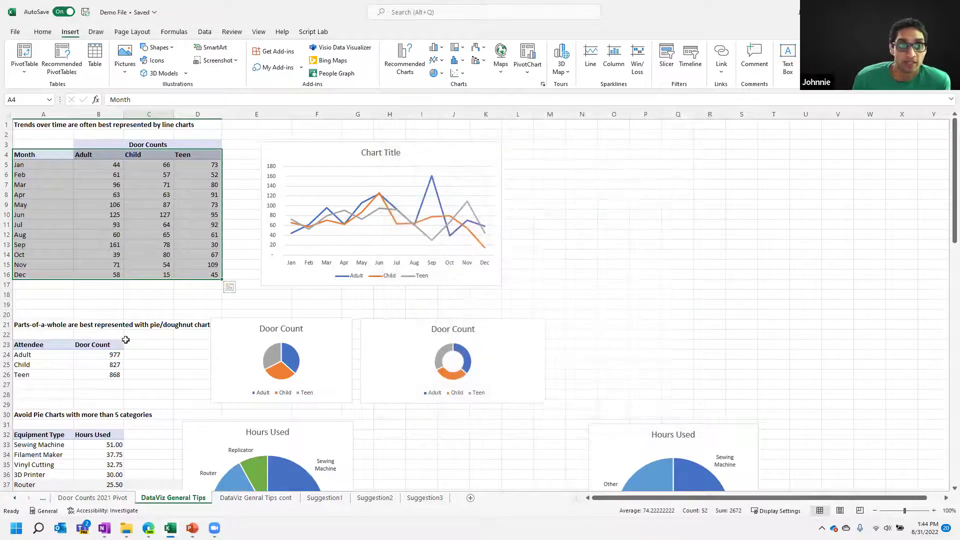
Move the Door Count pie and doughnut charts together clear of the Parts-of-a-whole heading in row 21.
scroll(230, 288, "up", 5, "ctrl")
scroll(178, 331, "up", 1, "ctrl")
scroll(178, 330, "down", 6)
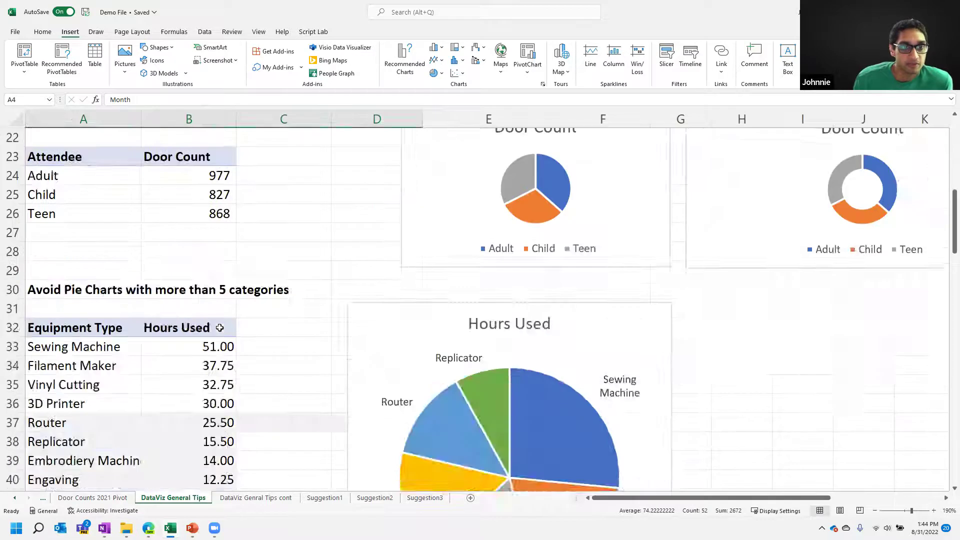
scroll(464, 231, "up", 2)
left_click(464, 231)
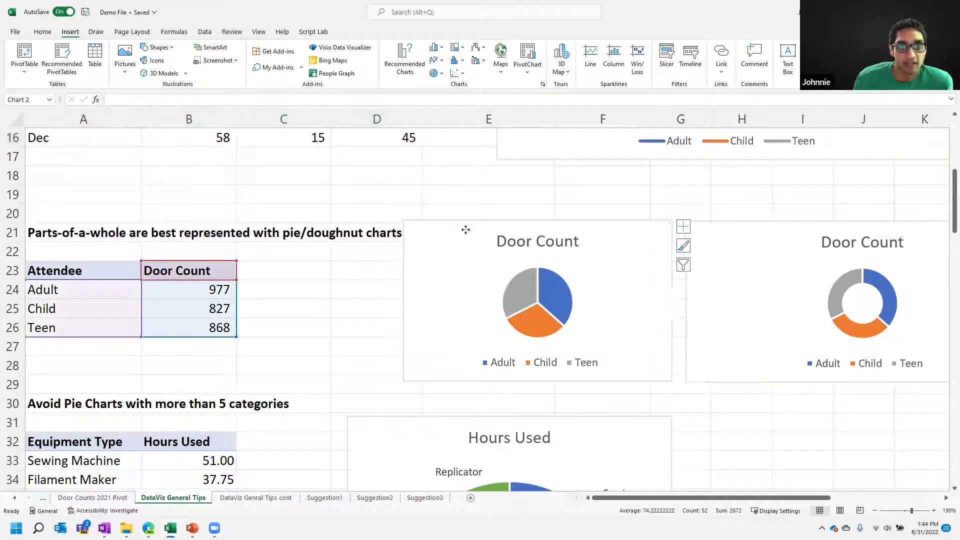
left_click(692, 240, "ctrl")
left_click_drag(467, 231, 558, 254)
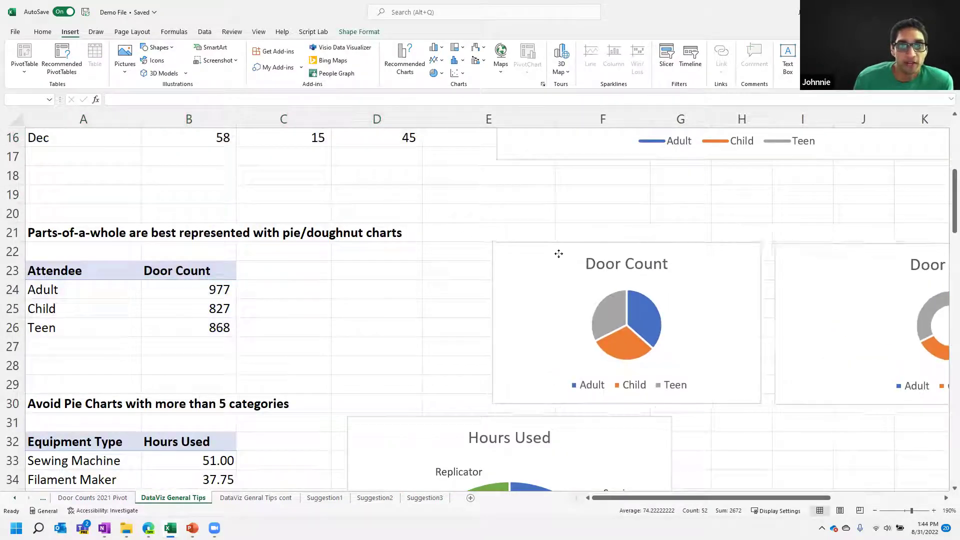
left_click(199, 251)
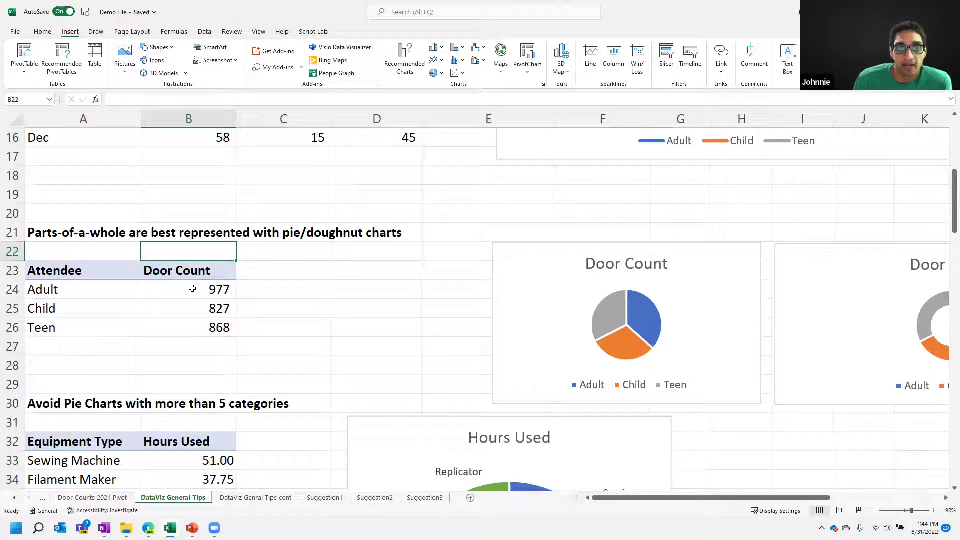
Shift the Door Count pie and doughnut charts together back closer to the Attendee table.
left_click(523, 246)
left_click(838, 257, "ctrl")
left_click_drag(533, 260, 431, 246)
left_click(321, 276)
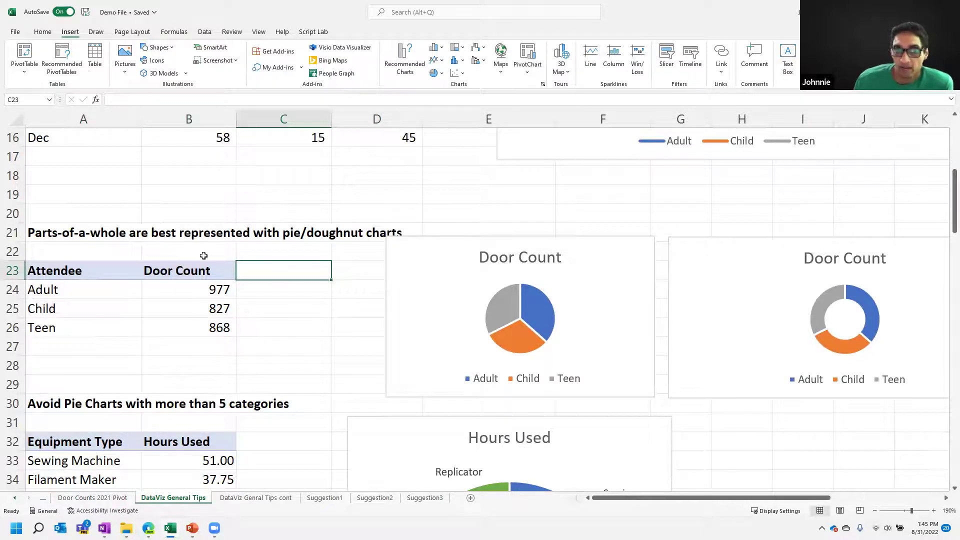
Review the recommended charts and the pie and doughnut chart types for the Attendee door counts without inserting any.
left_click(160, 307)
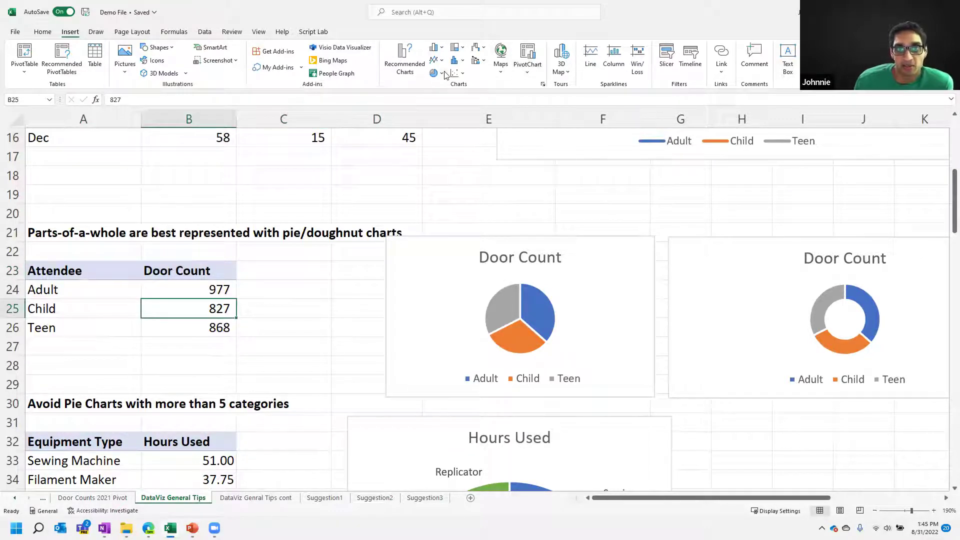
left_click(405, 63)
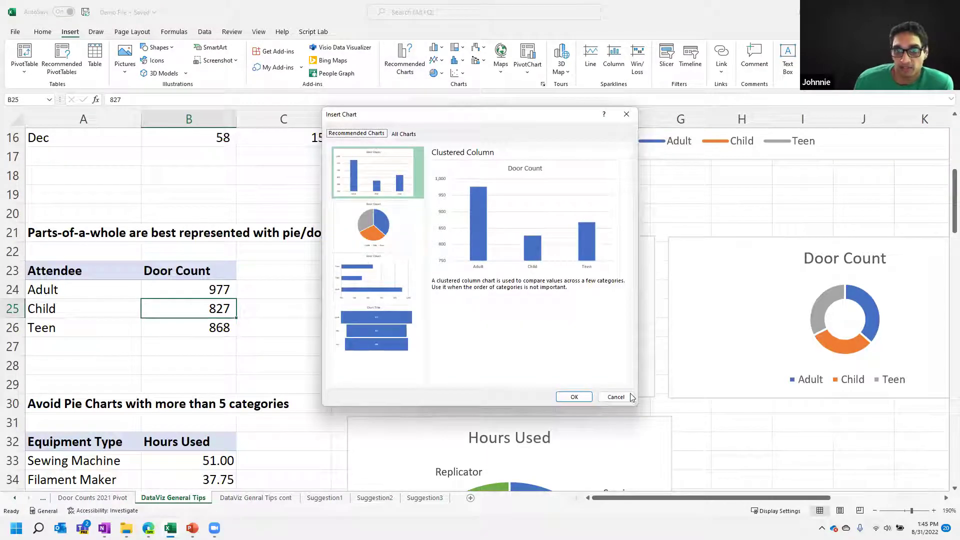
left_click(615, 397)
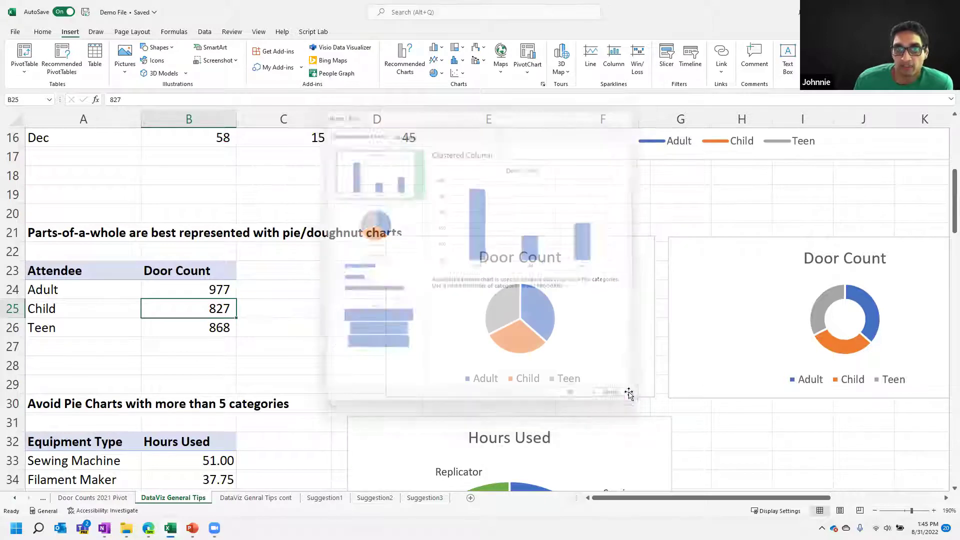
left_click(442, 75)
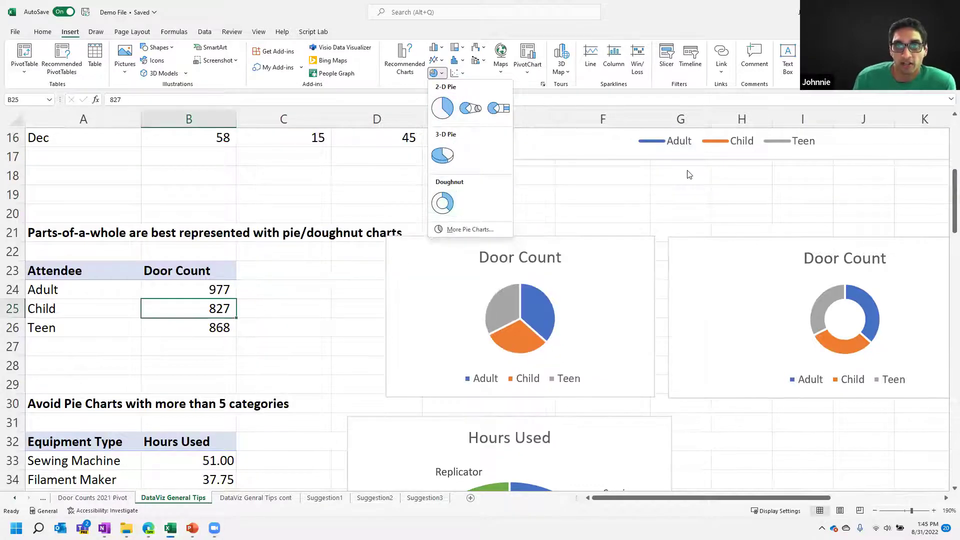
key("Escape")
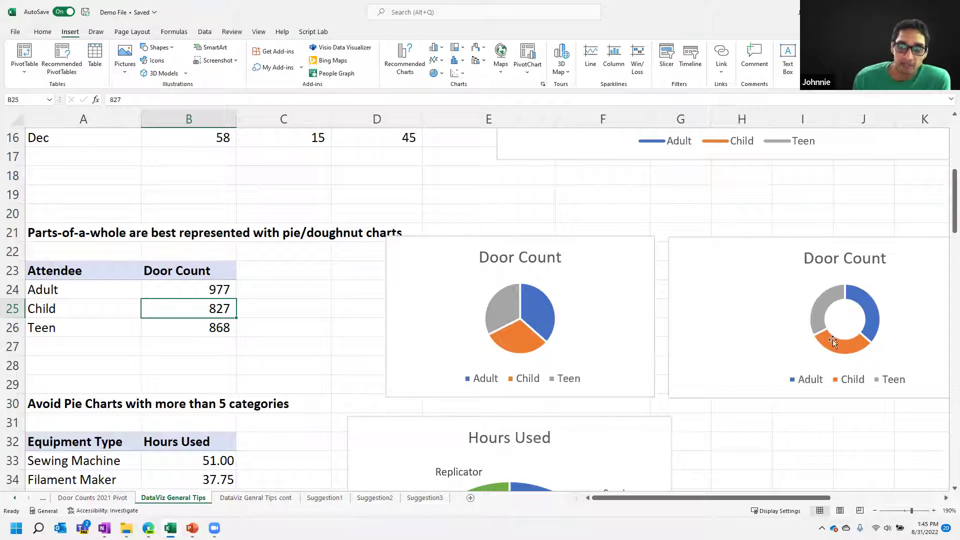
mouse_move(873, 346)
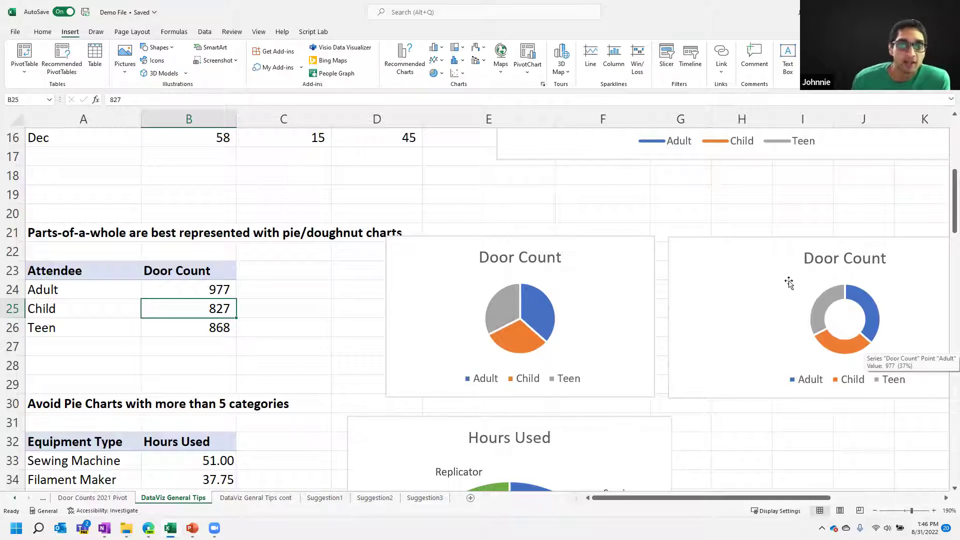
scroll(684, 270, "down", 1)
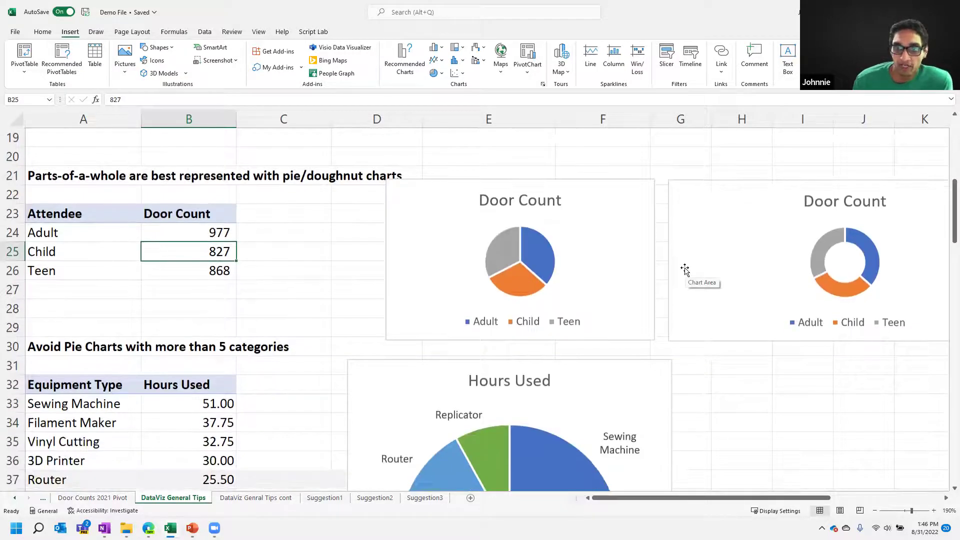
scroll(685, 270, "up", 1)
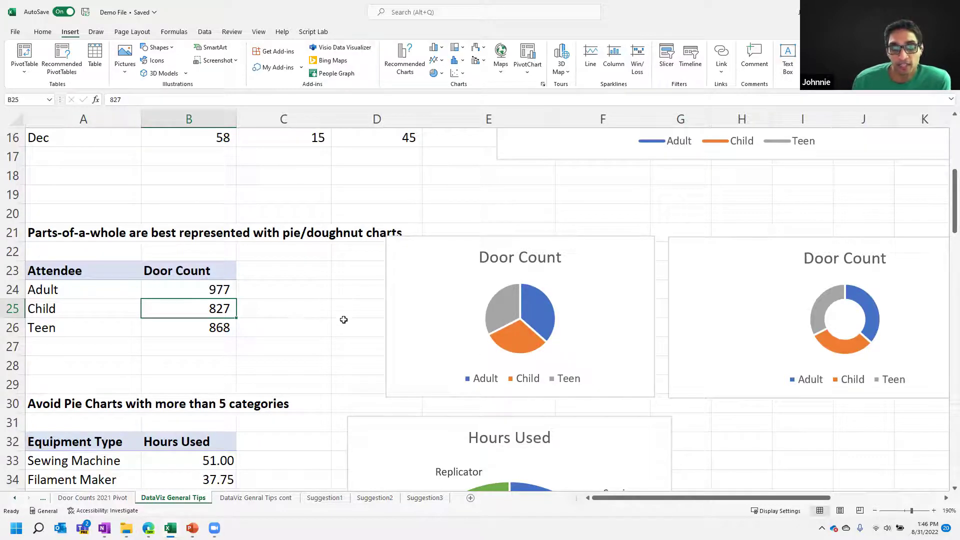
Examine the equipment types in A33:A41 alongside the slices of the Hours Used pie chart.
scroll(362, 327, "down", 4)
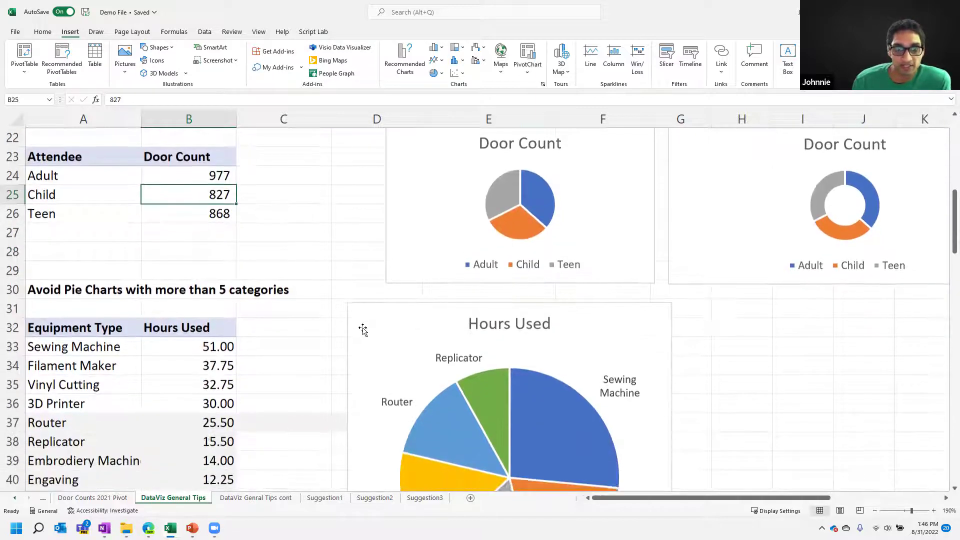
scroll(363, 328, "down", 1)
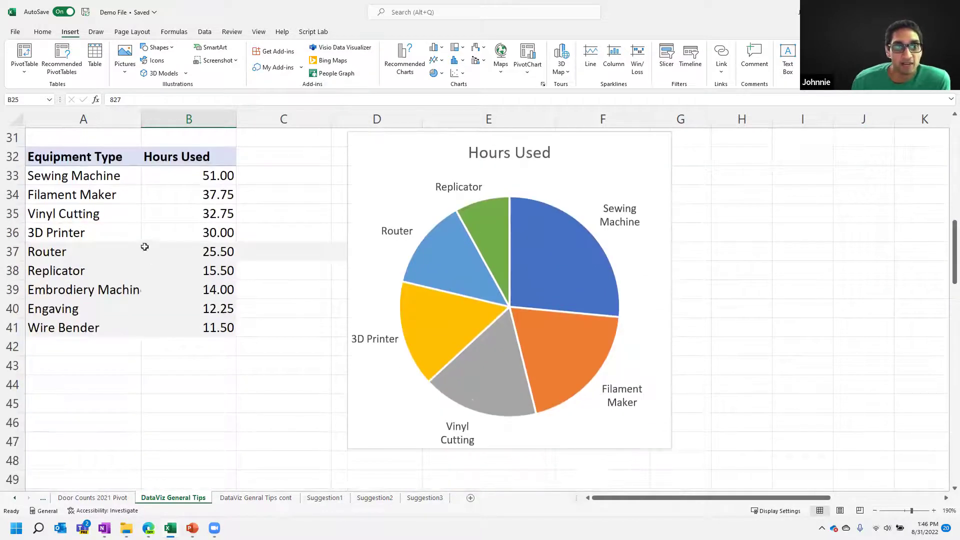
left_click_drag(70, 175, 80, 330)
scroll(224, 346, "up", 1)
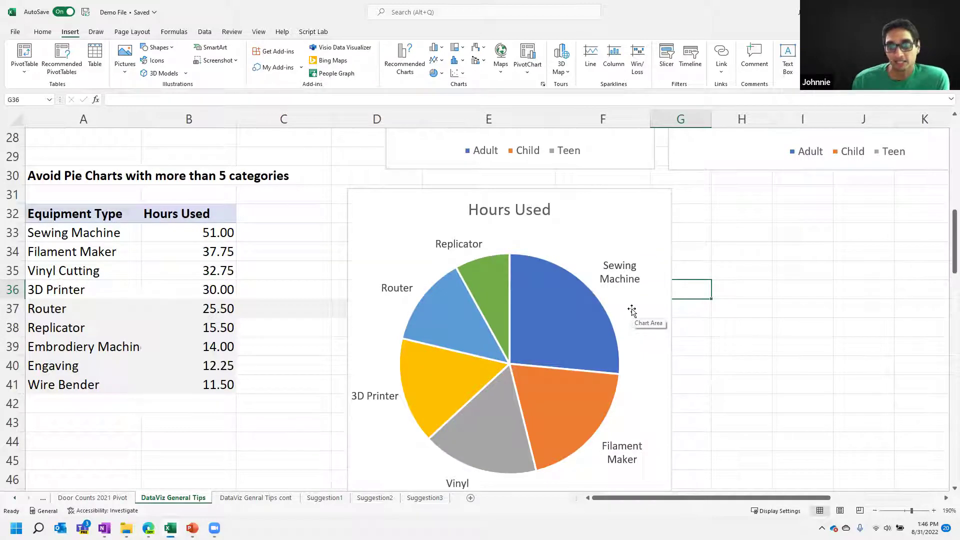
mouse_move(563, 317)
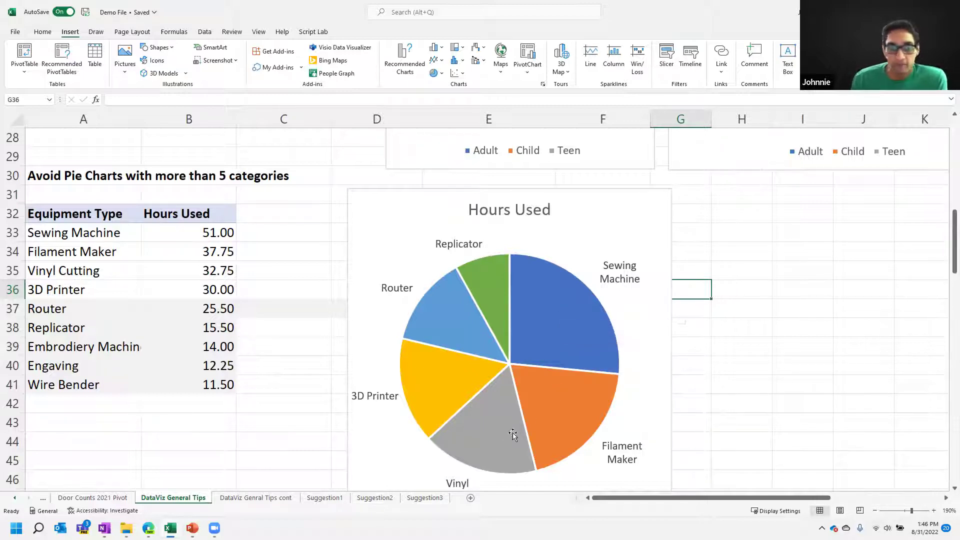
mouse_move(564, 423)
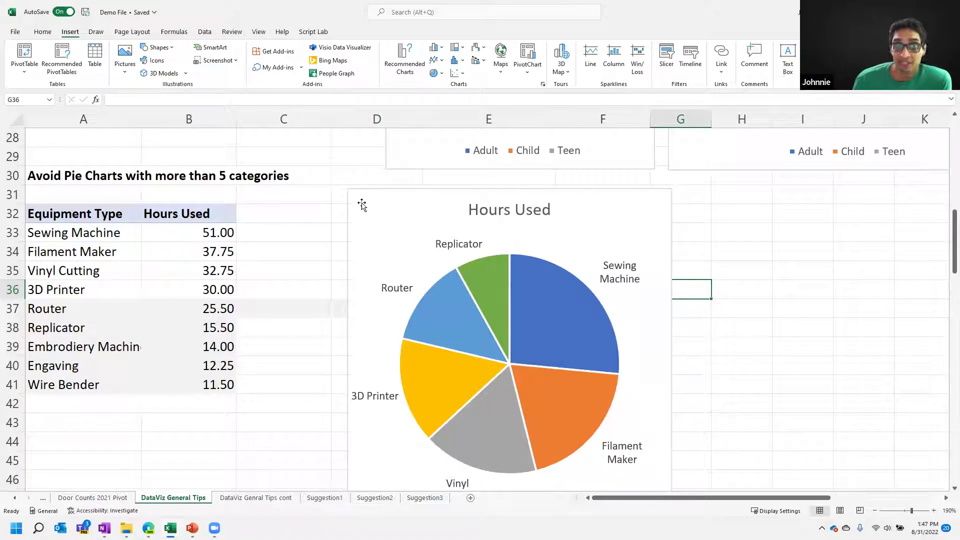
Move the Hours Used pie chart off the condensed Equipment Type table and inspect the formula behind its Other hours in F37.
left_click_drag(362, 204, 709, 205)
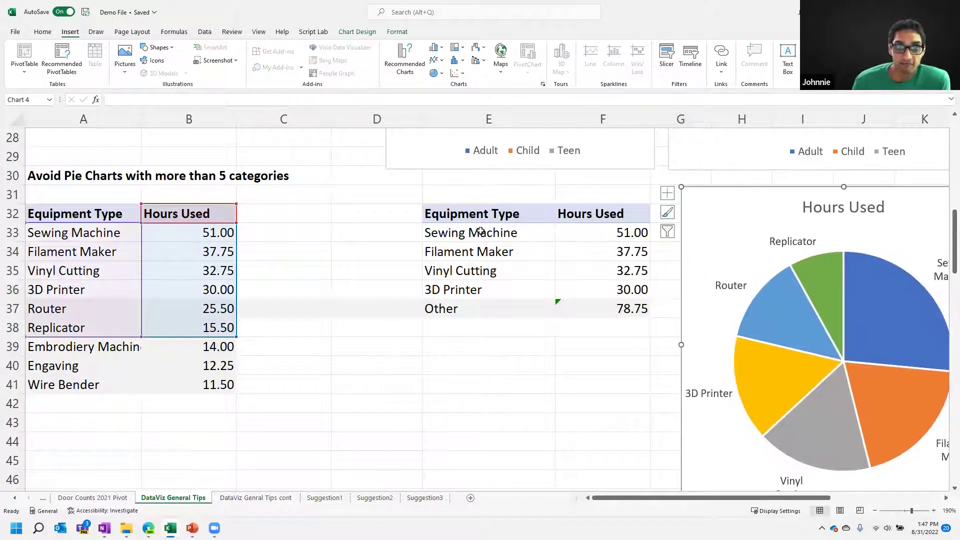
left_click(386, 256)
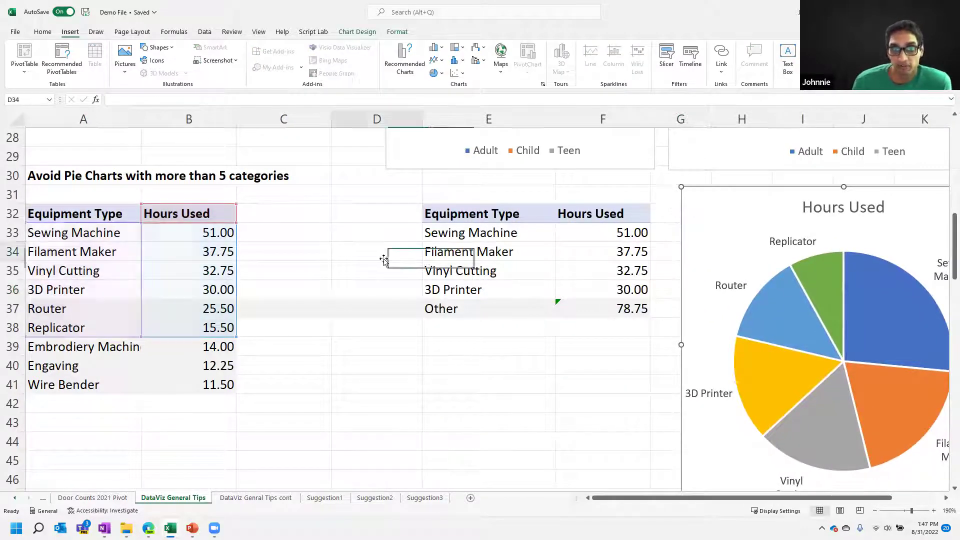
left_click_drag(476, 233, 516, 289)
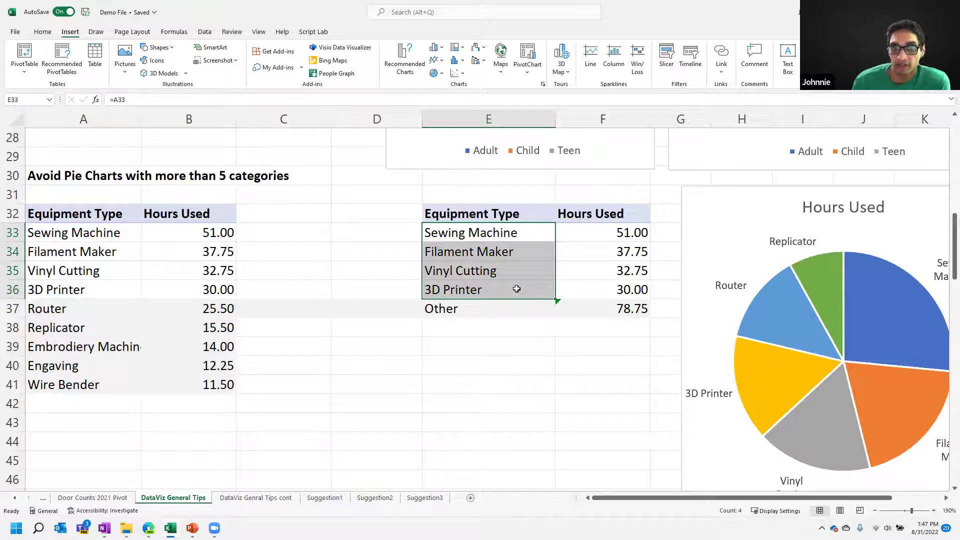
left_click(619, 313)
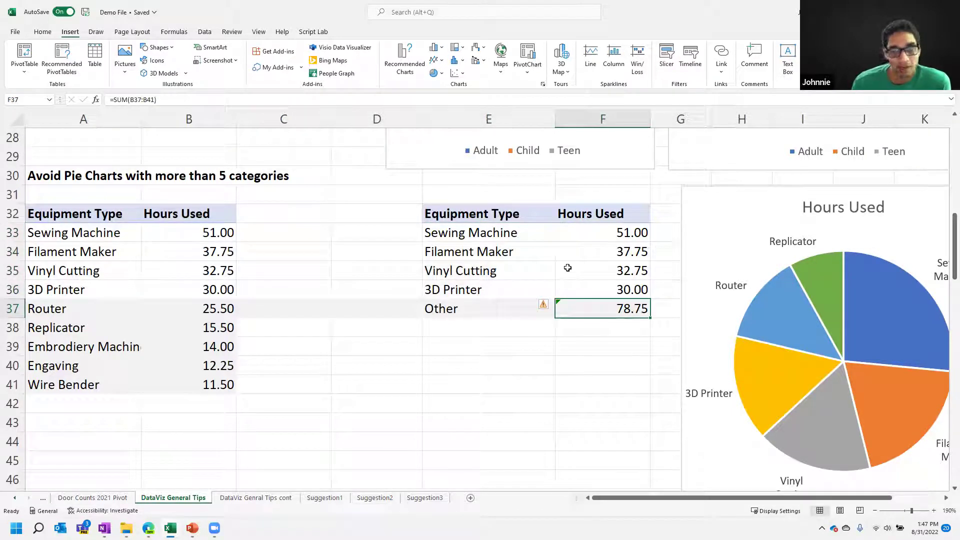
Try a 2-D pie chart of the condensed Equipment Type hours in E32:F37 and delete it.
left_click(513, 234)
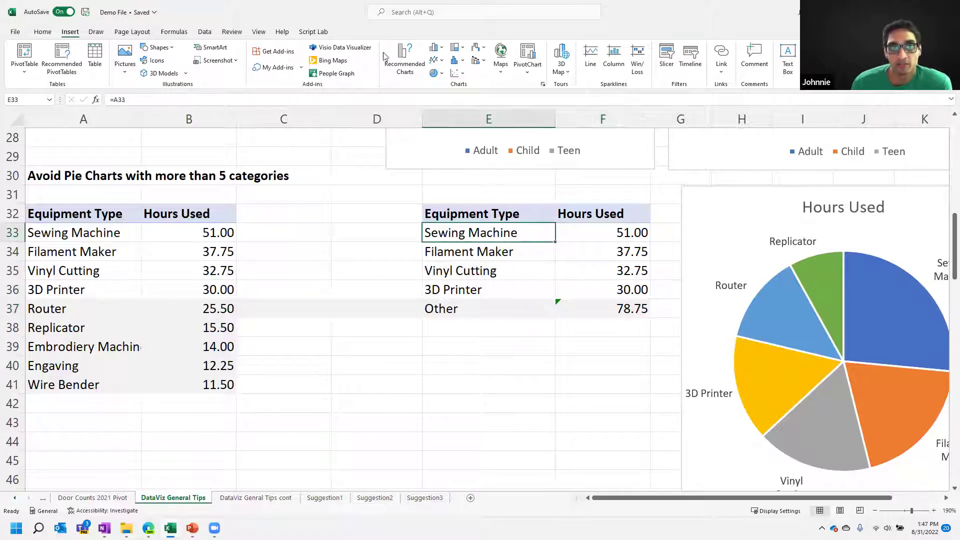
left_click(442, 74)
left_click(442, 108)
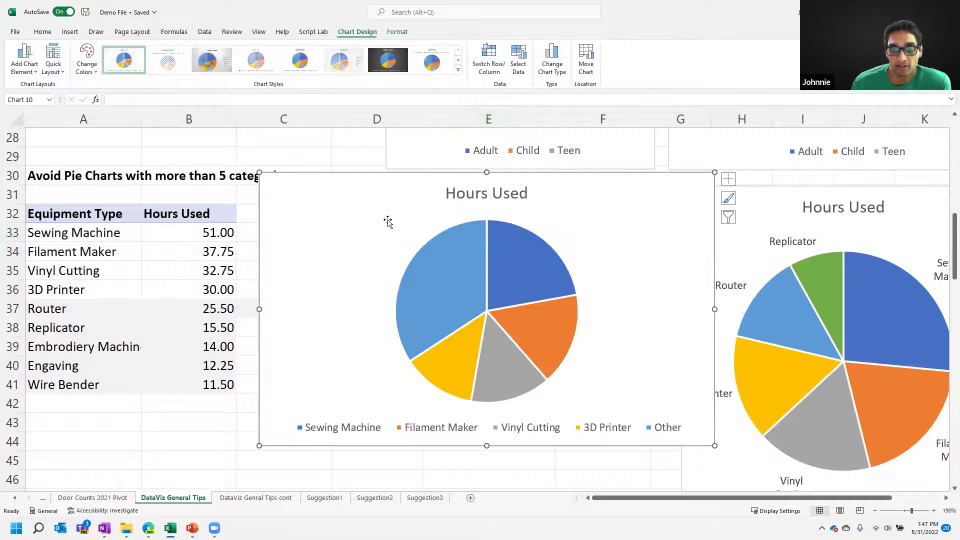
left_click_drag(470, 232, 497, 212)
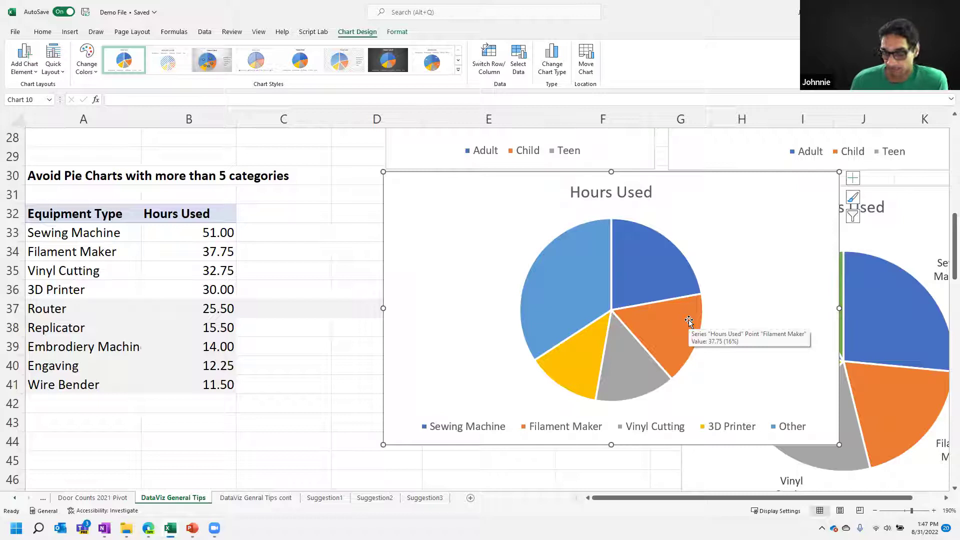
key("Delete")
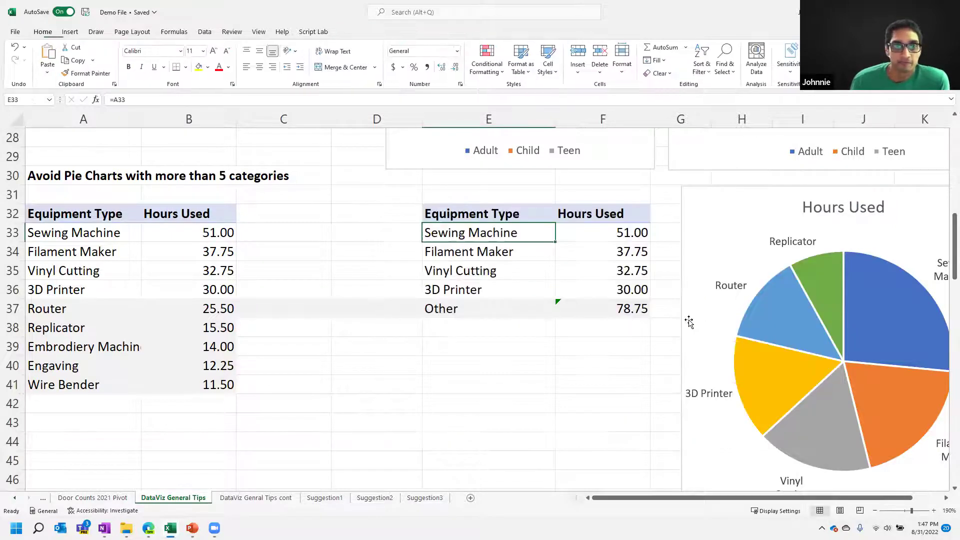
Move the Hours Used pie chart with the Other slice beside the Hours Used pie chart with six slices.
left_click_drag(712, 497, 827, 490)
left_click(944, 497)
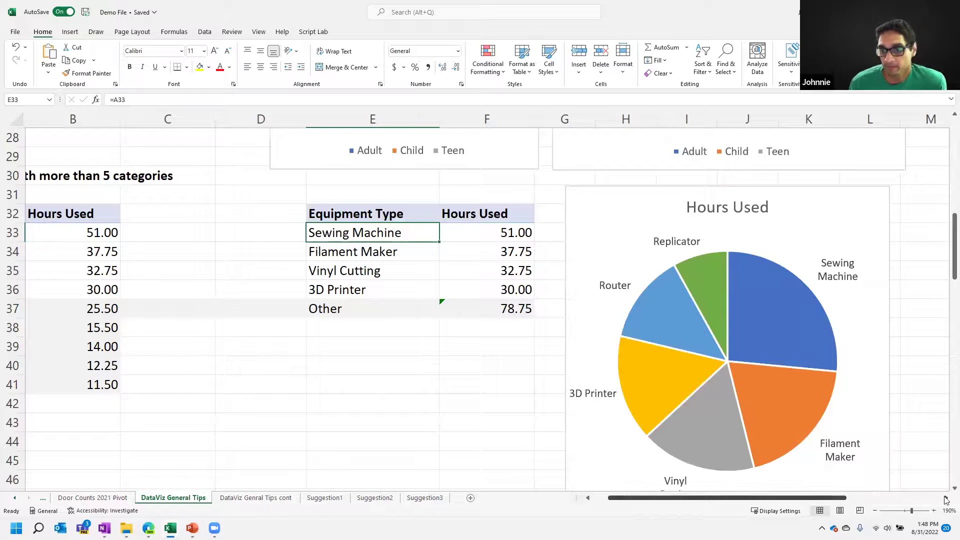
left_click_drag(648, 200, 545, 191)
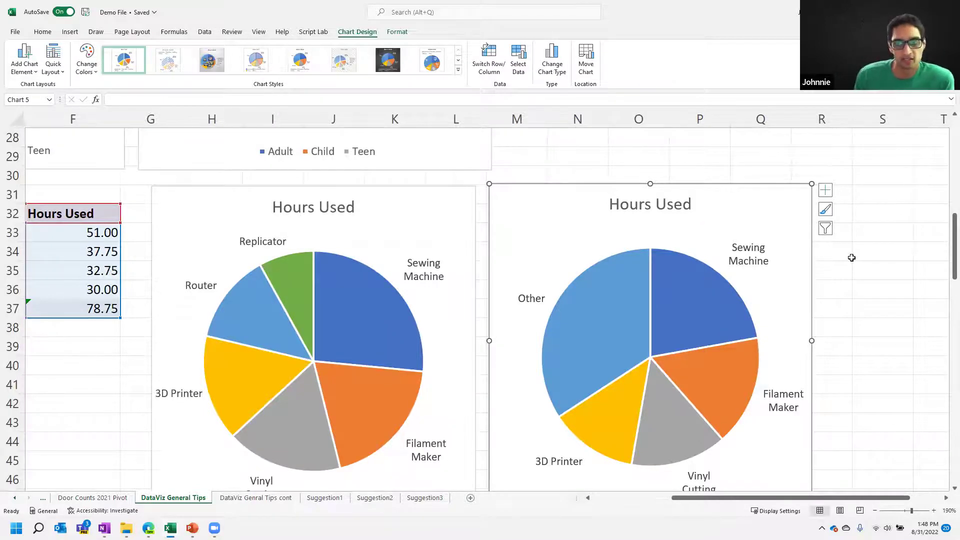
left_click_drag(791, 499, 711, 498)
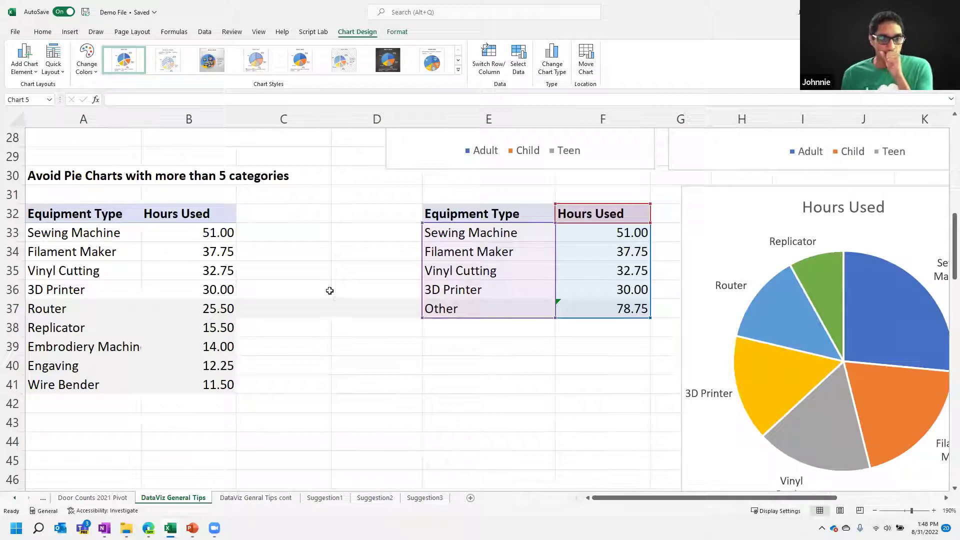
Insert a 2-D stacked column chart of the monthly Adult, Child and Teen door counts in A53:D65.
scroll(330, 292, "down", 4)
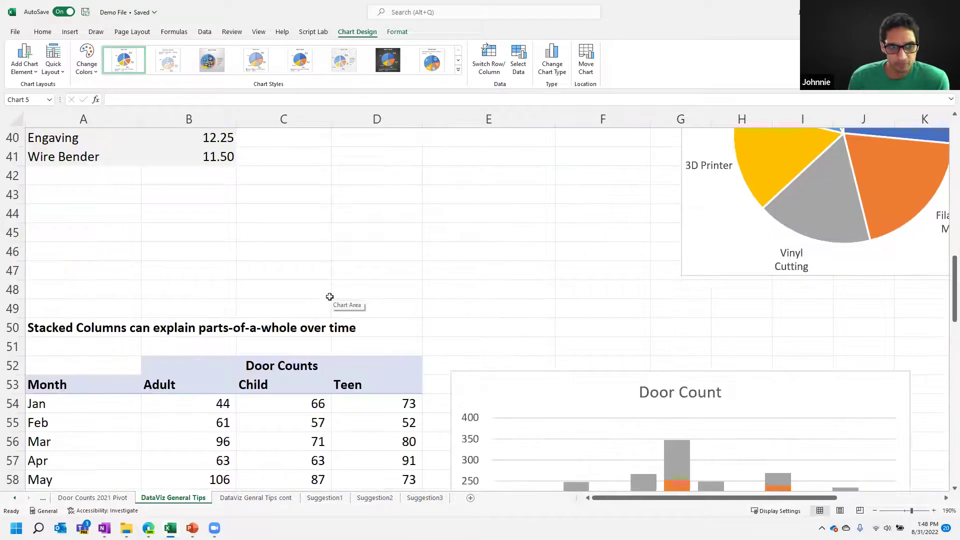
scroll(330, 296, "down", 3)
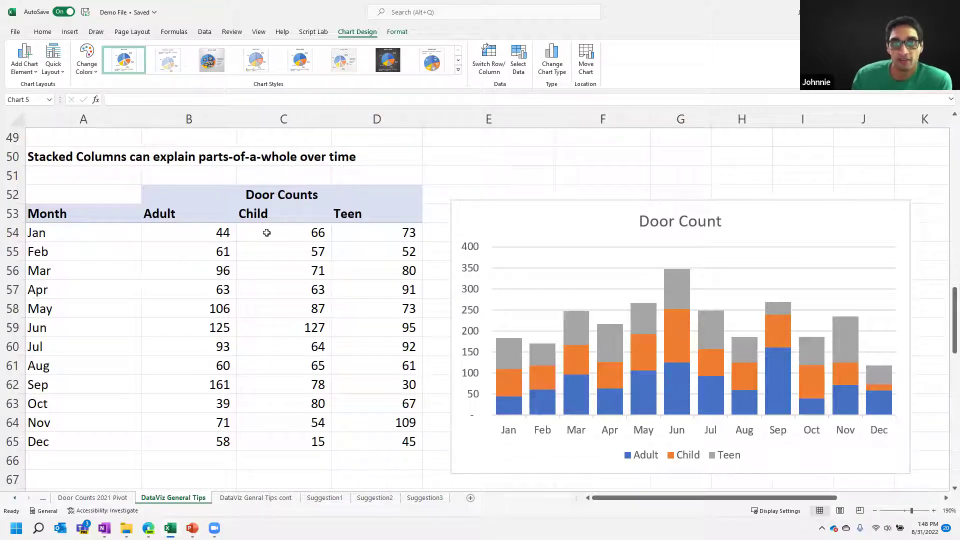
left_click(83, 230)
left_click_drag(81, 212, 370, 441)
left_click(70, 32)
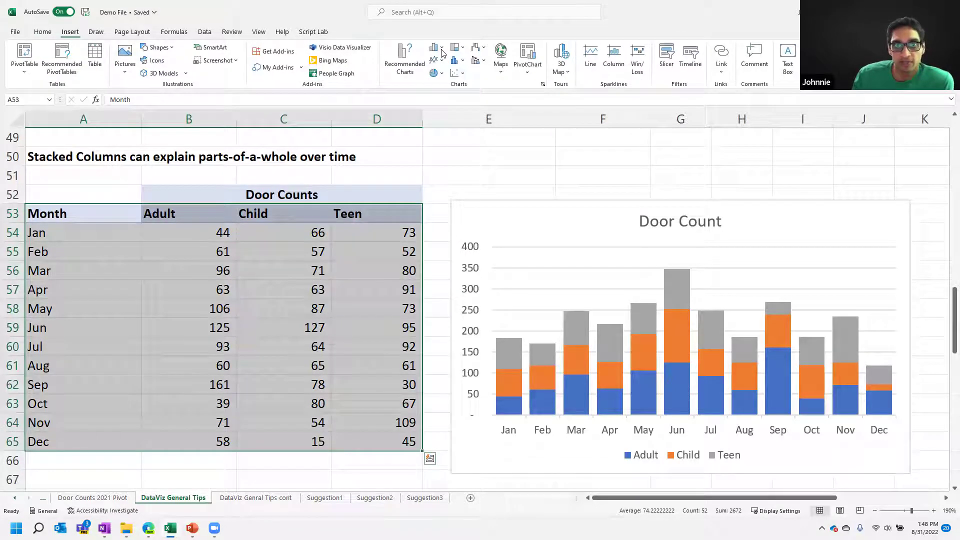
left_click(441, 50)
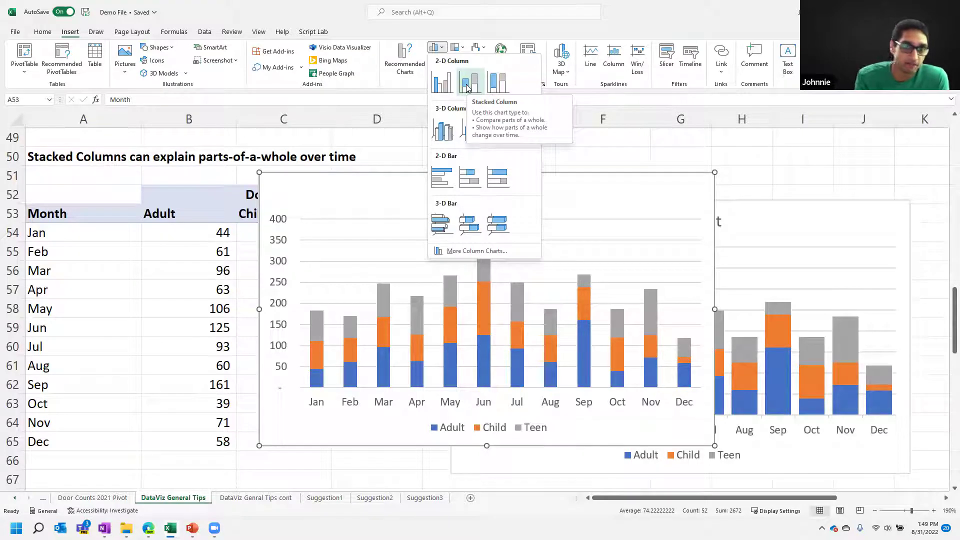
left_click(468, 88)
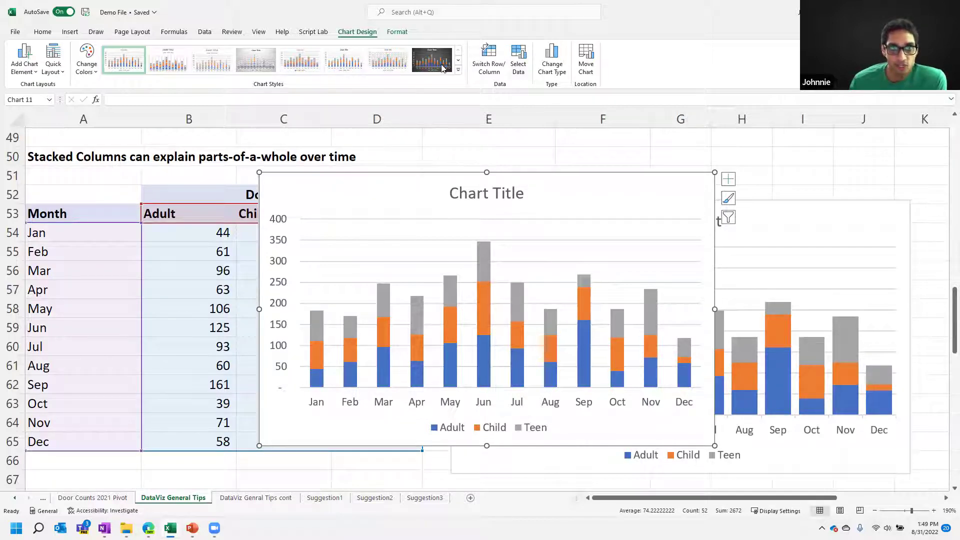
Try the 100% stacked column type on the new monthly door count chart and delete the chart.
left_click(70, 33)
left_click(433, 47)
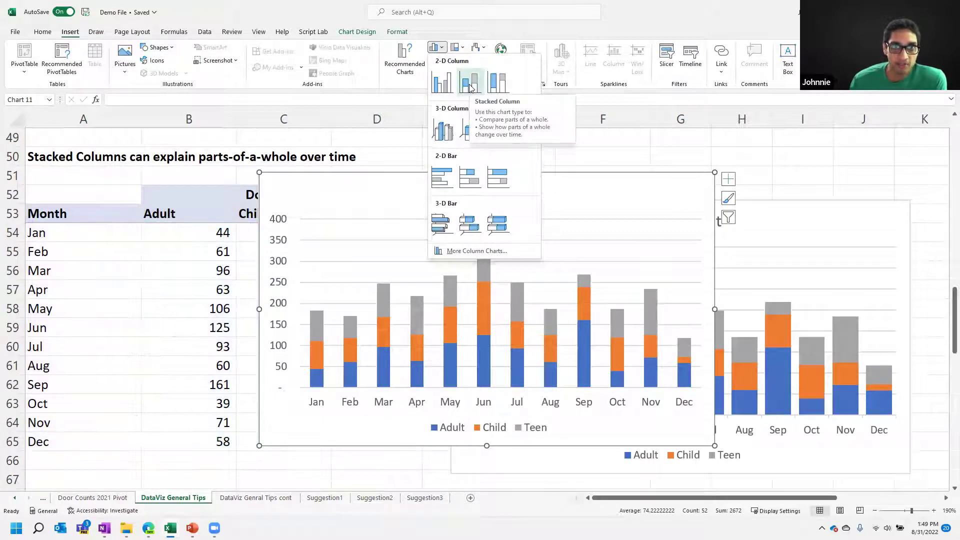
left_click(497, 88)
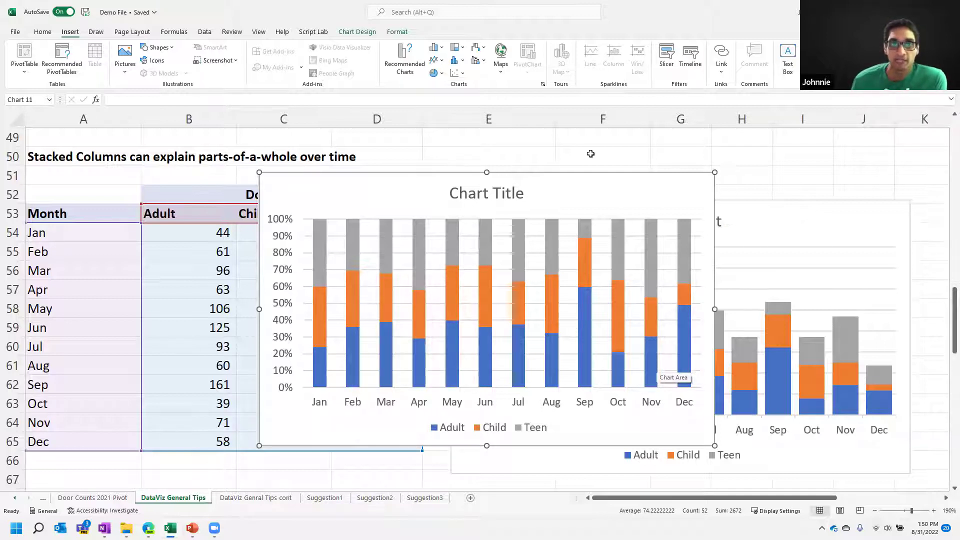
key("Delete")
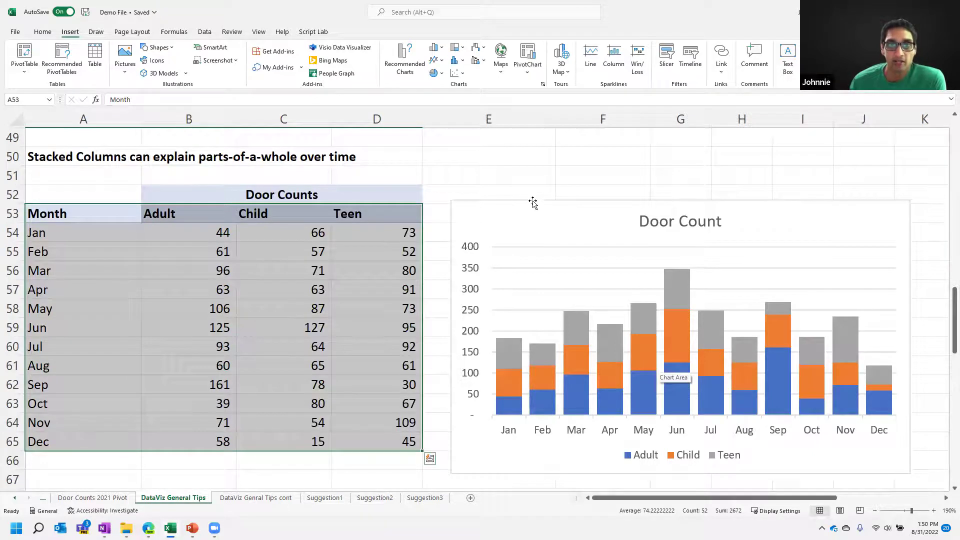
Preview the recommended Clustered Column chart for the monthly door counts and totals in A73:E85.
scroll(528, 192, "down", 2)
scroll(529, 193, "down", 6)
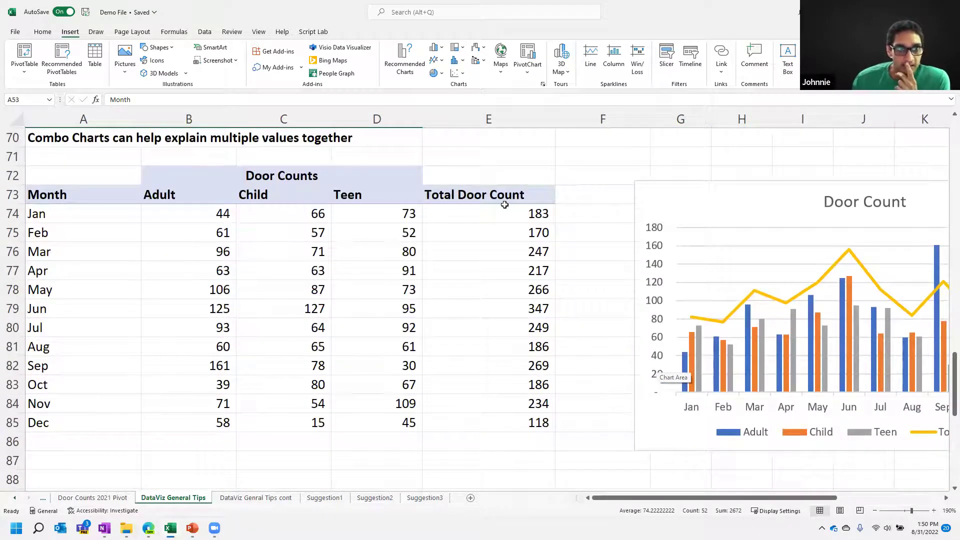
scroll(484, 240, "down", 1)
scroll(483, 240, "down", 2)
scroll(484, 240, "up", 2)
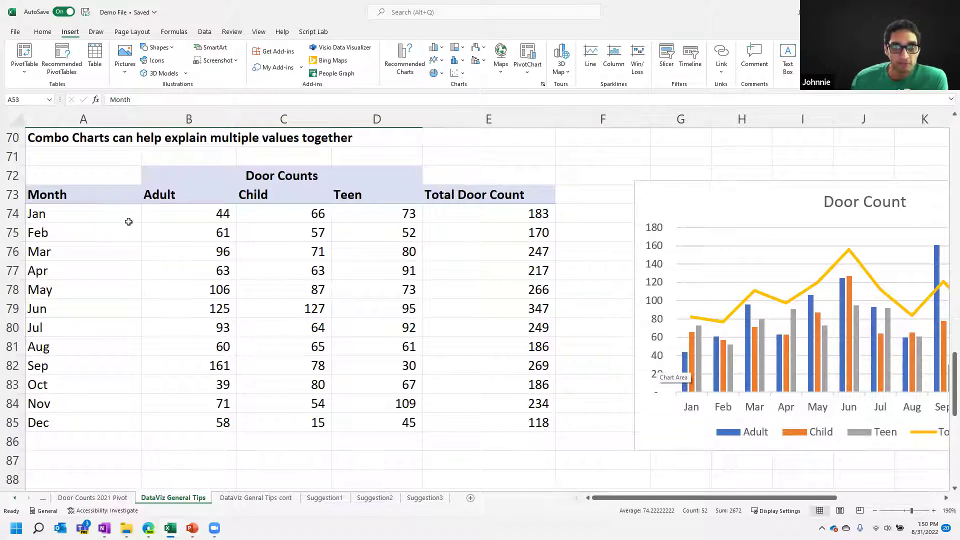
left_click(49, 196)
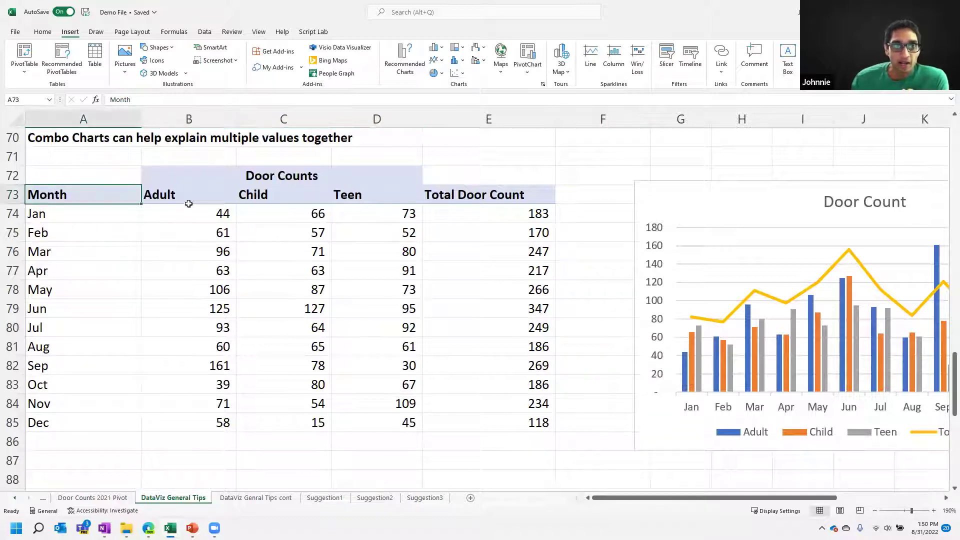
left_click_drag(188, 196, 338, 425)
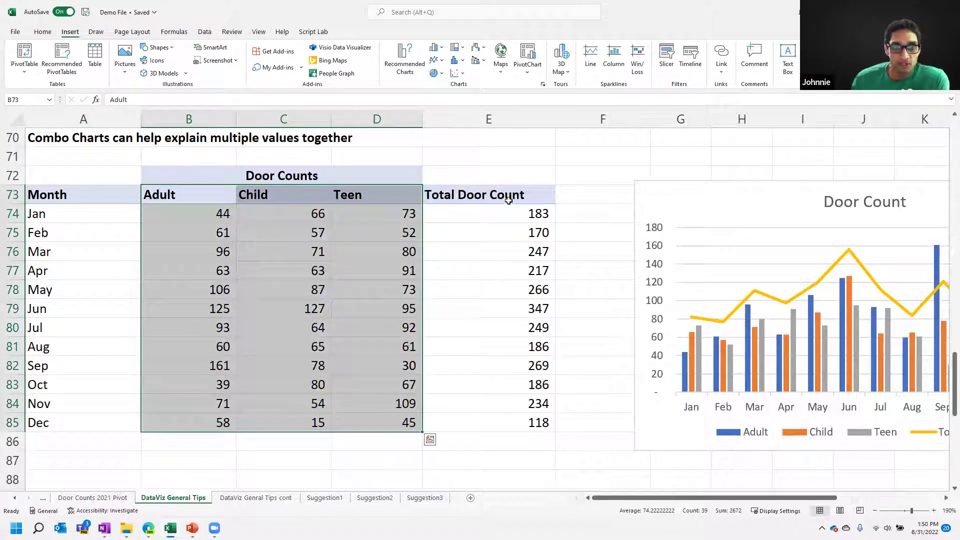
left_click_drag(70, 198, 440, 424)
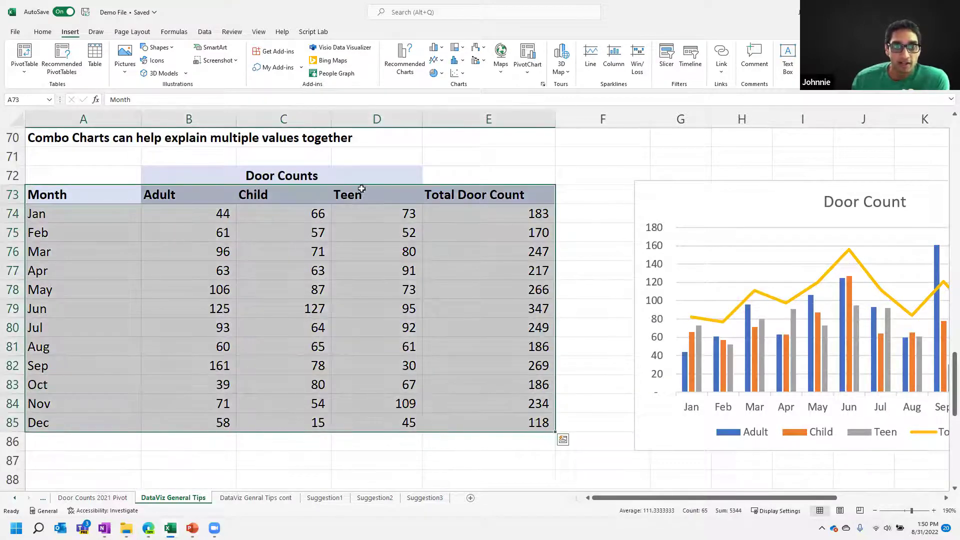
left_click(398, 59)
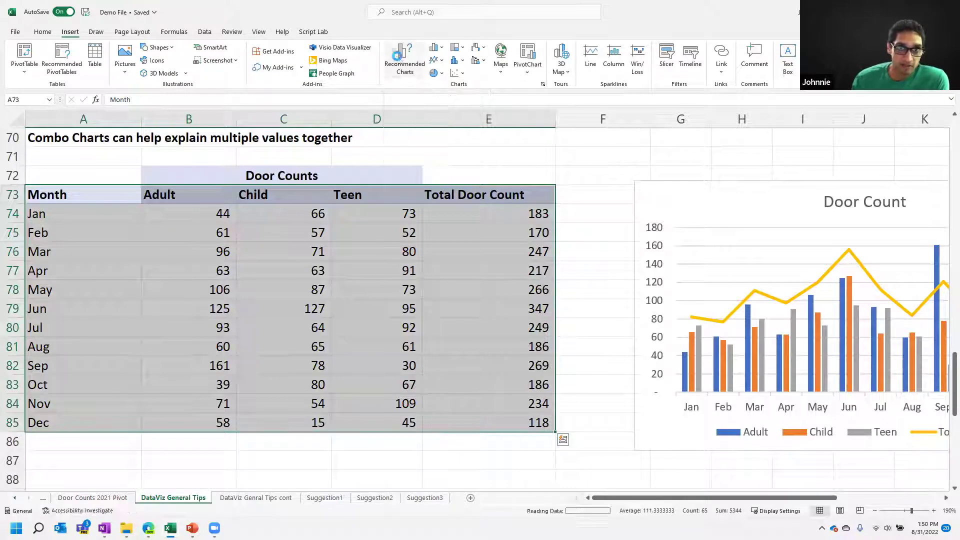
left_click(378, 225)
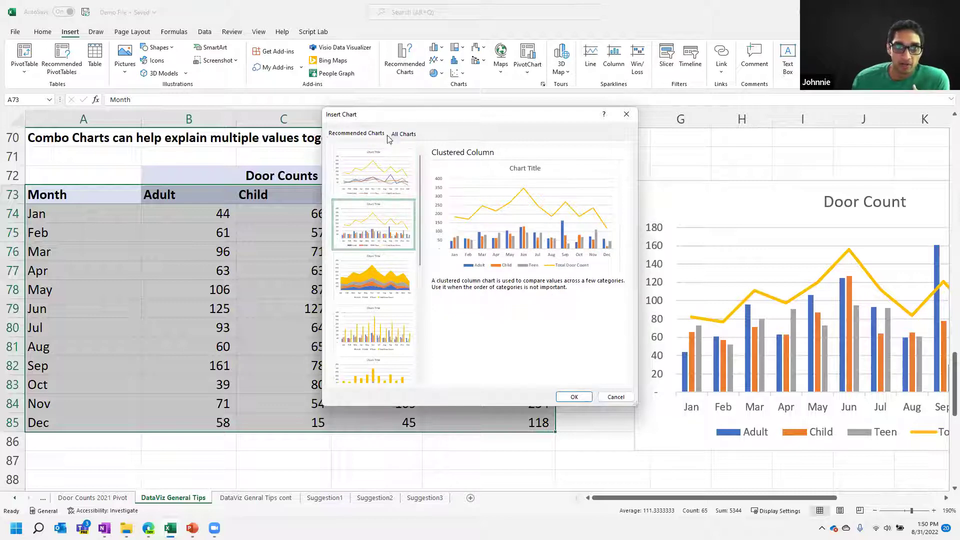
Try a custom combo chart with Teen as Clustered Column and Total Door Count as a line on the secondary axis, and delete it.
left_click(389, 153)
left_click(403, 135)
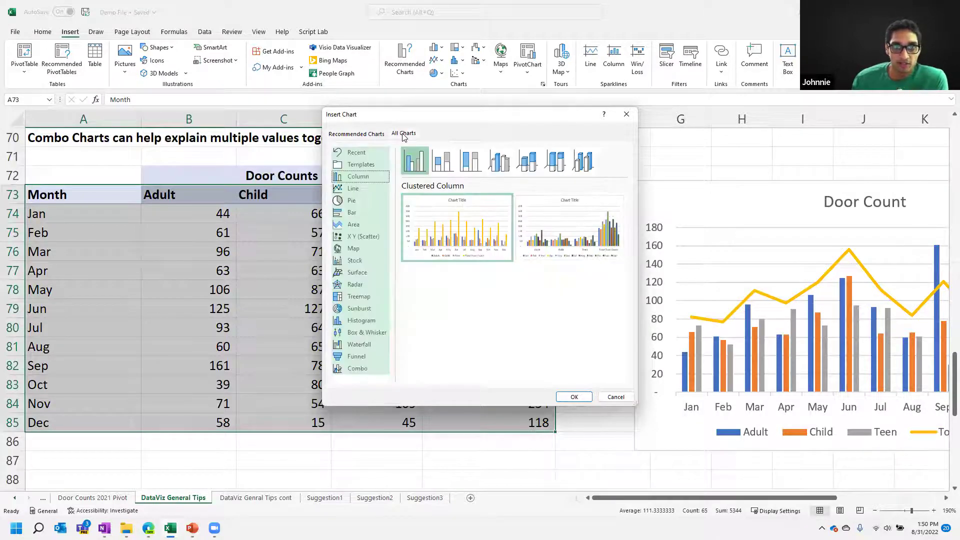
left_click(358, 373)
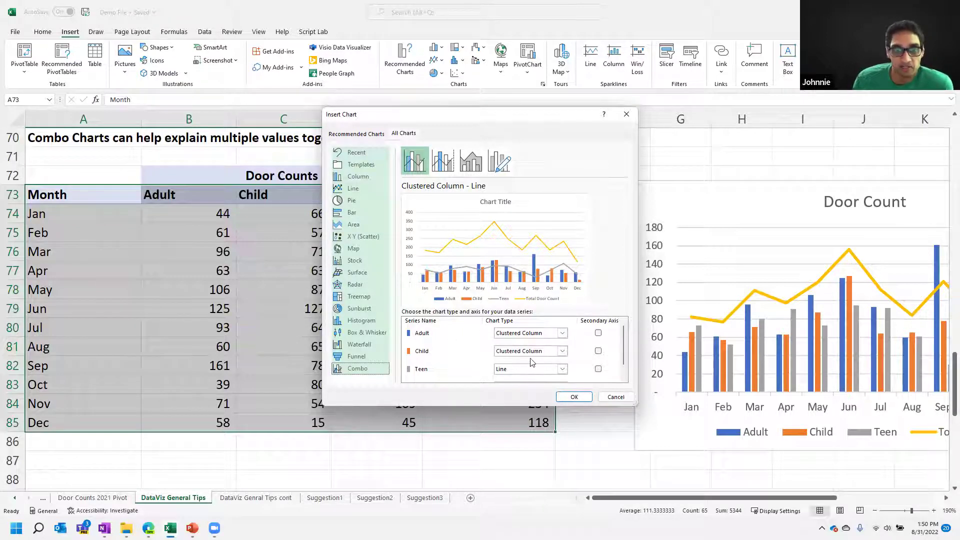
left_click(562, 369)
left_click(508, 174)
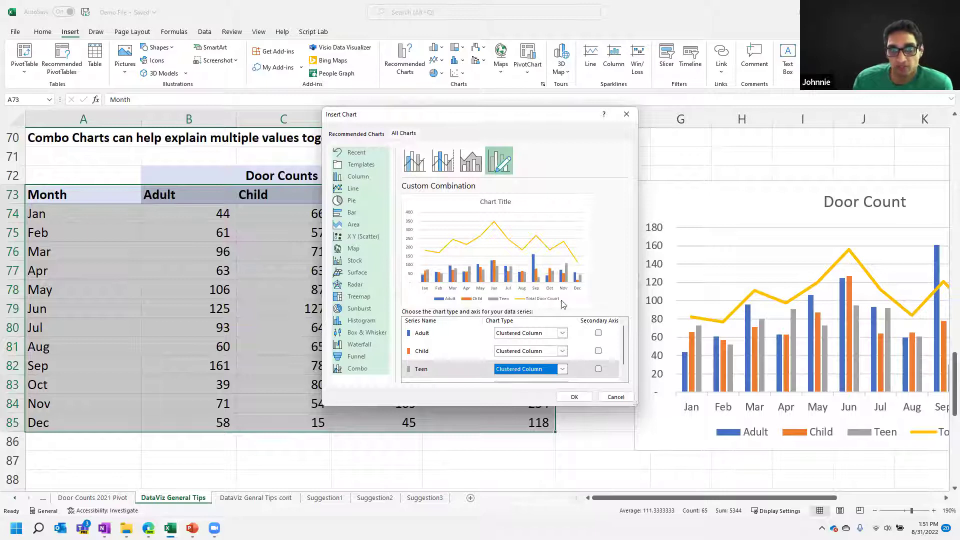
scroll(544, 367, "down", 1)
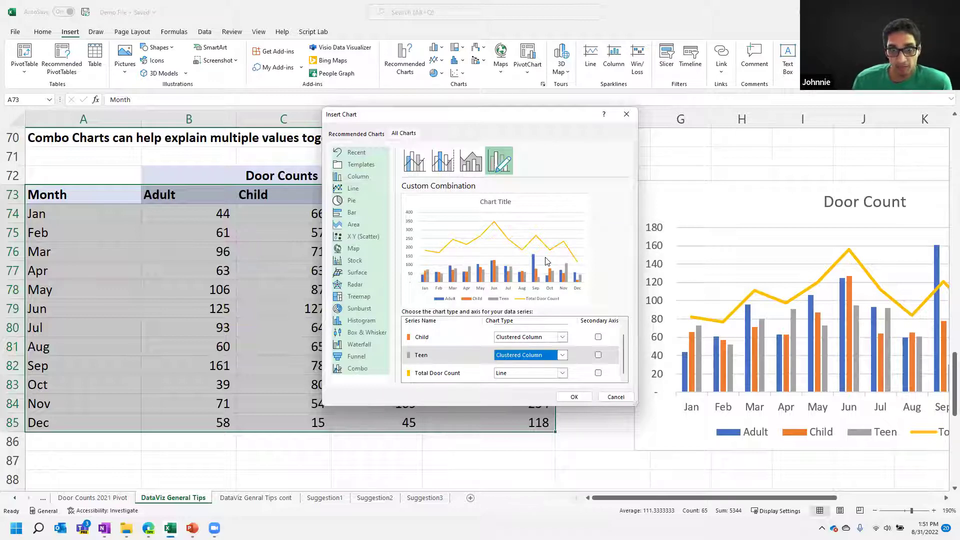
left_click(598, 373)
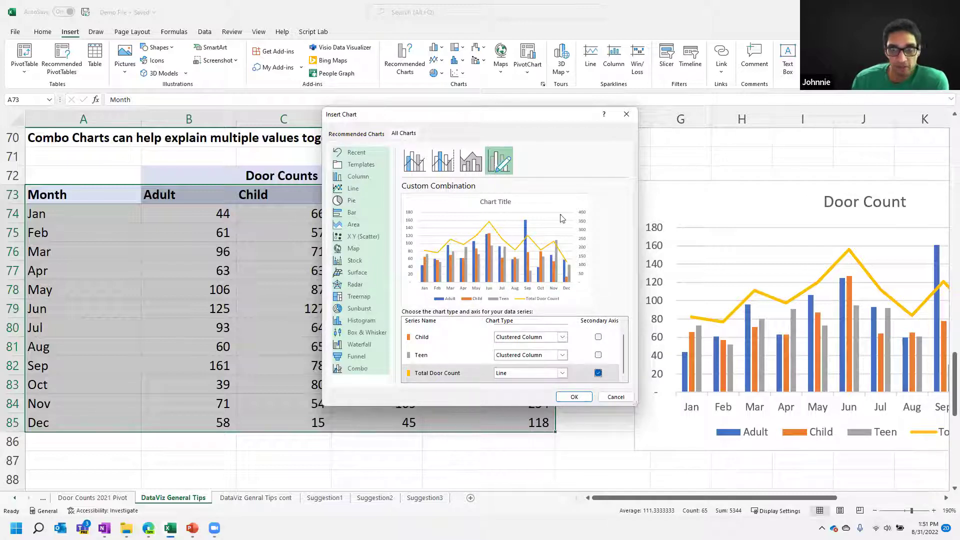
left_click(574, 397)
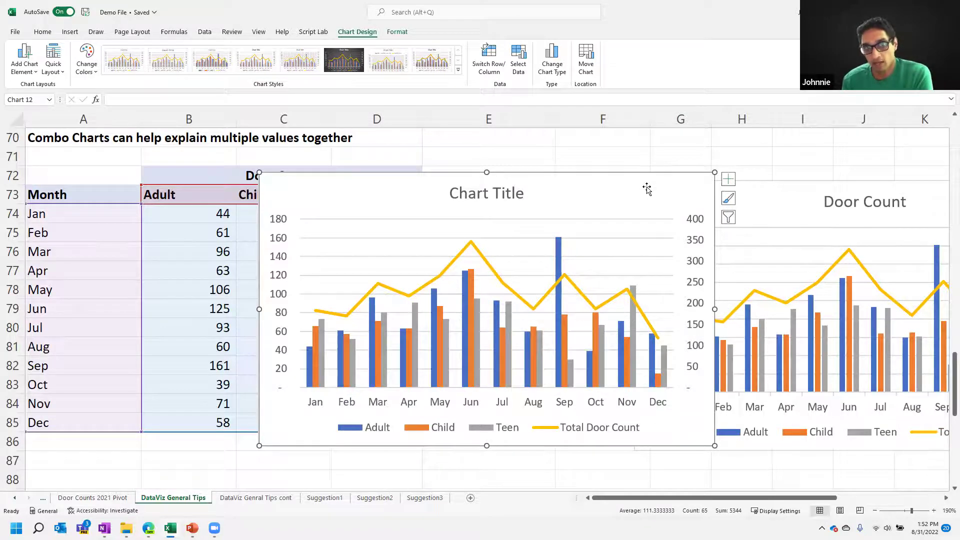
key("Delete")
Move the In-Person and Virtual column chart off the difference table in E92:F104 and inspect the formula in F93.
scroll(647, 189, "down", 2)
scroll(647, 188, "down", 3)
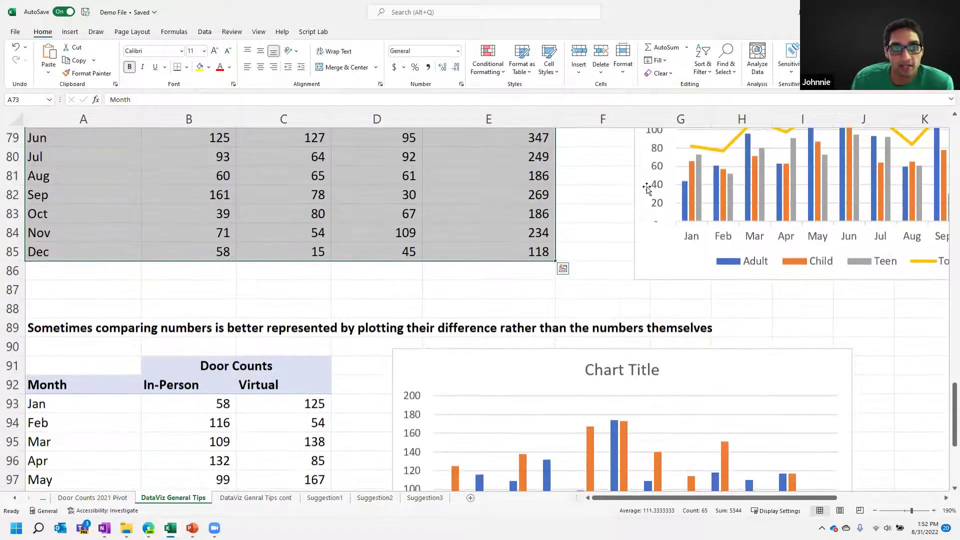
scroll(647, 187, "down", 2)
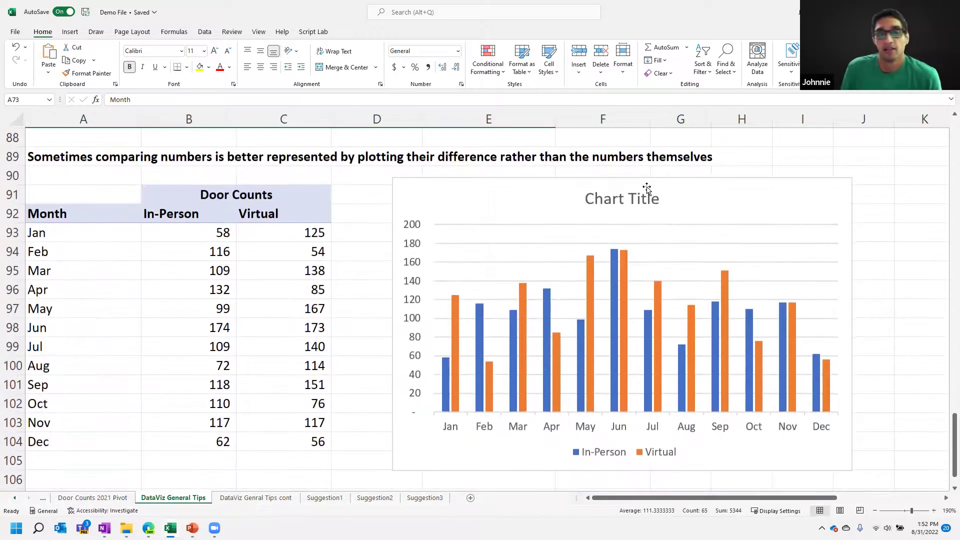
scroll(647, 188, "up", 1)
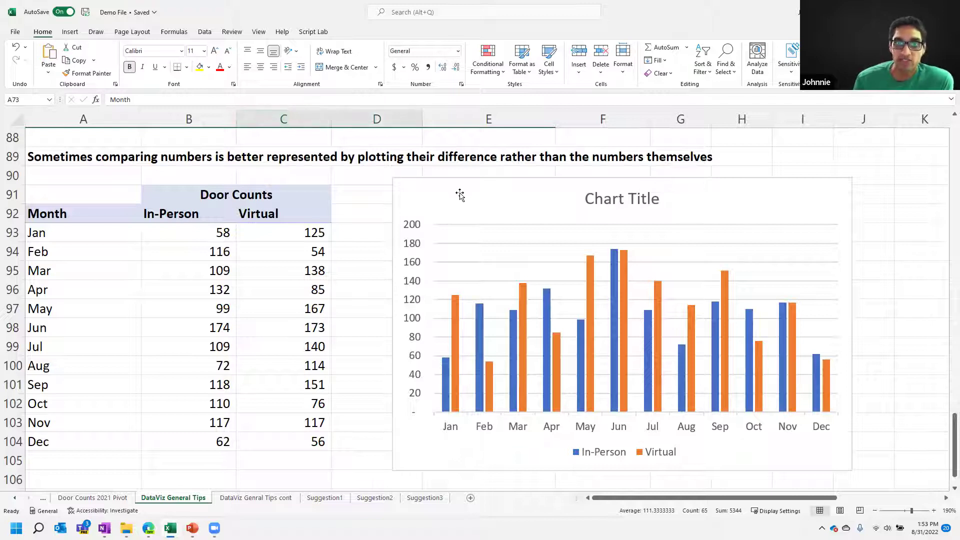
left_click_drag(453, 191, 795, 190)
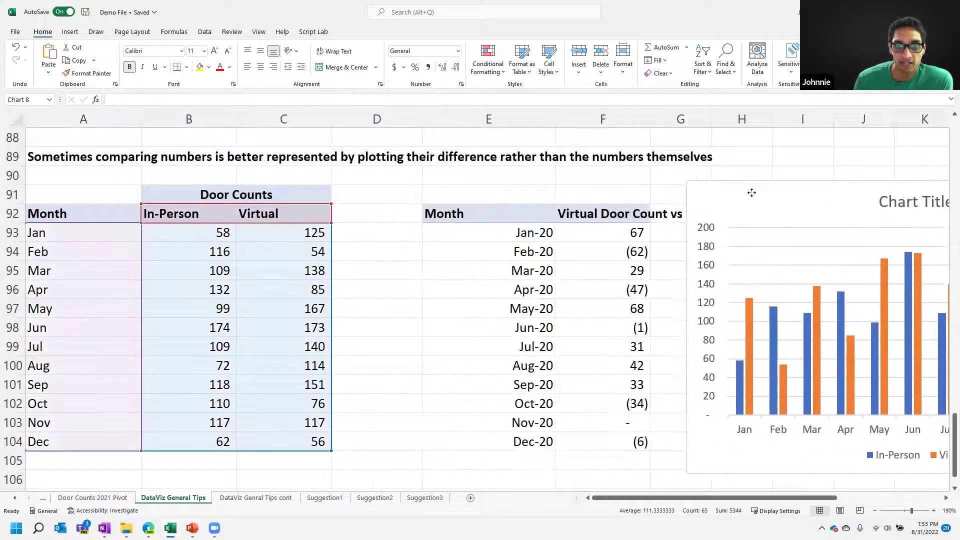
left_click(594, 233)
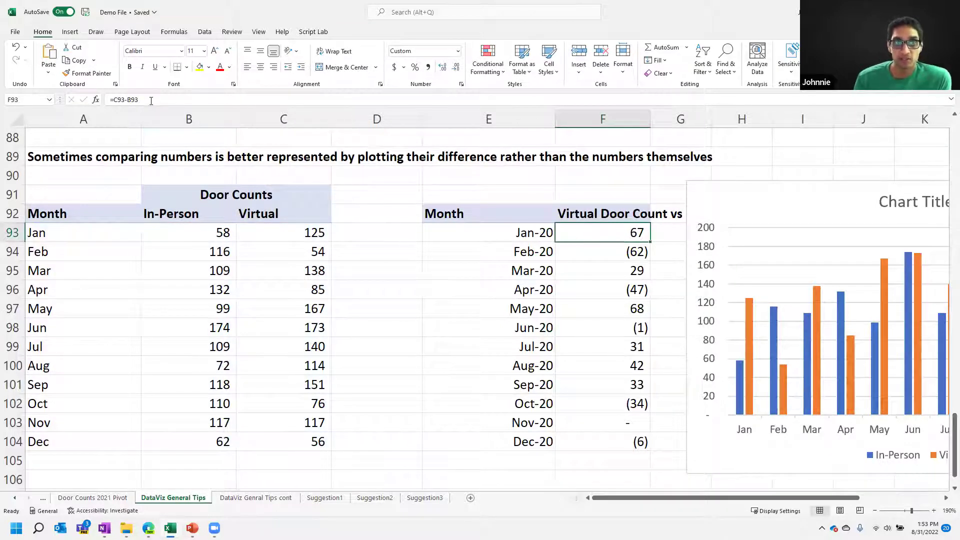
key("F2")
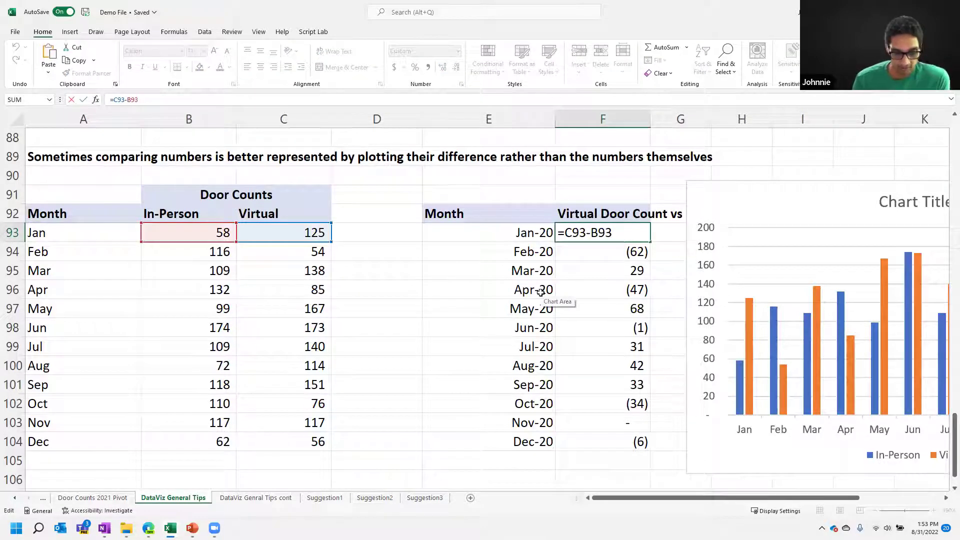
key("Escape")
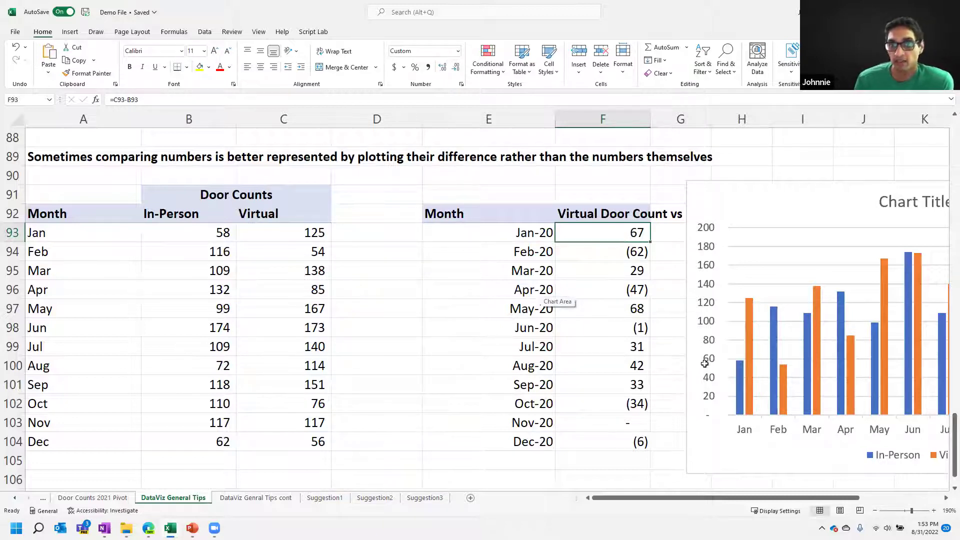
Try a 2-D clustered column chart of the Virtual Door Count vs In-Person differences in E92:F104 and delete it.
left_click_drag(467, 214, 628, 441)
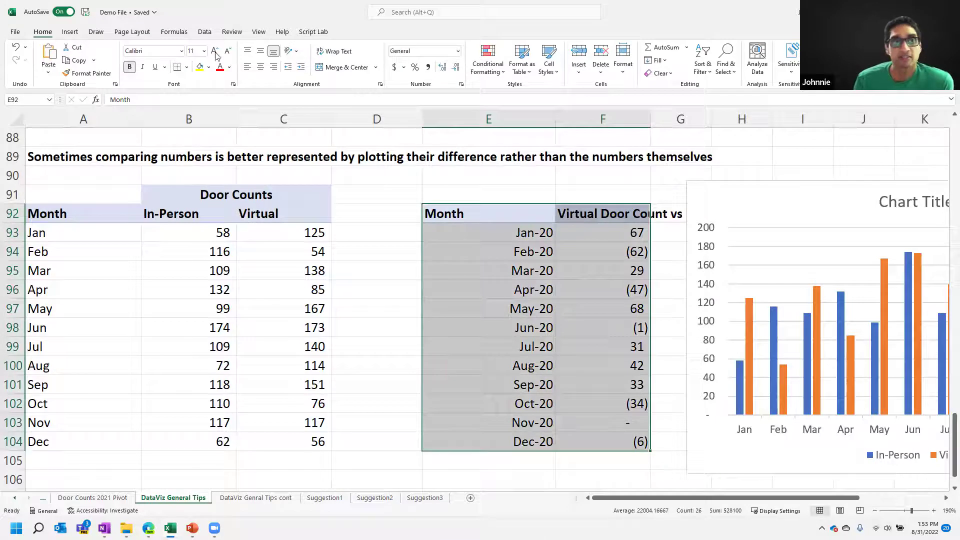
left_click(70, 32)
left_click(432, 48)
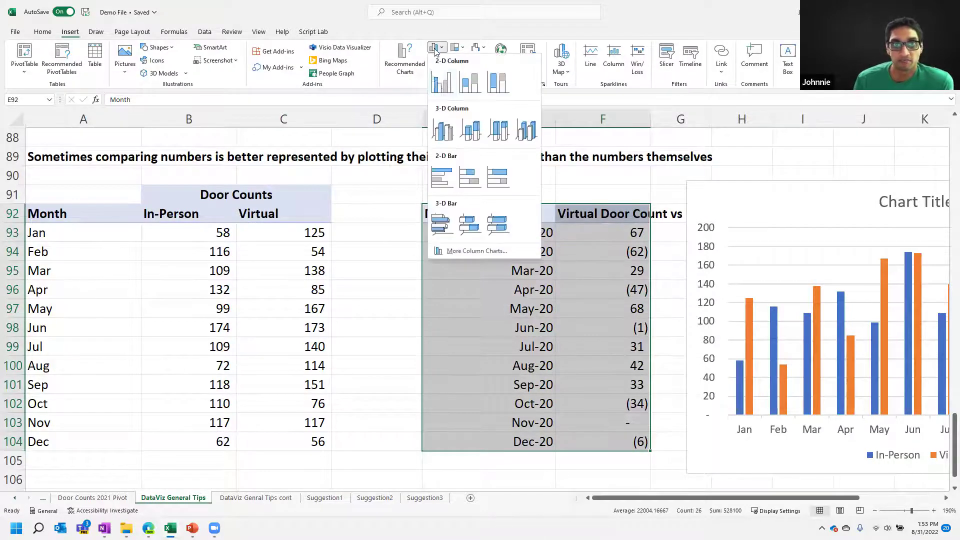
left_click(437, 67)
left_click_drag(369, 188, 324, 192)
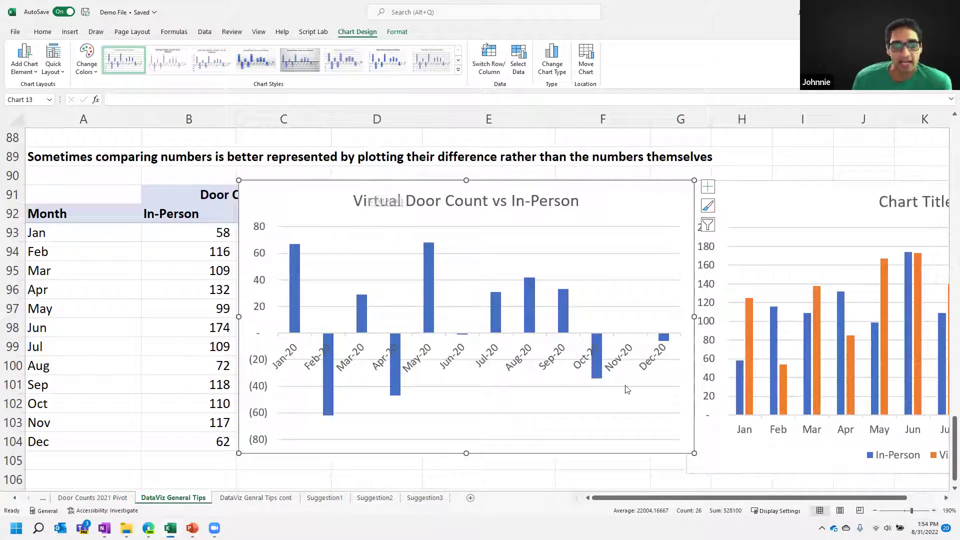
left_click_drag(749, 498, 790, 499)
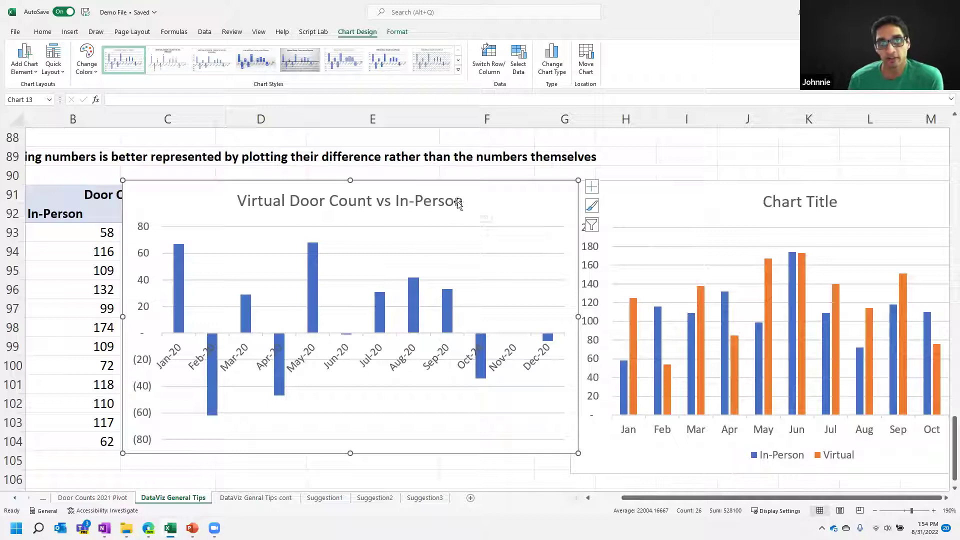
key("Delete")
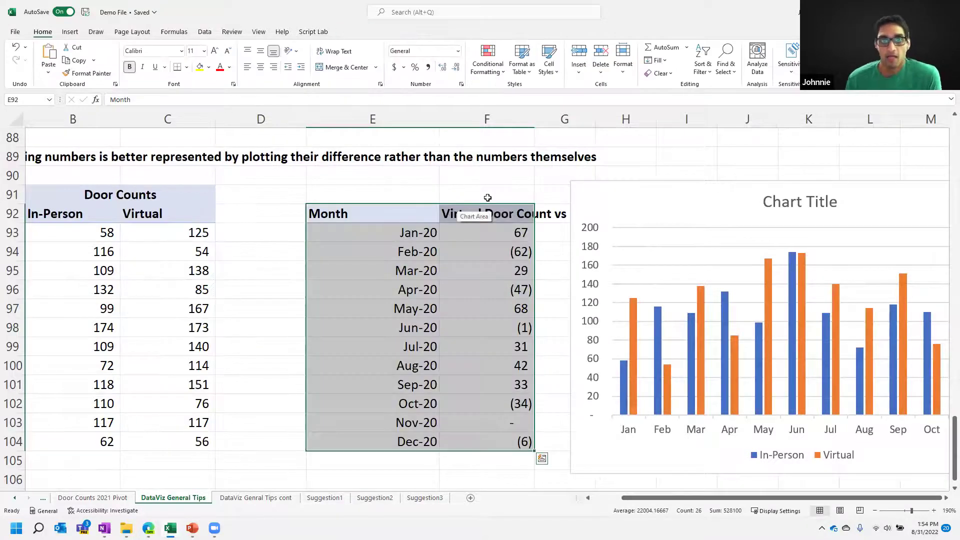
Insert a doughnut chart of the Feb In-Person and Virtual counts in B4:C6 on the DataViz Genral Tips cont sheet, placed beside the table.
left_click(256, 500)
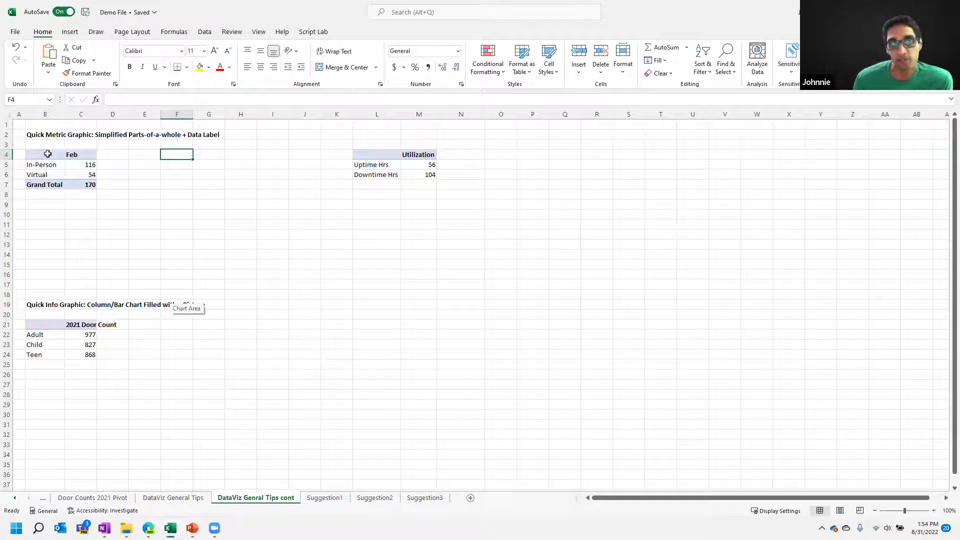
left_click_drag(47, 154, 80, 173)
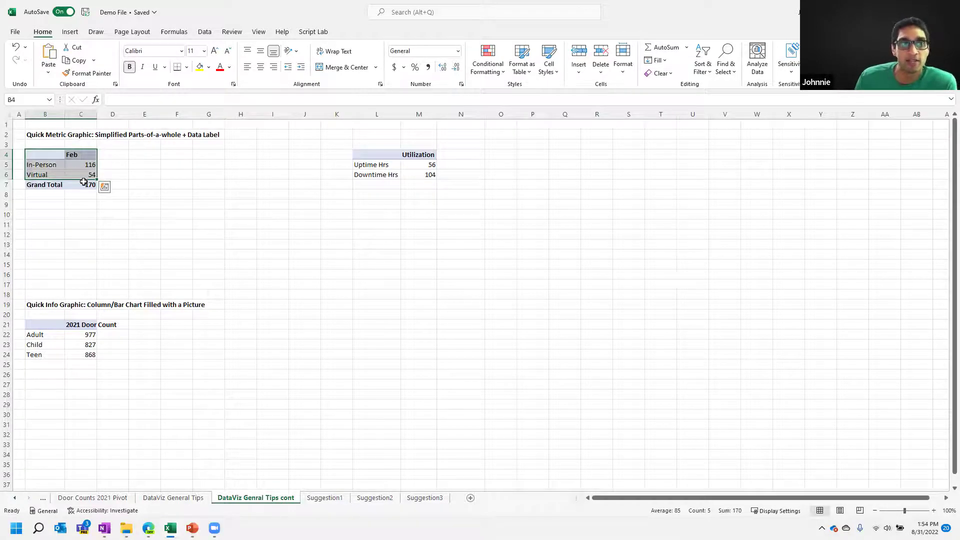
left_click(70, 32)
left_click(436, 73)
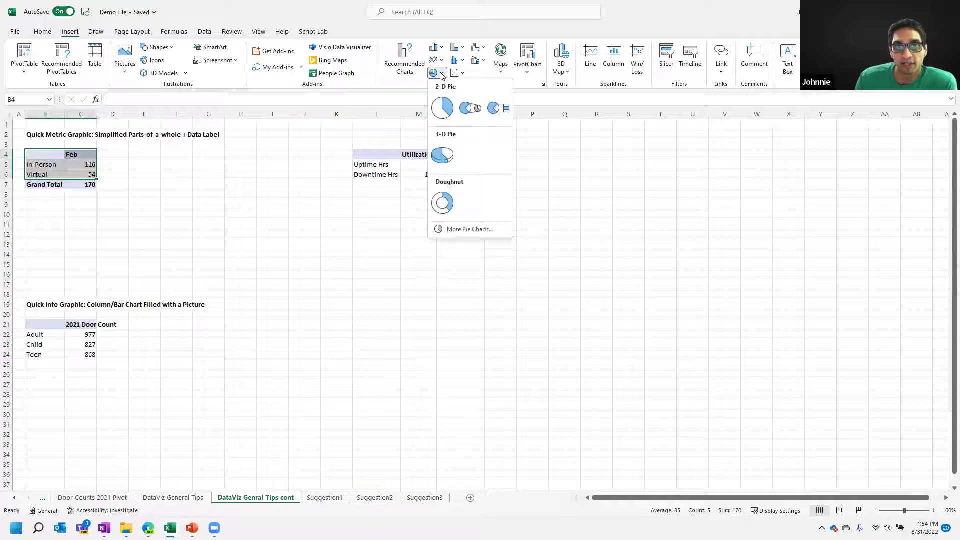
left_click(455, 198)
left_click_drag(410, 234, 154, 146)
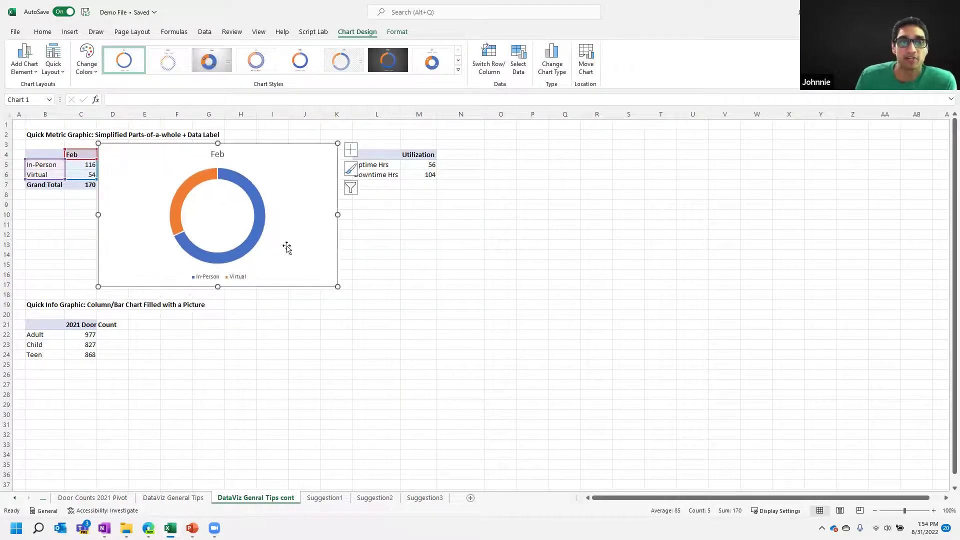
Fill the In-Person slice of the Feb doughnut chart with the standard purple colour.
double_click(256, 235)
left_click(256, 234)
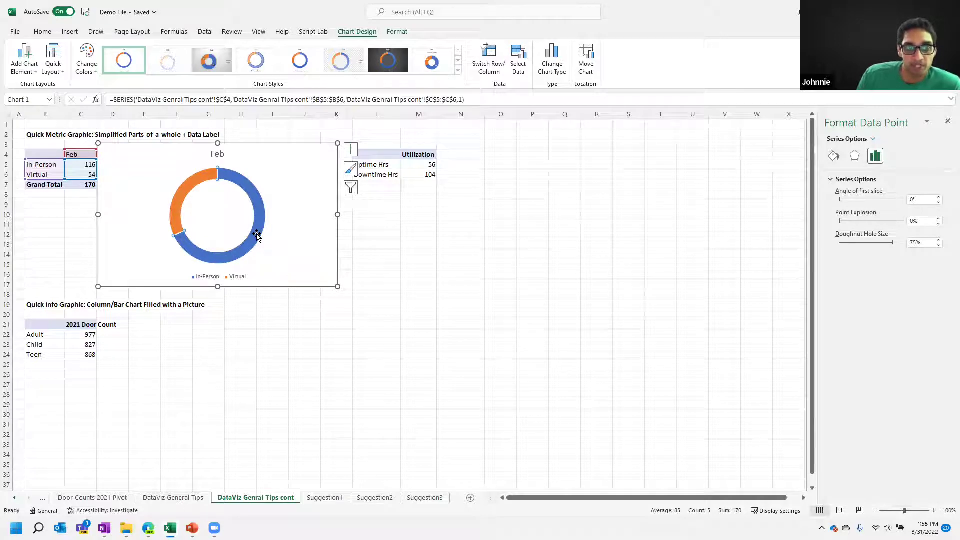
right_click(256, 235)
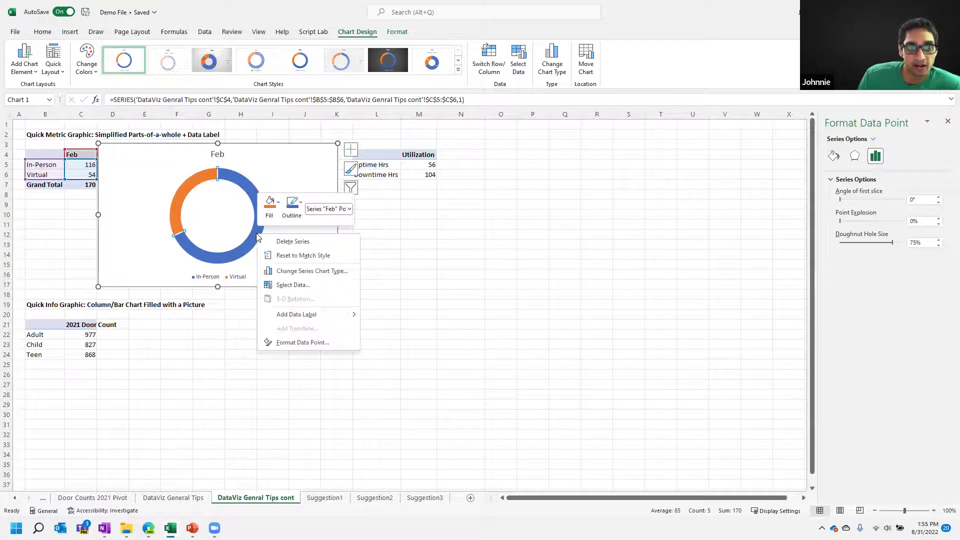
left_click(269, 205)
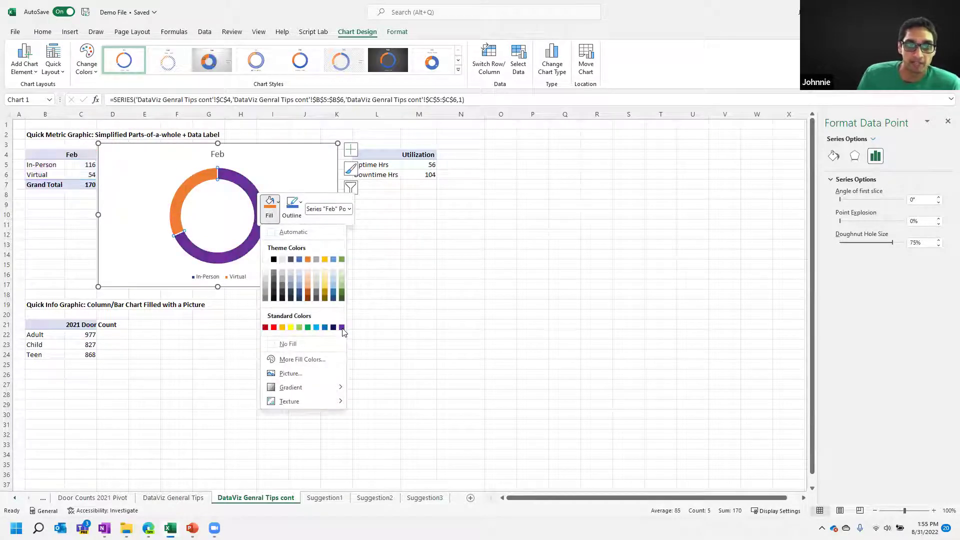
left_click(342, 328)
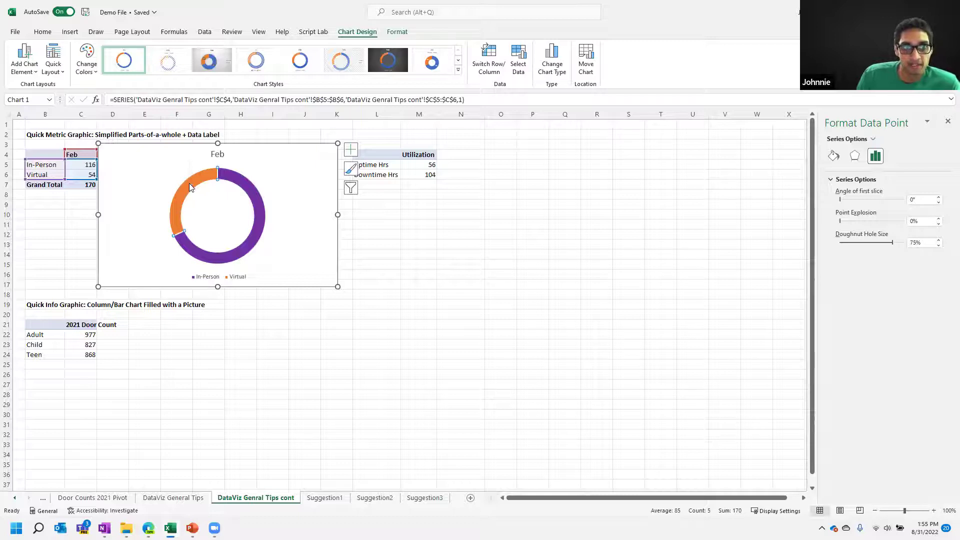
Fill the Virtual slice of the Feb doughnut chart with a light grey theme colour.
right_click(188, 183)
left_click(203, 156)
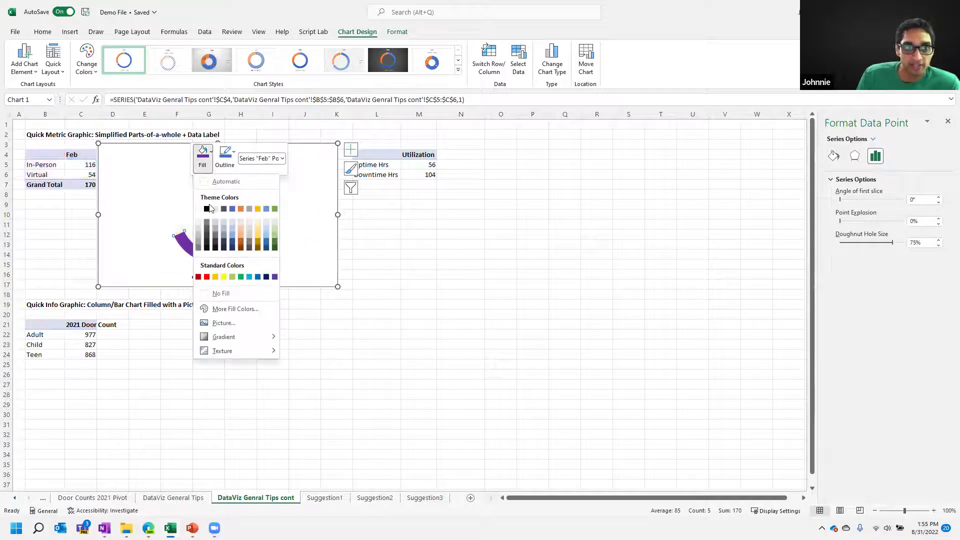
left_click(198, 237)
left_click(285, 242)
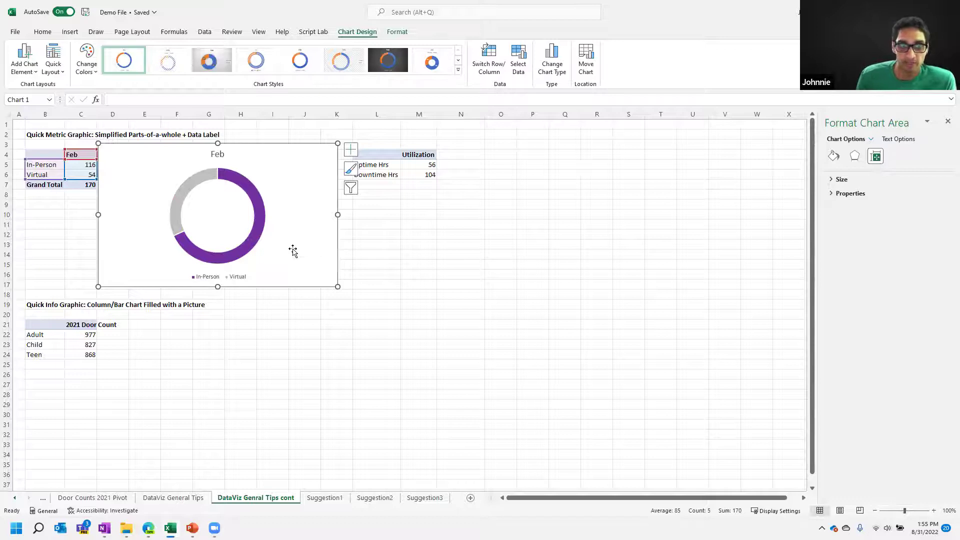
Add a data label to the In-Person slice only and move it into the centre of the doughnut hole.
left_click(253, 235)
left_click(252, 235)
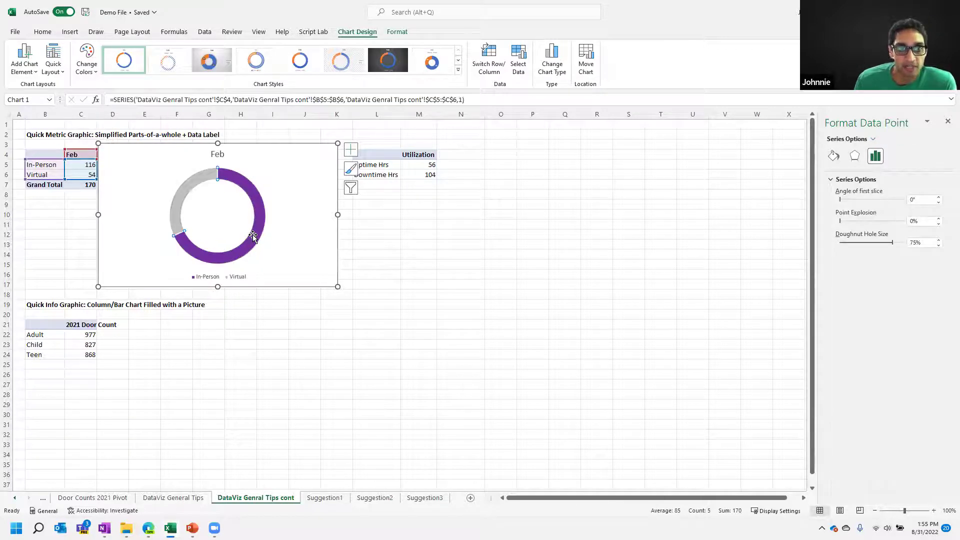
right_click(253, 236)
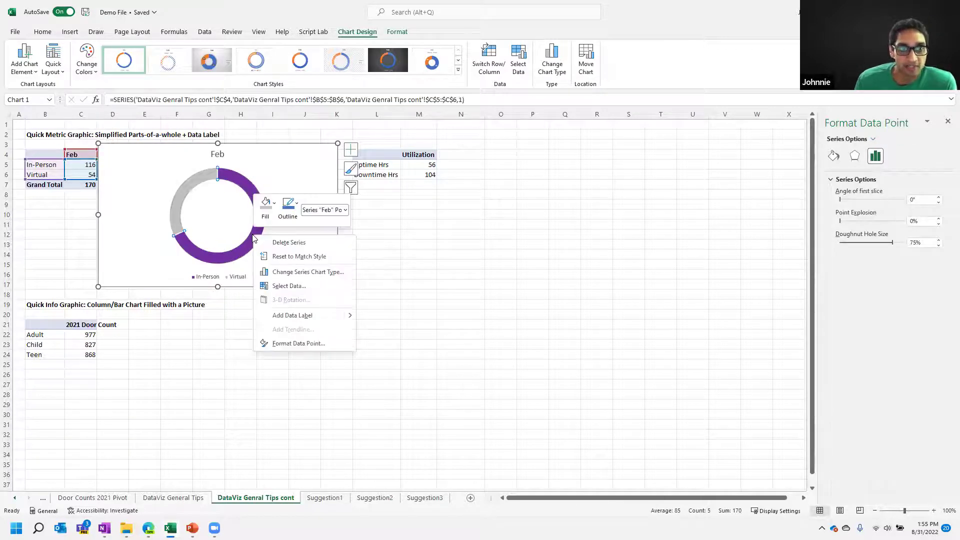
left_click(289, 316)
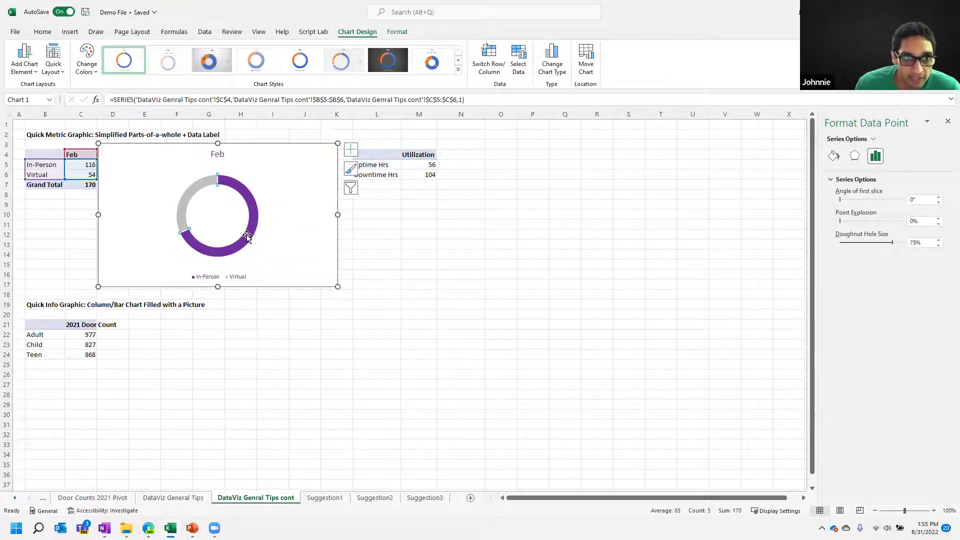
left_click(247, 238)
left_click_drag(246, 238, 217, 217)
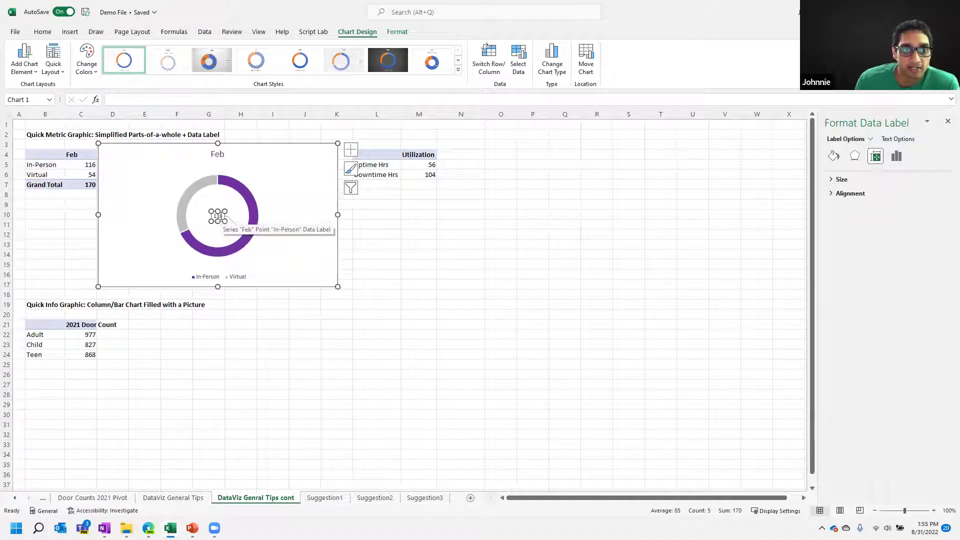
Make the In-Person data label show the percentage instead of the value.
right_click(221, 217)
left_click(217, 218)
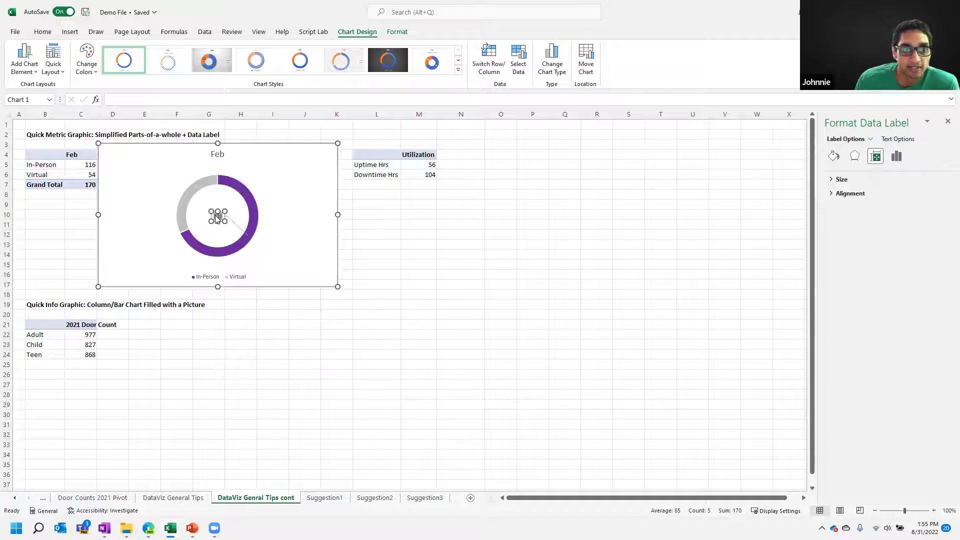
left_click(896, 157)
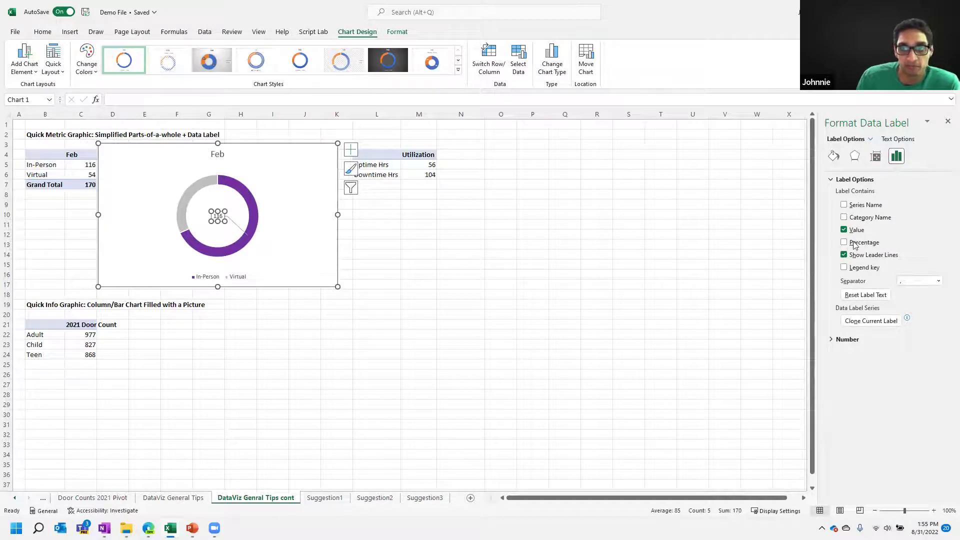
left_click(844, 229)
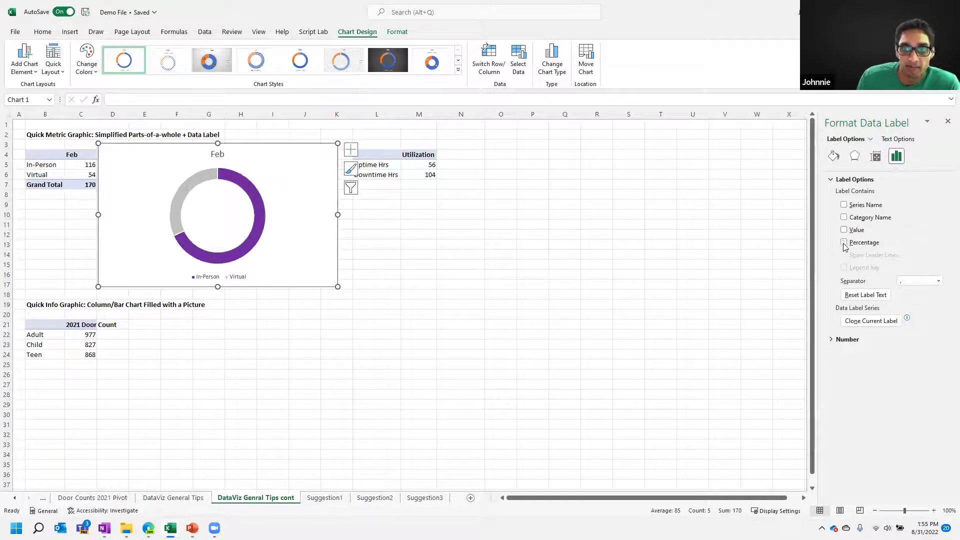
left_click(844, 243)
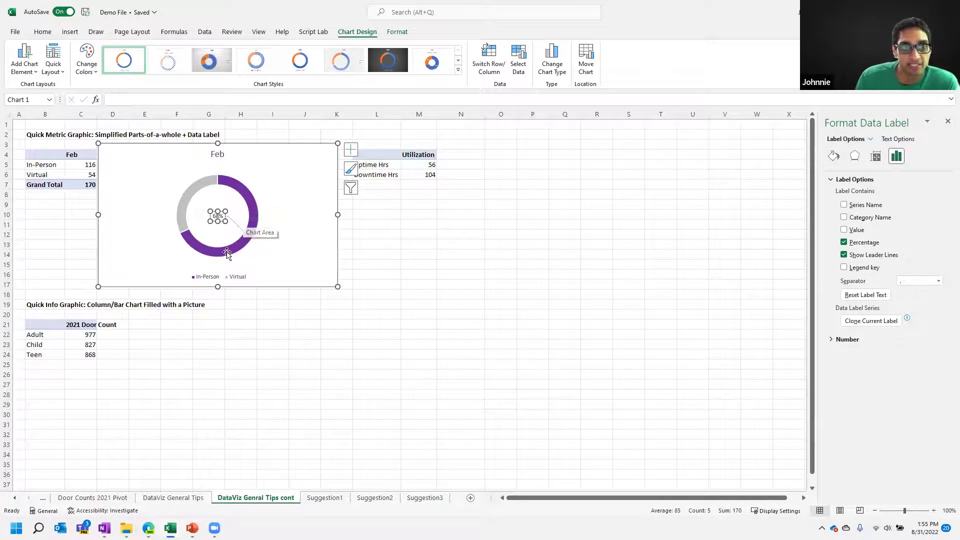
left_click(239, 230)
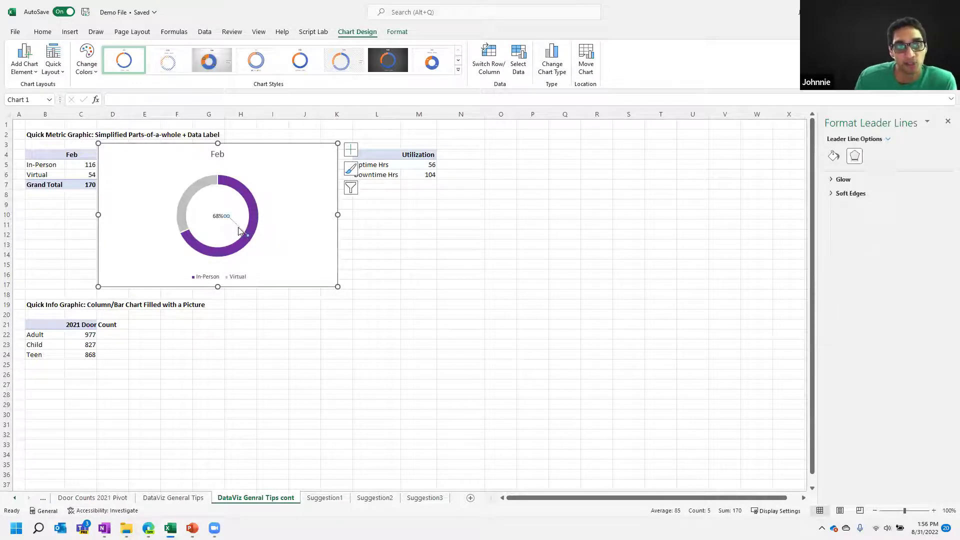
left_click(219, 219)
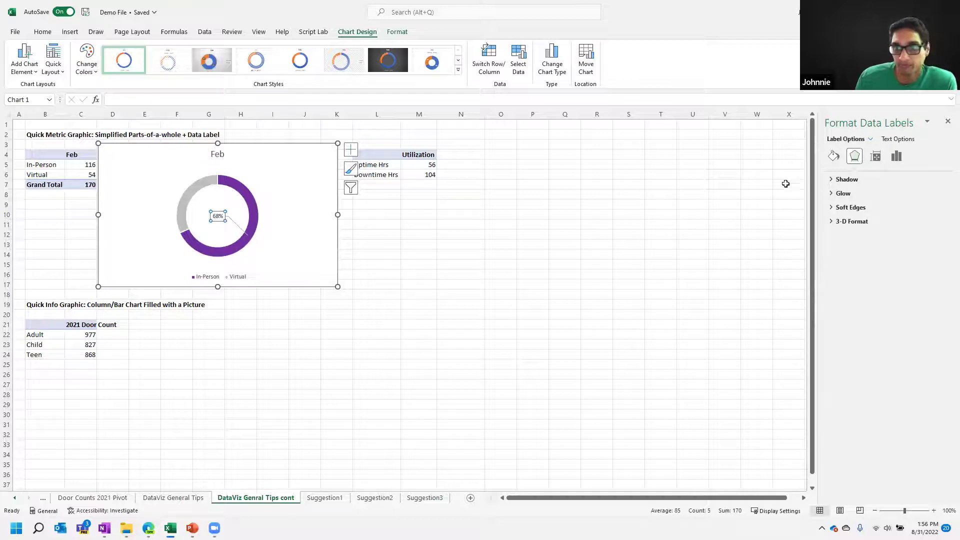
left_click(899, 158)
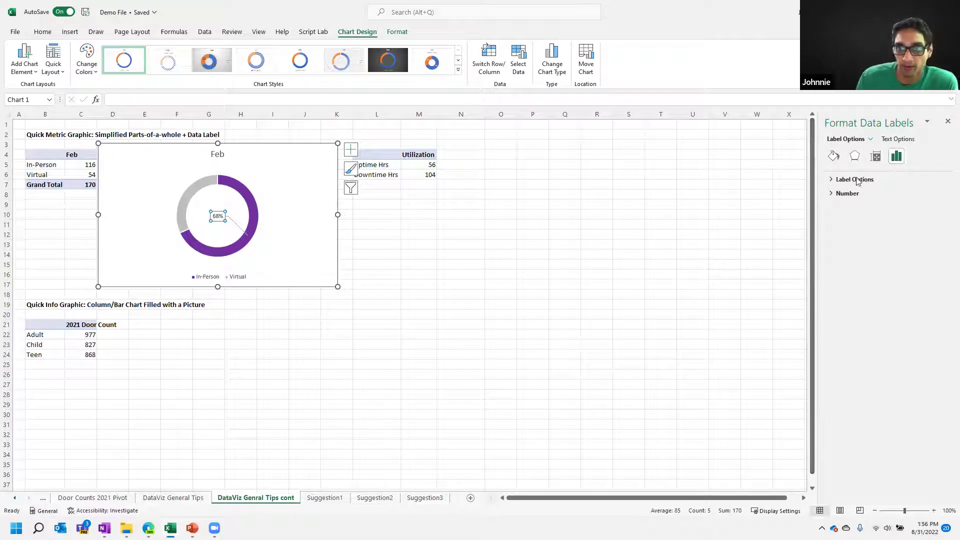
left_click(831, 181)
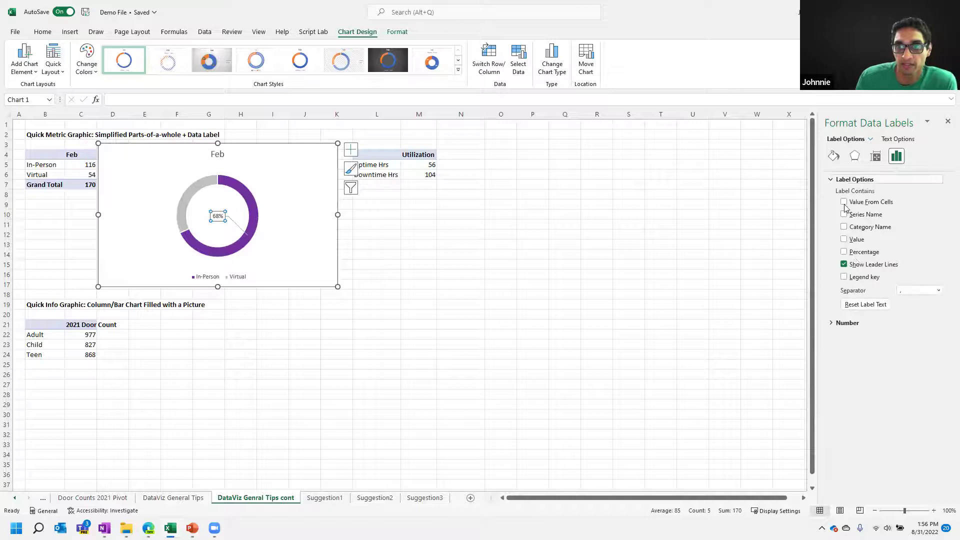
left_click(844, 252)
left_click(844, 252)
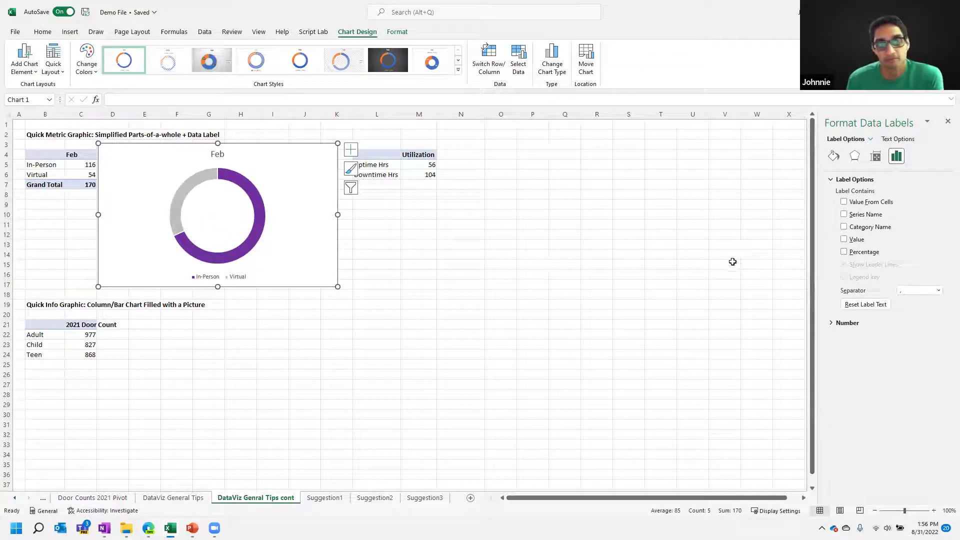
key("ctrl+z")
left_click(844, 252)
Turn off the leader lines of the In-Person percentage label and format its text bold, purple and 36 pt.
left_click(217, 217)
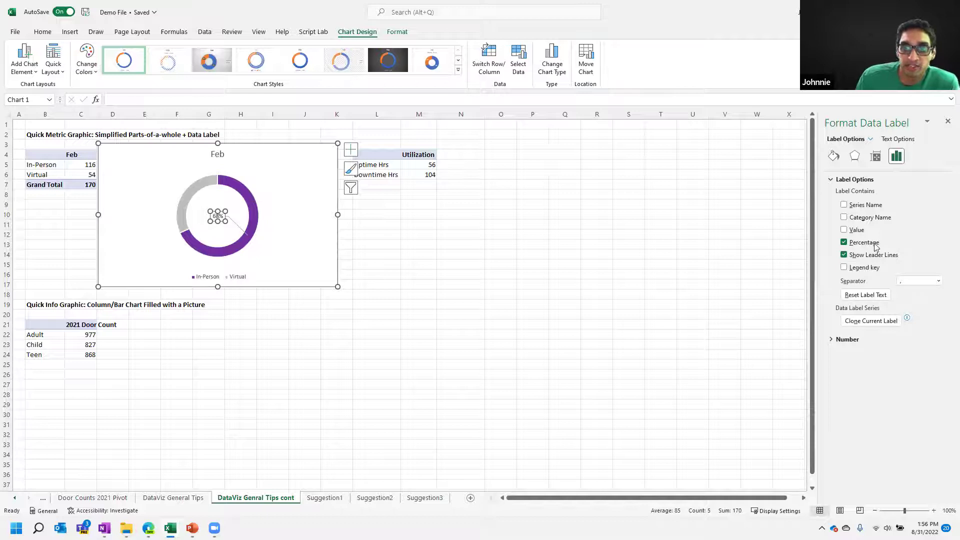
left_click(844, 255)
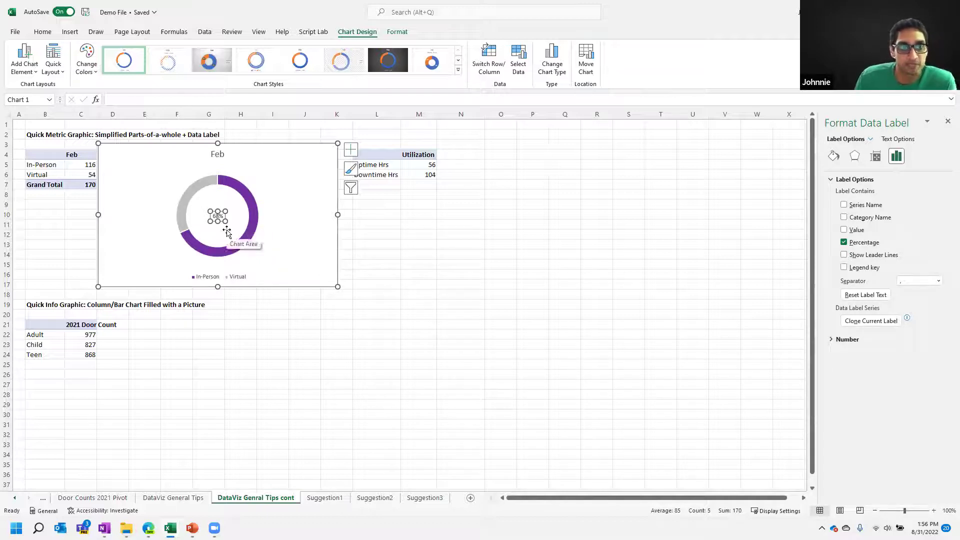
left_click(42, 33)
left_click(229, 67)
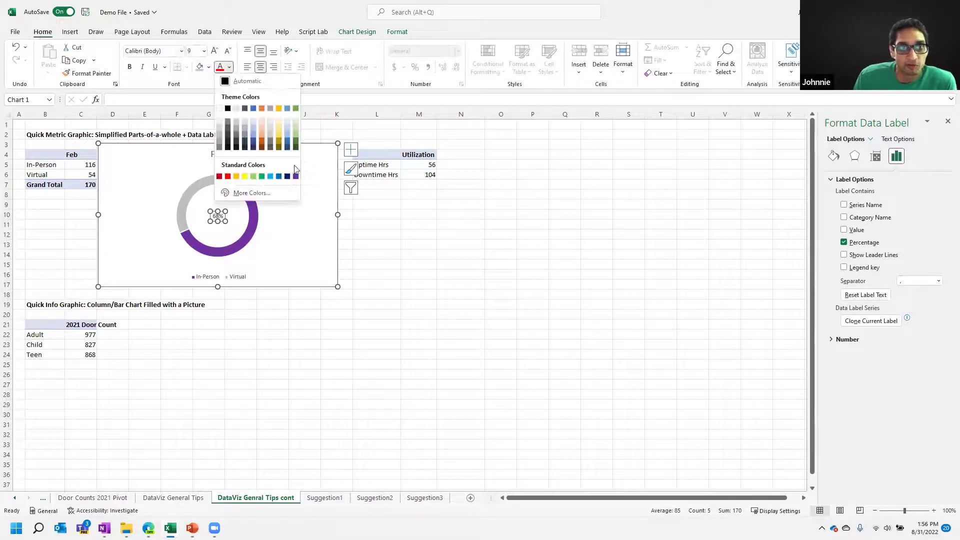
key("Escape")
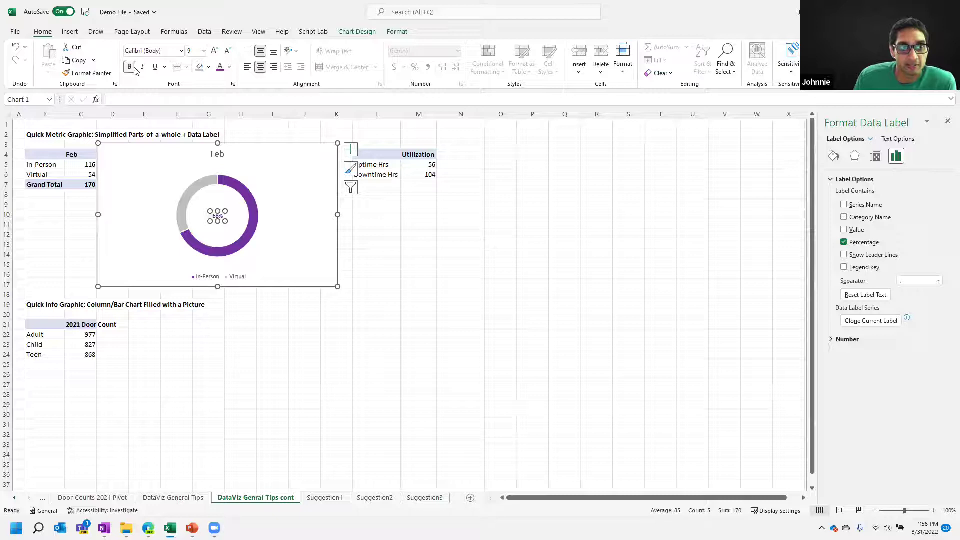
left_click(214, 51)
left_click(214, 52)
left_click(213, 52)
left_click(213, 52)
left_click(214, 52)
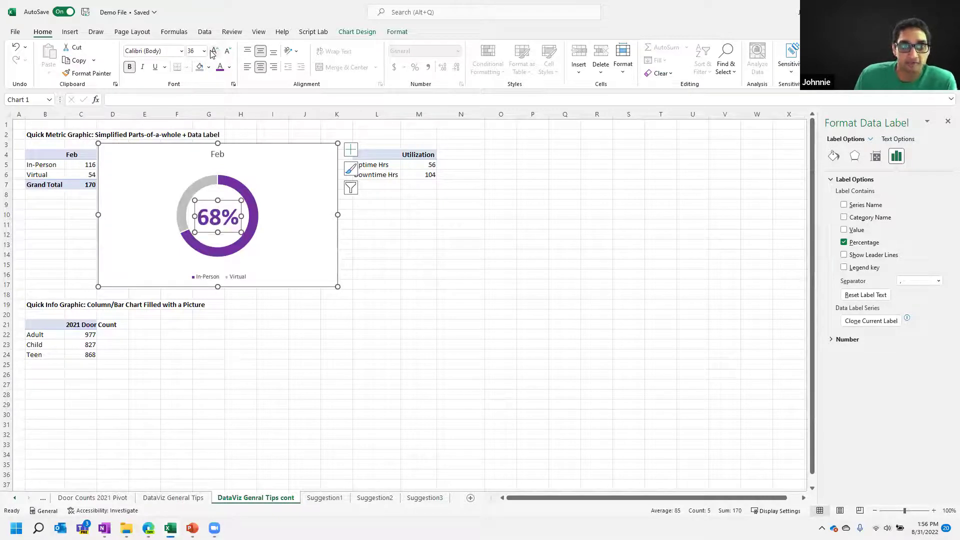
left_click(384, 283)
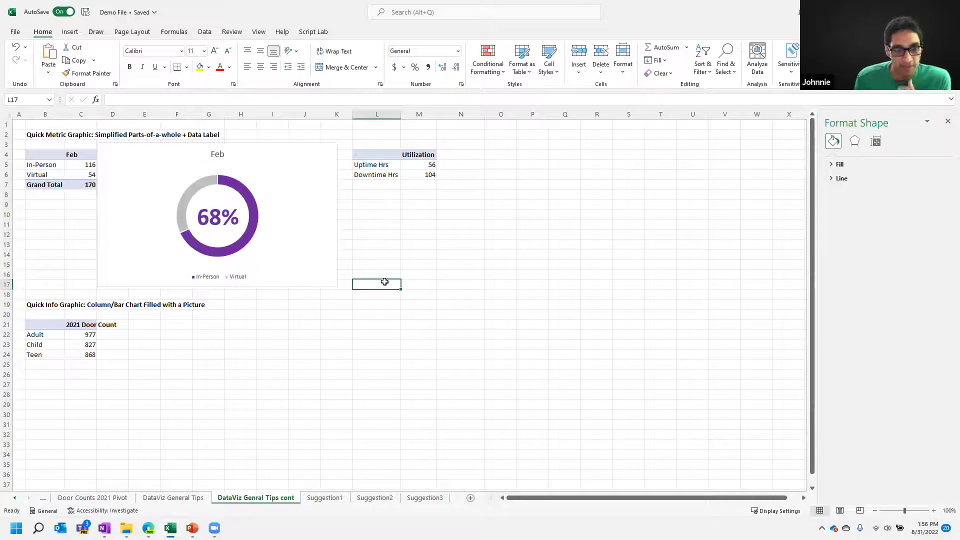
Insert a 2-D clustered column chart of the 2021 Door Count data in B21:C24 and place it beside that table.
left_click(276, 333)
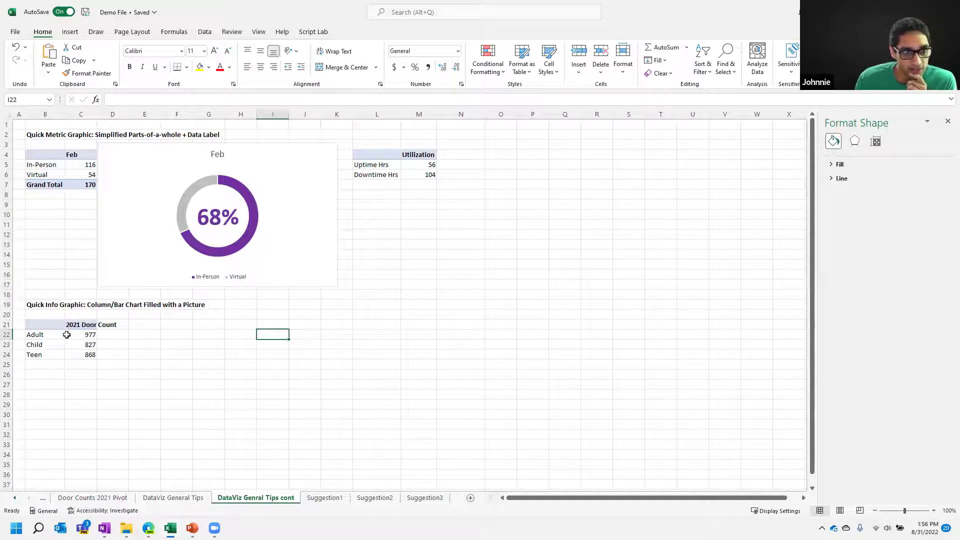
left_click(53, 328)
left_click_drag(53, 328, 79, 353)
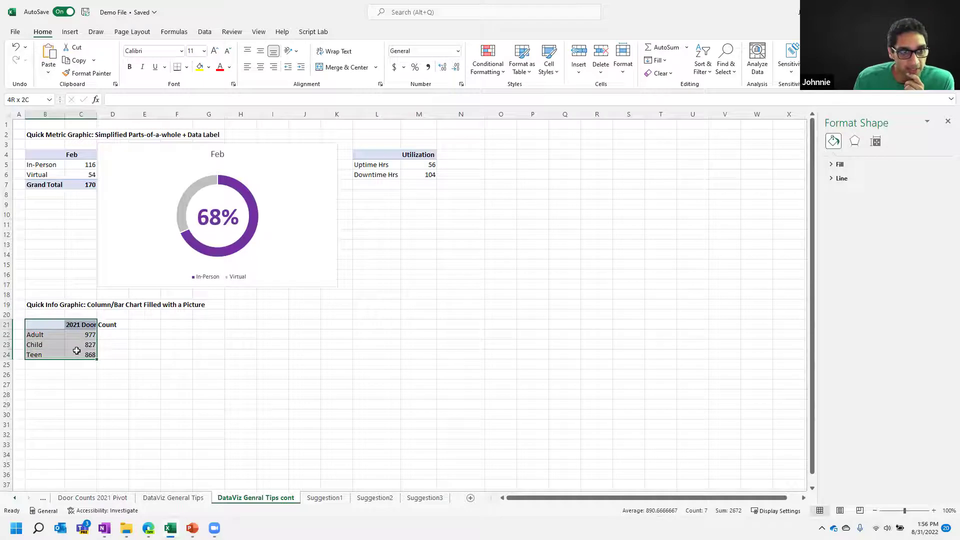
left_click(70, 33)
left_click(433, 50)
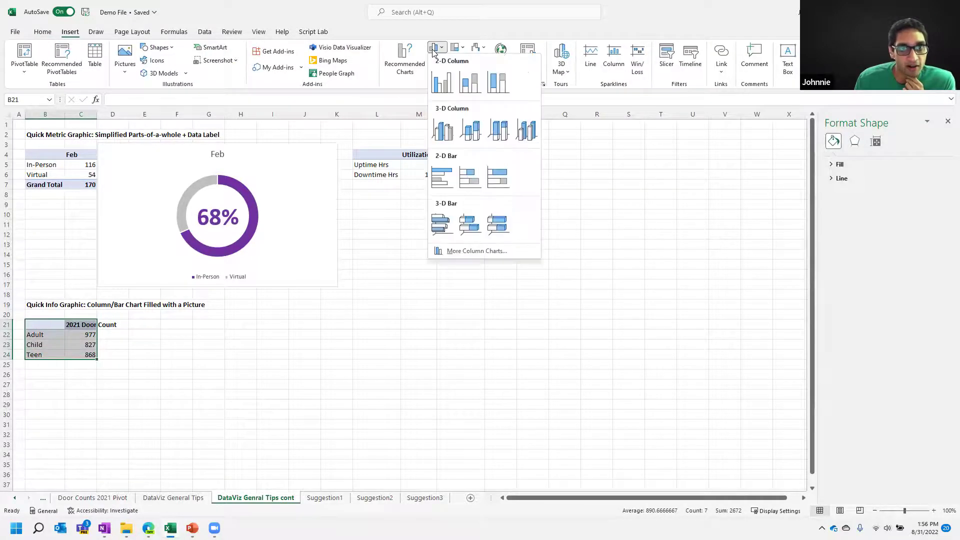
left_click(448, 97)
left_click_drag(341, 235, 256, 314)
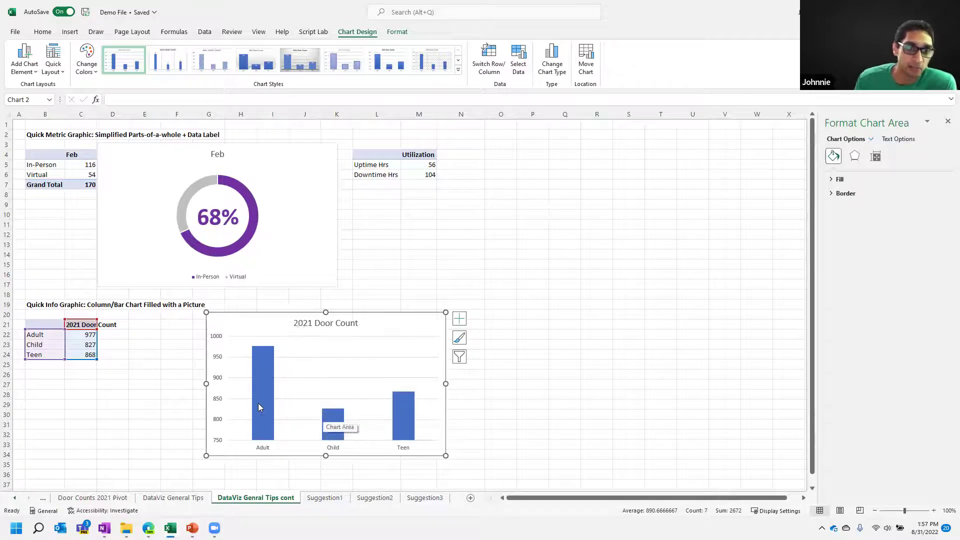
left_click(270, 371)
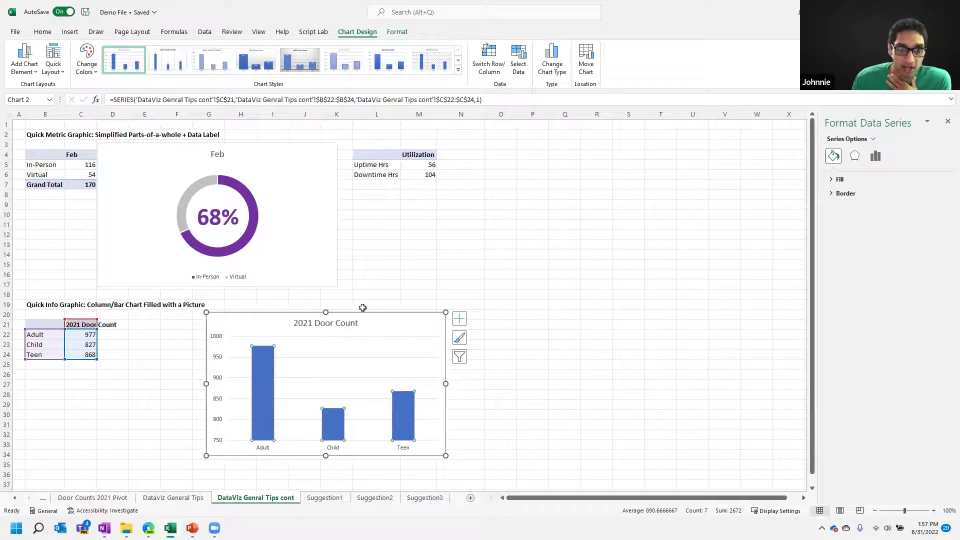
left_click(948, 121)
left_click(346, 281)
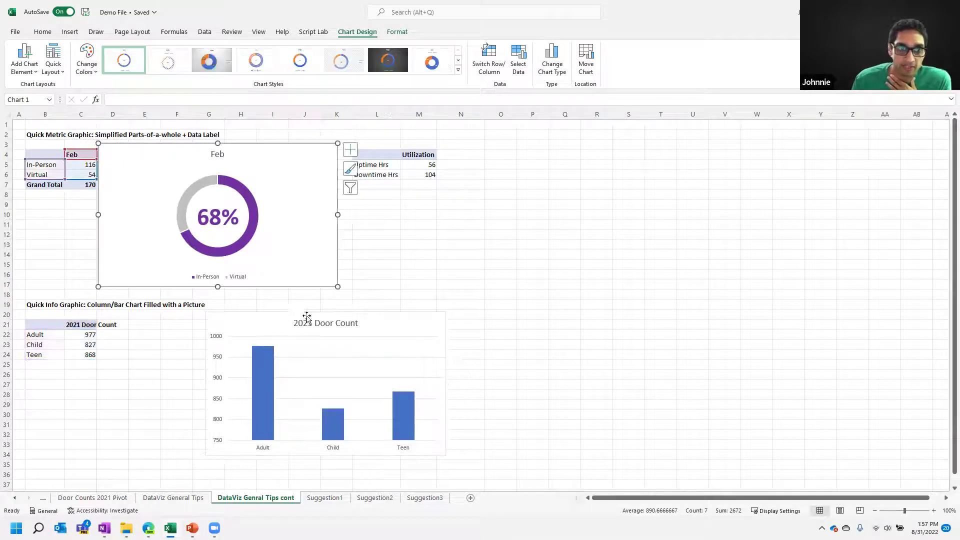
left_click(263, 349)
left_click(264, 353)
double_click(264, 355)
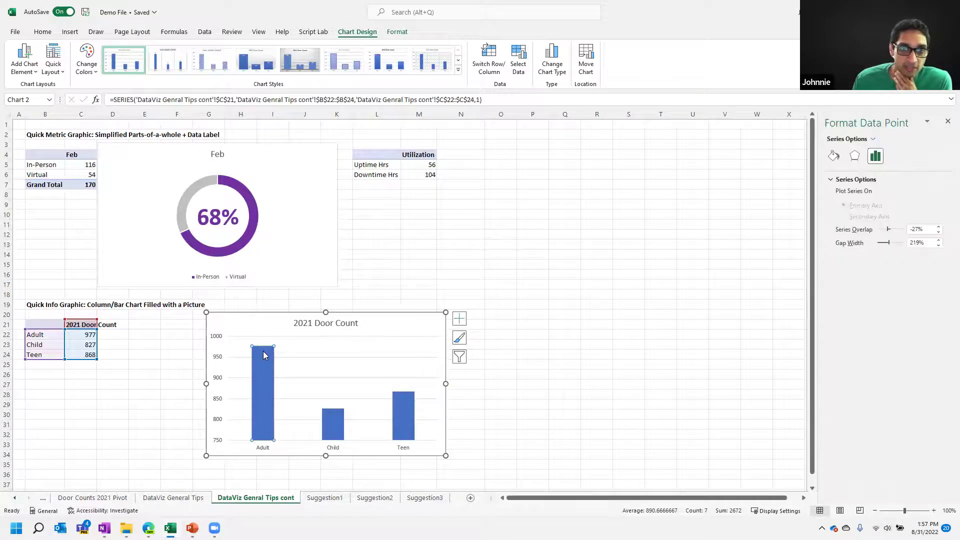
right_click(264, 352)
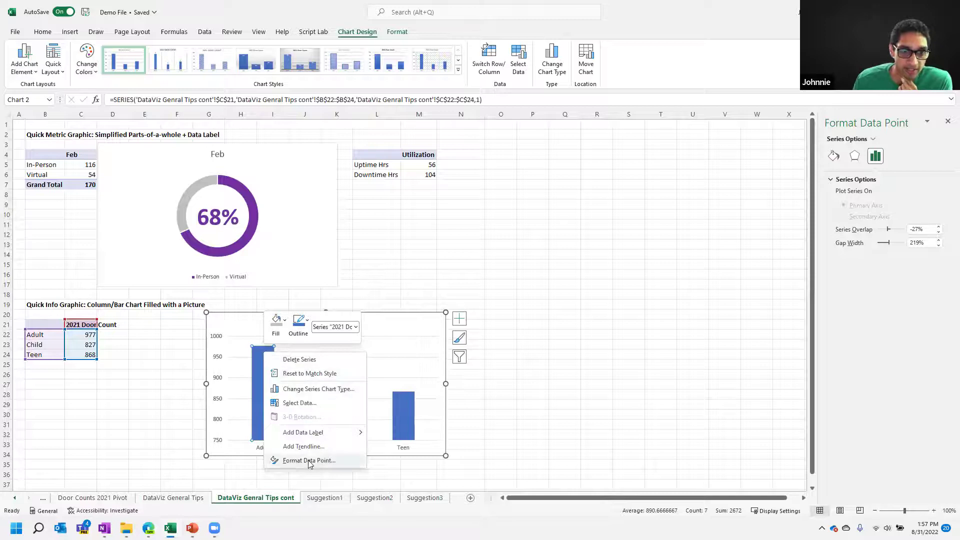
key("Escape")
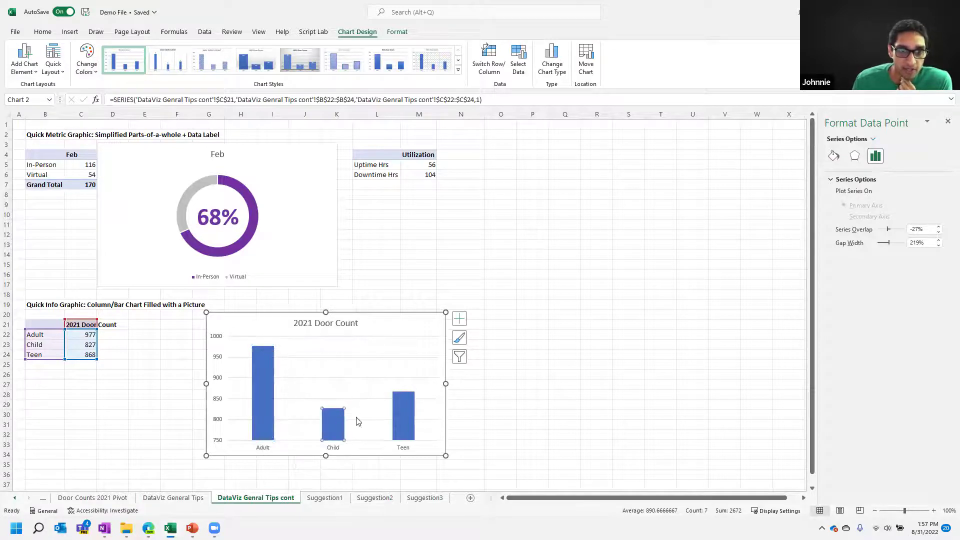
Select all columns of the 2021 Door Count chart and switch their fill to Picture or texture fill.
left_click(292, 406)
left_click(273, 400)
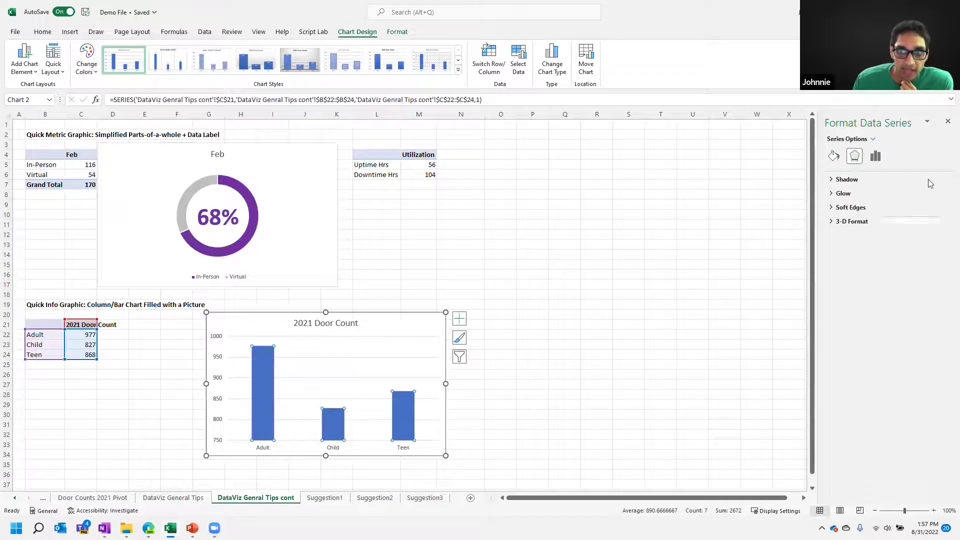
left_click(876, 157)
left_click(833, 156)
left_click(834, 181)
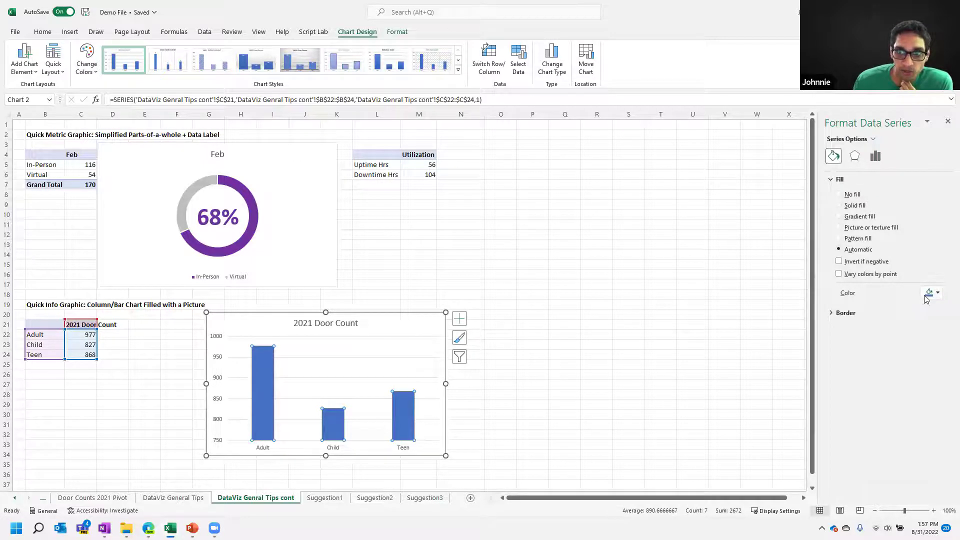
left_click(840, 229)
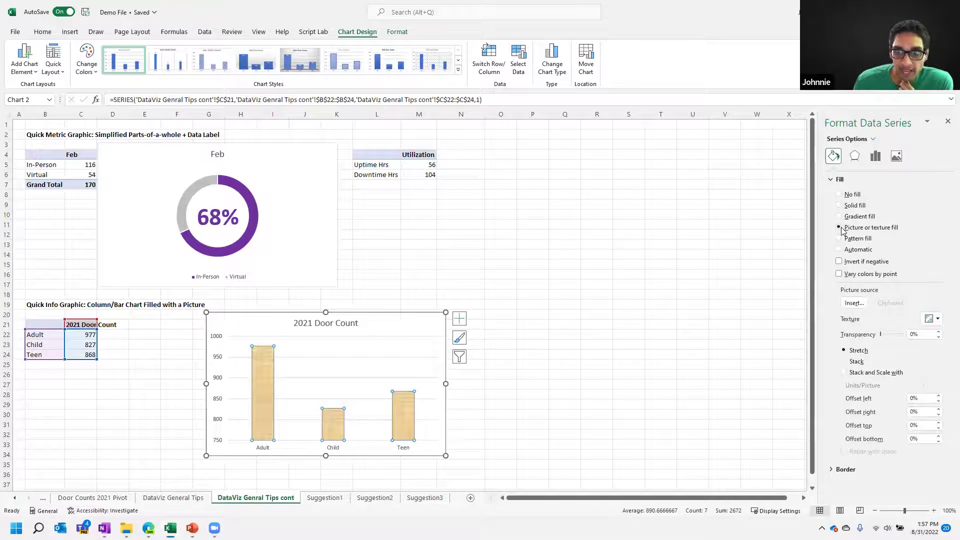
Search the icon collection for "person", fill the columns with the solid head-and-shoulders icon and set the picture to Stack.
left_click(855, 302)
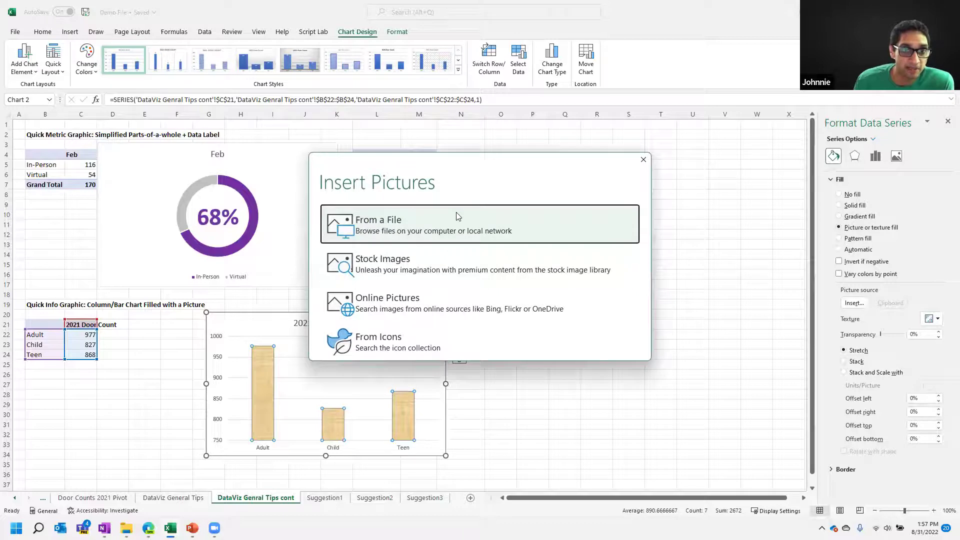
left_click(377, 341)
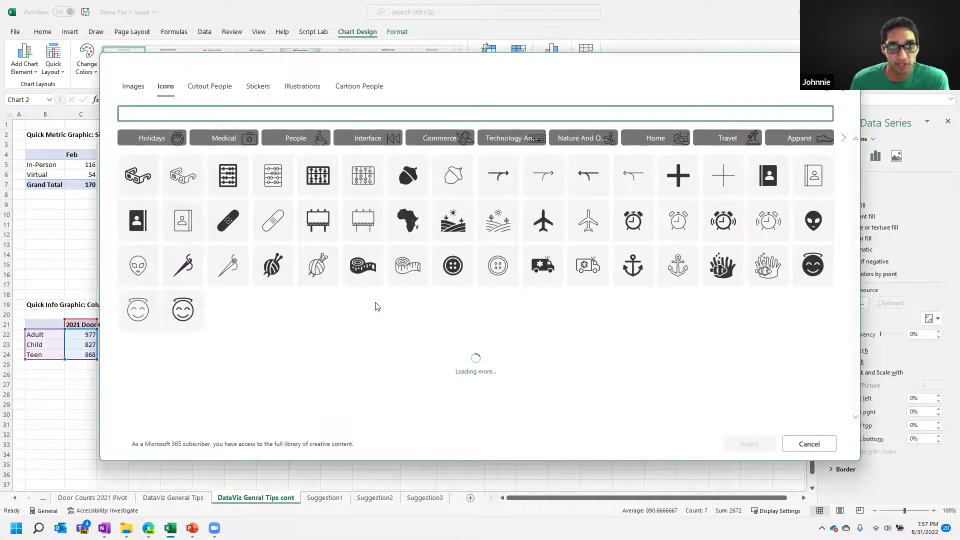
type("person")
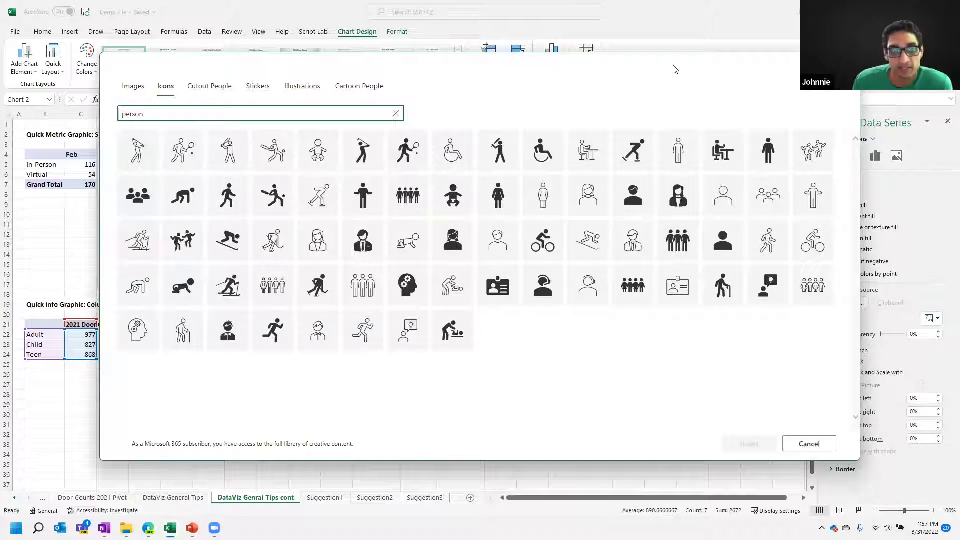
left_click(726, 240)
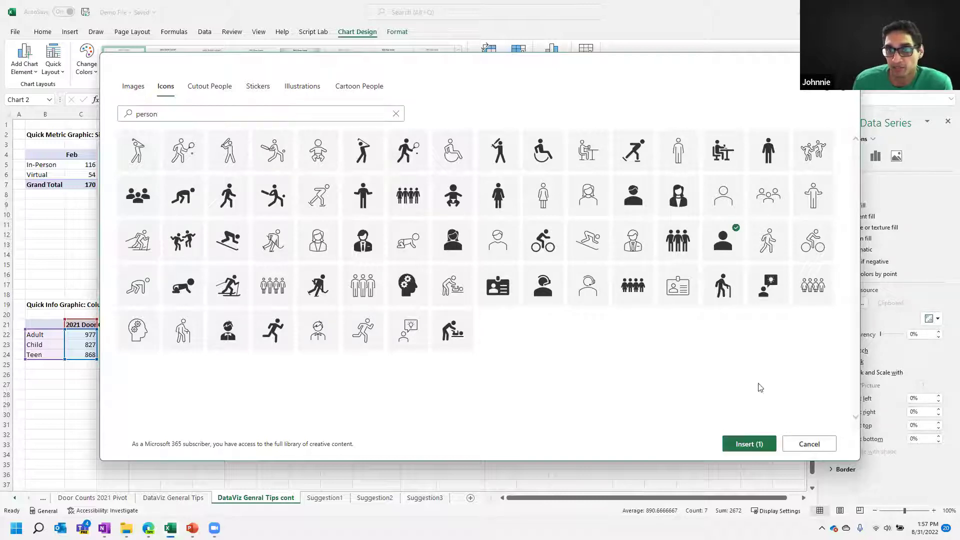
left_click(756, 444)
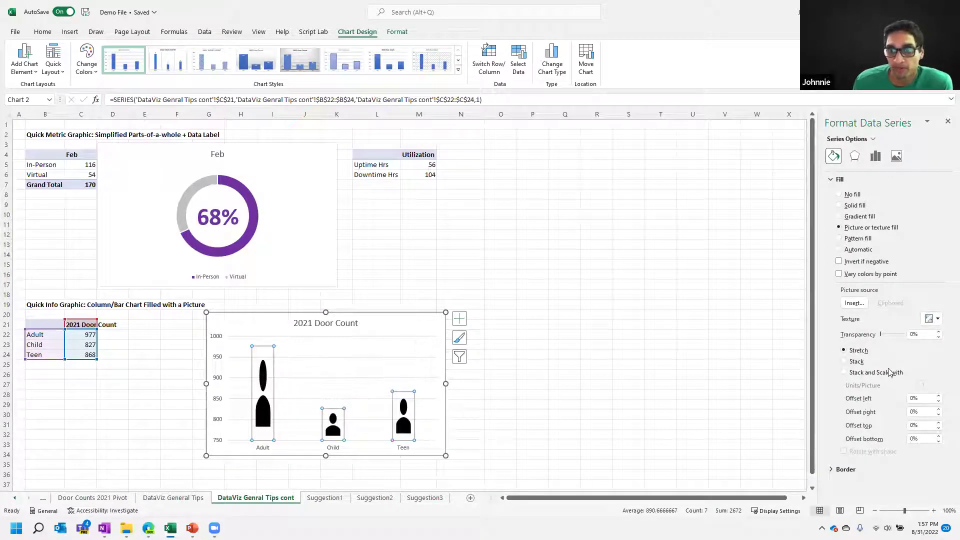
left_click(845, 362)
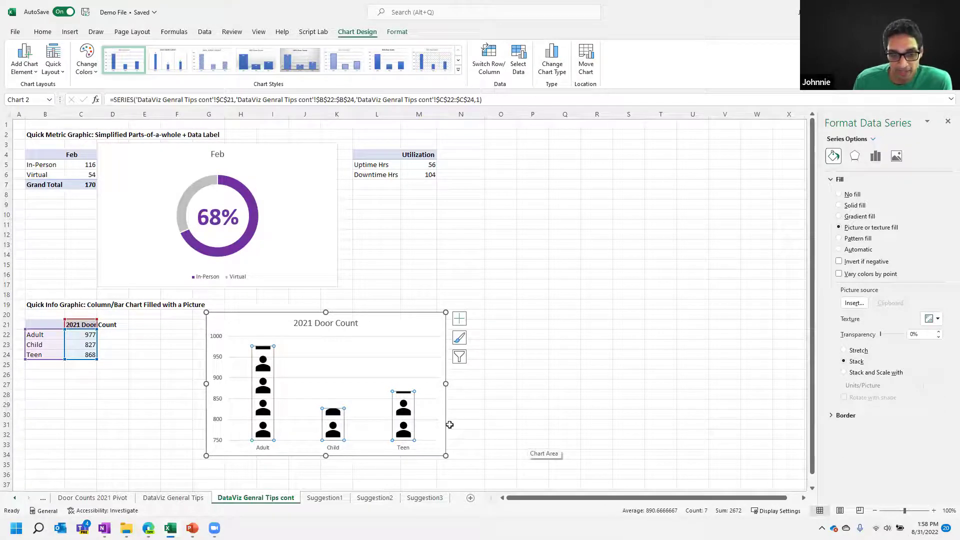
Move the 2021 Door Count chart closer to its table and shift the doughnut chart slightly away from the Feb table.
left_click_drag(252, 318, 176, 321)
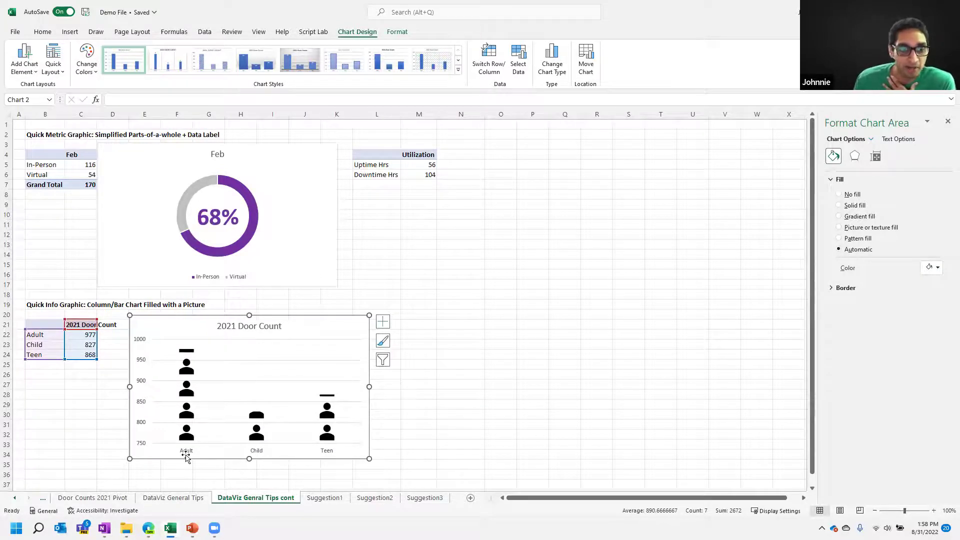
mouse_move(184, 419)
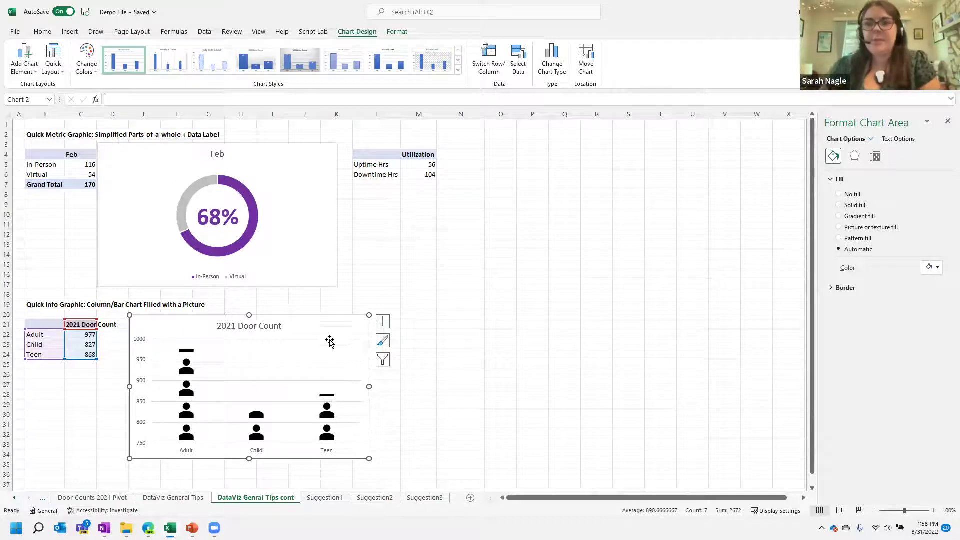
left_click_drag(332, 326, 324, 326)
left_click_drag(293, 148, 304, 149)
left_click_drag(336, 325, 330, 328)
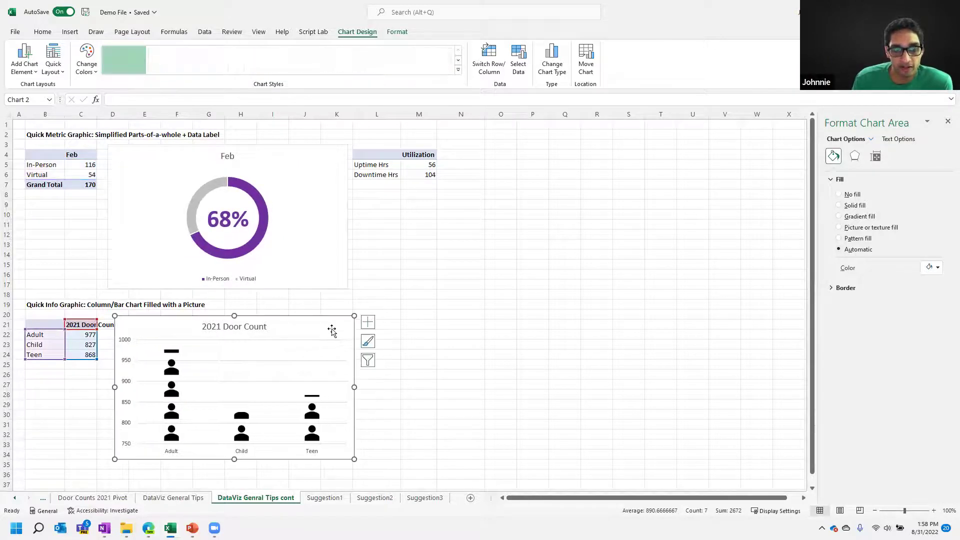